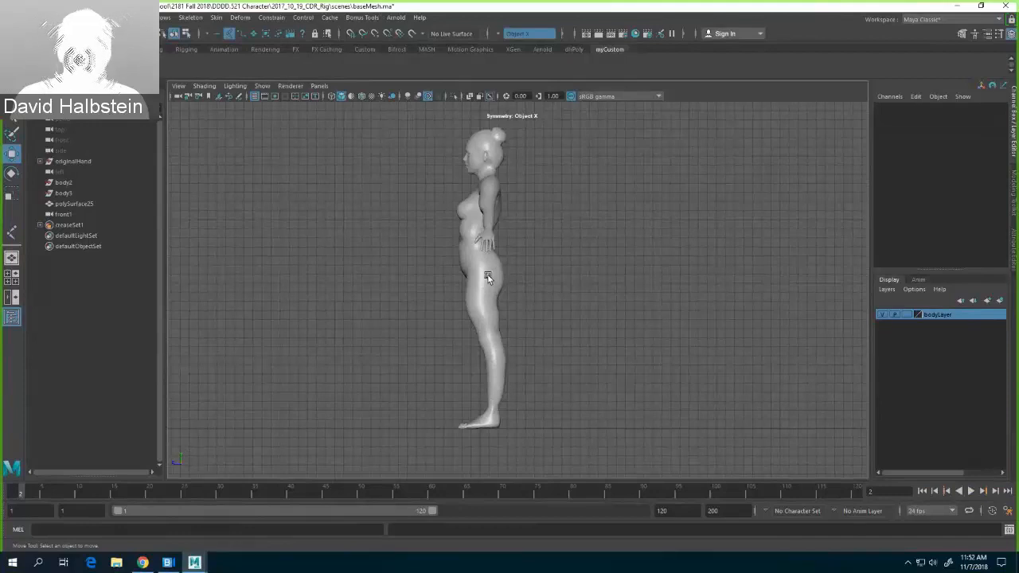
Step: Turn on X-Ray and Wireframe on Shaded display for the body in the side view
left_click(205, 88)
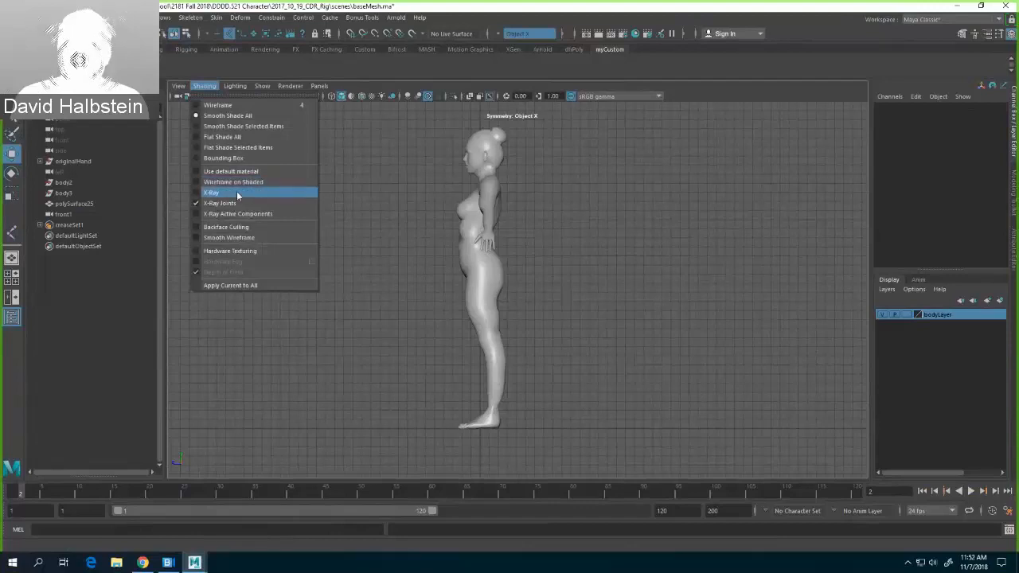
left_click(235, 193)
left_click(207, 90)
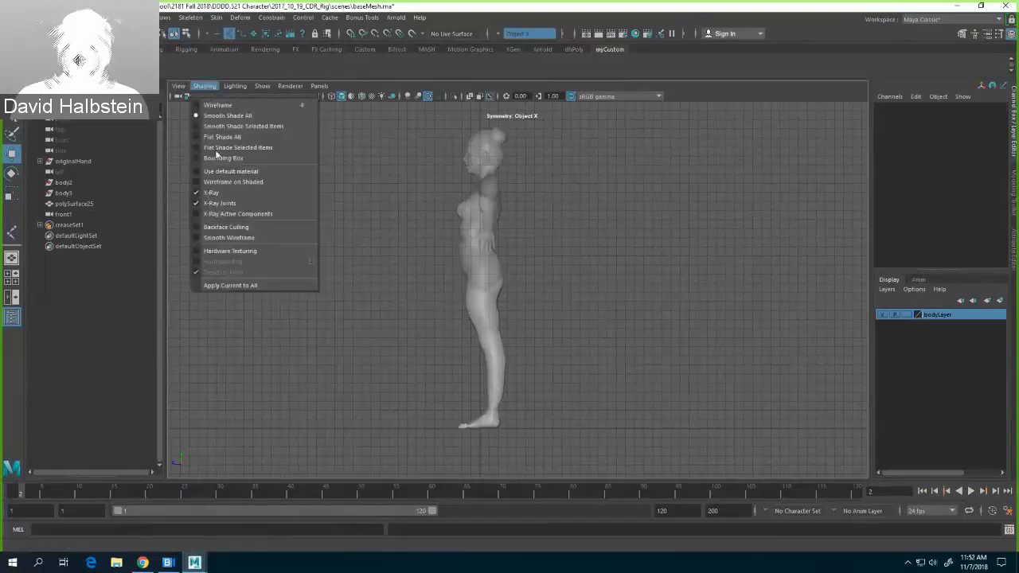
left_click(233, 184)
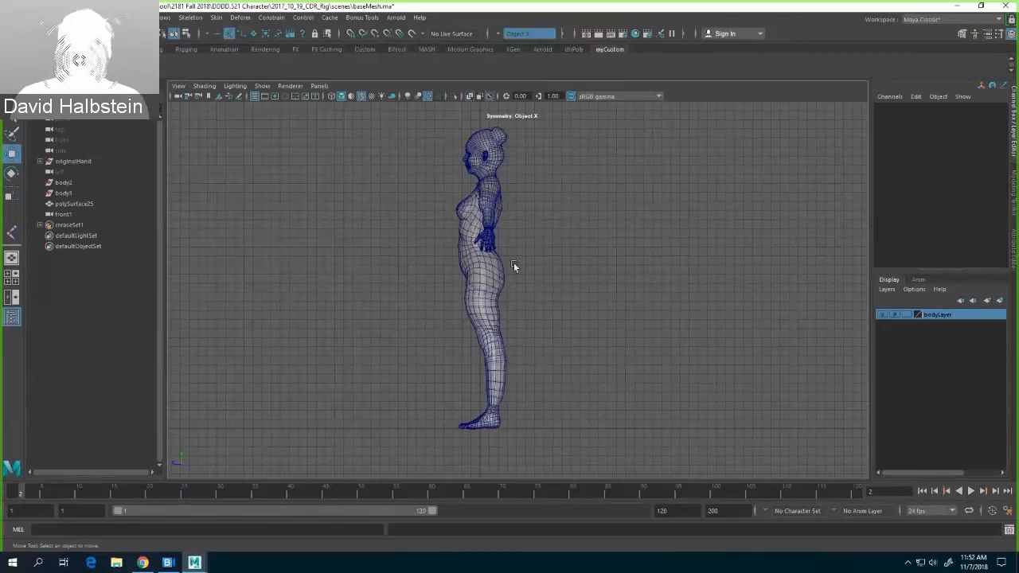
key("y")
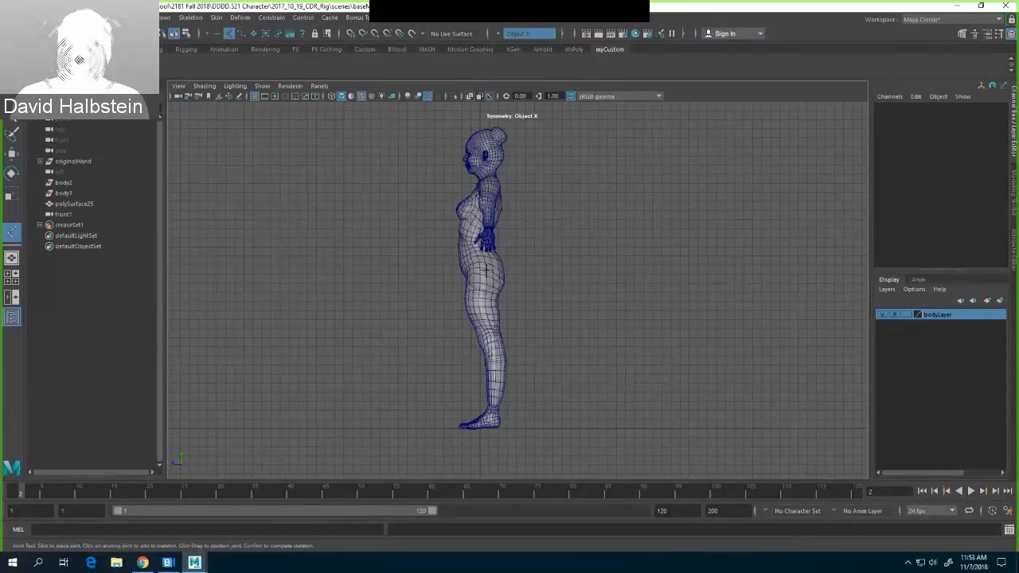
left_click(487, 272)
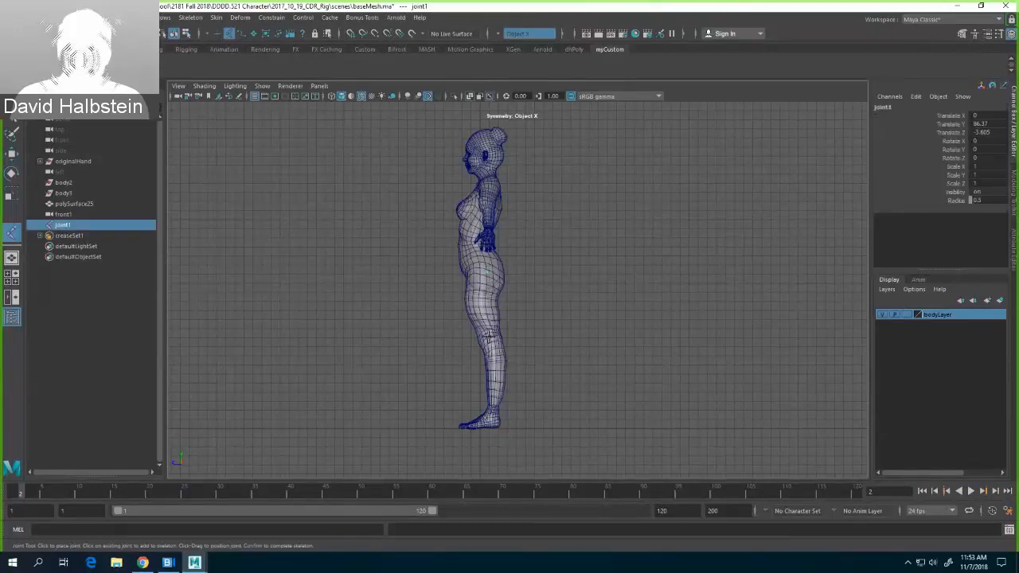
left_click(486, 338)
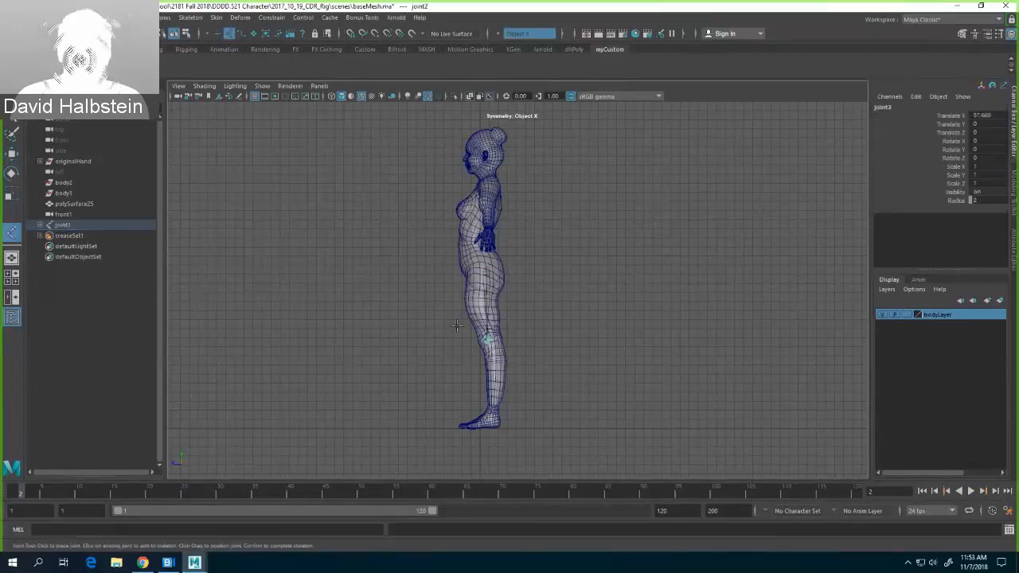
key("ctrl+z")
key("ctrl+z")
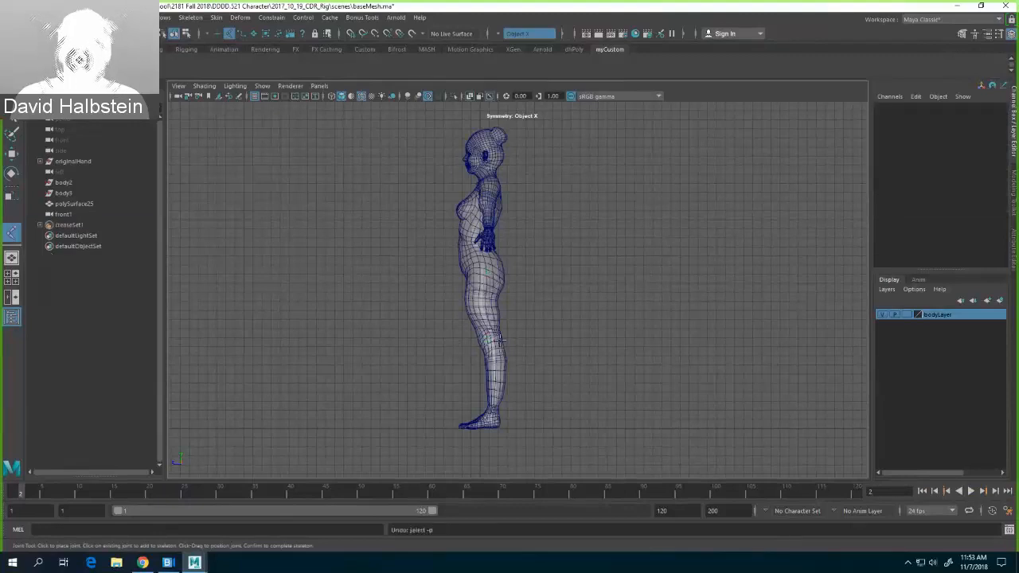
left_click(271, 19)
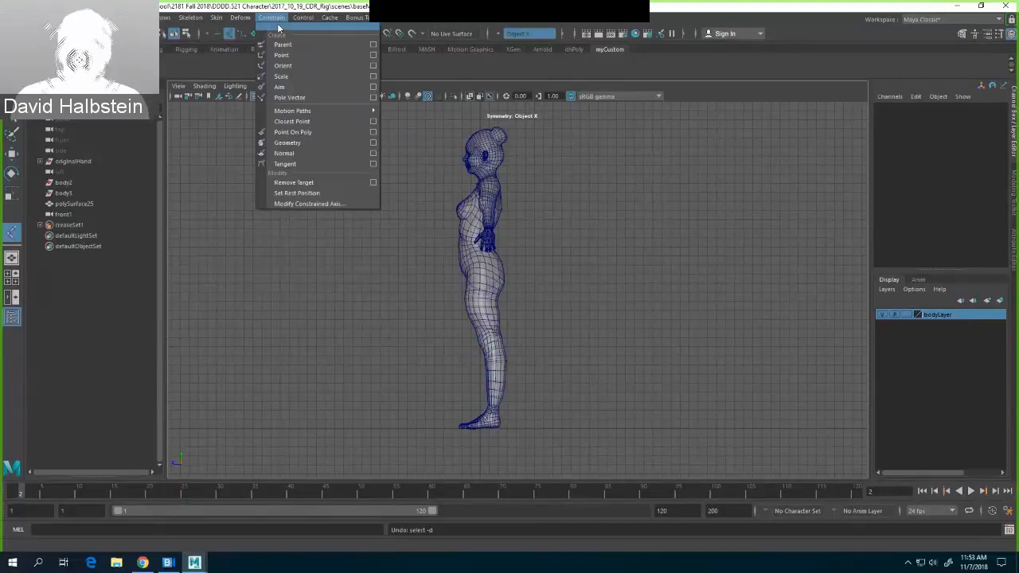
left_click(607, 171)
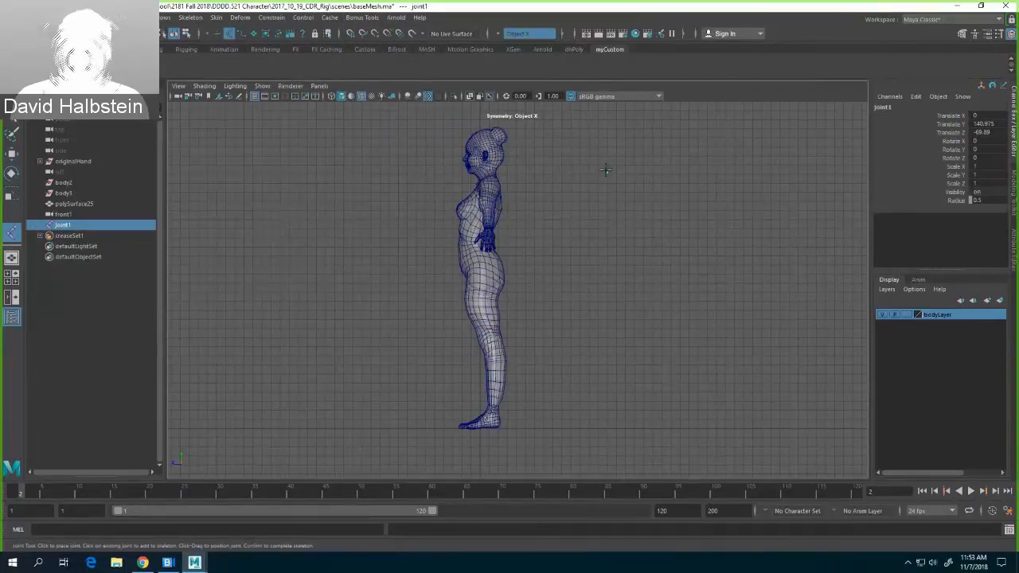
key("ctrl+z")
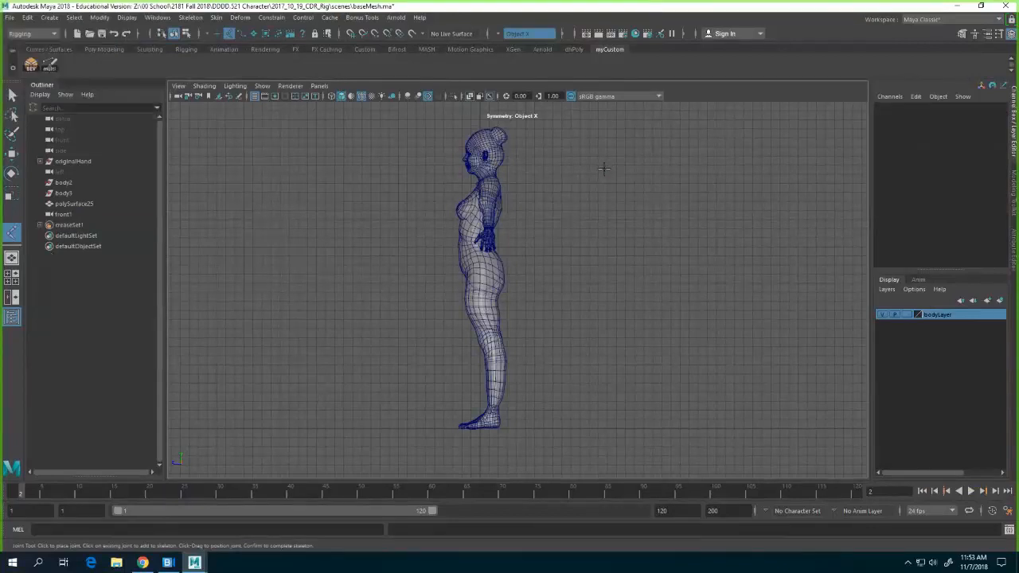
Step: Try placing a hip-knee-ankle joint chain with Snap to Projected Center on, check it in the perspective view, and undo the chain
left_click(387, 35)
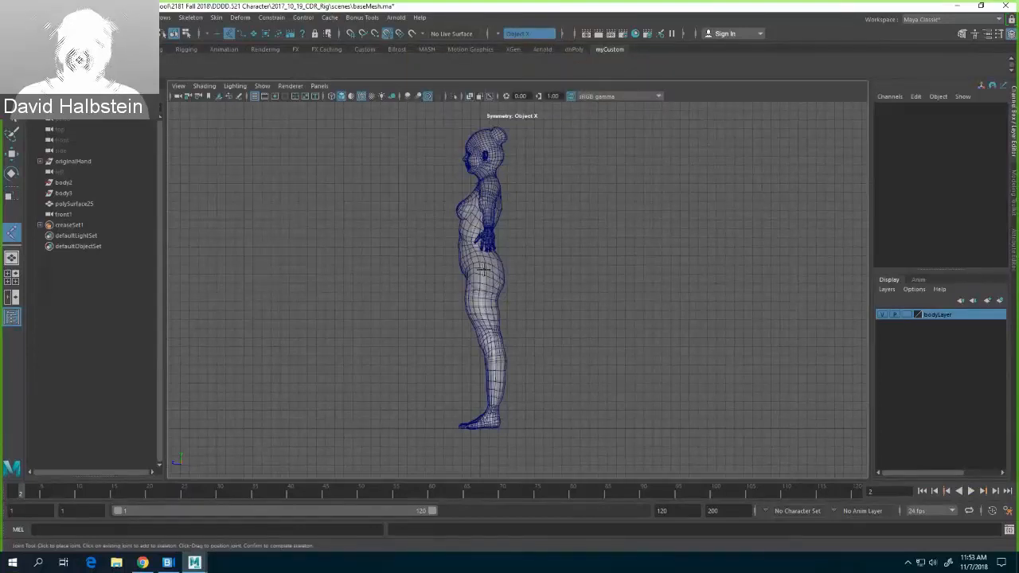
left_click(484, 271)
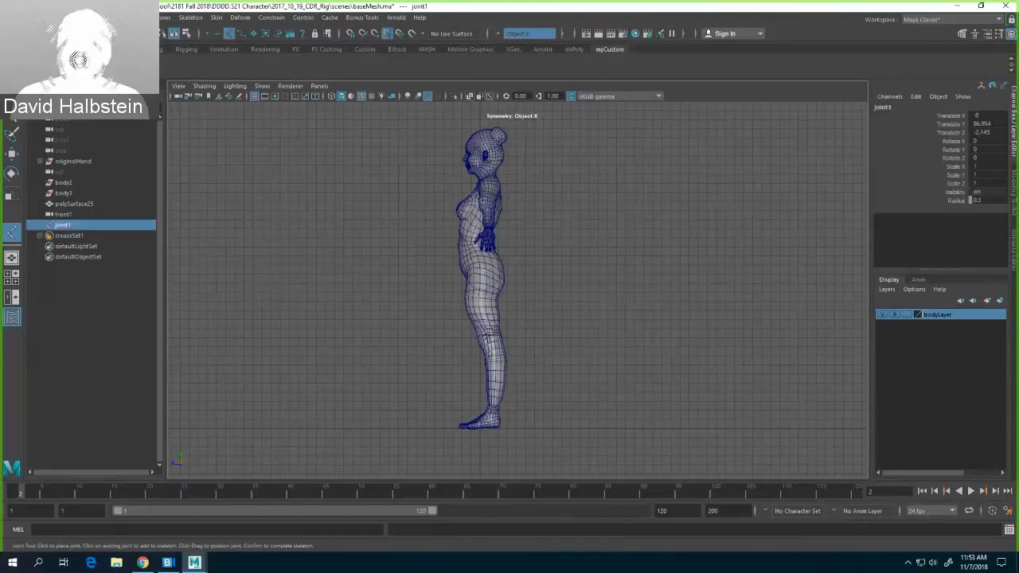
left_click(487, 335)
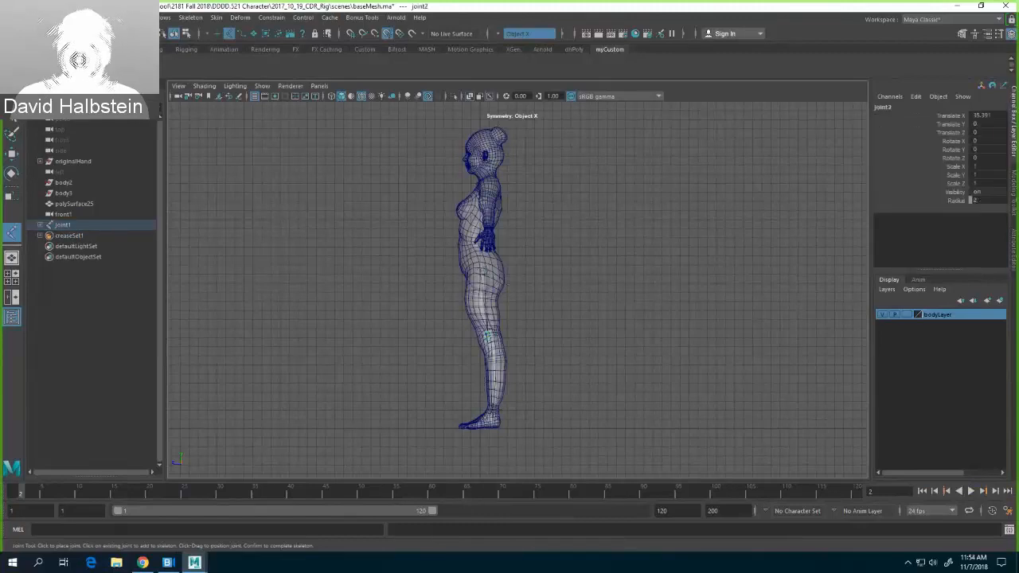
left_click(493, 410)
key("w")
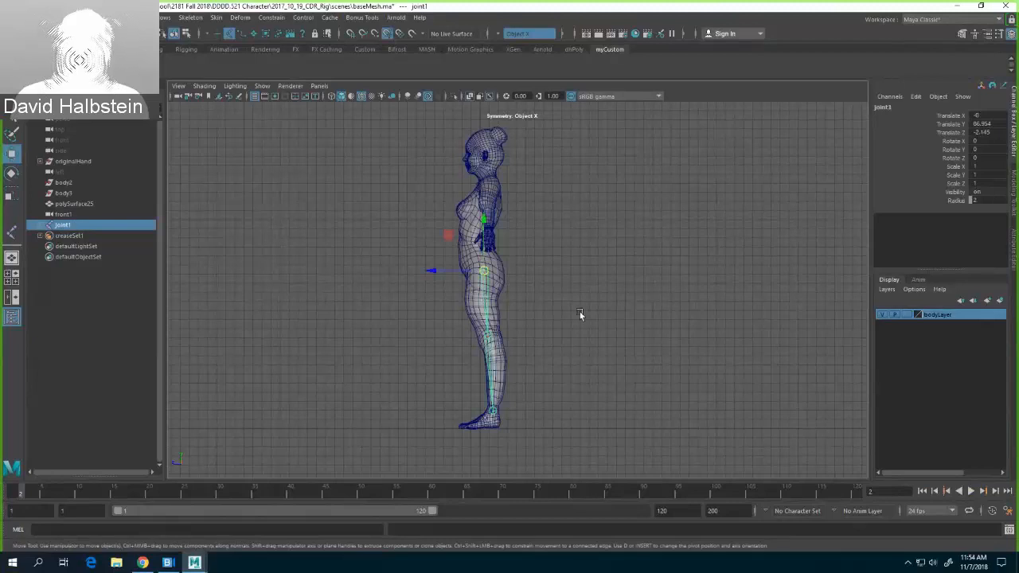
key("space")
left_click_drag(581, 309, 603, 253)
left_click_drag(603, 254, 594, 311, "alt")
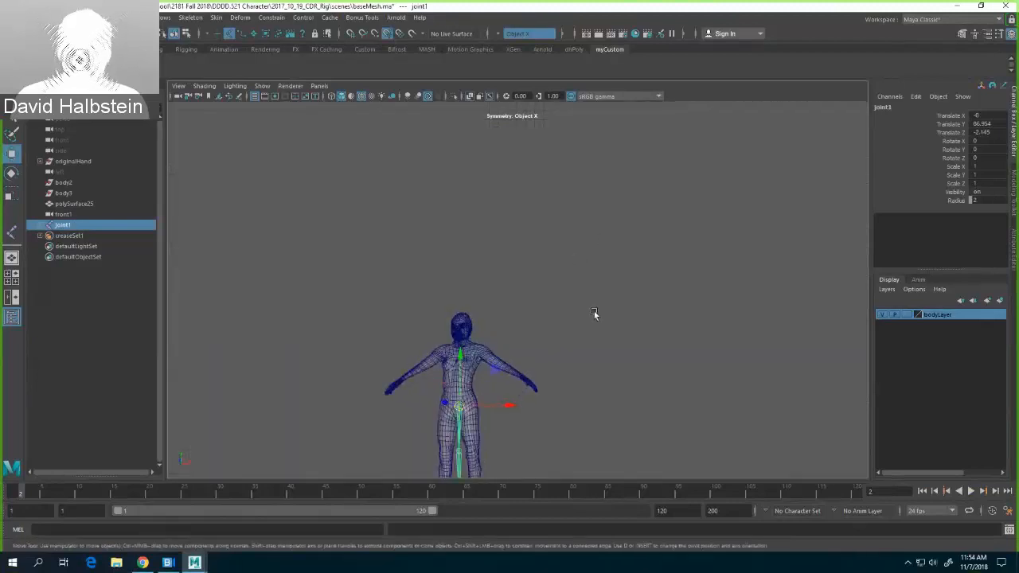
middle_click_drag(594, 311, 600, 199, "alt")
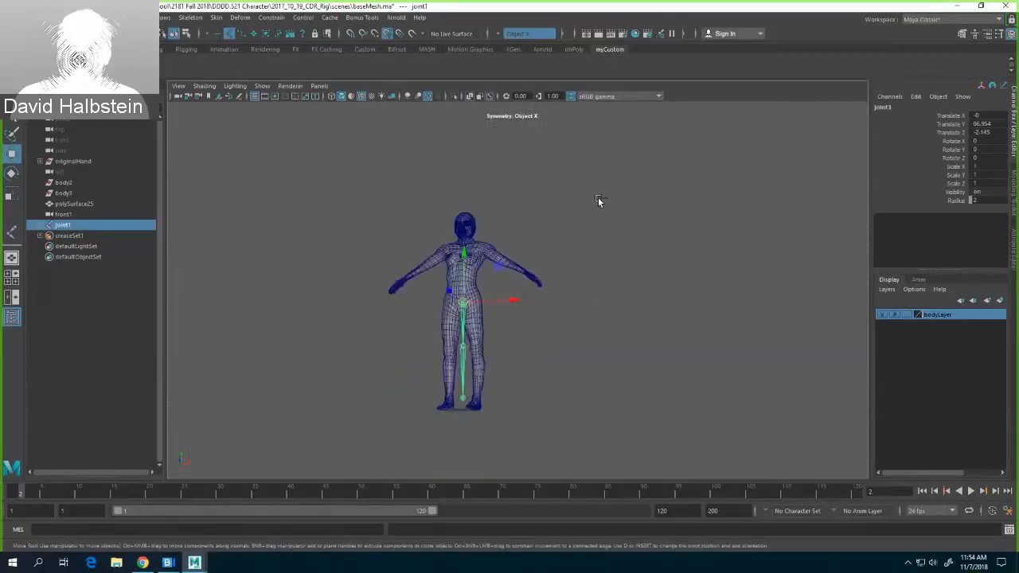
key("ctrl+z")
key("ctrl+z")
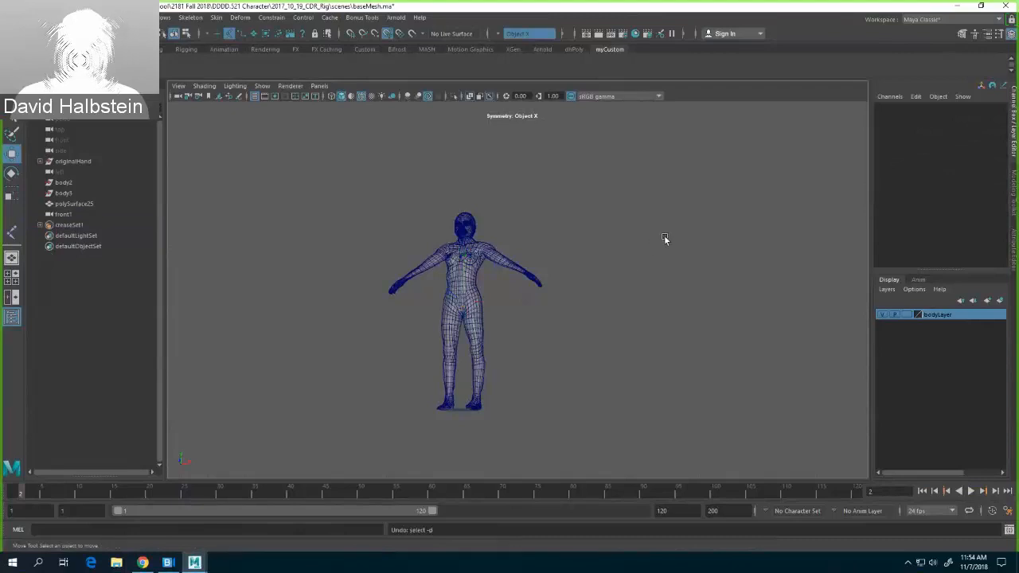
Step: Place joints at the hip, knee and ankle in the side view with the Joint Tool, bending the knee slightly forward
key("space")
left_click_drag(664, 237, 624, 245)
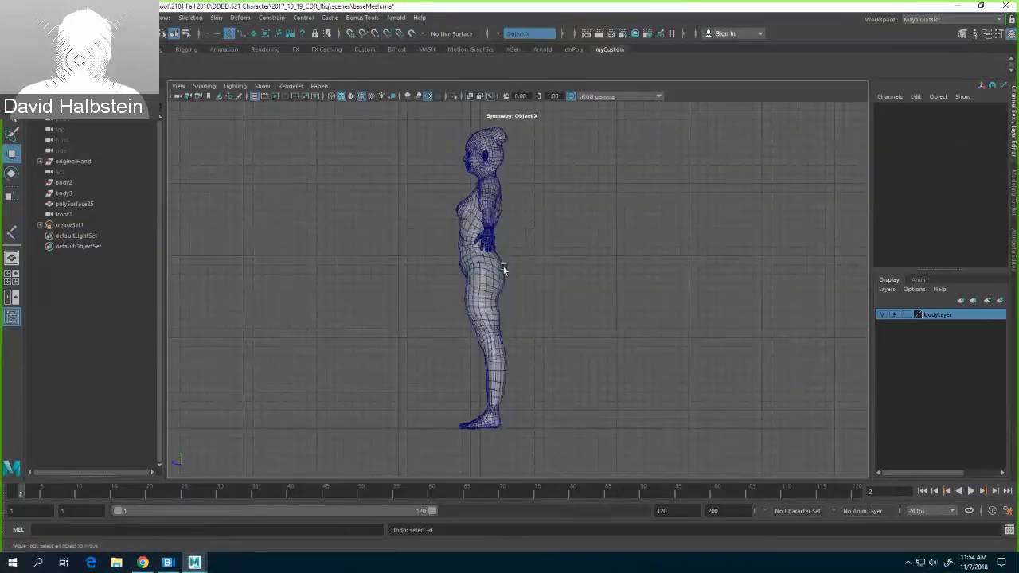
left_click(13, 231)
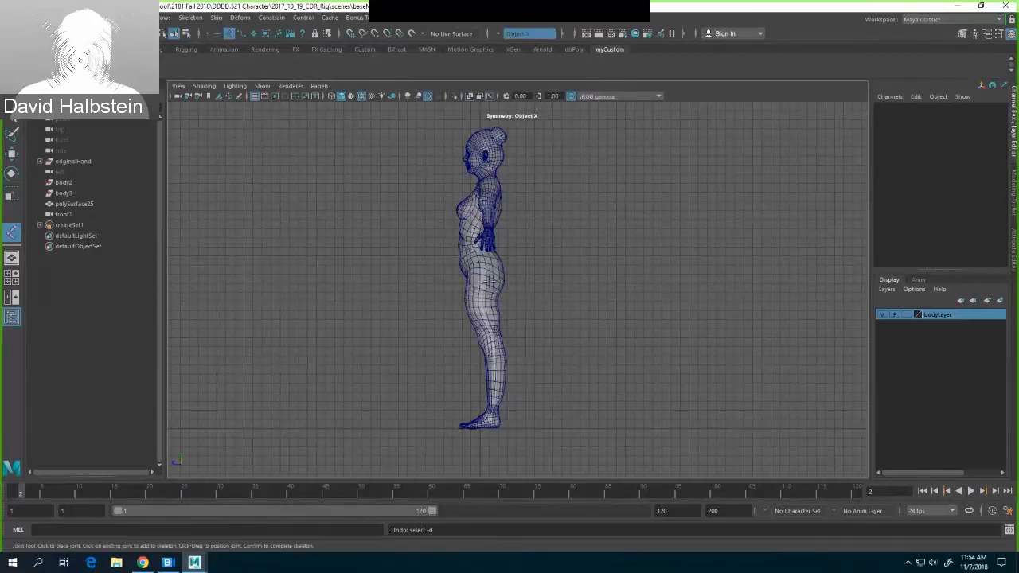
left_click(488, 275)
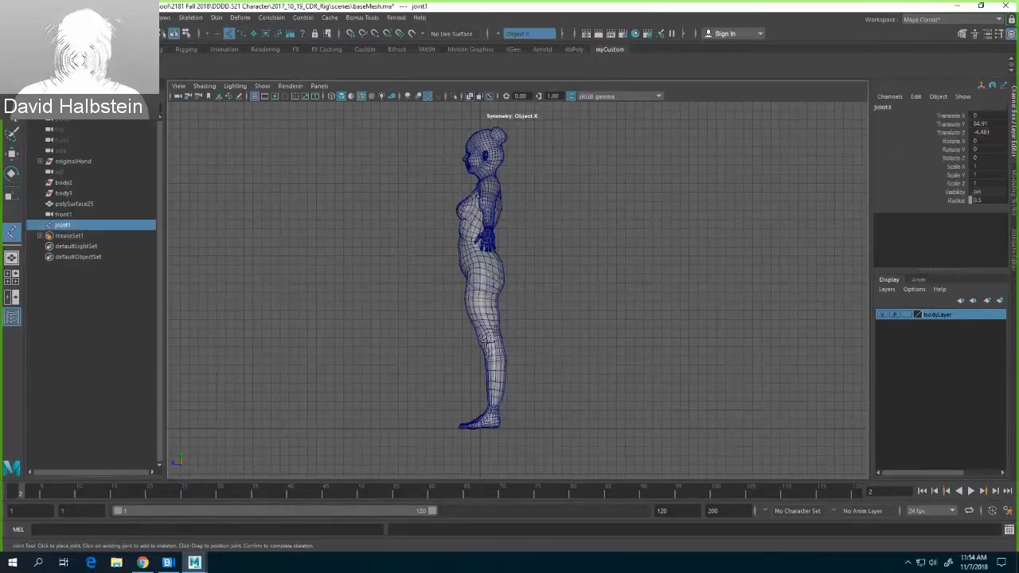
left_click(484, 341)
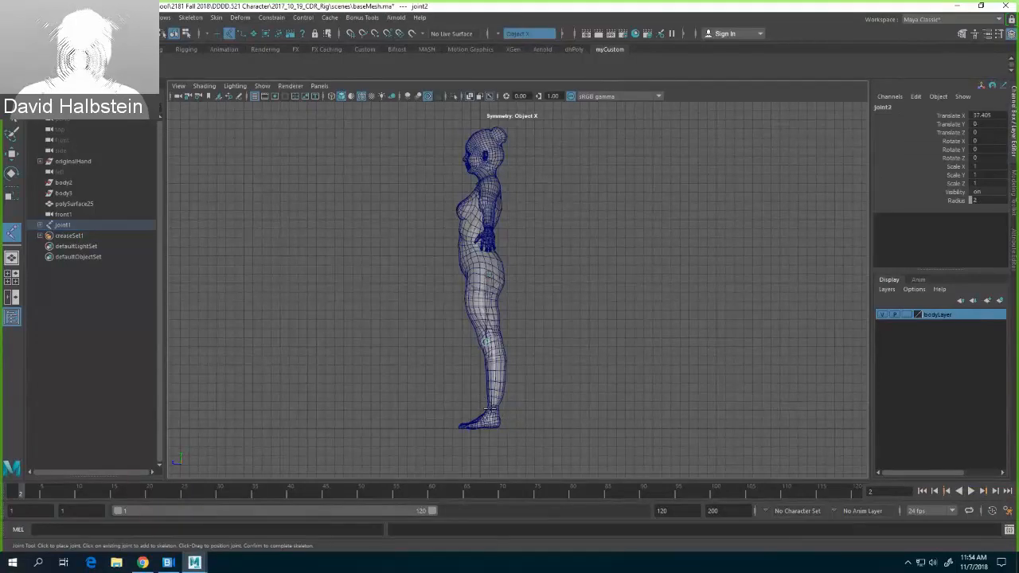
left_click(493, 412)
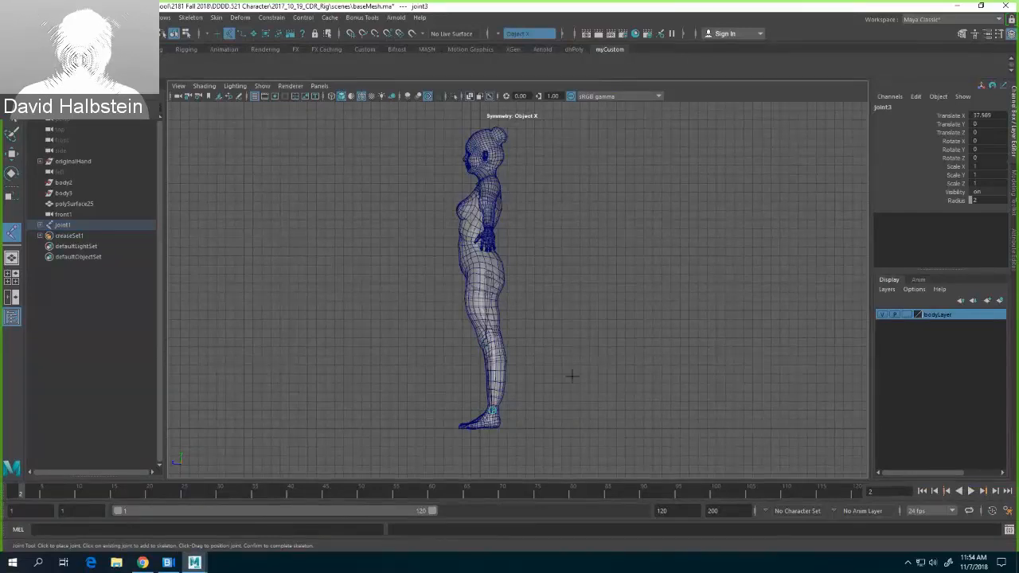
Step: Continue the leg chain with joints at the heel, ball of the foot and toe tip, and complete the chain
right_click_drag(573, 376, 864, 365, "alt")
middle_click_drag(655, 387, 651, 244, "alt")
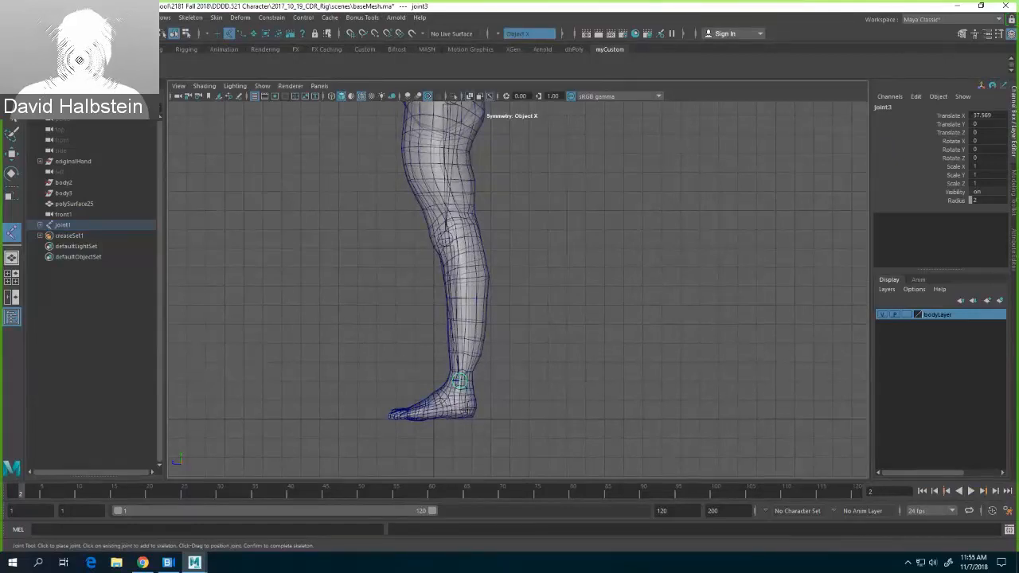
left_click(468, 413)
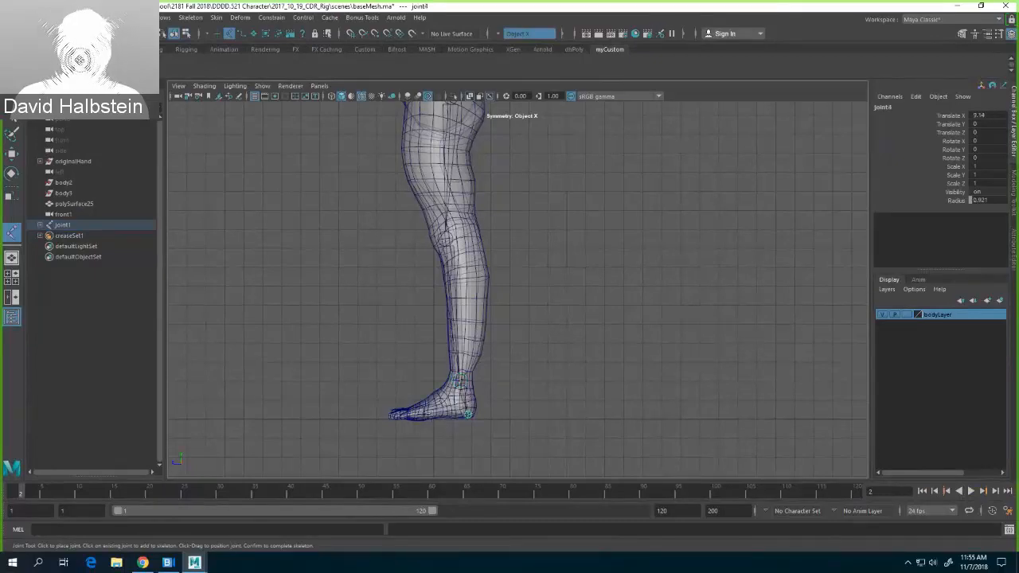
left_click(417, 413)
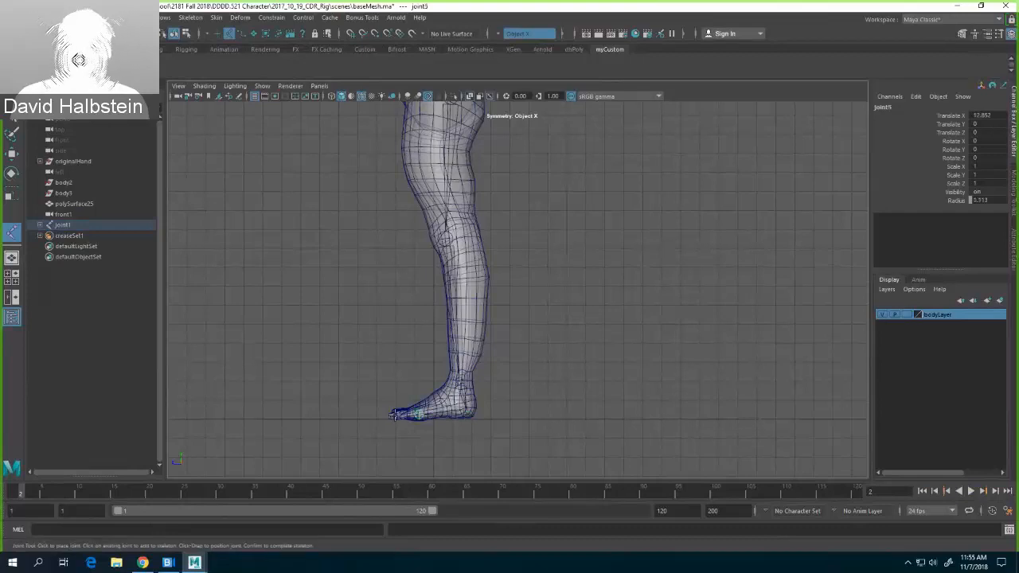
left_click(392, 415)
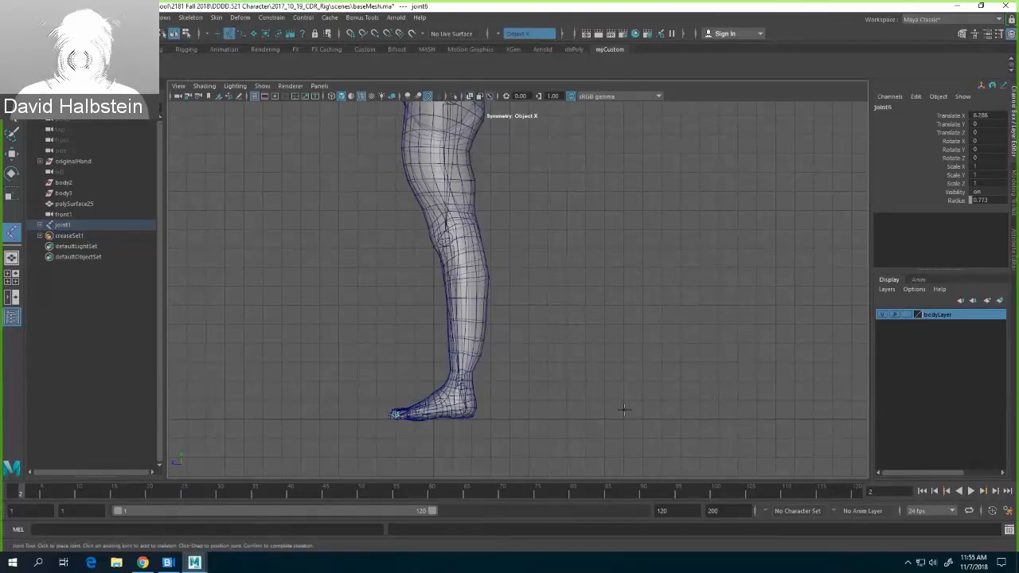
key("w")
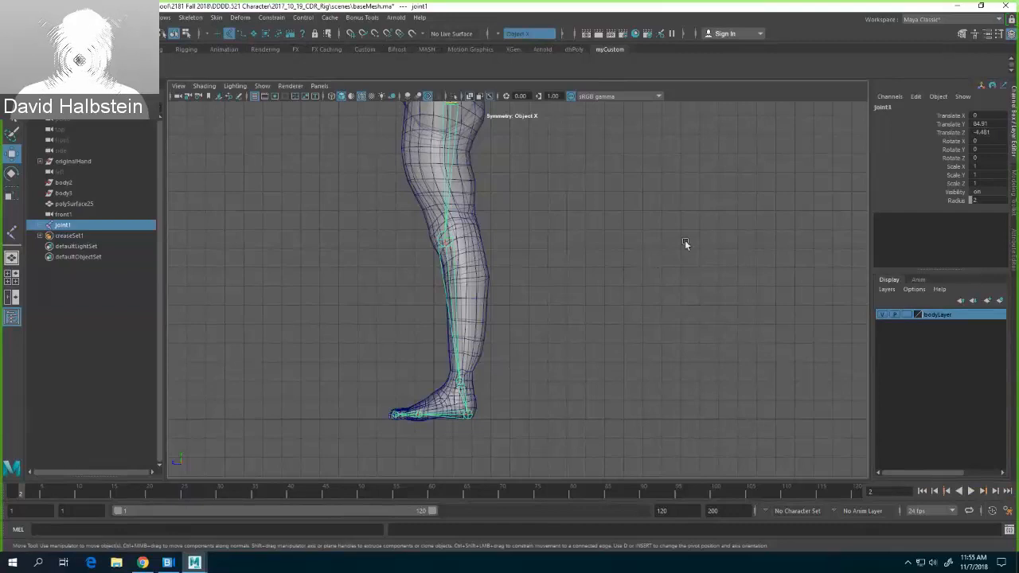
Step: Try moving the knee joint backward along the Z axis in the side view, and undo the move
right_click_drag(667, 235, 667, 296, "alt")
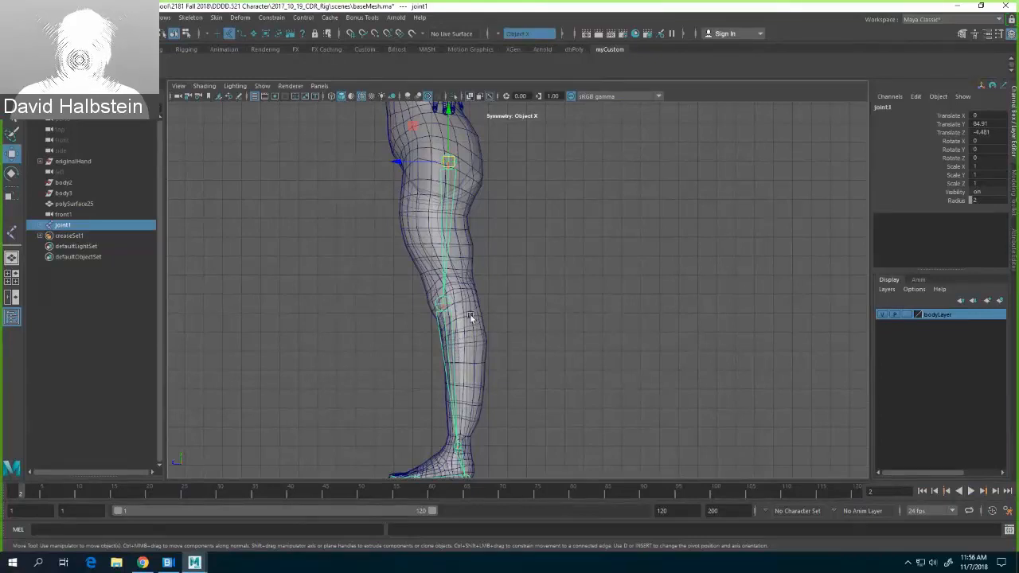
left_click(443, 303)
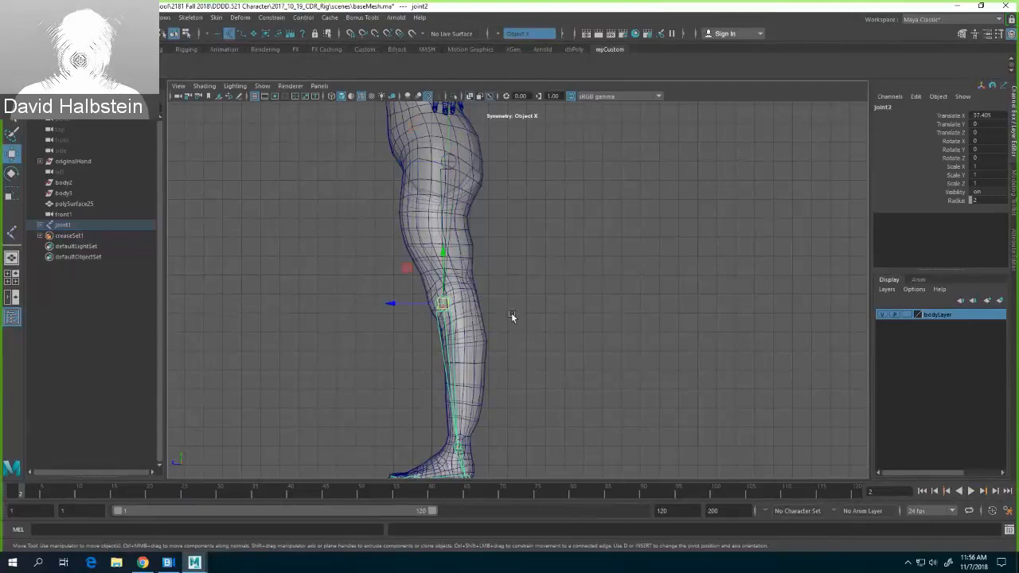
left_click_drag(393, 300, 435, 303)
key("ctrl+z")
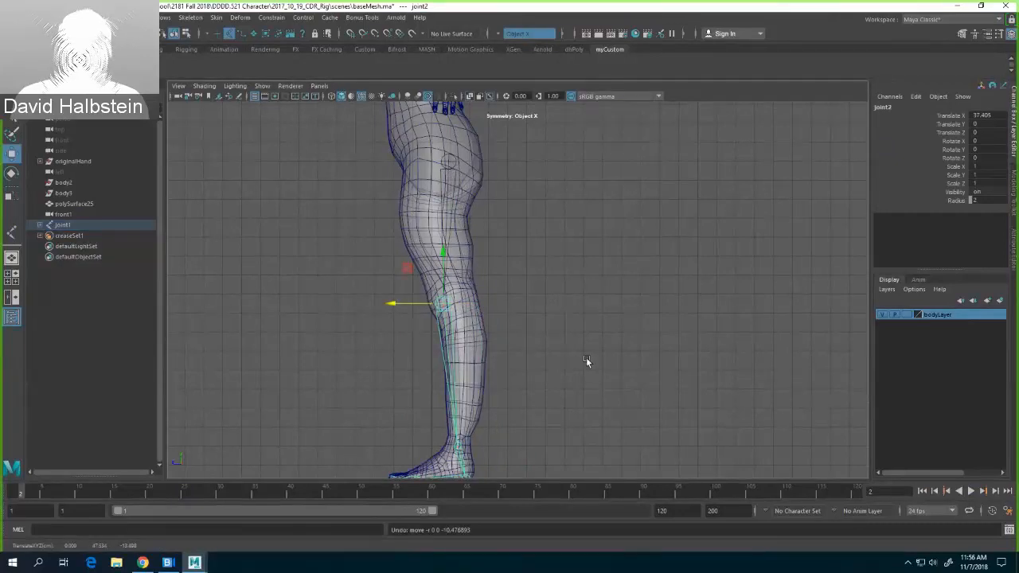
Step: Try rotating the hip joint about -4.7 degrees around its Z axis, and undo the rotation
left_click(450, 161)
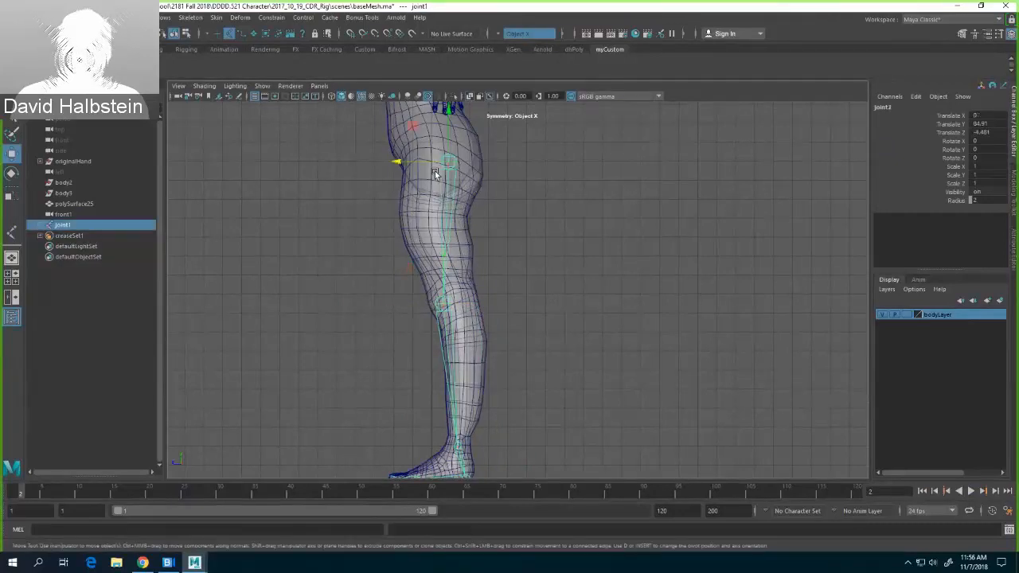
key("e")
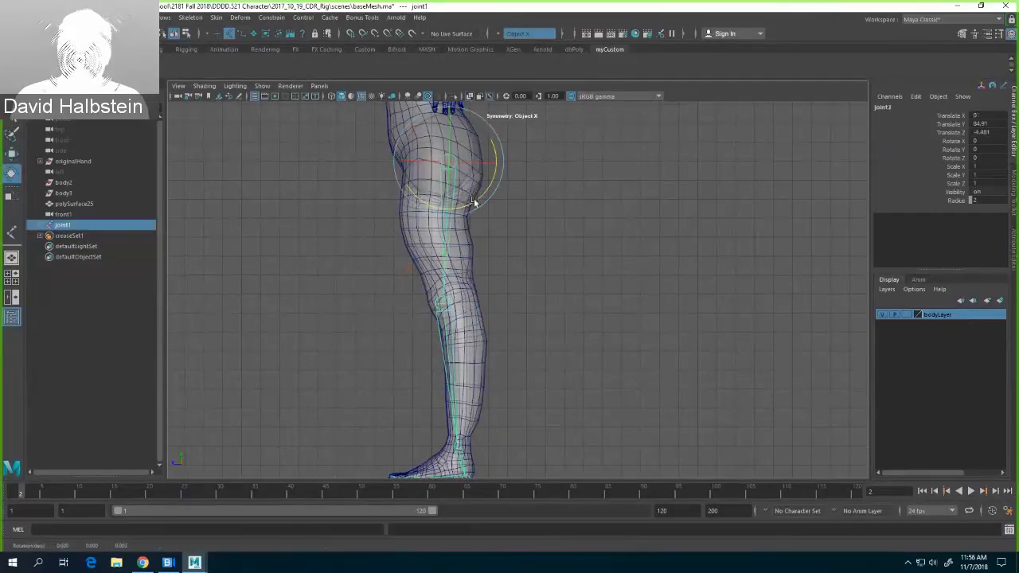
left_click_drag(473, 204, 478, 200)
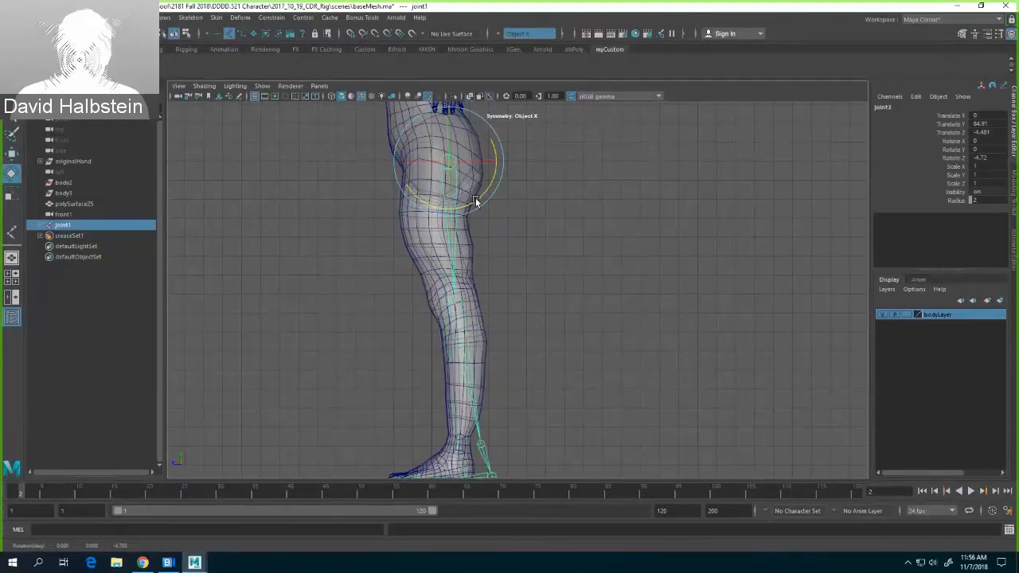
key("ctrl+z")
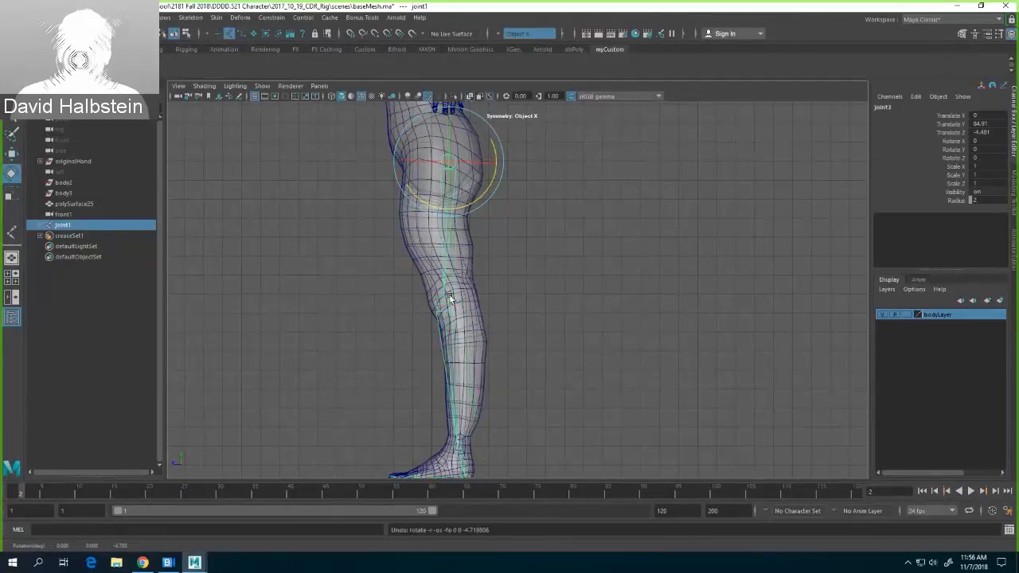
Step: Shift only the knee joint's pivot backward in the side view to about -1.9 in Translate Y, placing it inside the knee
left_click(449, 297)
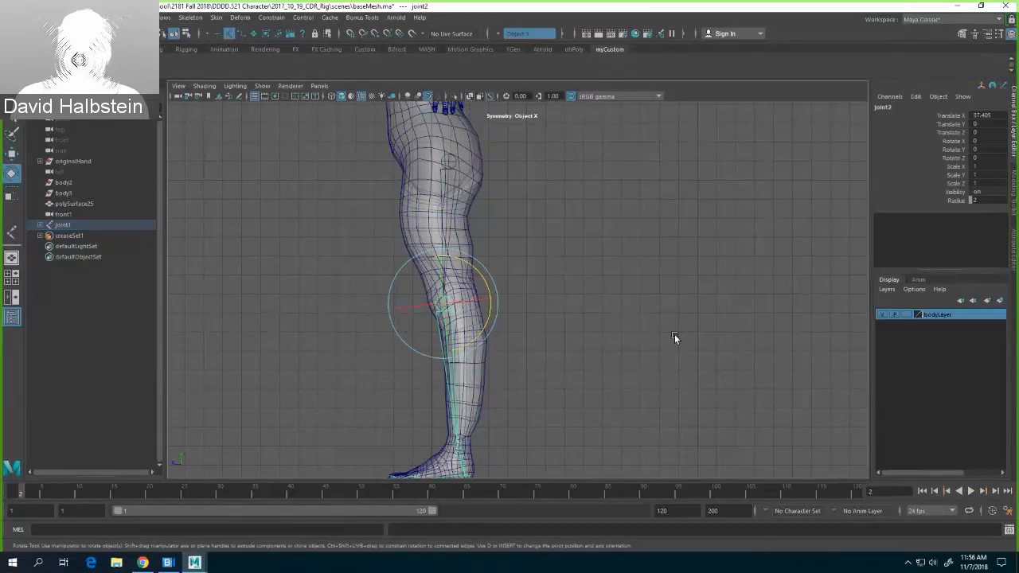
key("d")
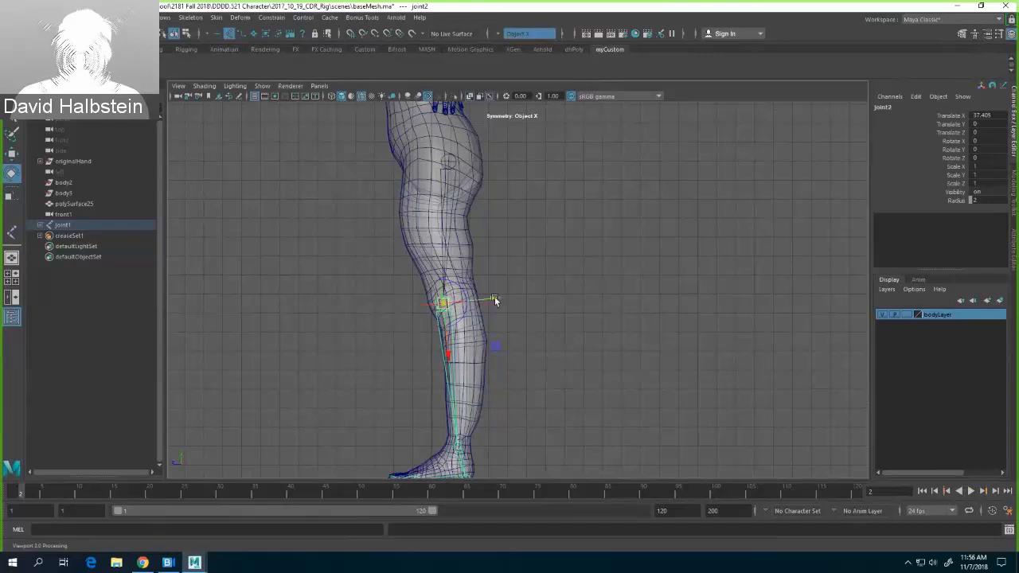
left_click_drag(495, 299, 502, 300)
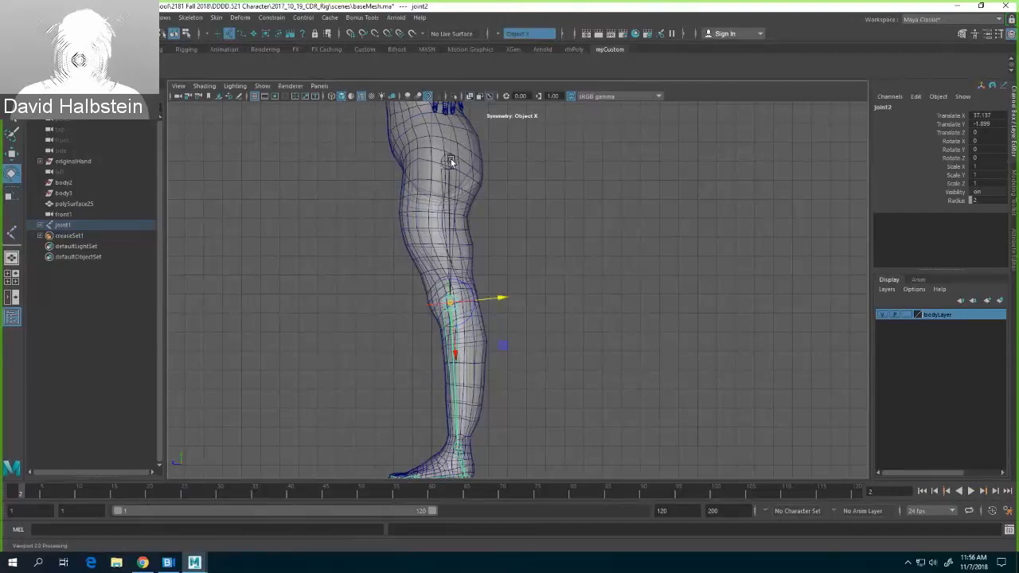
Step: Reorient the leg joint chain from the hip joint with Orient Joint
left_click(455, 166)
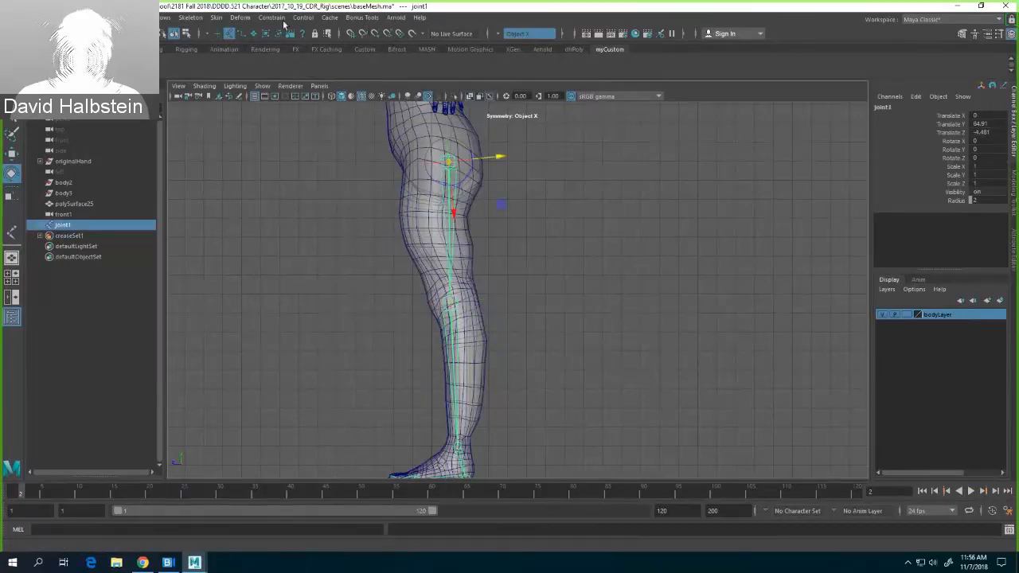
left_click(188, 17)
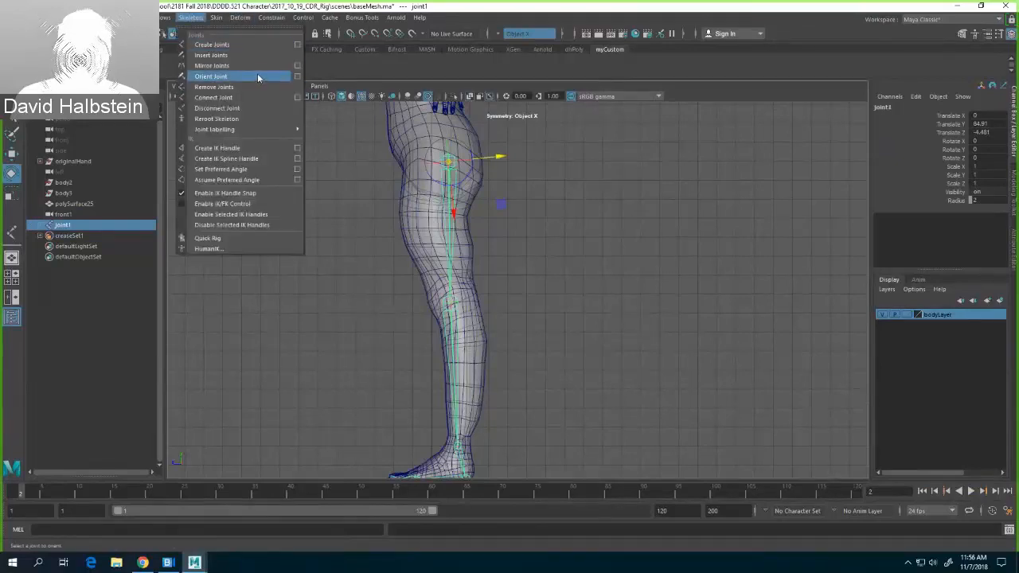
left_click(256, 75)
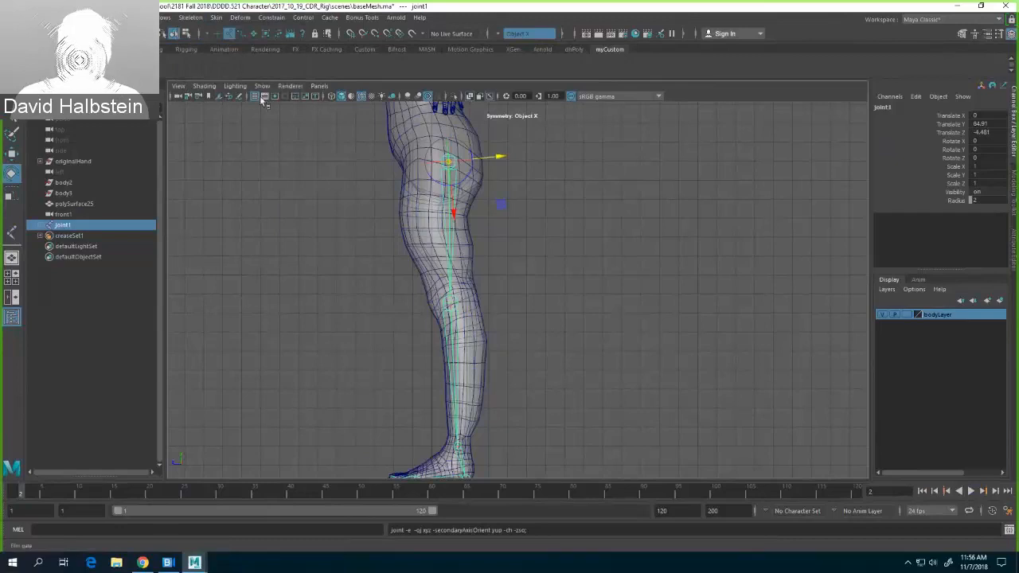
Step: Examine the Joint Tool's orientation settings for the primary axis, secondary axis and secondary axis world orientation, and close the settings
left_click(202, 18)
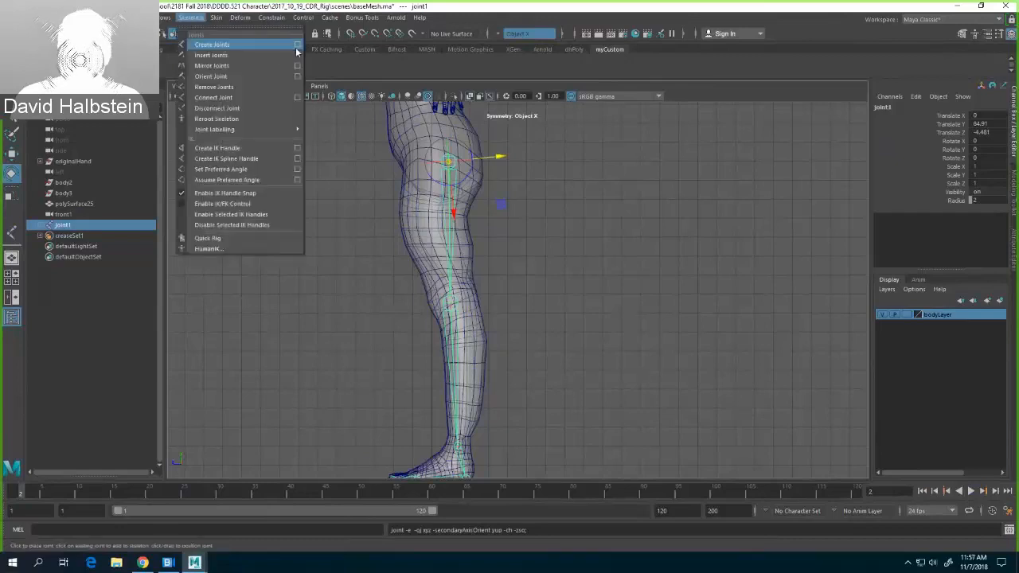
left_click(298, 52)
left_click_drag(310, 99, 718, 78)
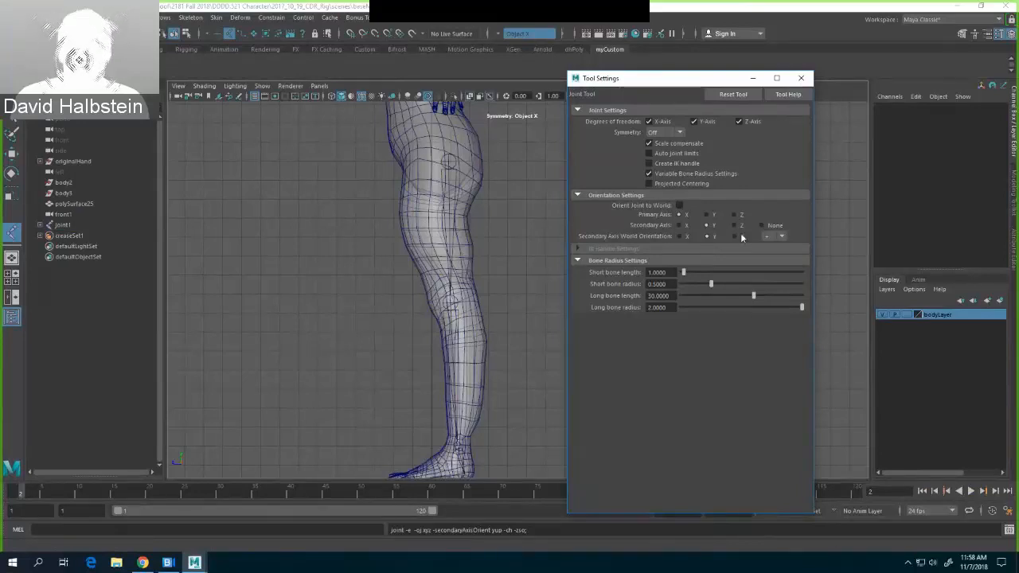
left_click(801, 80)
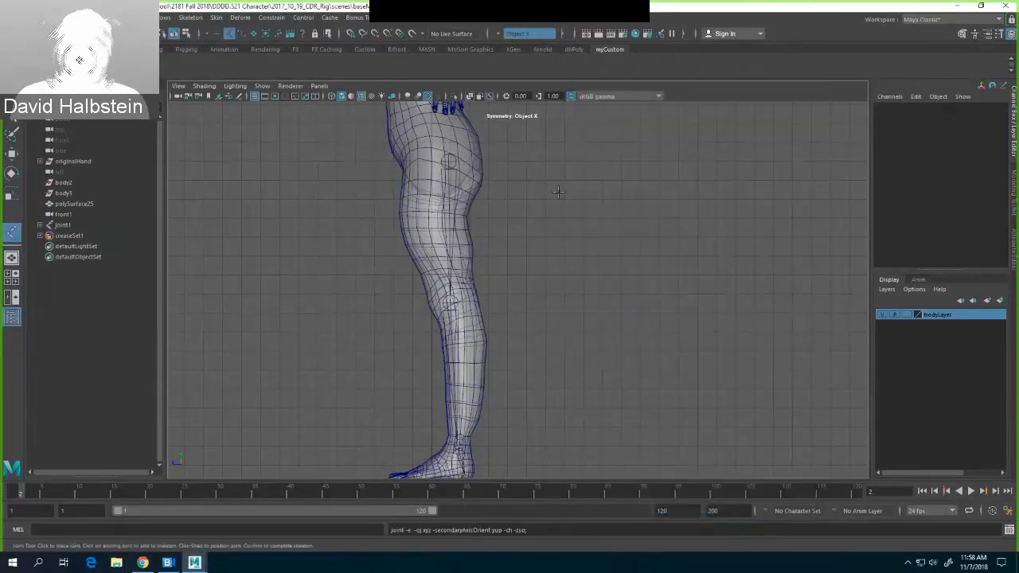
Step: Move the hip joint in the front view to about 8.24 in Translate X, bringing the whole chain into the character's left leg
key("space")
left_click(563, 216)
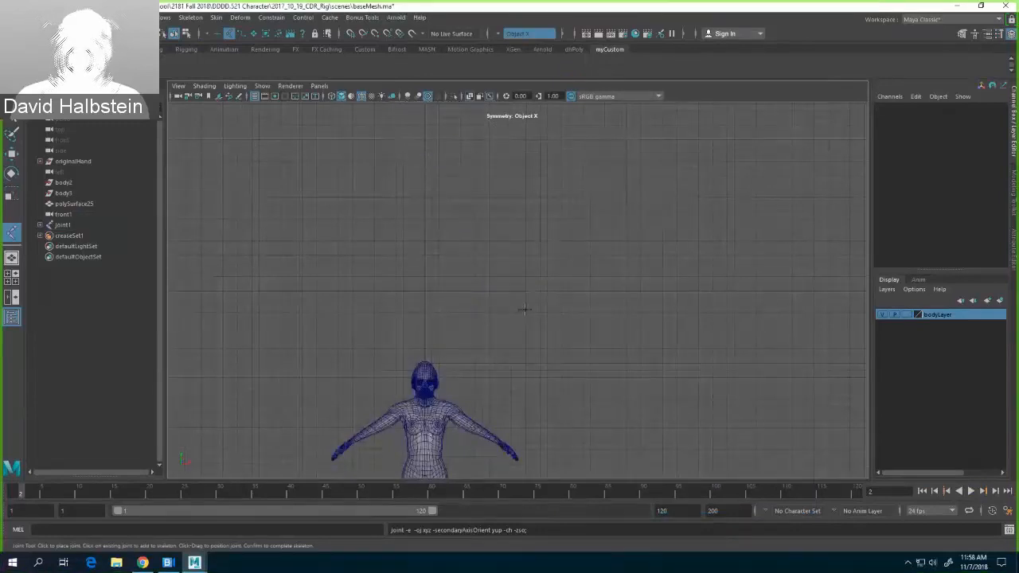
middle_click_drag(523, 311, 563, 134, "alt")
scroll(588, 321, "up", 5)
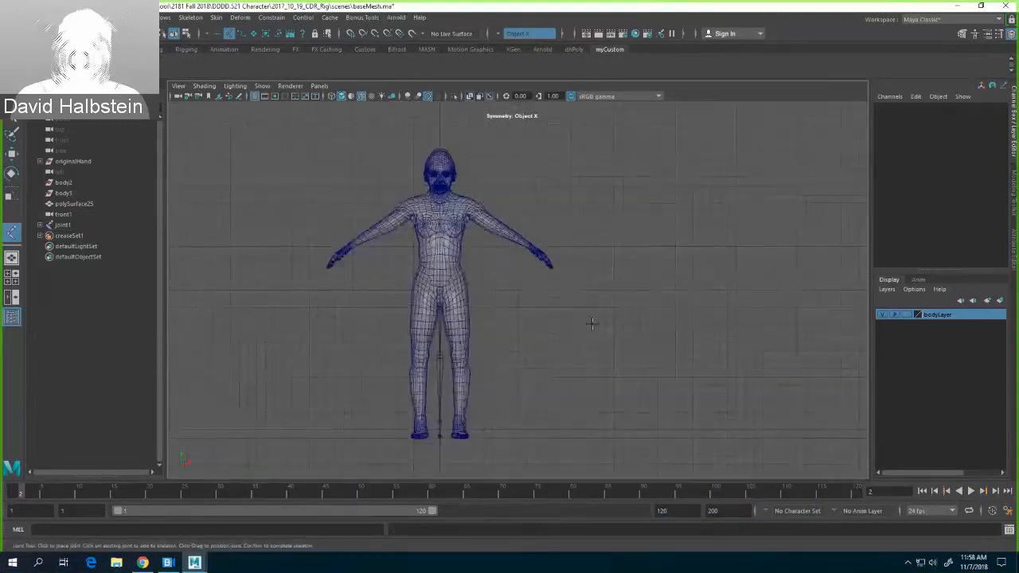
middle_click_drag(579, 322, 646, 230, "alt")
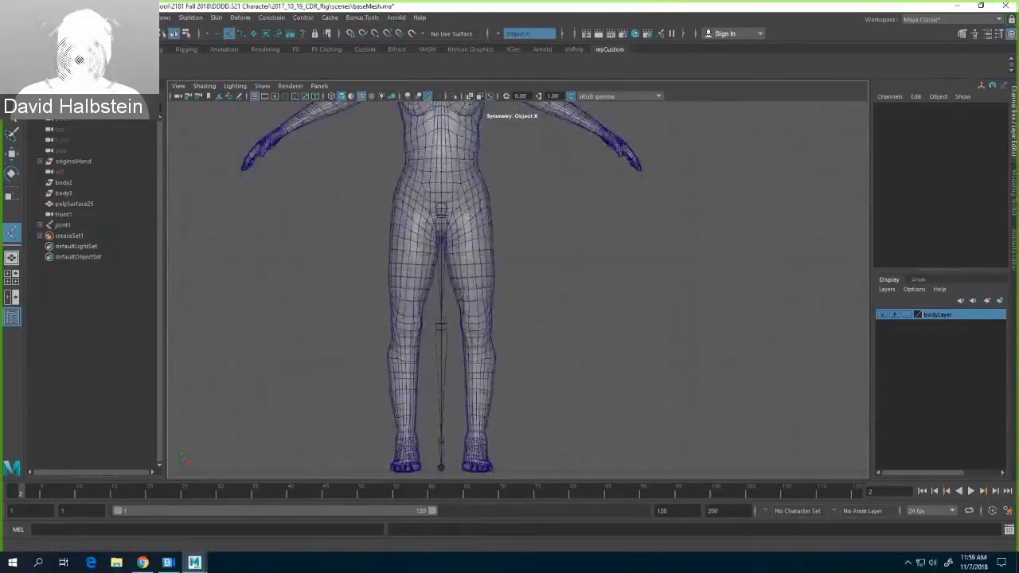
left_click(12, 118)
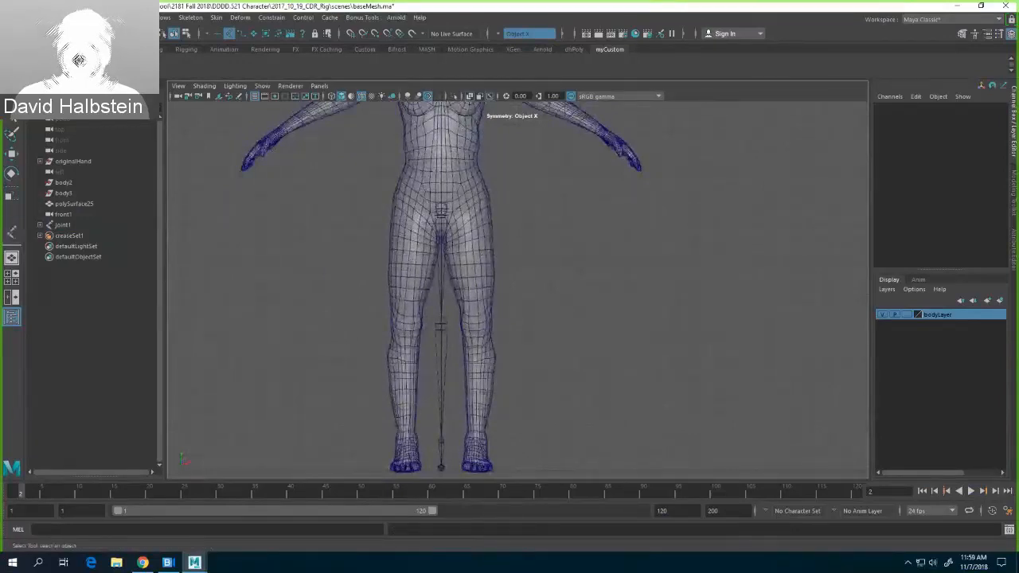
left_click(447, 211)
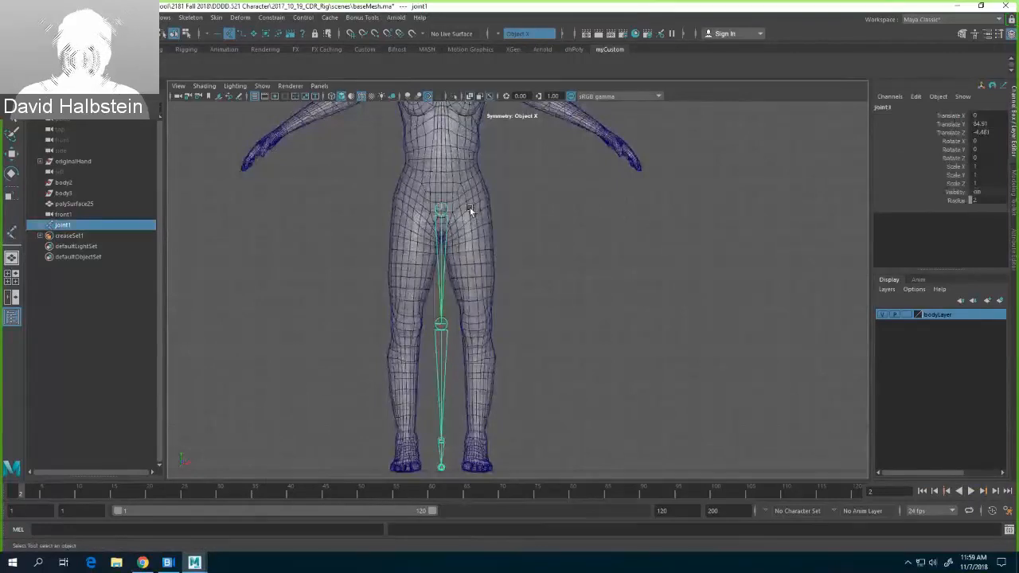
key("w")
left_click_drag(492, 210, 527, 208)
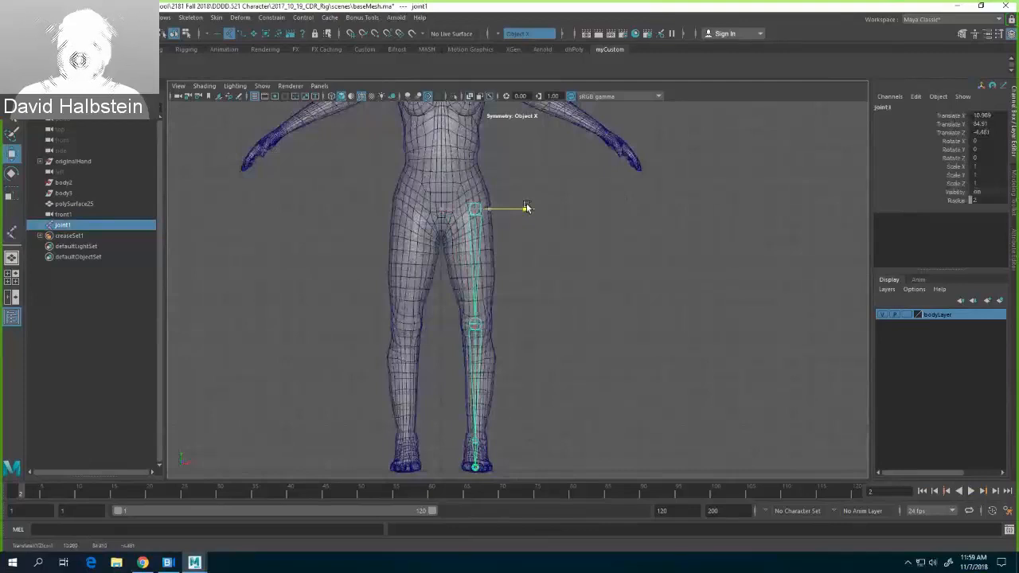
left_click_drag(526, 207, 519, 209)
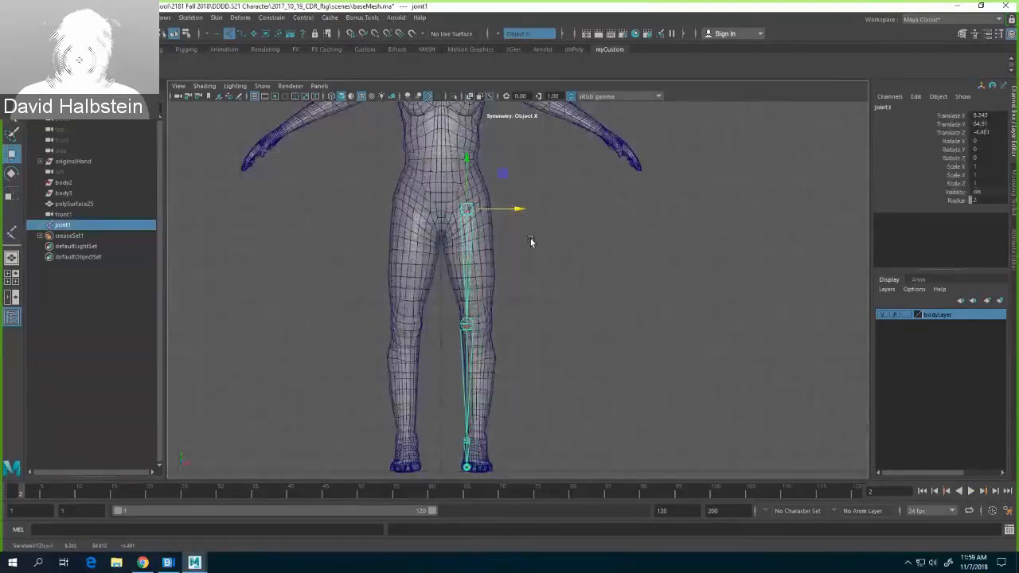
Step: Move the knee joint outward in the front view to about 3.26 in Translate Z, centring the lower chain in the leg, and clear the selection
left_click(467, 323)
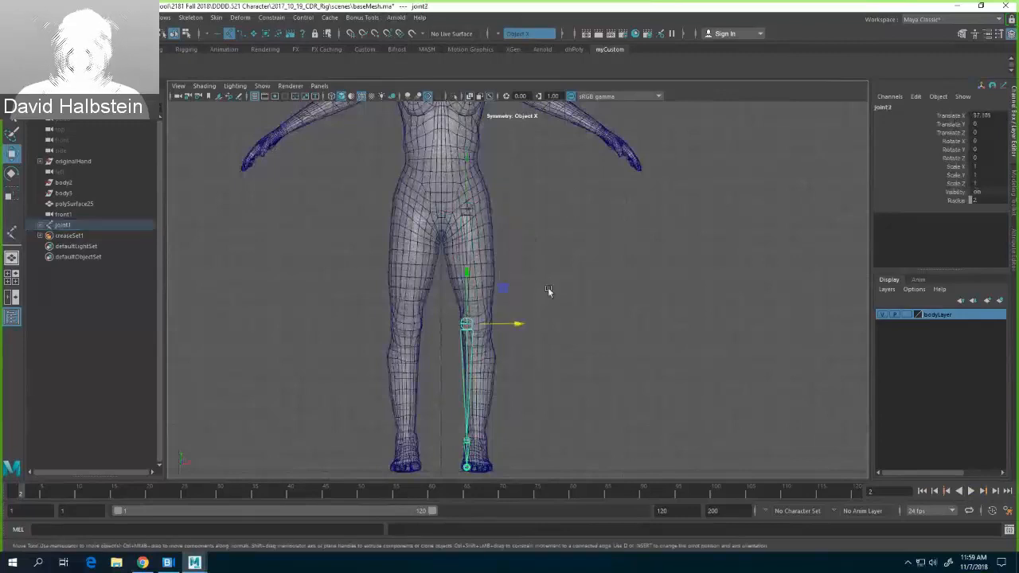
left_click_drag(516, 322, 525, 322)
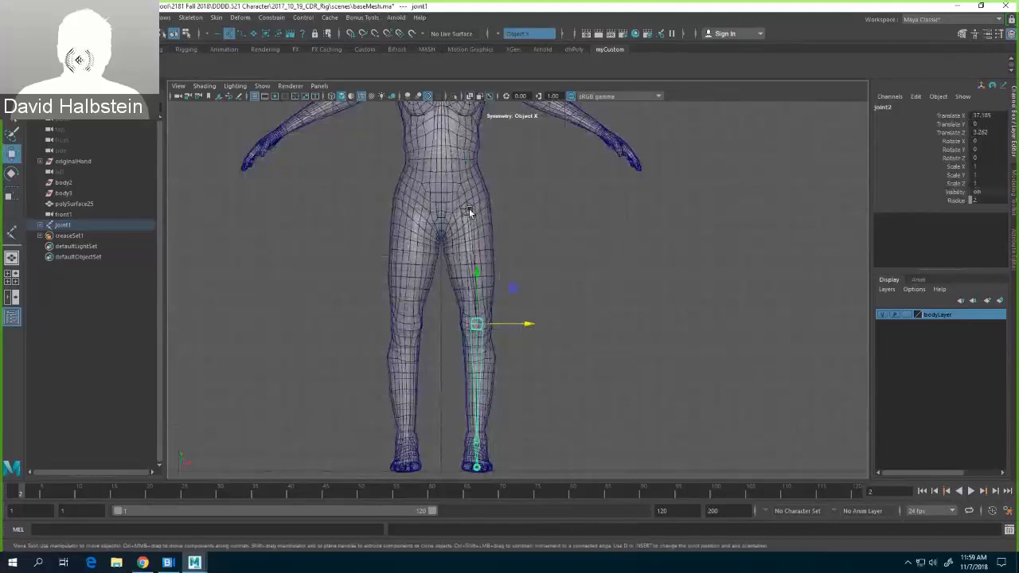
left_click(466, 211)
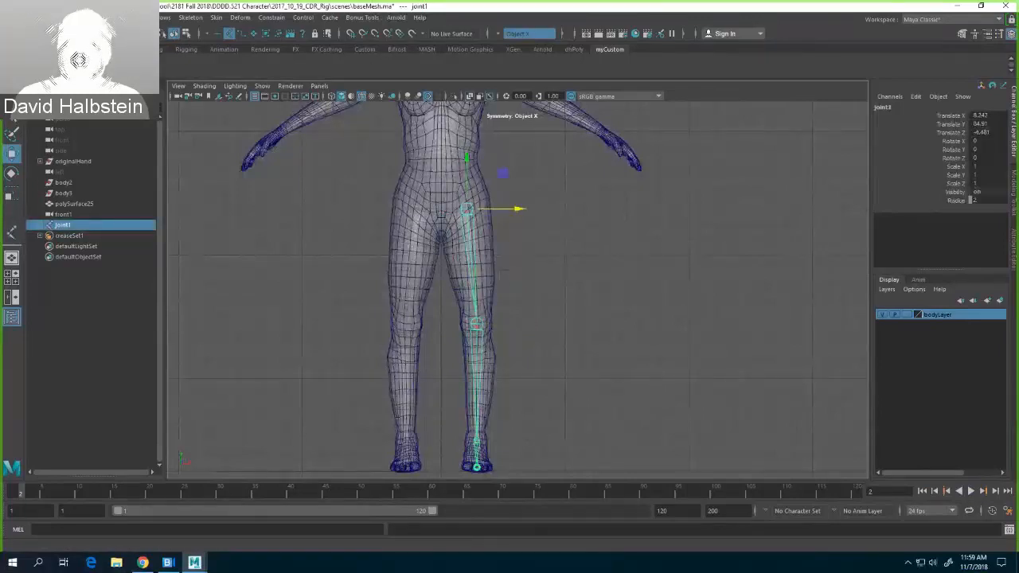
left_click(181, 17)
left_click(638, 295)
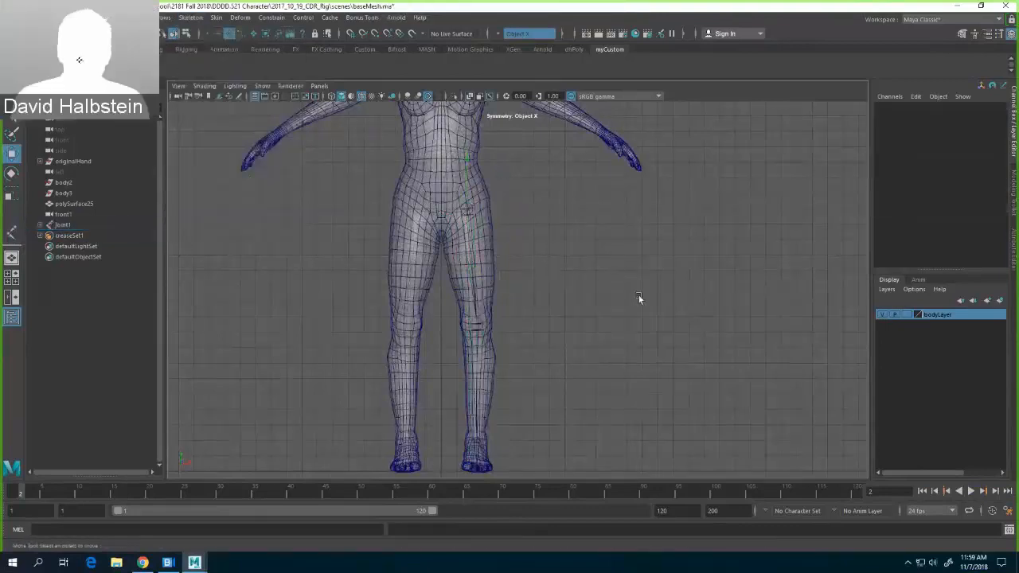
Step: Mirror the leg joint chain from the hip joint across YZ with the Behavior function, and deselect the mirrored chain
scroll(630, 278, "down", 5)
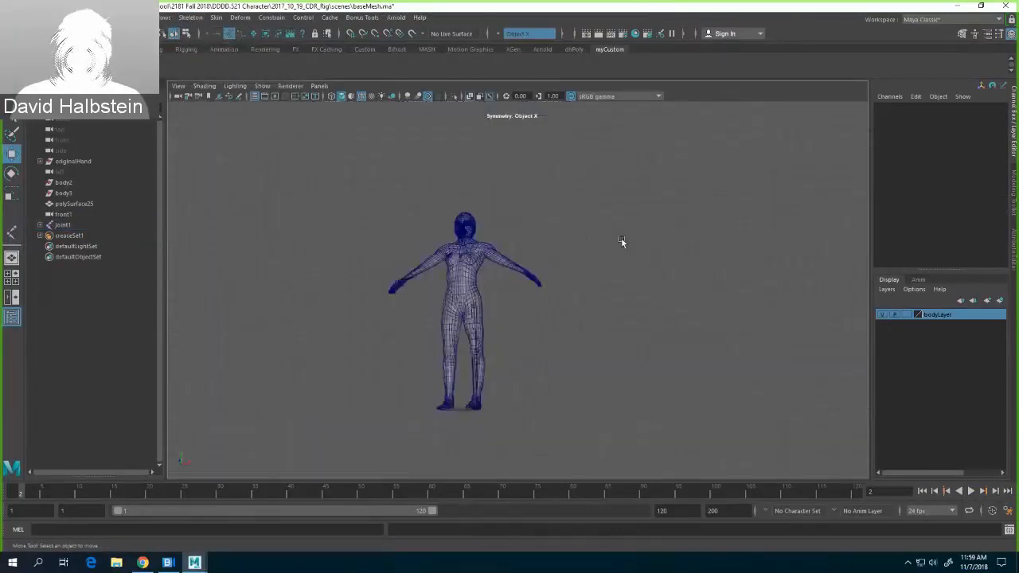
left_click_drag(622, 238, 510, 249, "alt")
scroll(571, 268, "up", 5)
scroll(625, 261, "down", 5)
scroll(584, 284, "up", 3)
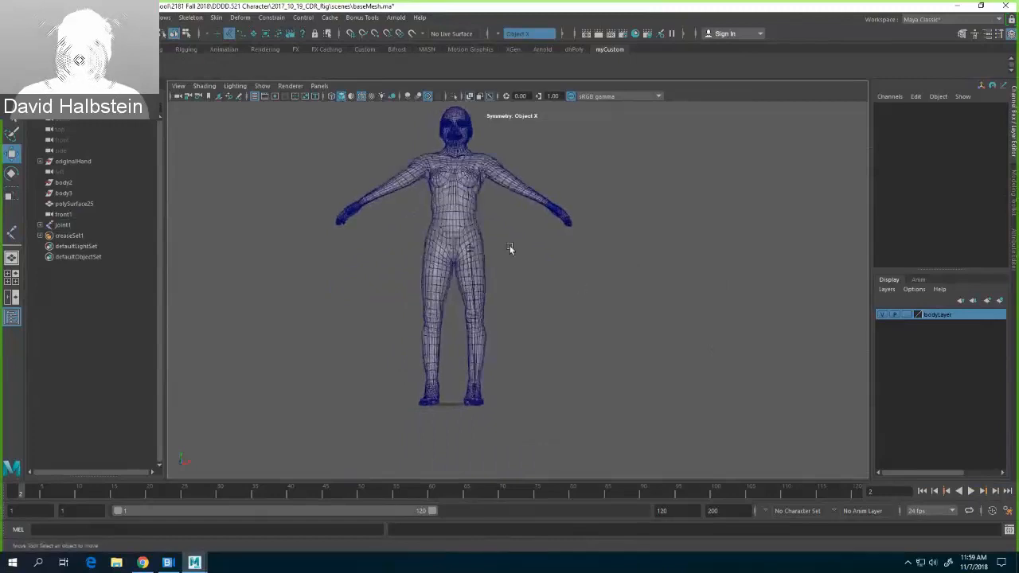
left_click(470, 251)
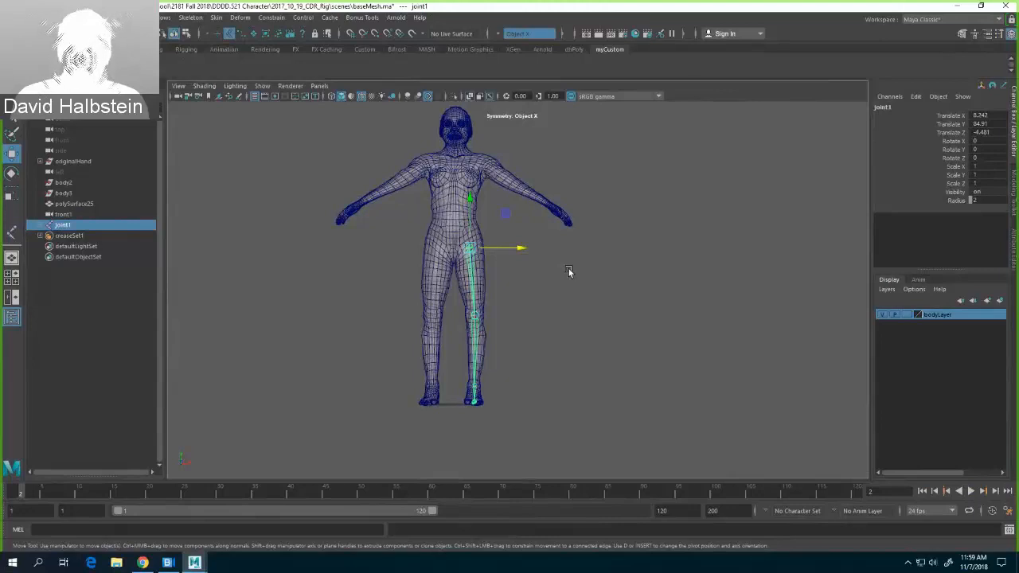
left_click(190, 18)
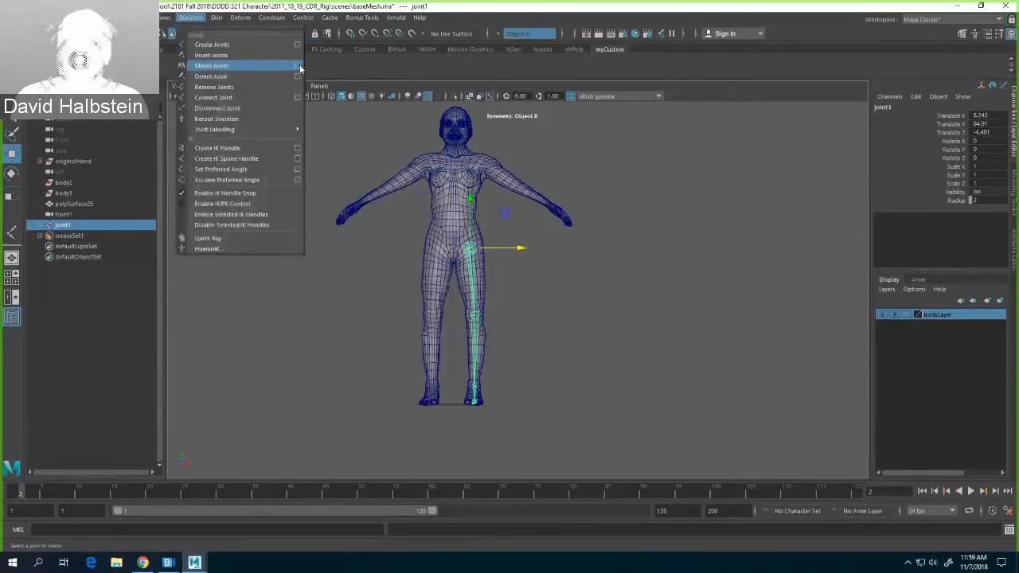
left_click(297, 65)
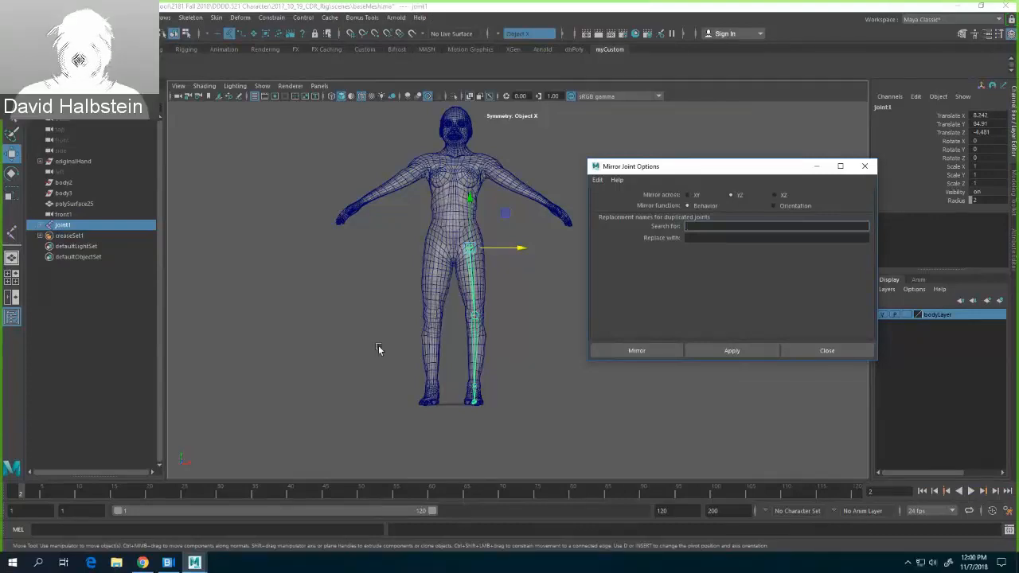
left_click(638, 352)
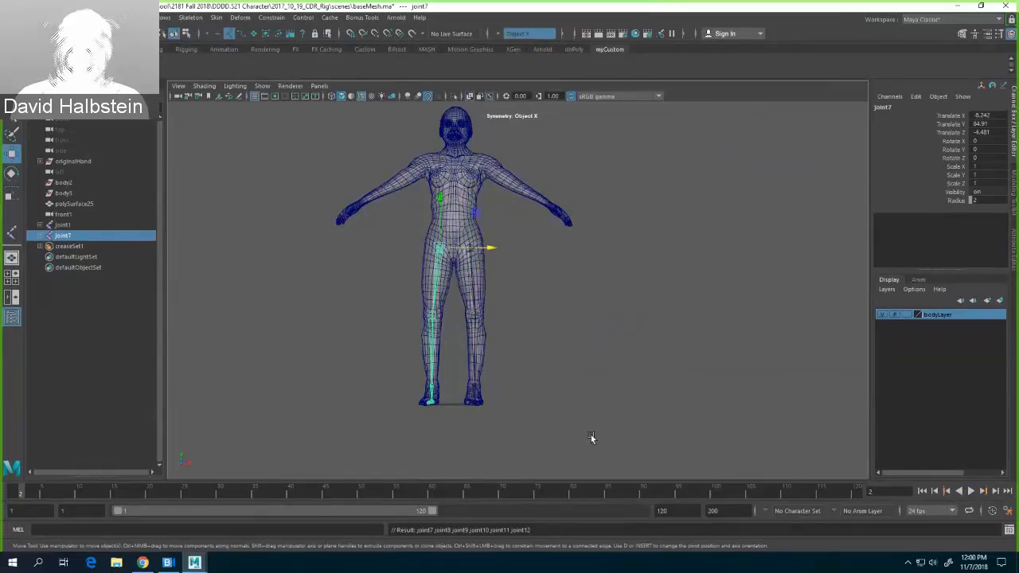
left_click(548, 338)
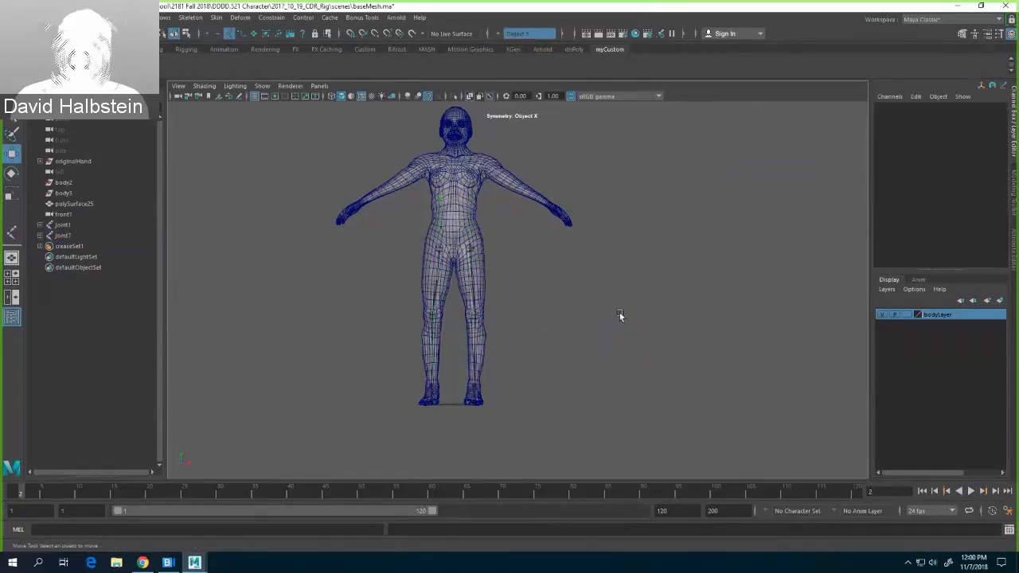
Step: Switch to the right view and frame the character's torso above the hip joints
key("space")
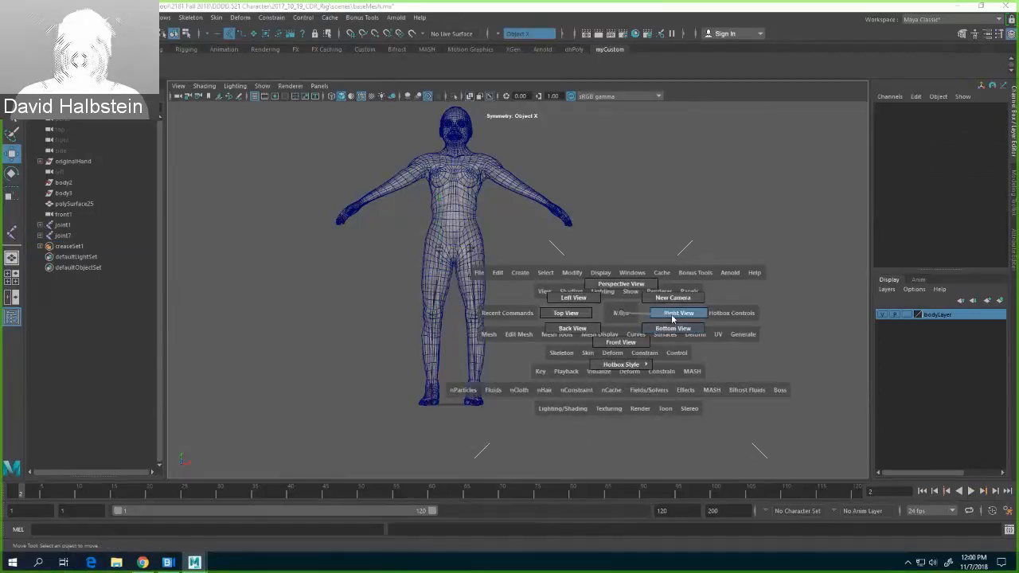
left_click(676, 314)
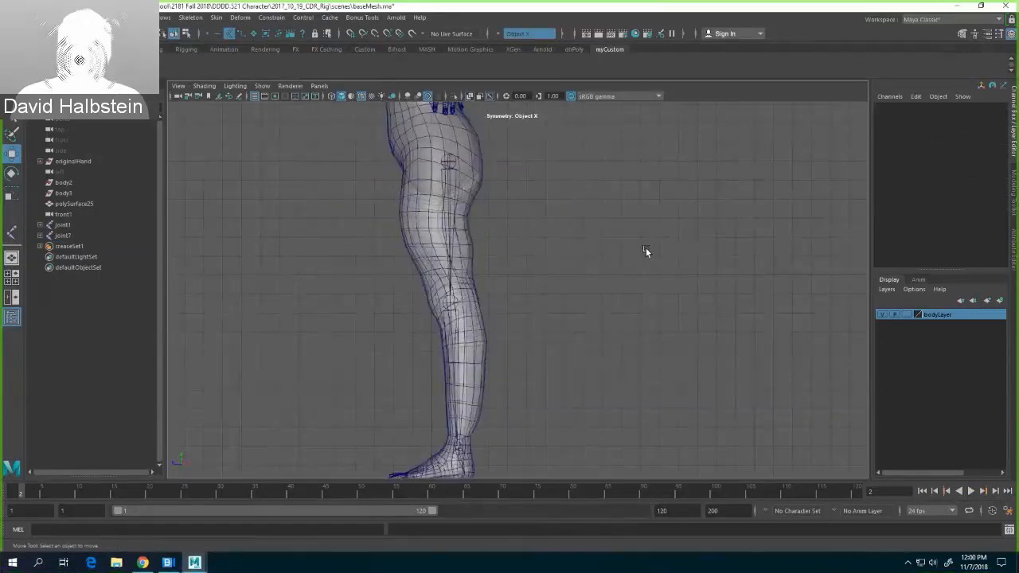
middle_click_drag(645, 247, 696, 332, "alt")
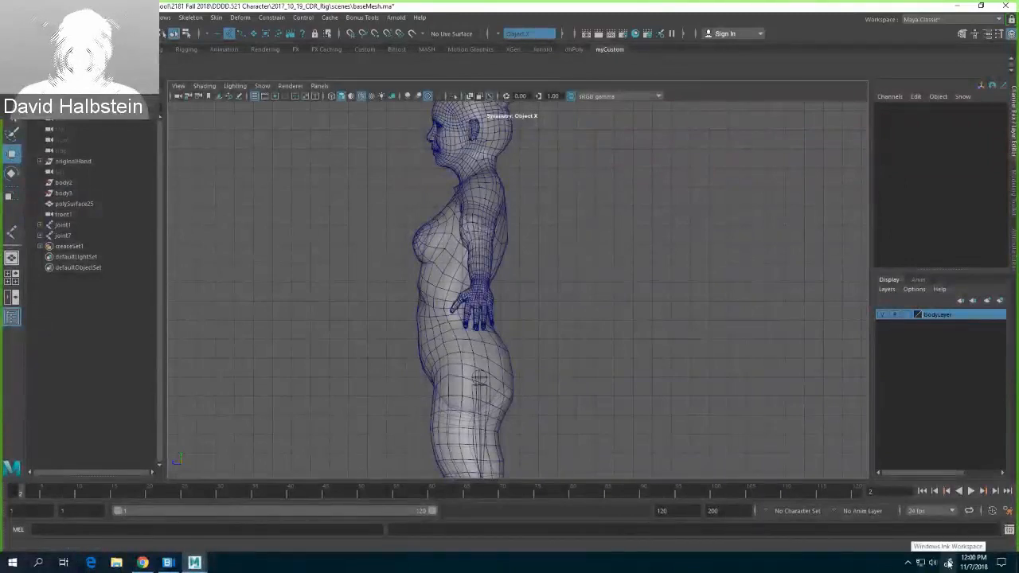
Step: Switch to the Windows Ink Sketchpad and erase all ink from the canvas
left_click(948, 562)
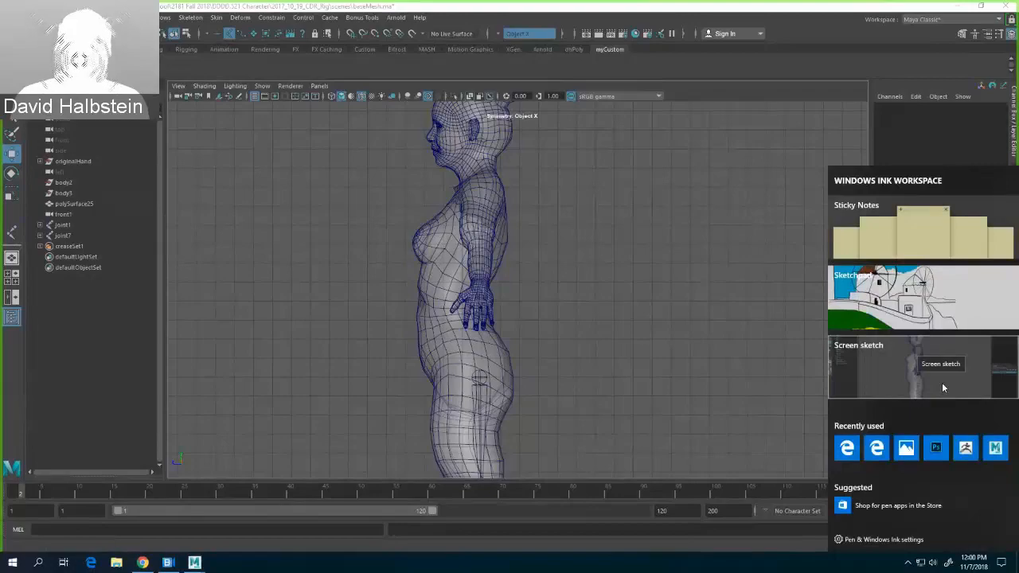
left_click(943, 383)
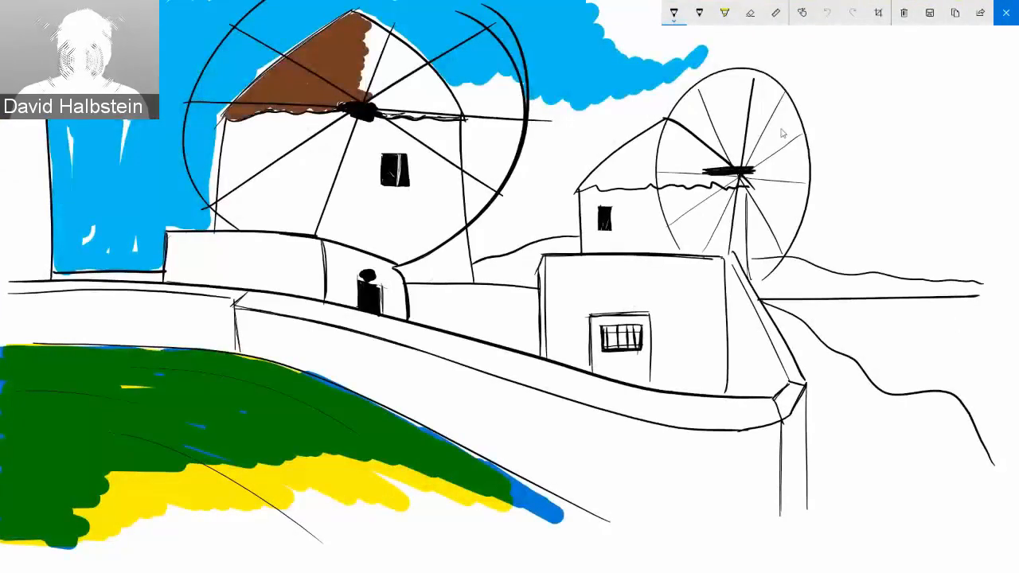
left_click(750, 14)
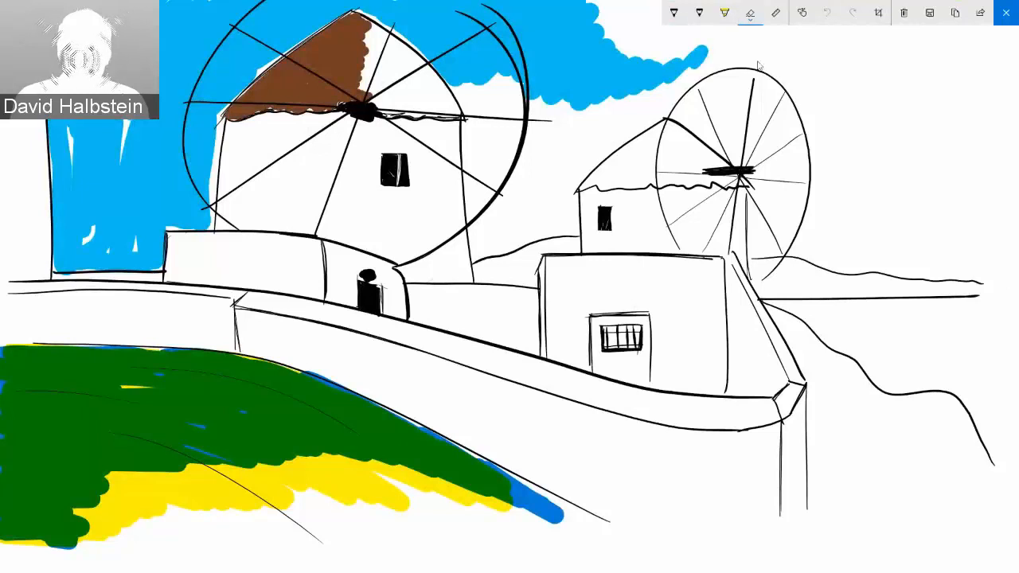
left_click(750, 22)
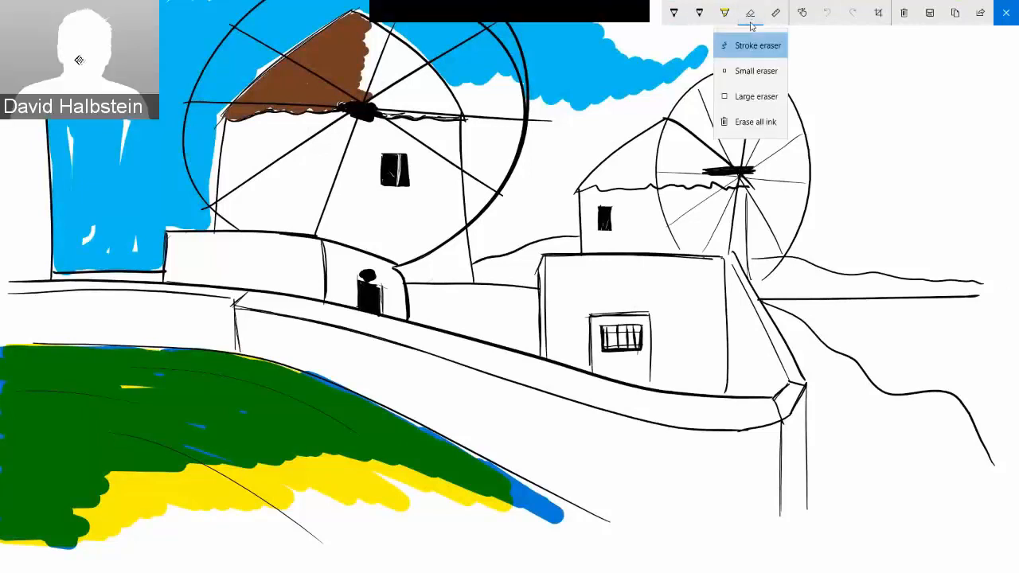
left_click(754, 126)
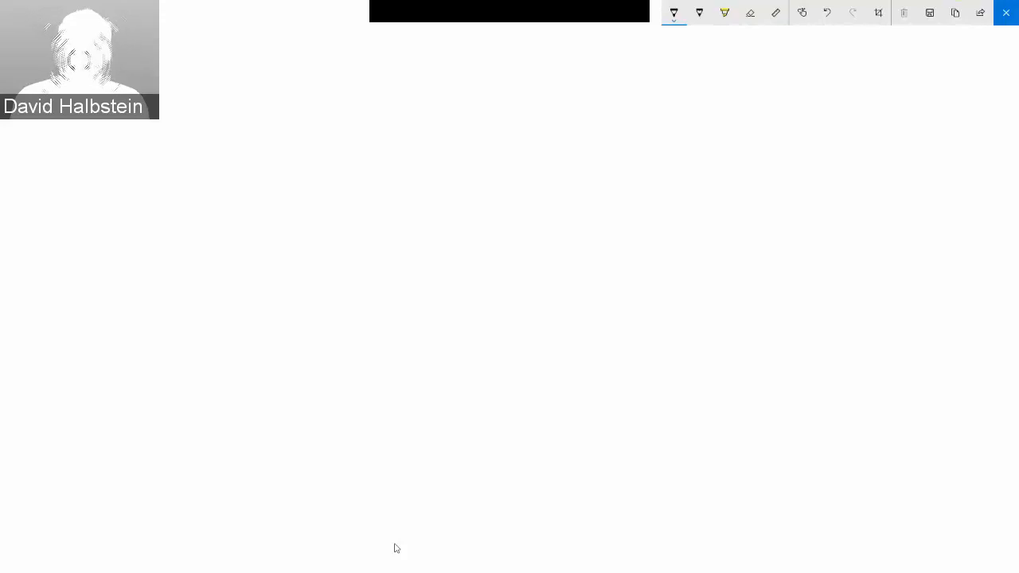
Step: Sketch a horizontal chain of three black circle joints with tapering bones, plus a stepped hierarchy of three connected boxes below it
mouse_move(322, 178)
left_mouse_down()
mouse_move(346, 212)
mouse_move(477, 209)
left_mouse_up()
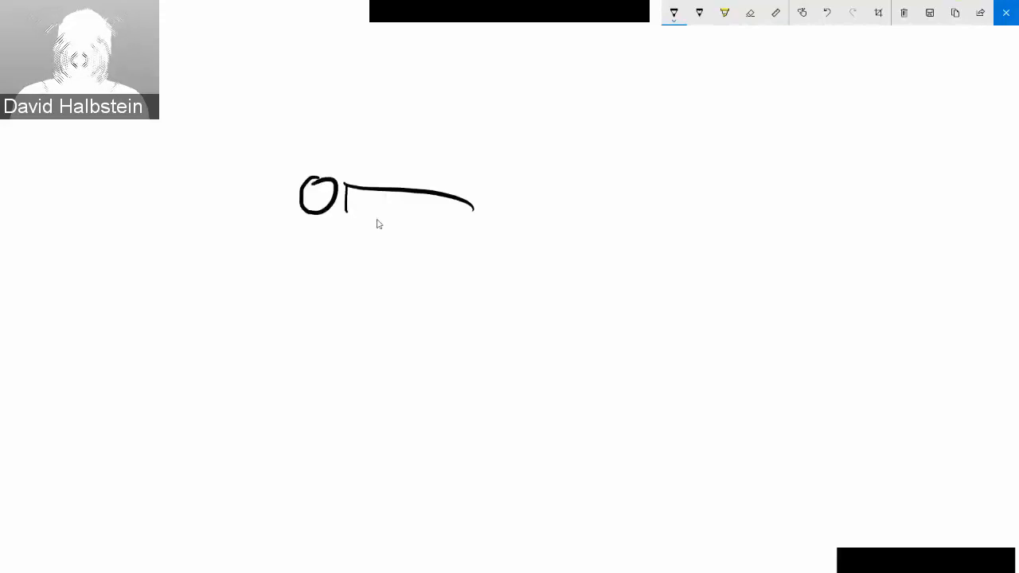
left_click_drag(356, 216, 689, 206)
left_click_drag(549, 217, 689, 207)
mouse_move(717, 193)
left_mouse_down()
mouse_move(703, 218)
mouse_move(722, 194)
left_mouse_up()
mouse_move(753, 200)
left_mouse_down()
mouse_move(753, 226)
mouse_move(920, 207)
left_mouse_up()
left_click_drag(738, 232, 921, 207)
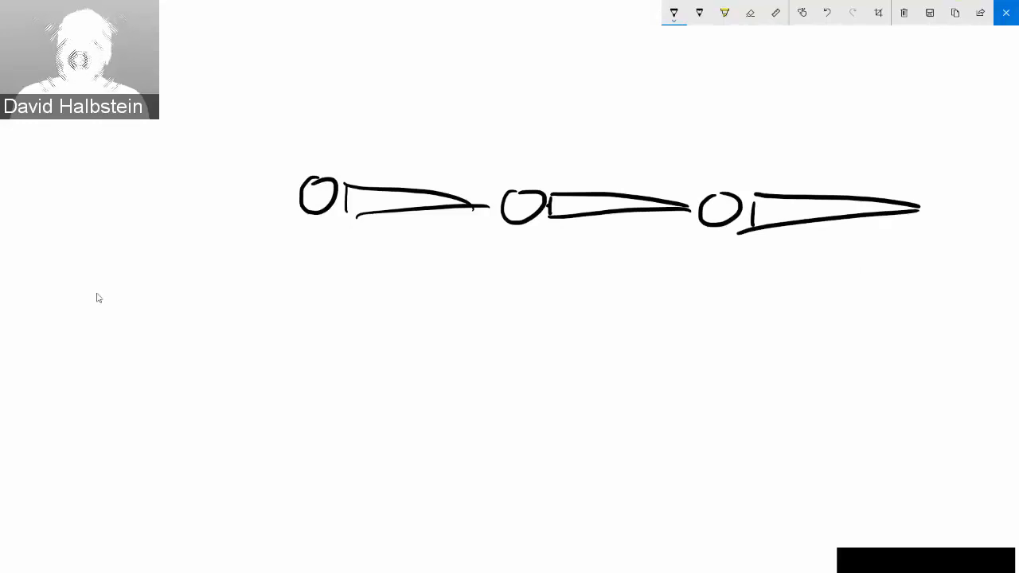
mouse_move(96, 290)
left_mouse_down()
mouse_move(94, 266)
mouse_move(153, 261)
mouse_move(97, 289)
mouse_move(135, 315)
mouse_move(204, 334)
mouse_move(145, 303)
mouse_move(197, 352)
mouse_move(199, 376)
mouse_move(277, 373)
mouse_move(216, 380)
left_mouse_up()
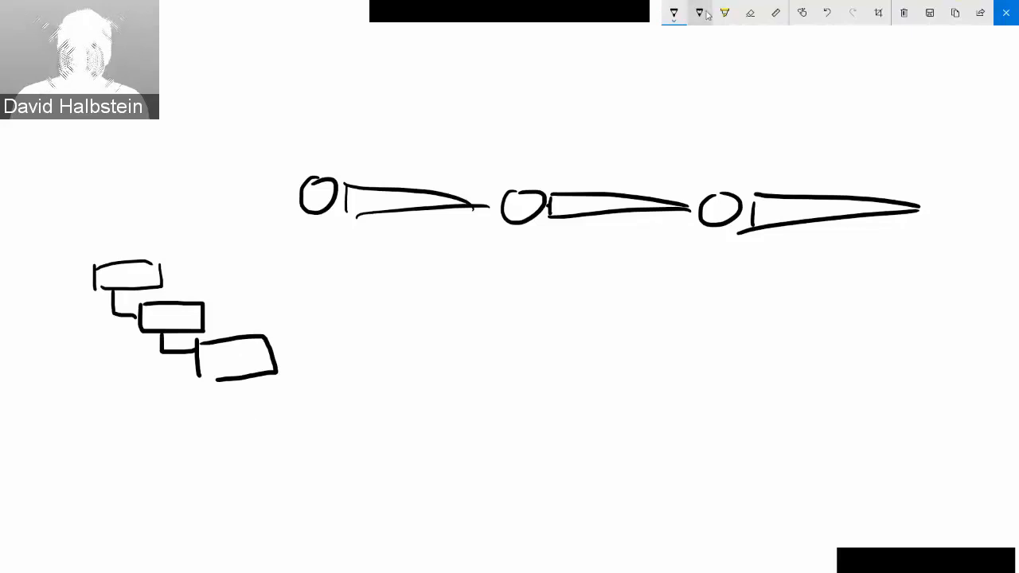
Step: In light blue, circle the first two bones and draw two boxes connected to the first and second hierarchy boxes
left_click(675, 14)
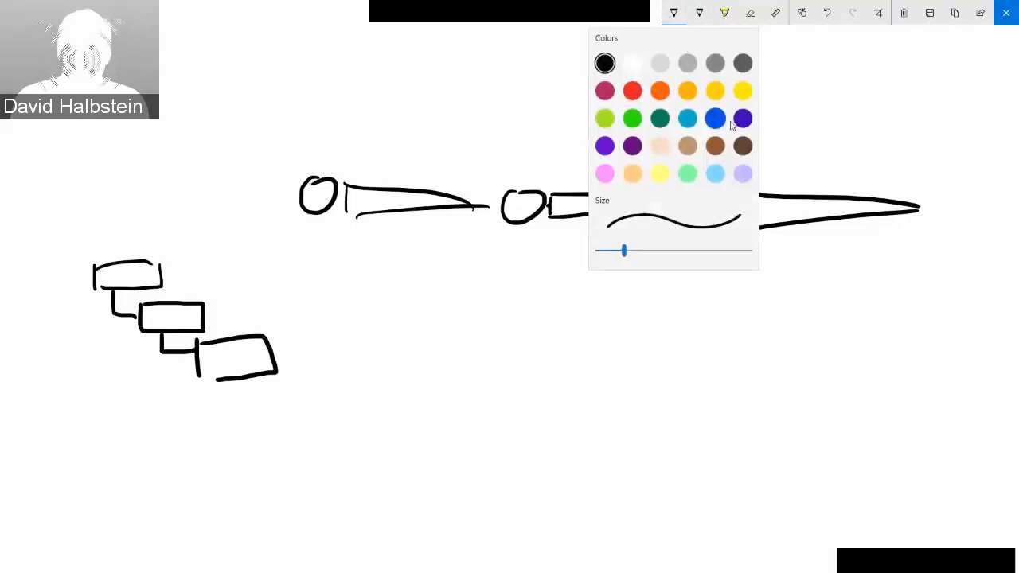
left_click(688, 119)
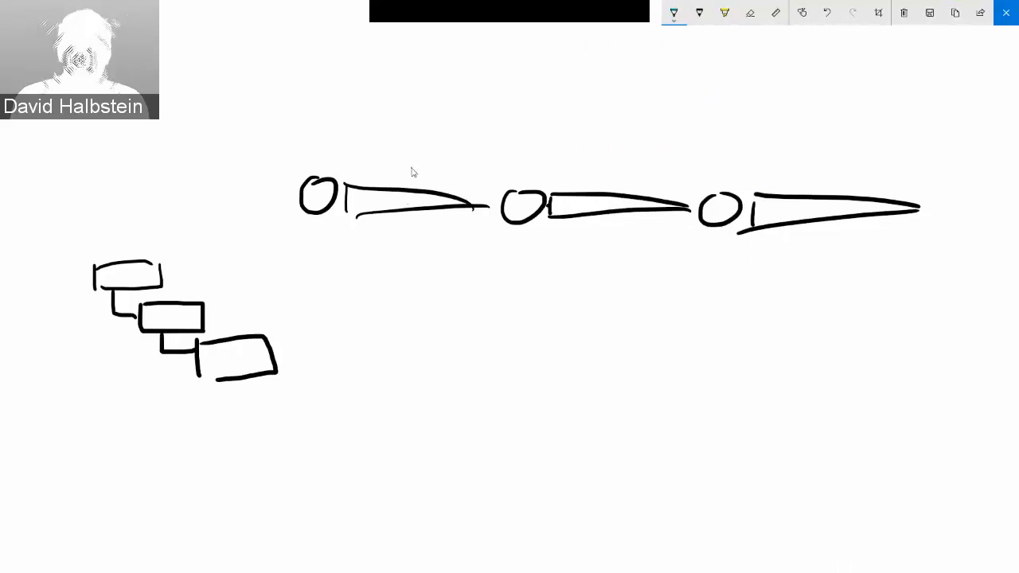
mouse_move(411, 167)
left_mouse_down()
mouse_move(438, 240)
mouse_move(400, 176)
left_mouse_up()
left_click(674, 13)
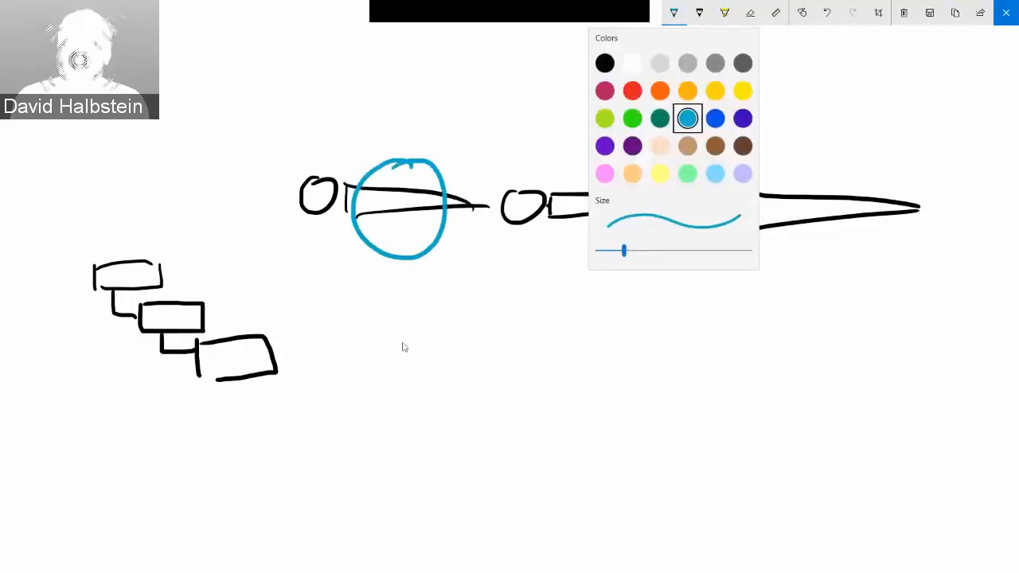
left_click(128, 437)
mouse_move(128, 427)
left_mouse_down()
mouse_move(127, 459)
mouse_move(191, 430)
mouse_move(134, 465)
mouse_move(116, 412)
mouse_move(111, 279)
left_mouse_up()
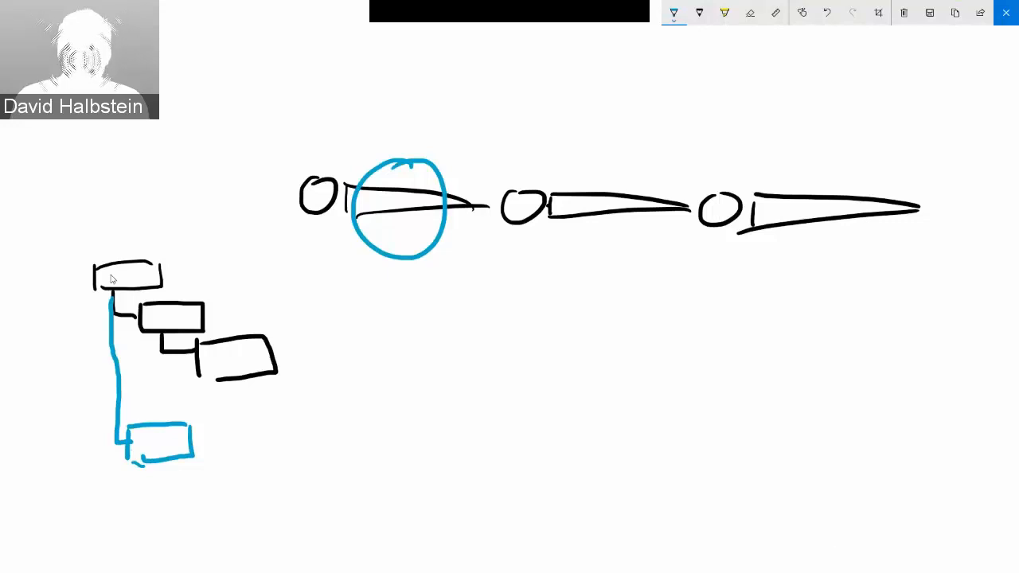
mouse_move(618, 164)
left_mouse_down()
mouse_move(645, 219)
mouse_move(619, 164)
left_mouse_up()
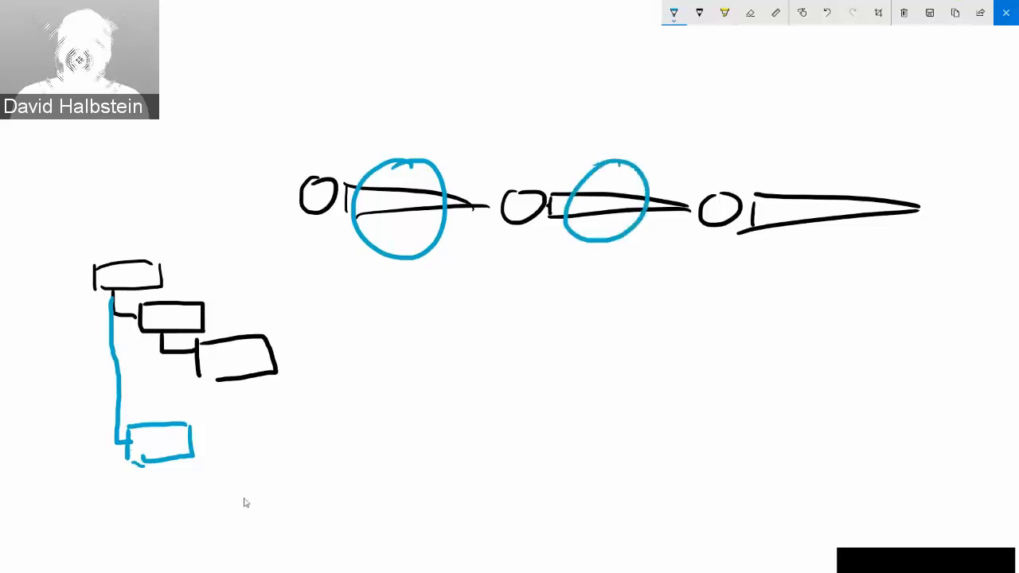
mouse_move(206, 531)
left_mouse_down()
mouse_move(207, 498)
mouse_move(268, 541)
mouse_move(207, 538)
mouse_move(168, 520)
mouse_move(223, 437)
mouse_move(155, 386)
mouse_move(160, 320)
left_mouse_up()
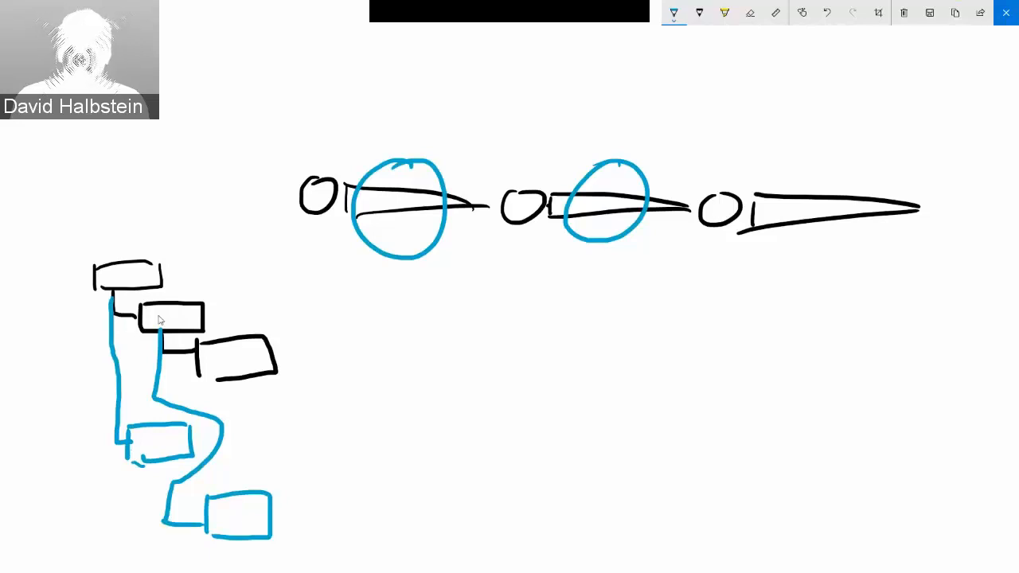
Step: Erase the blue circles, boxes and connector lines with the Stroke eraser, keeping the black drawings
left_click(750, 13)
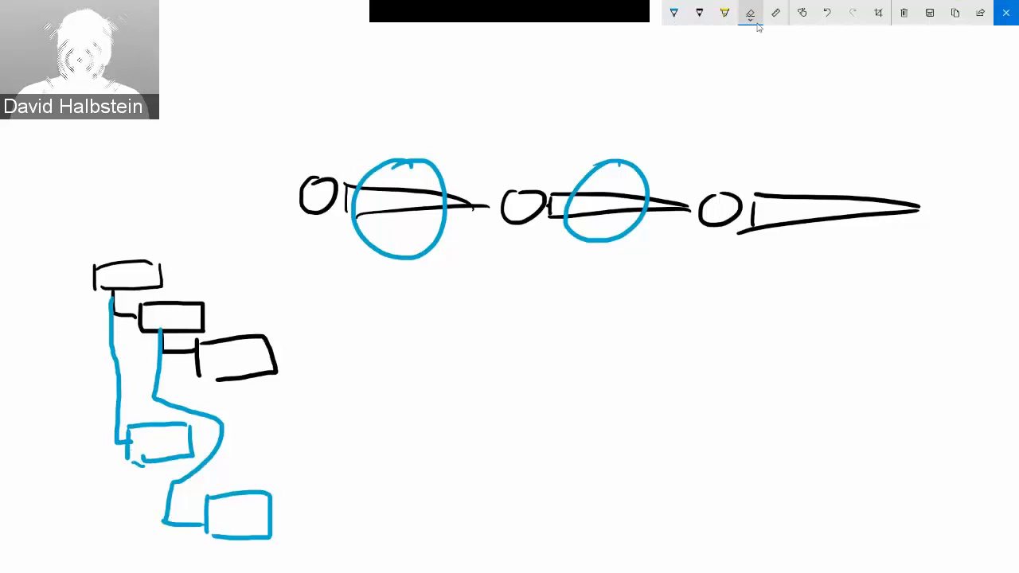
left_click(750, 13)
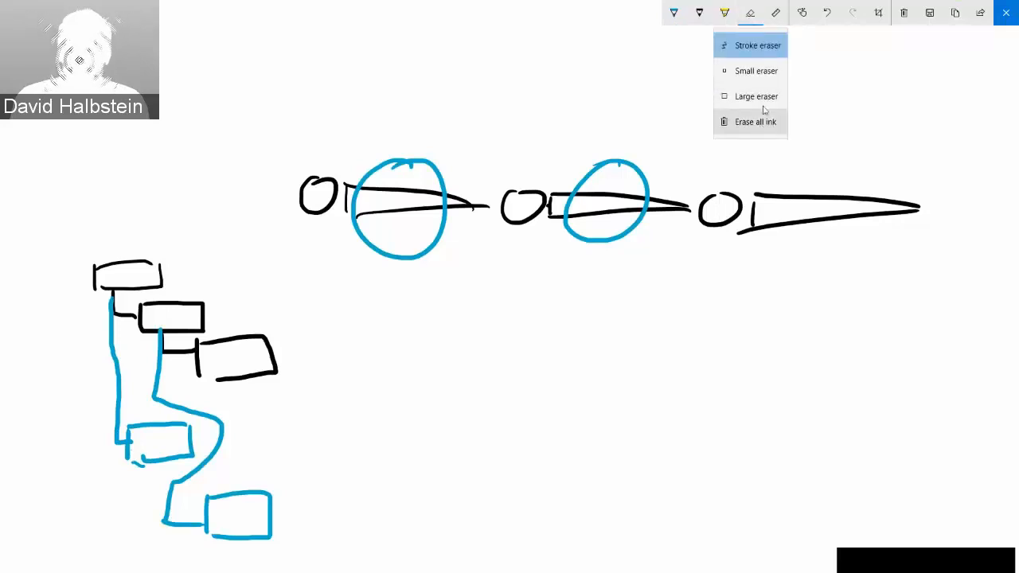
left_click(763, 48)
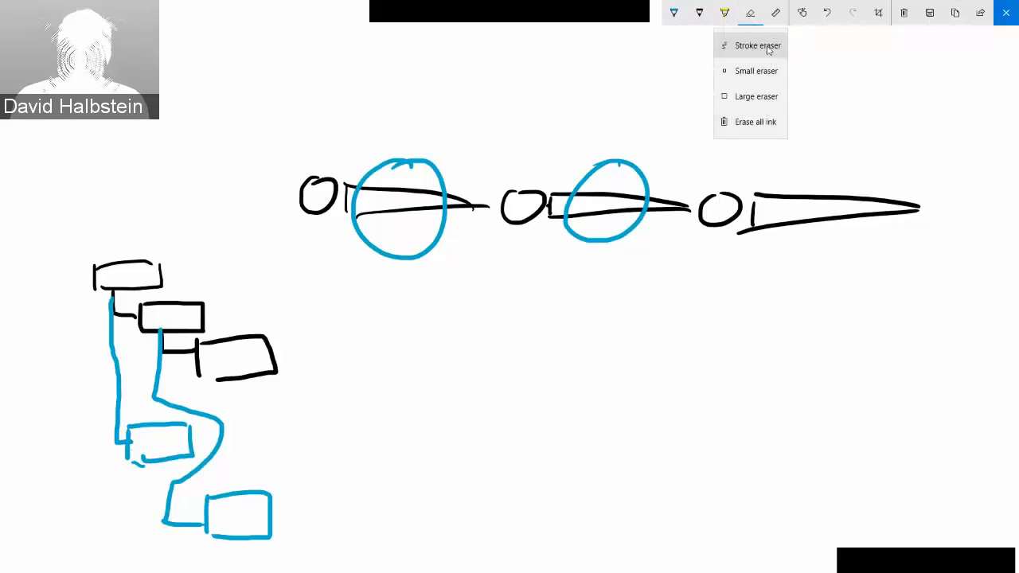
left_click(432, 254)
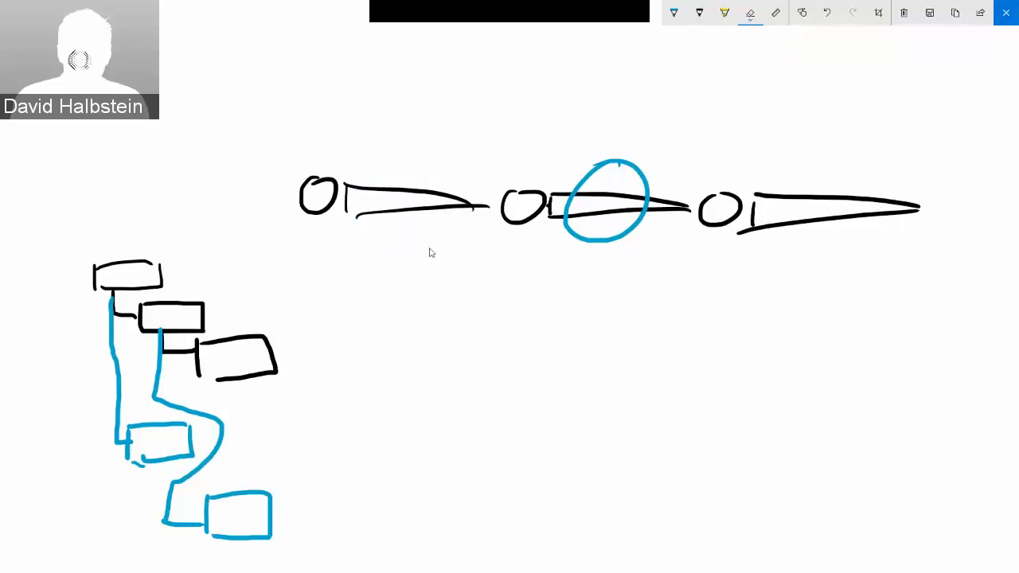
left_click(610, 244)
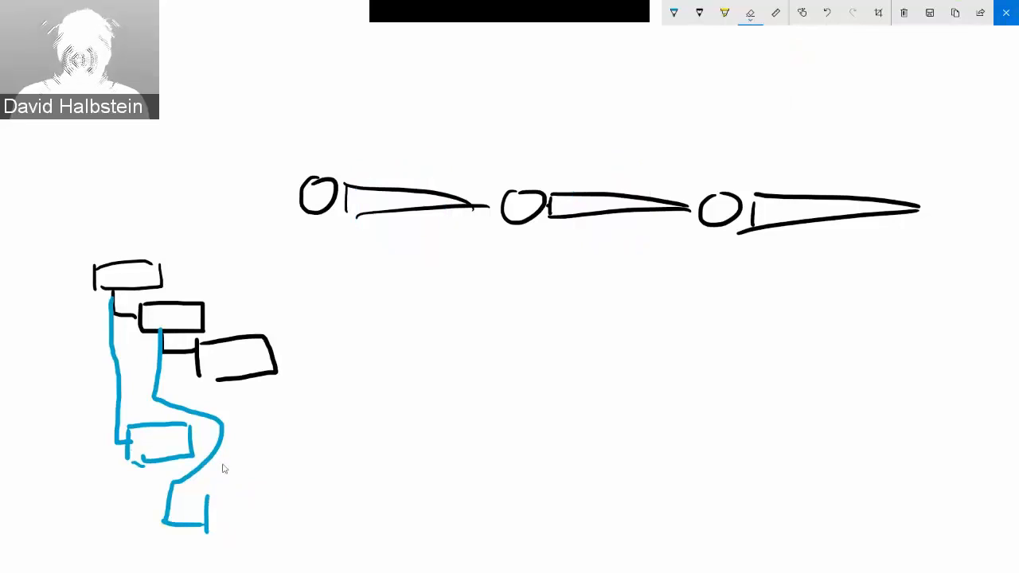
mouse_move(186, 485)
left_mouse_down()
mouse_move(171, 509)
mouse_move(120, 430)
mouse_move(126, 443)
mouse_move(180, 451)
left_mouse_up()
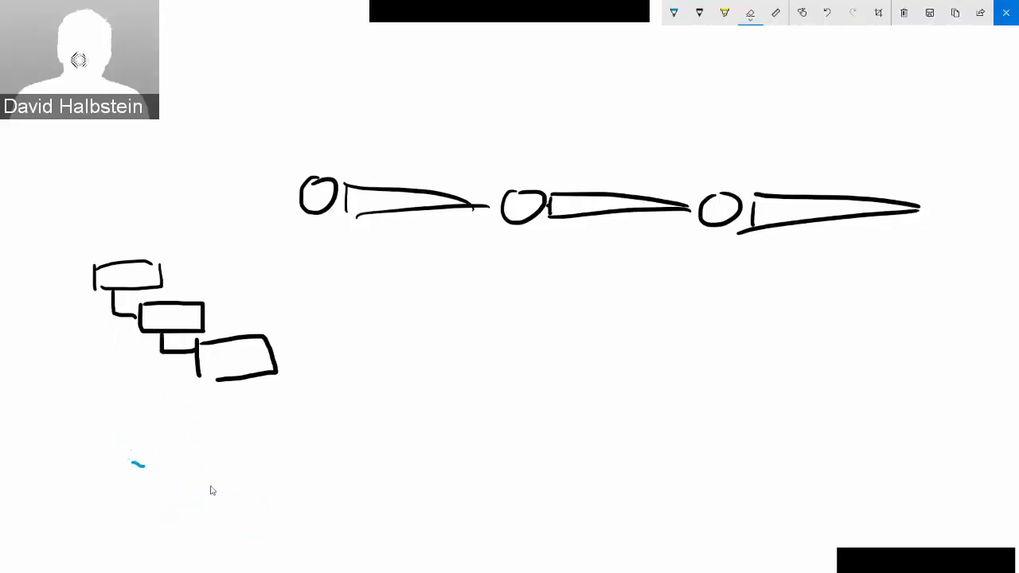
Step: Draw a blue cylinder enclosing the whole bone chain and divide it with five curved cross-section lines
left_click(670, 14)
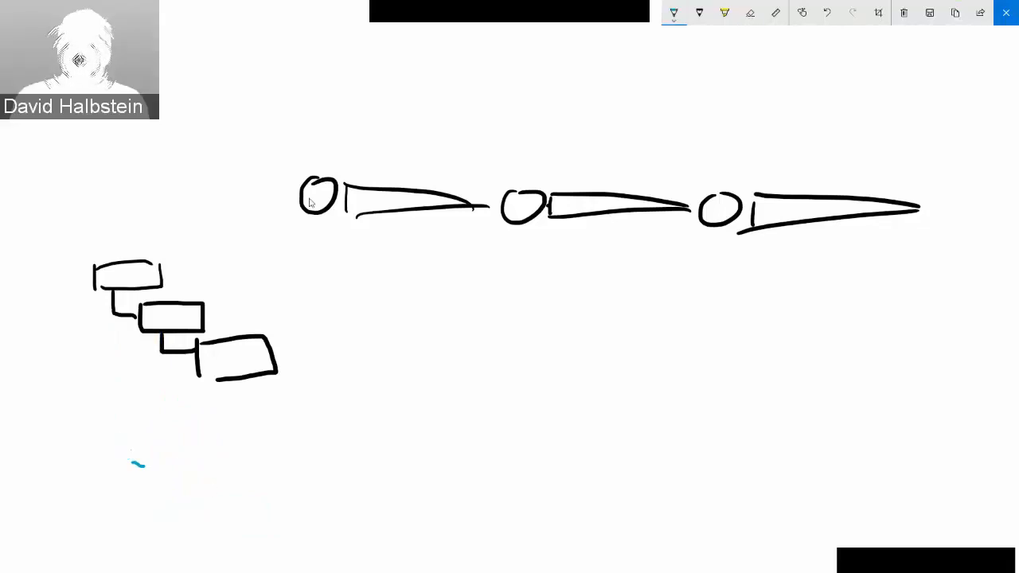
mouse_move(305, 148)
left_mouse_down()
mouse_move(306, 174)
mouse_move(318, 147)
mouse_move(910, 160)
mouse_move(918, 250)
mouse_move(291, 255)
left_mouse_up()
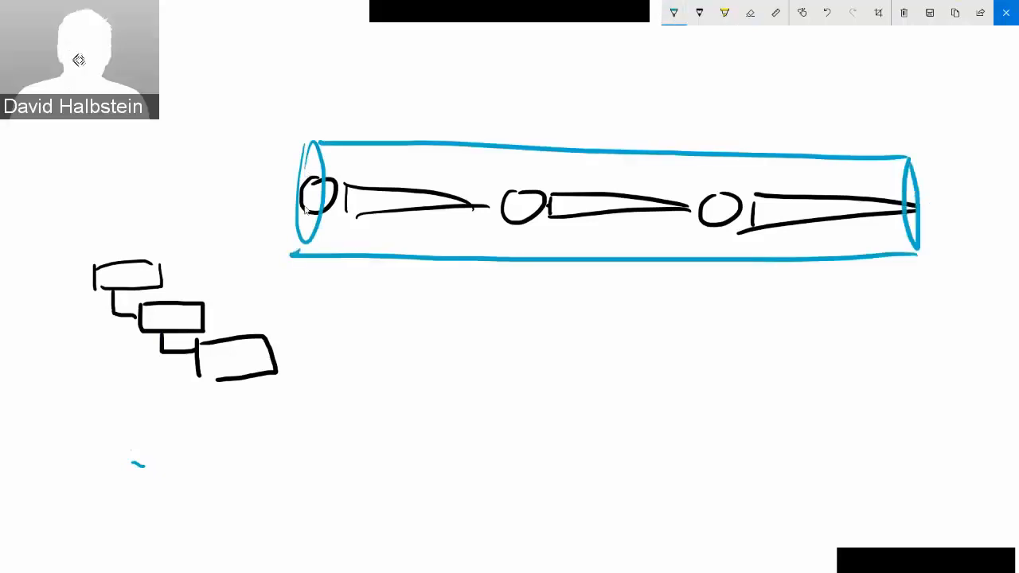
left_click_drag(388, 146, 390, 262)
left_click_drag(484, 149, 498, 241)
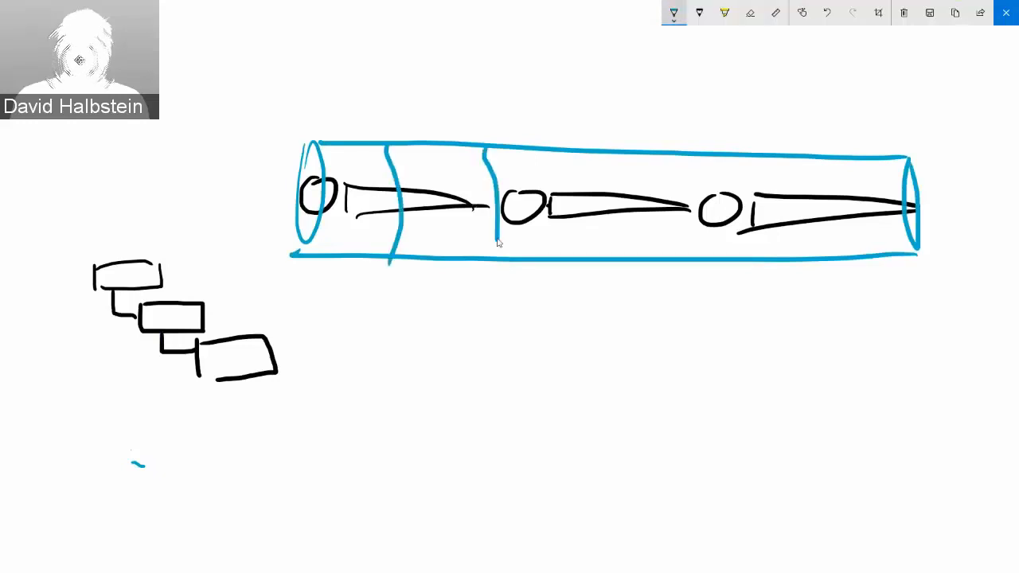
left_click_drag(588, 154, 586, 250)
left_click_drag(687, 156, 684, 252)
left_click_drag(778, 162, 781, 253)
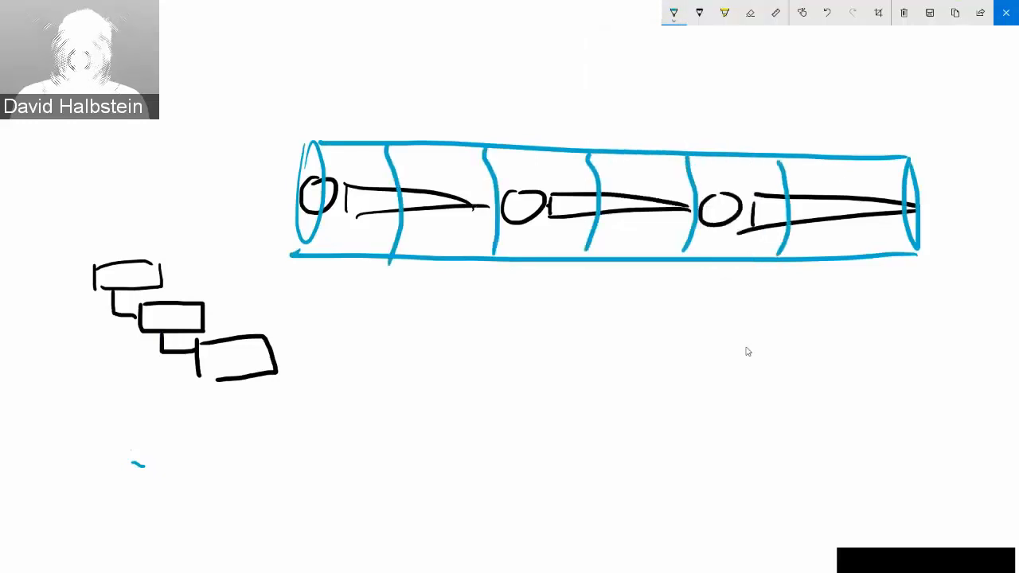
Step: In red, mark three X-shaped vertices on each of the cylinder's first three cross-section lines
left_click(673, 14)
left_click(631, 91)
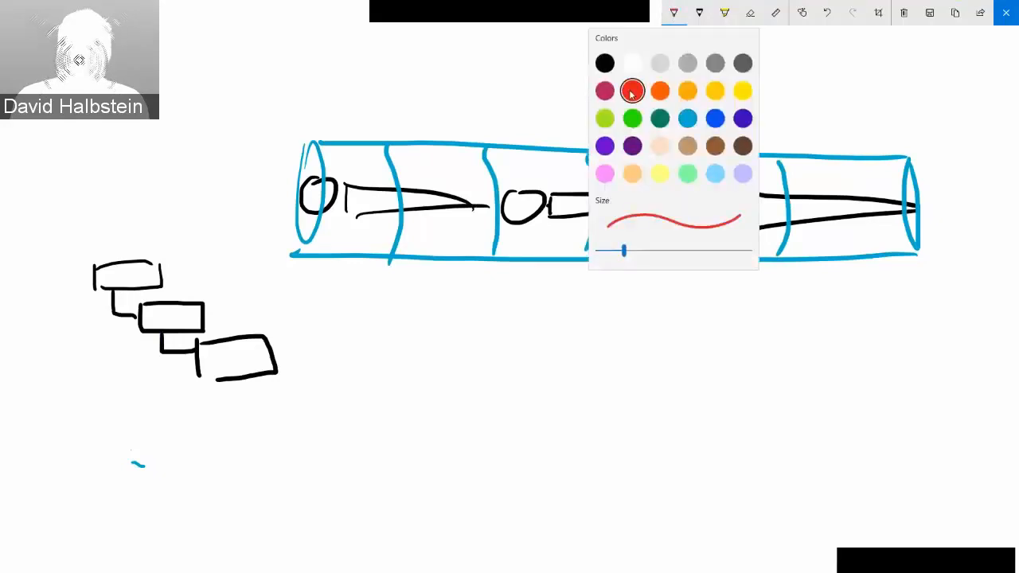
left_click(390, 163)
left_click_drag(384, 168, 400, 156)
left_click_drag(389, 201, 404, 213)
left_click_drag(389, 213, 403, 201)
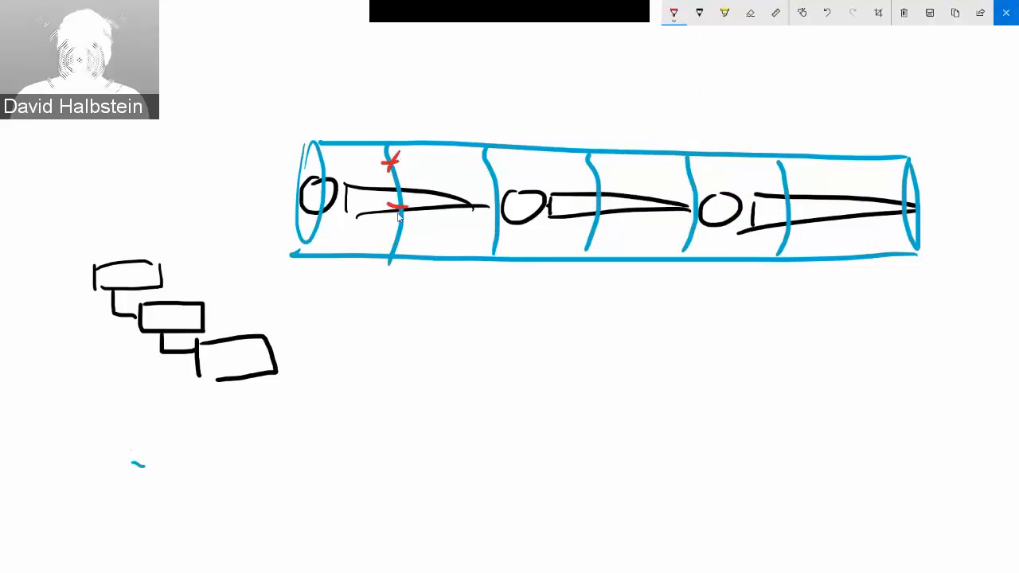
mouse_move(381, 242)
left_mouse_down()
mouse_move(403, 257)
mouse_move(401, 244)
left_mouse_up()
left_click_drag(473, 167, 494, 157)
left_click_drag(481, 155, 503, 213)
left_click_drag(487, 213, 500, 199)
left_click_drag(477, 246, 498, 257)
mouse_move(577, 171)
left_mouse_down()
mouse_move(602, 160)
mouse_move(594, 170)
mouse_move(606, 203)
left_mouse_up()
left_click_drag(584, 204, 605, 189)
left_click_drag(573, 243, 600, 252)
left_click_drag(583, 239, 591, 256)
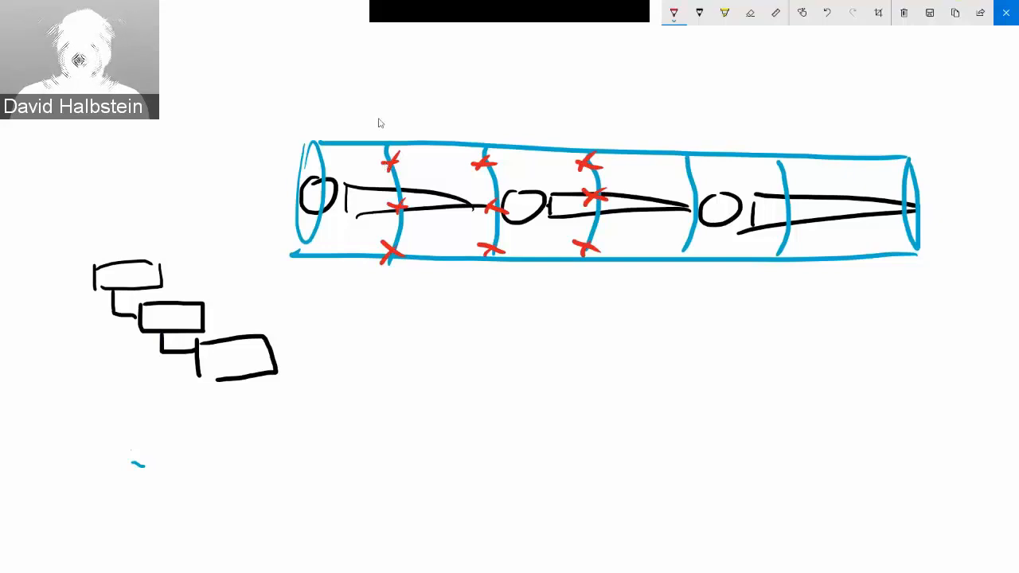
Step: Draw red arrows from the first two cross-sections to the first joint, from the third to the second joint, and one pointing up at the second joint
mouse_move(387, 128)
left_mouse_down()
mouse_move(323, 124)
mouse_move(345, 132)
left_mouse_up()
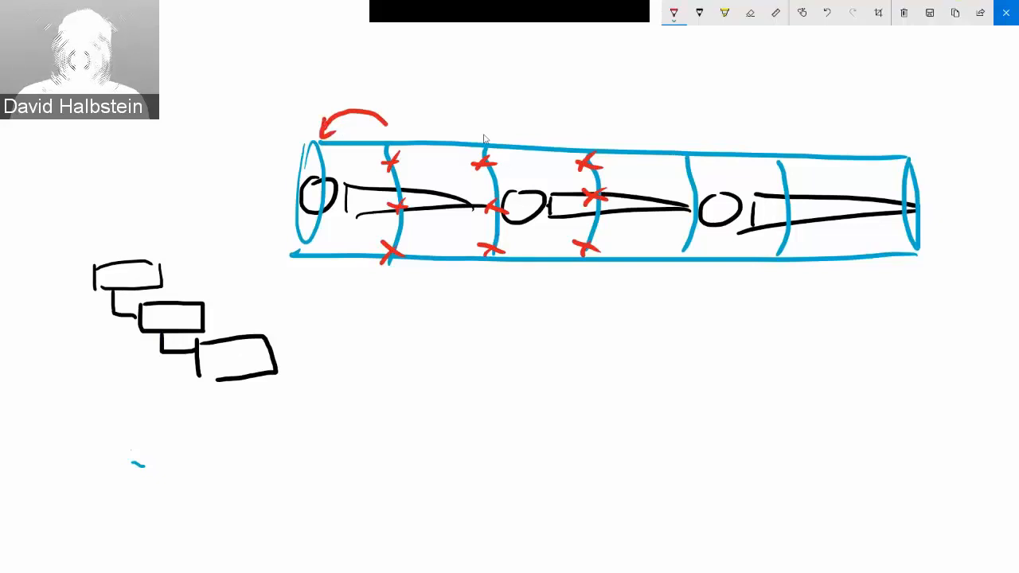
left_click_drag(485, 133, 317, 105)
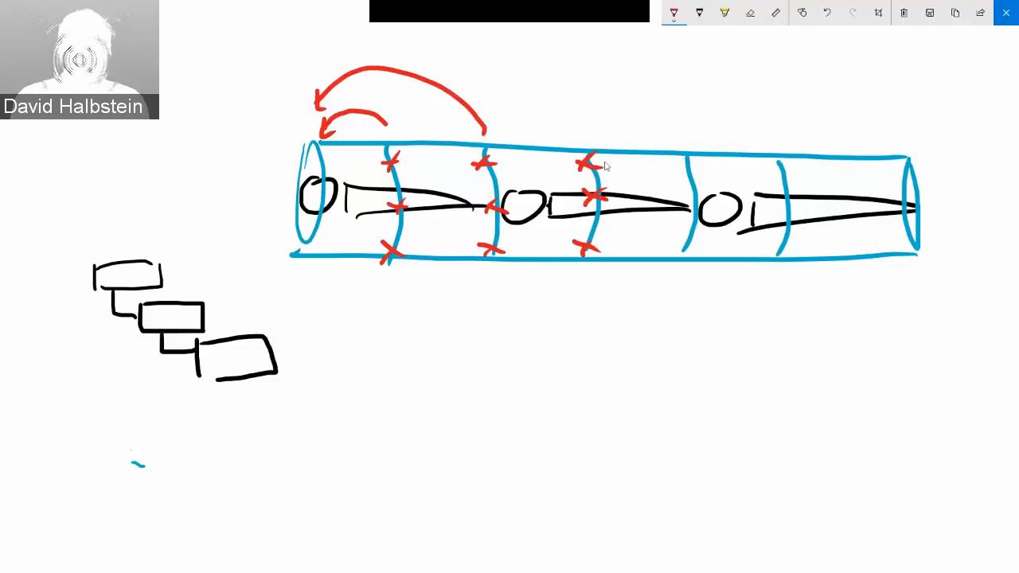
mouse_move(591, 143)
left_mouse_down()
mouse_move(573, 128)
mouse_move(527, 145)
mouse_move(536, 142)
left_mouse_up()
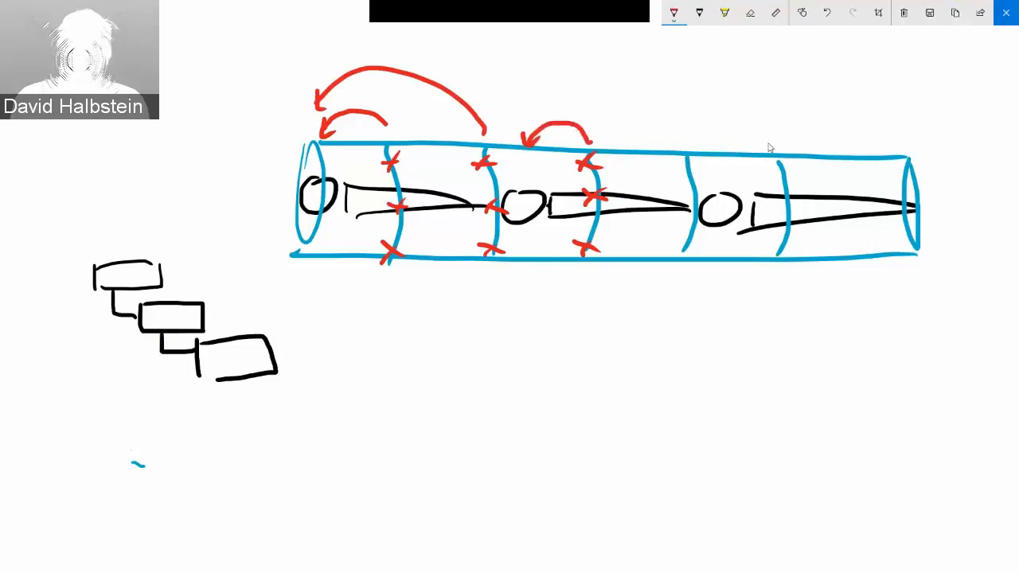
mouse_move(529, 370)
left_mouse_down()
mouse_move(526, 223)
mouse_move(532, 235)
left_mouse_up()
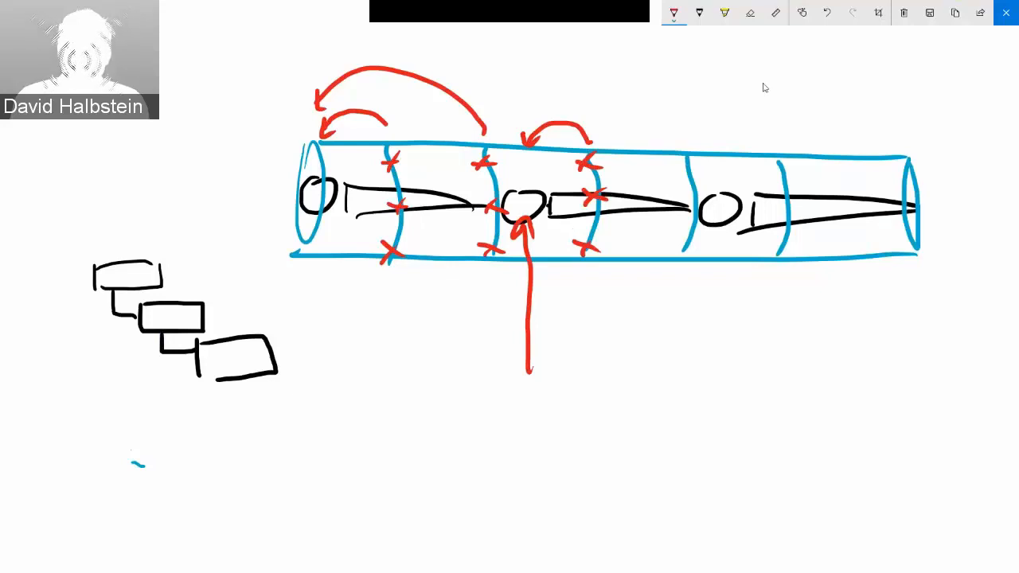
Step: Close the sketch and, in Maya's side view, build a spine joint chain from just above the hip joint up to the upper chest
left_click(1008, 14)
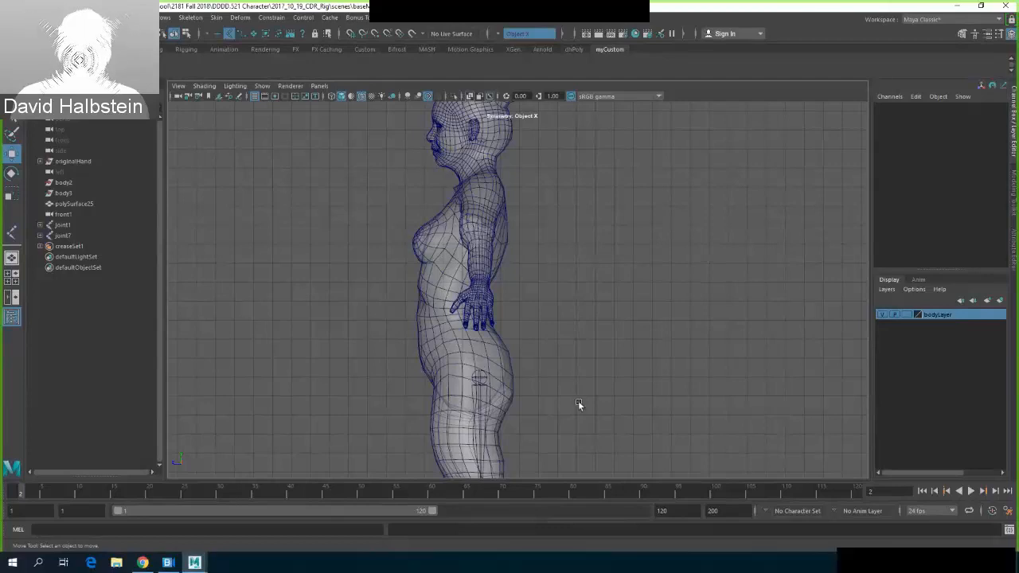
left_click(11, 231)
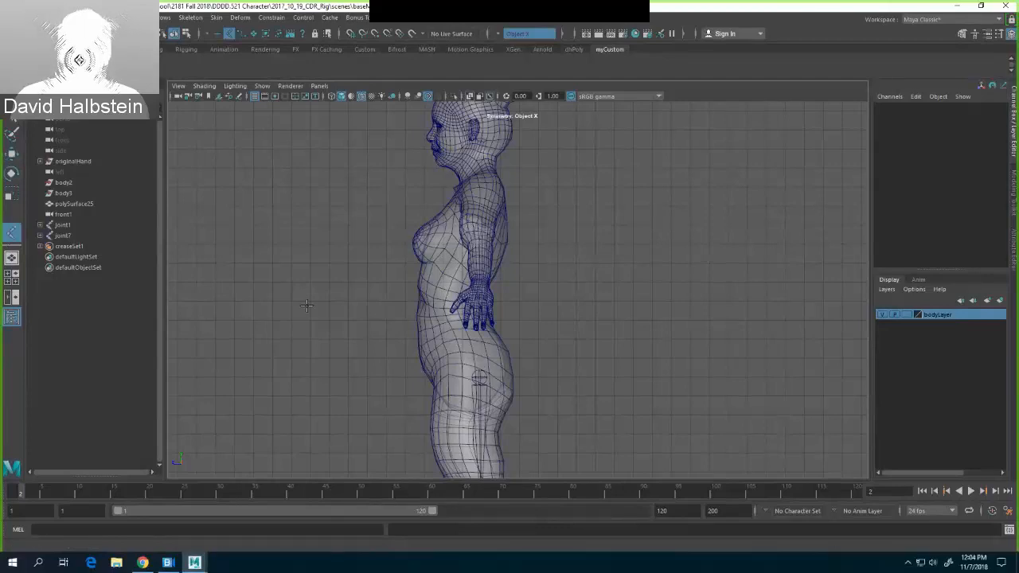
left_click(476, 363)
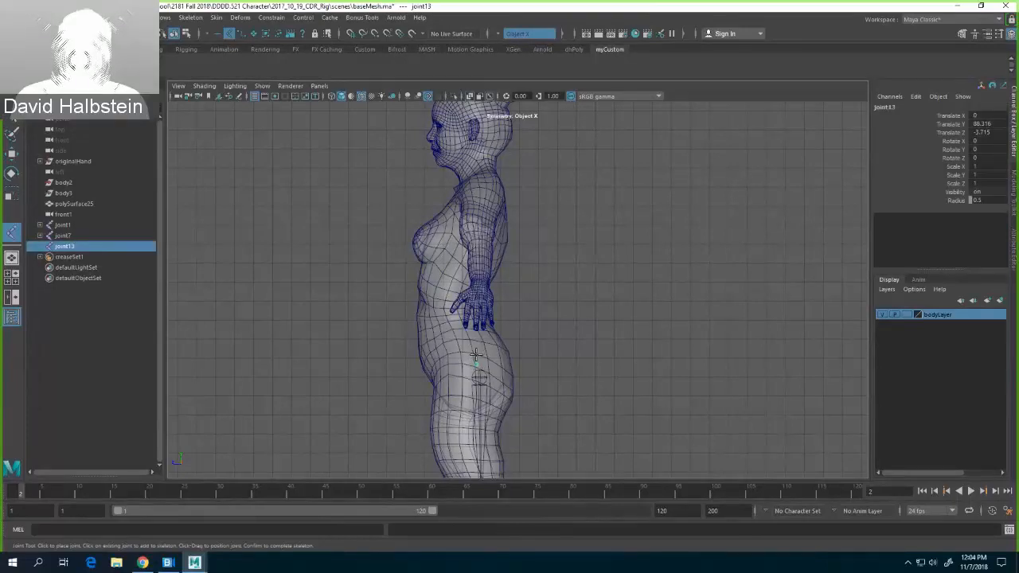
left_click(475, 355)
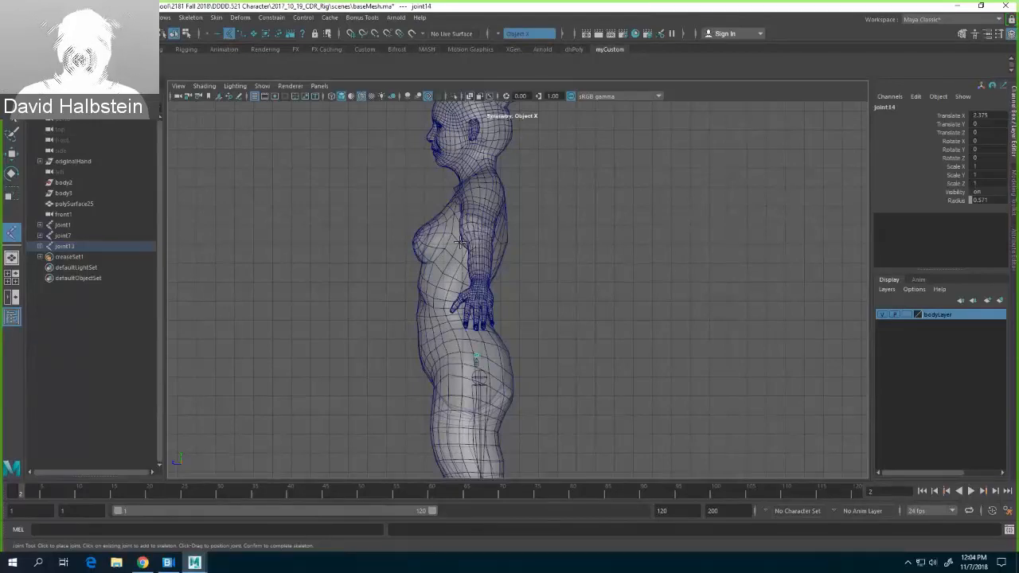
left_click(467, 331)
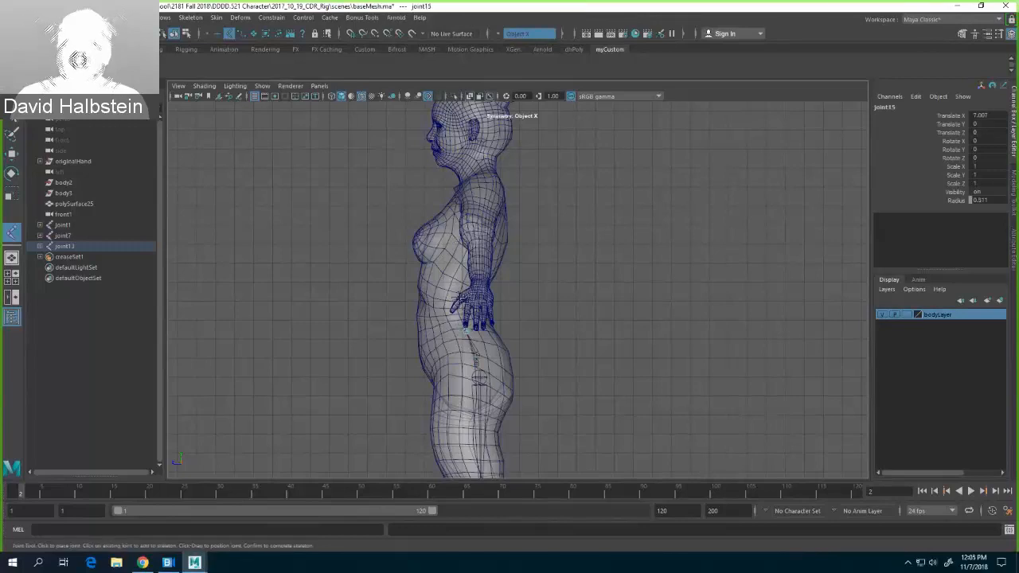
left_click(456, 294)
left_click(460, 266)
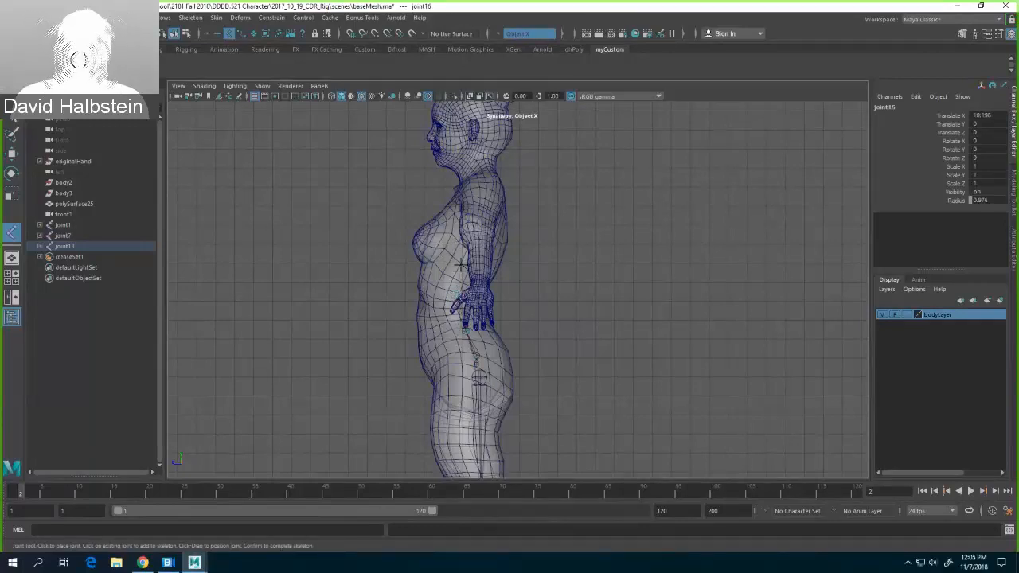
left_click(470, 231)
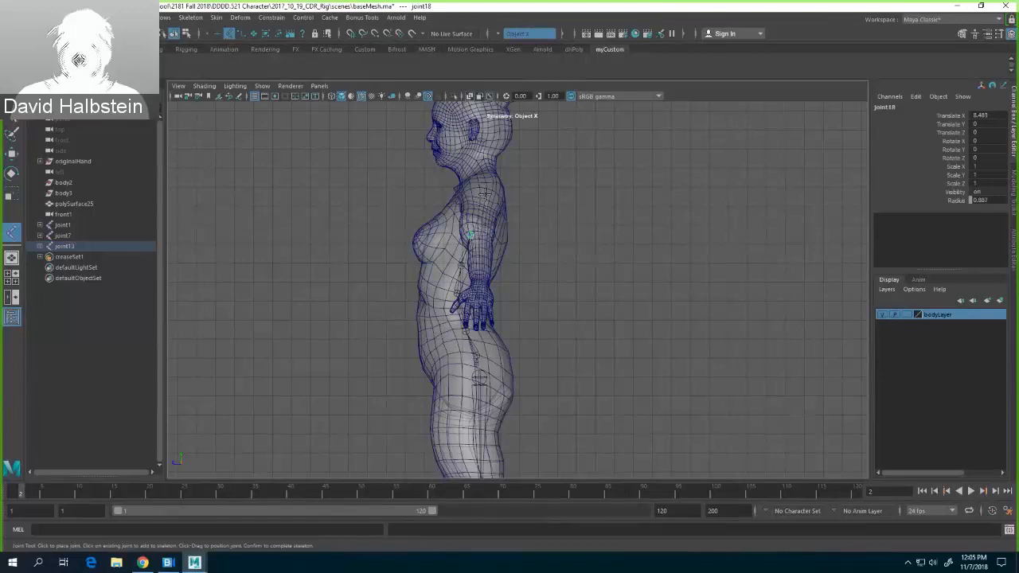
key("w")
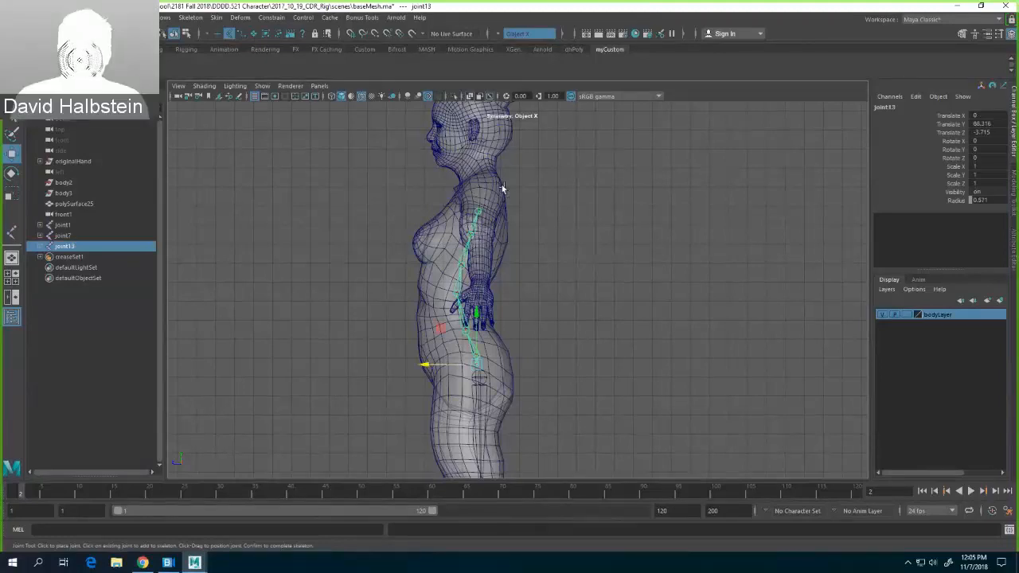
Step: Extend the spine chain from its upper-chest end joint through the neck and skull base to the top of the head
left_click(12, 232)
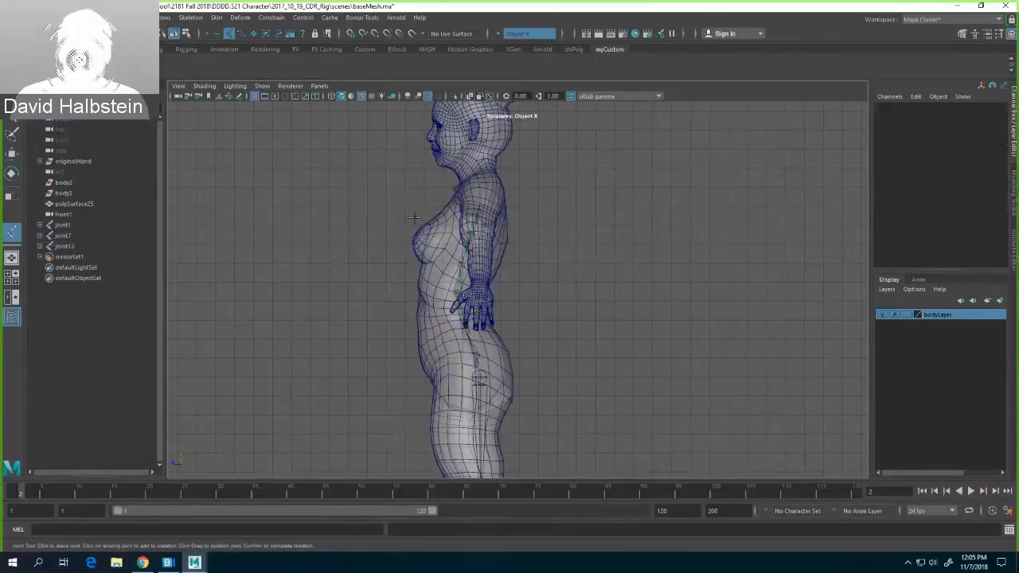
left_click(478, 212)
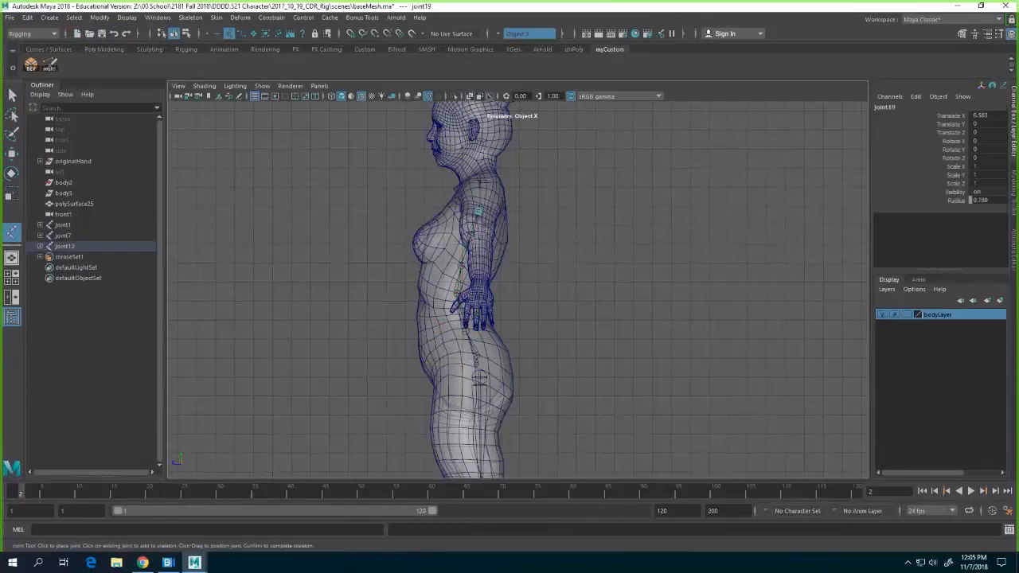
left_click(483, 184)
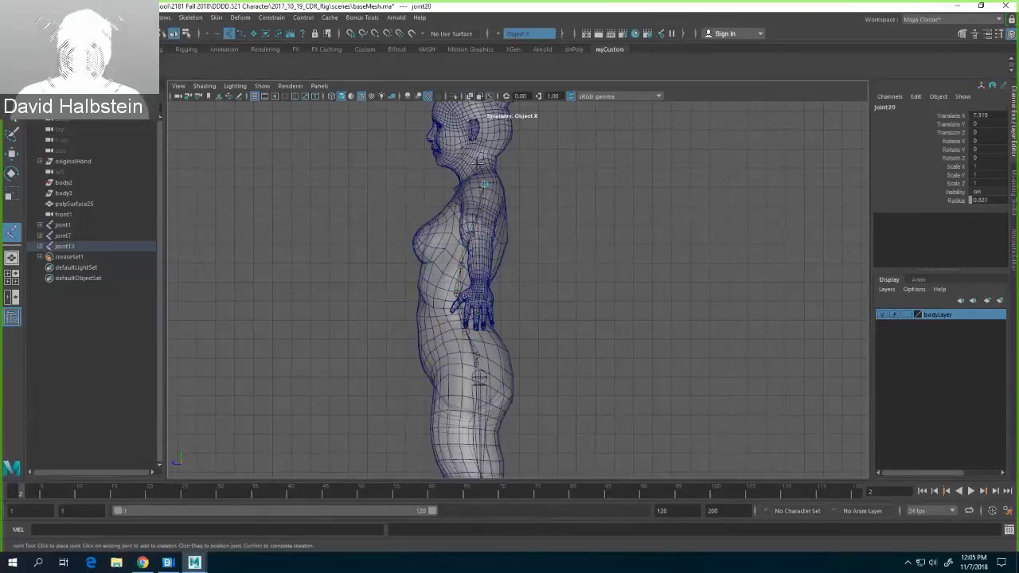
left_click(476, 163)
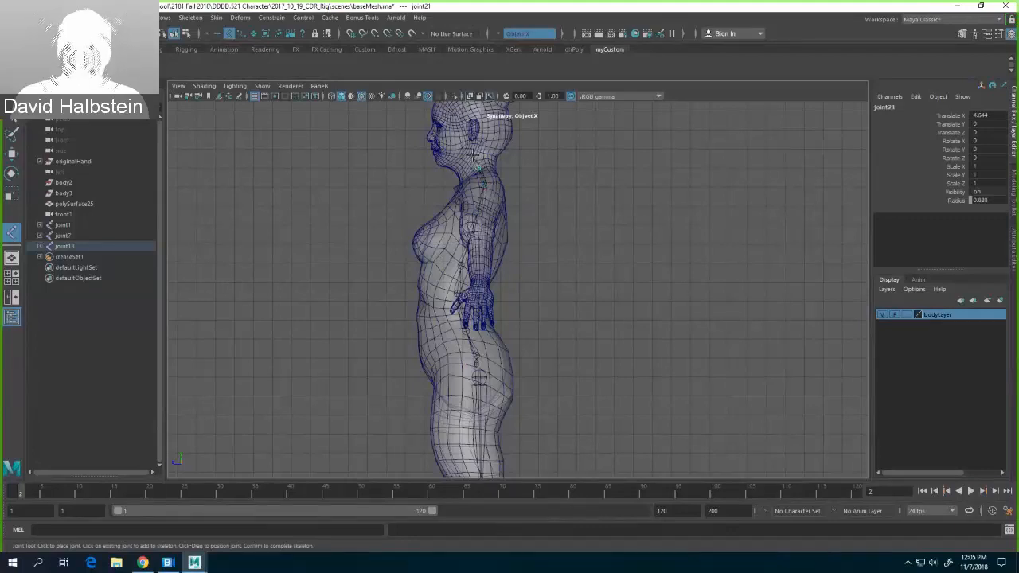
left_click(475, 157)
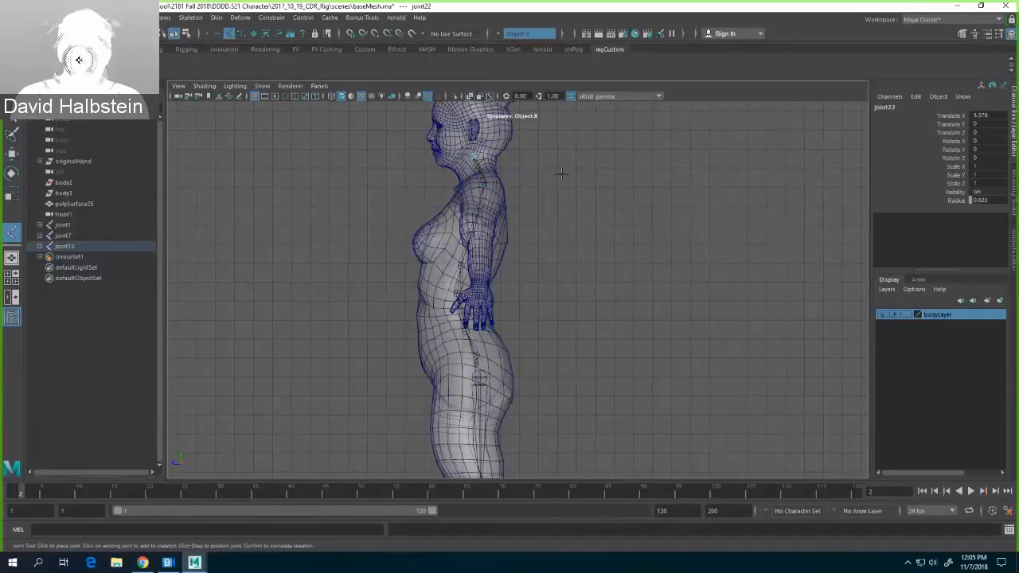
middle_click_drag(563, 173, 572, 279, "alt")
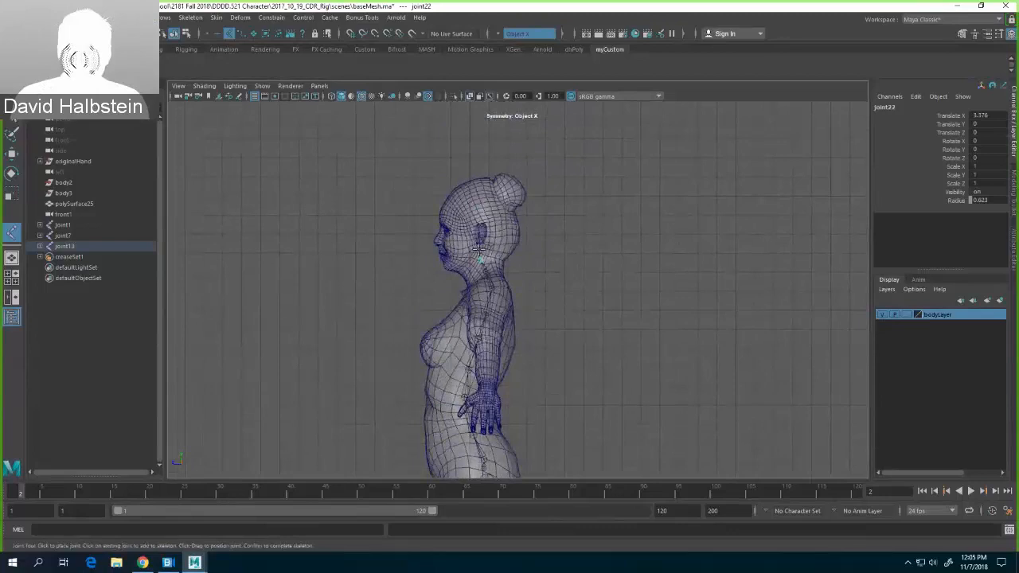
left_click(480, 223)
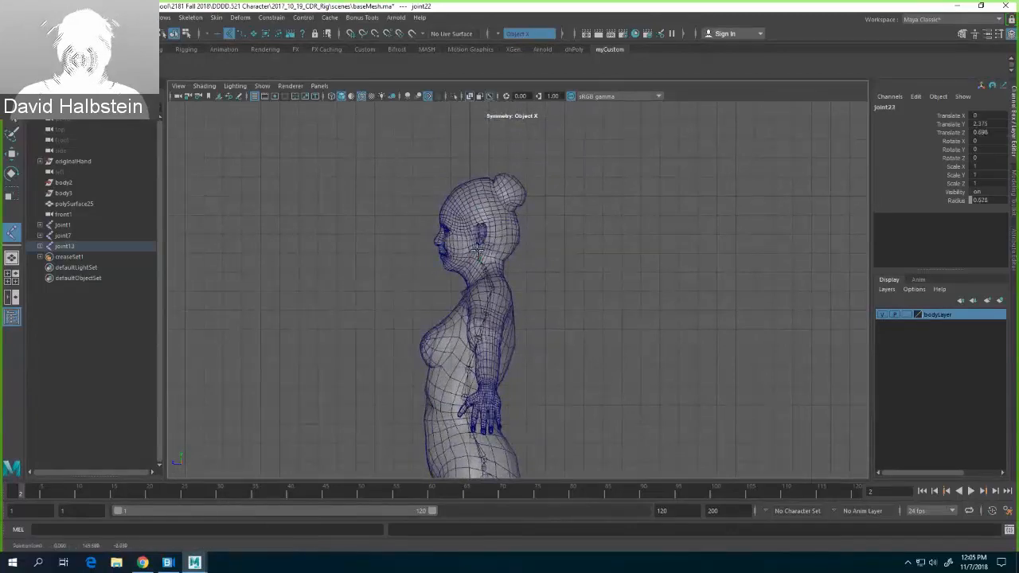
left_click(478, 198)
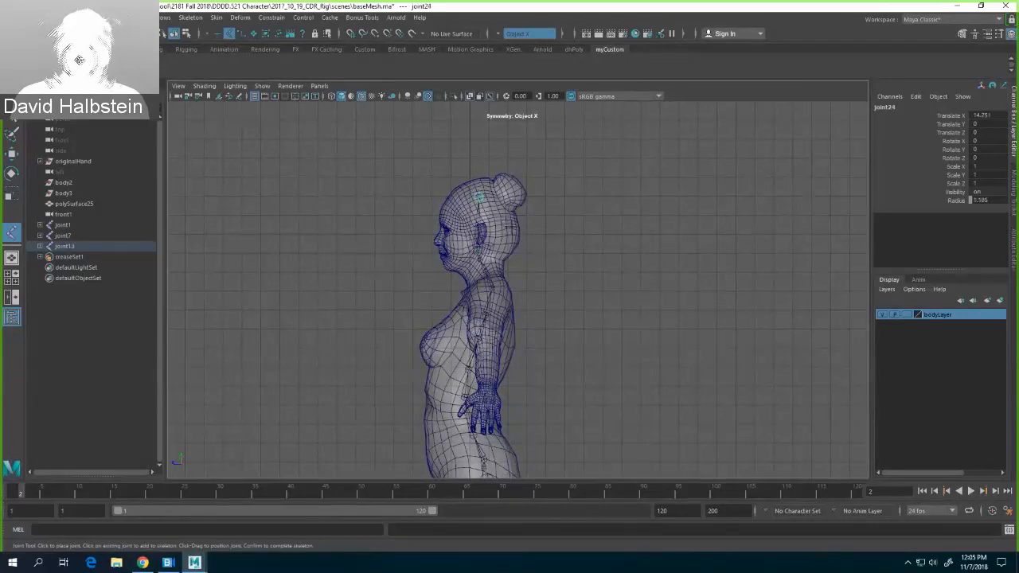
Step: Turn off Wireframe on Shaded in the side view
left_click(198, 87)
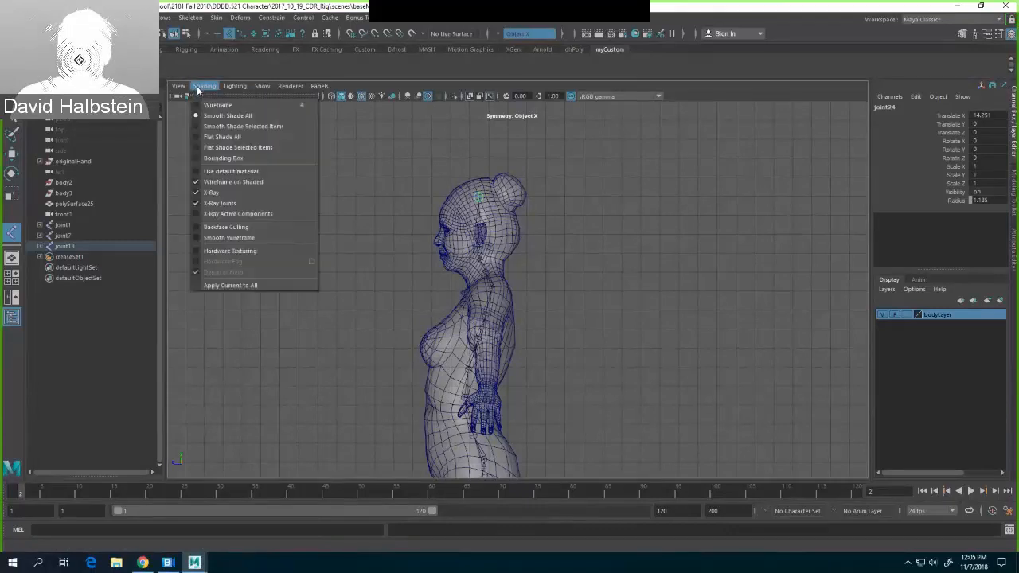
left_click(211, 182)
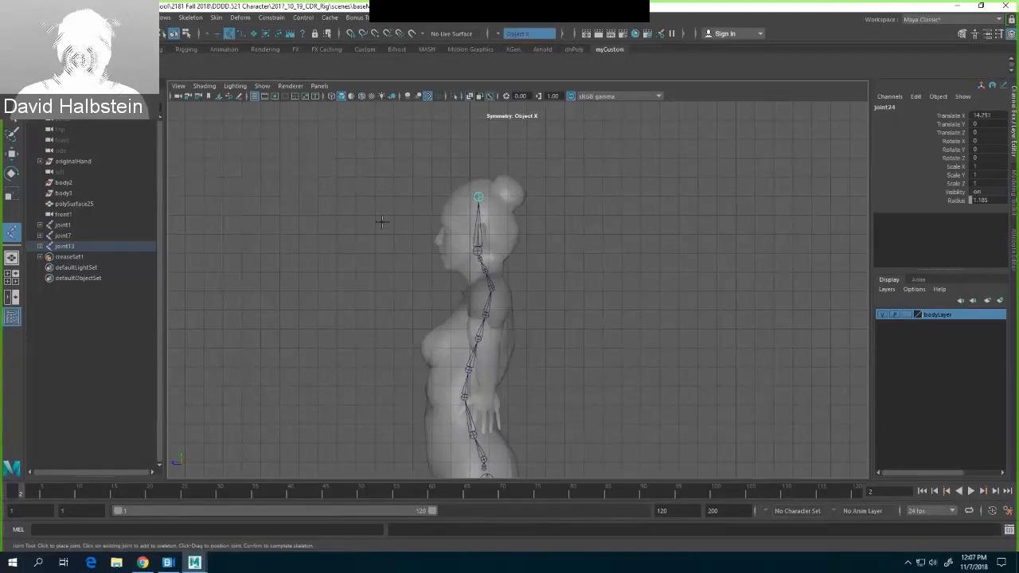
scroll(627, 274, "up", 1)
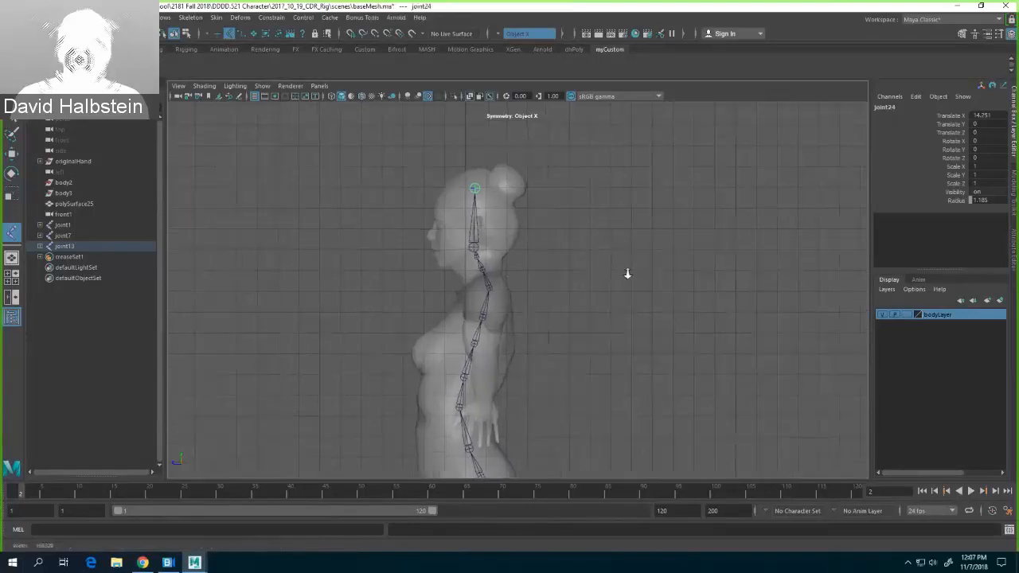
Step: Complete the joint chain and nudge the upper-chest joint slightly upward
right_click_drag(628, 274, 858, 285, "alt")
right_click_drag(593, 292, 828, 300, "alt")
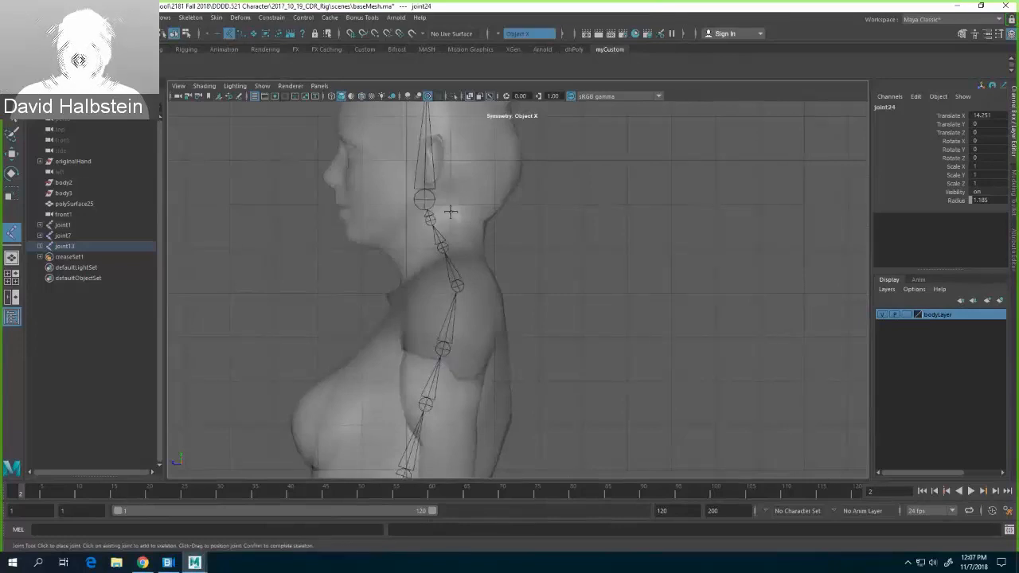
key("Return")
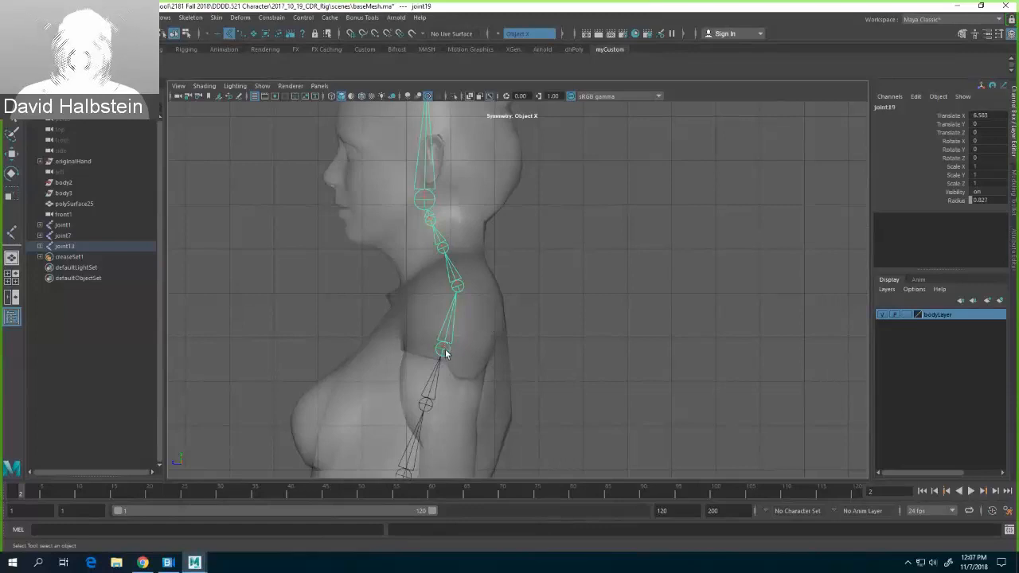
key("w")
left_click_drag(443, 349, 443, 348)
Step: Move the top neck joint, just below the head's base joint, slightly up and forward toward the face
left_click(423, 193)
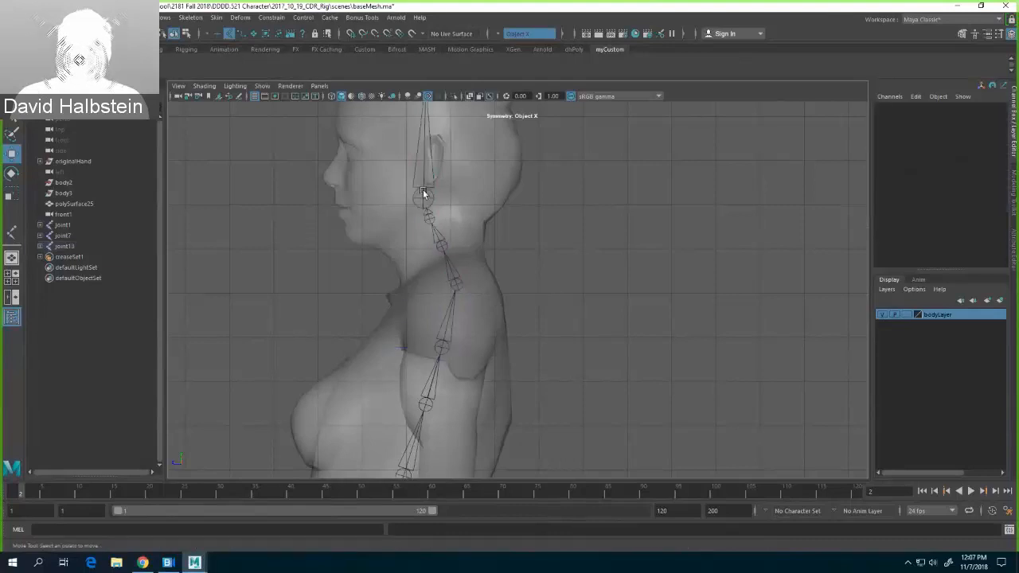
left_click(423, 198)
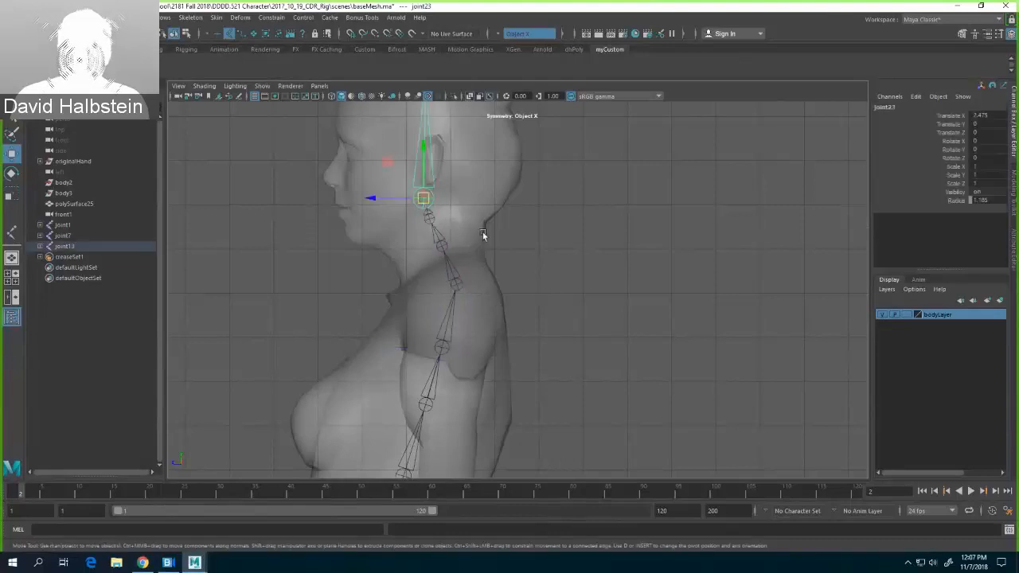
left_click(430, 217)
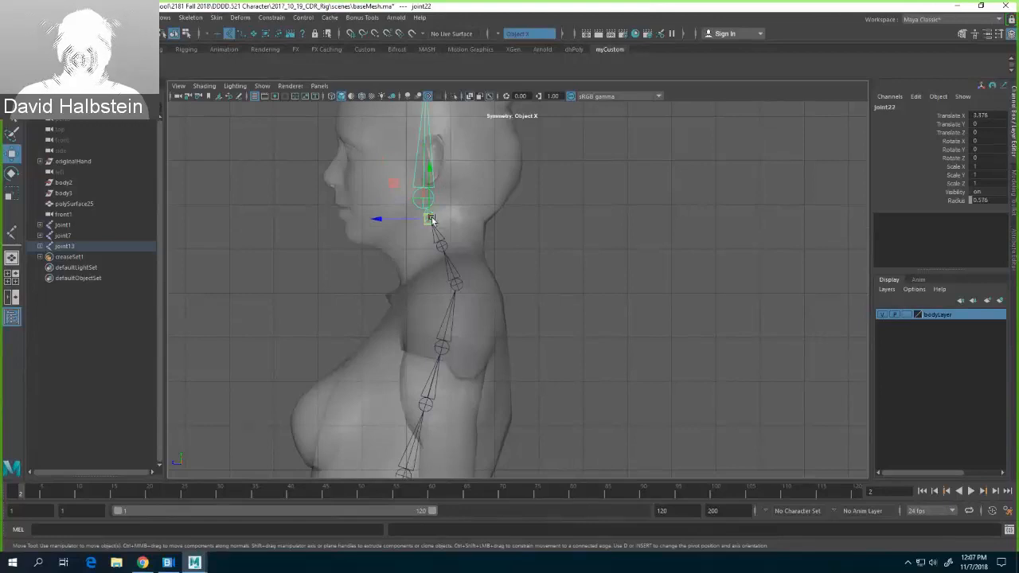
left_click_drag(430, 220, 423, 209)
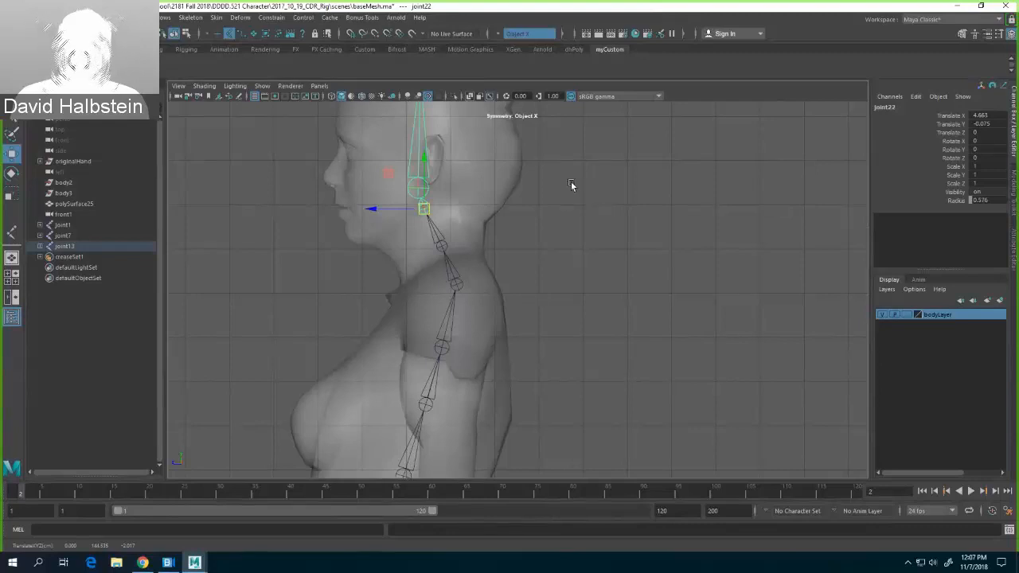
Step: Branch a jaw chain off the top neck joint, placing one joint just in front of it and one at the chin
left_click(12, 231)
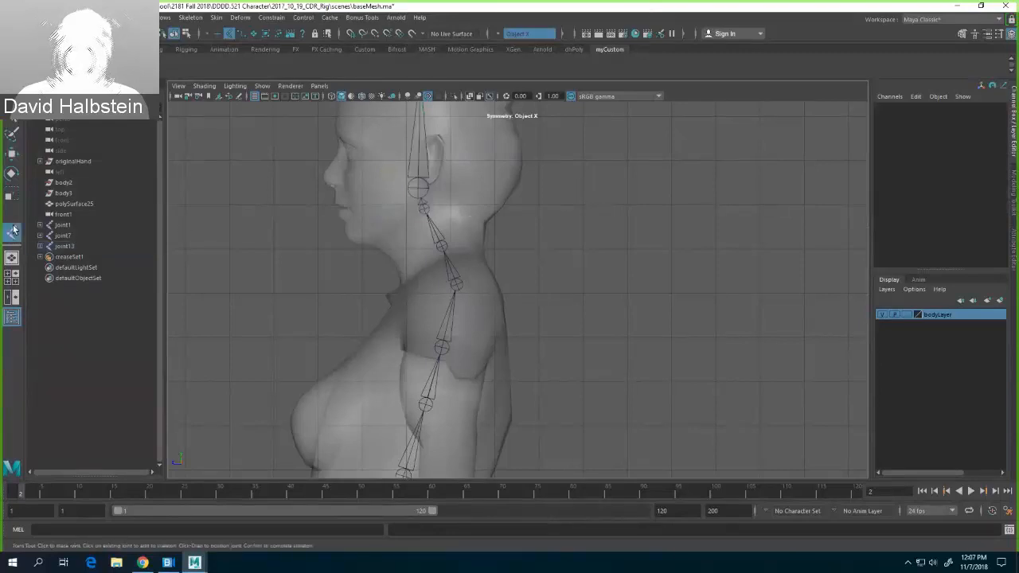
left_click(423, 208)
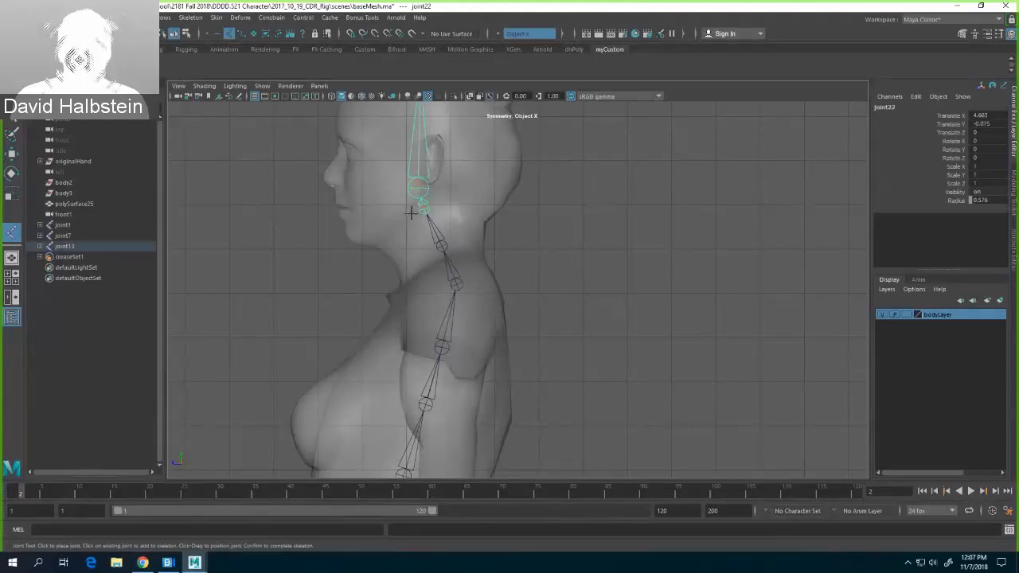
left_click(411, 212)
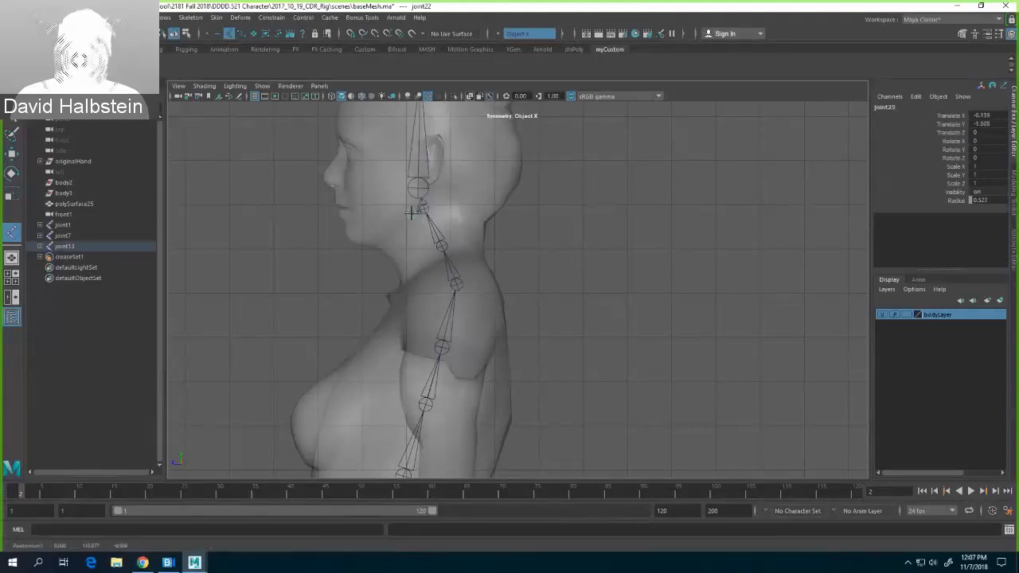
left_click(352, 229)
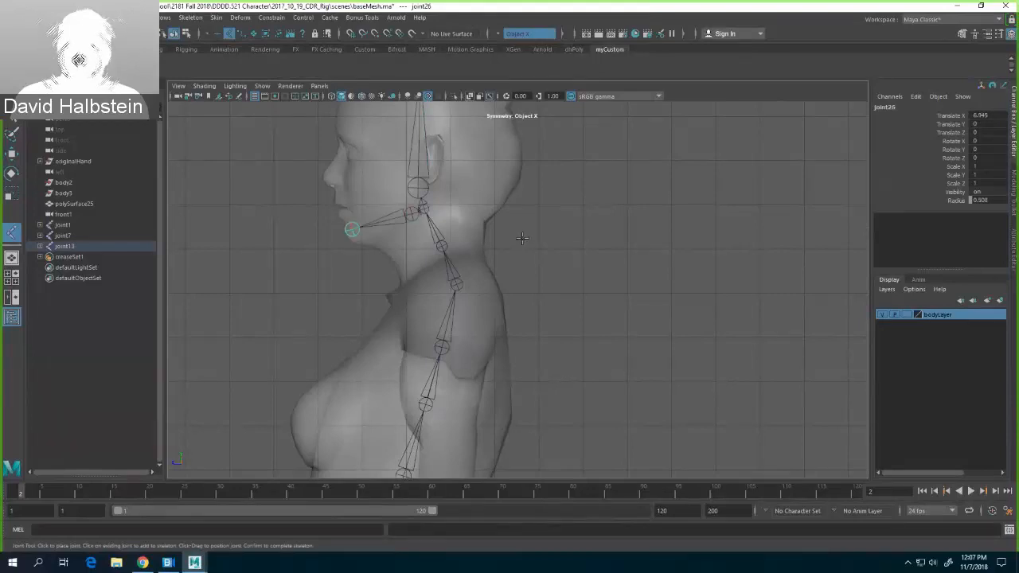
key("w")
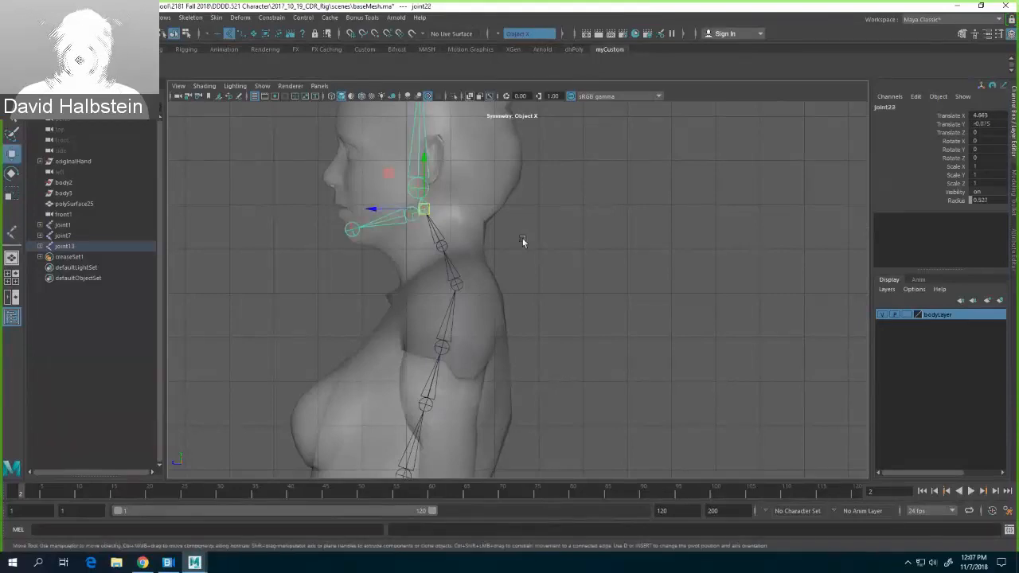
Step: Open the Hypergraph Hierarchy and locate the leg and spine joint chains in it
right_click_drag(538, 220, 564, 188, "alt")
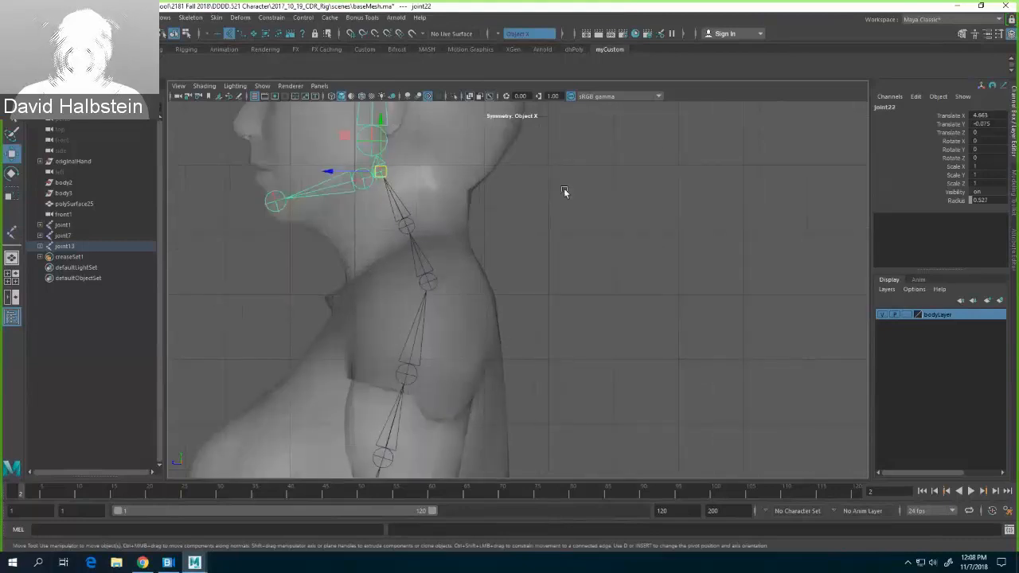
middle_click_drag(573, 195, 623, 283, "alt")
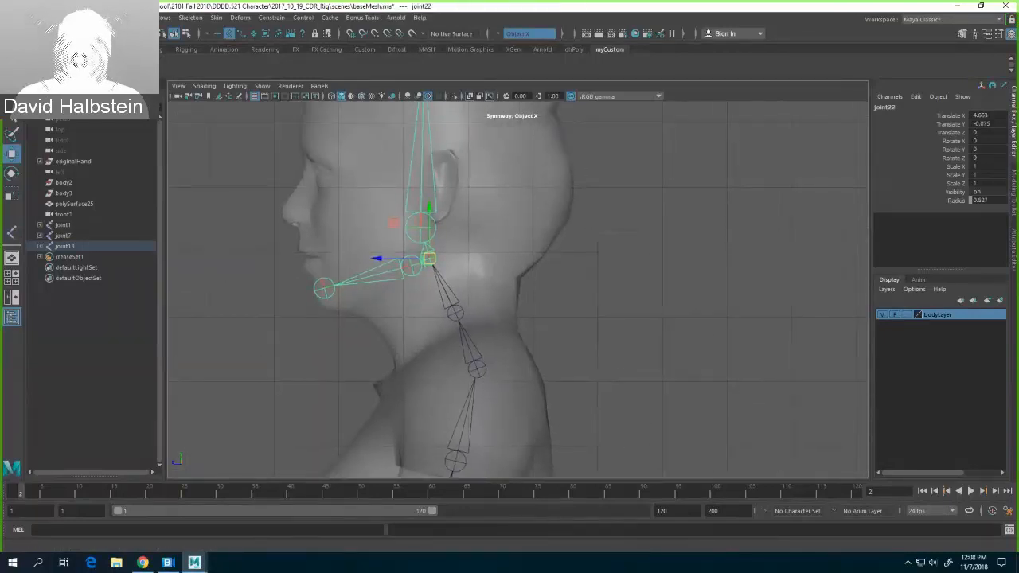
left_click(165, 17)
mouse_move(220, 85)
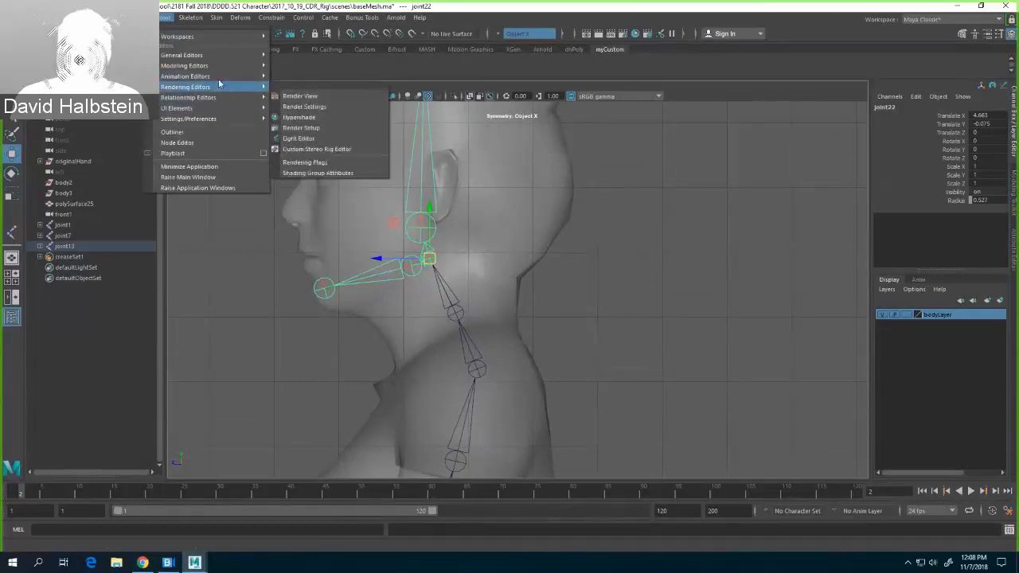
mouse_move(219, 55)
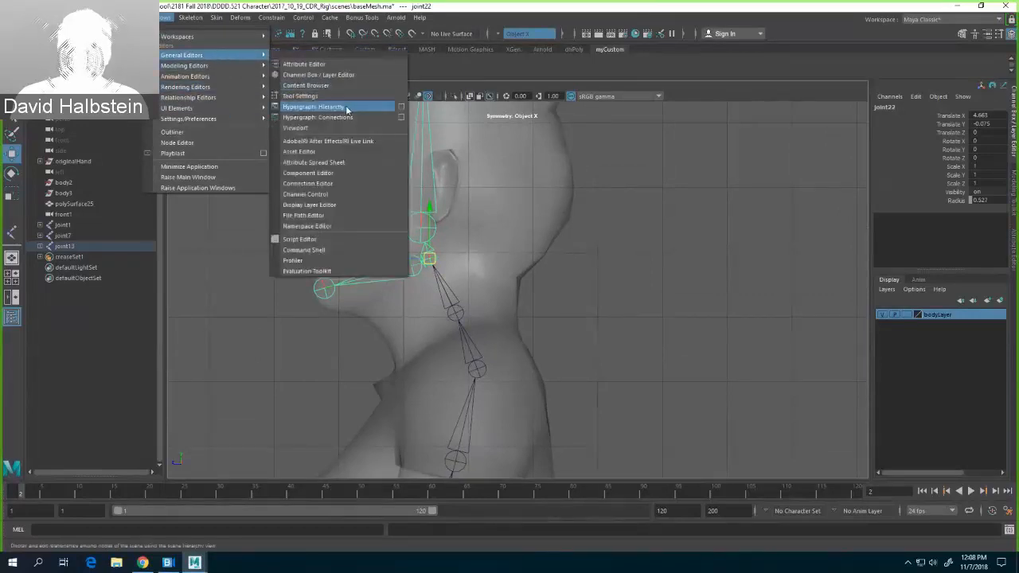
left_click(314, 107)
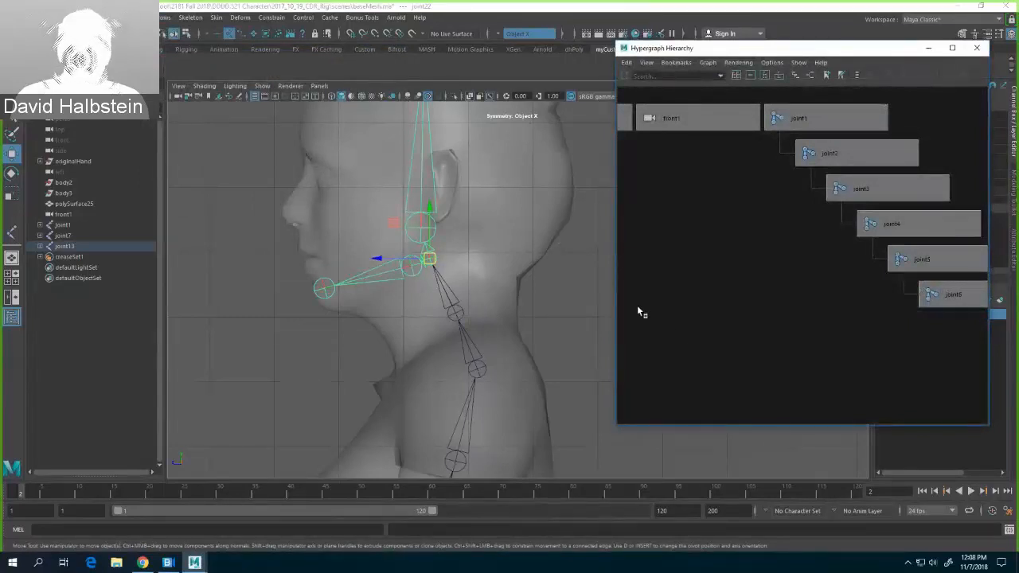
middle_click_drag(696, 326, 663, 302, "alt")
scroll(679, 287, "down", 8)
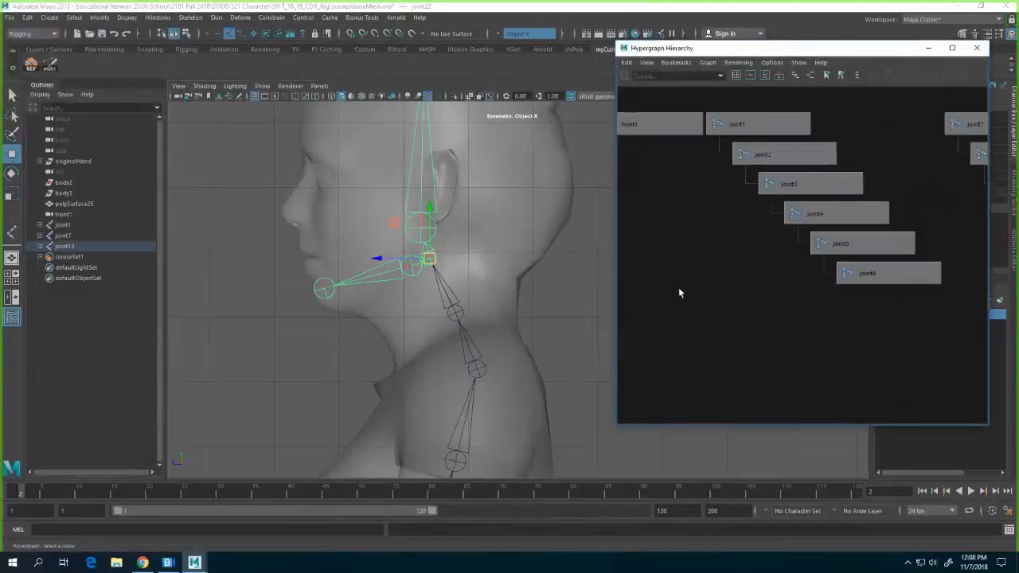
middle_click_drag(826, 294, 651, 302, "alt")
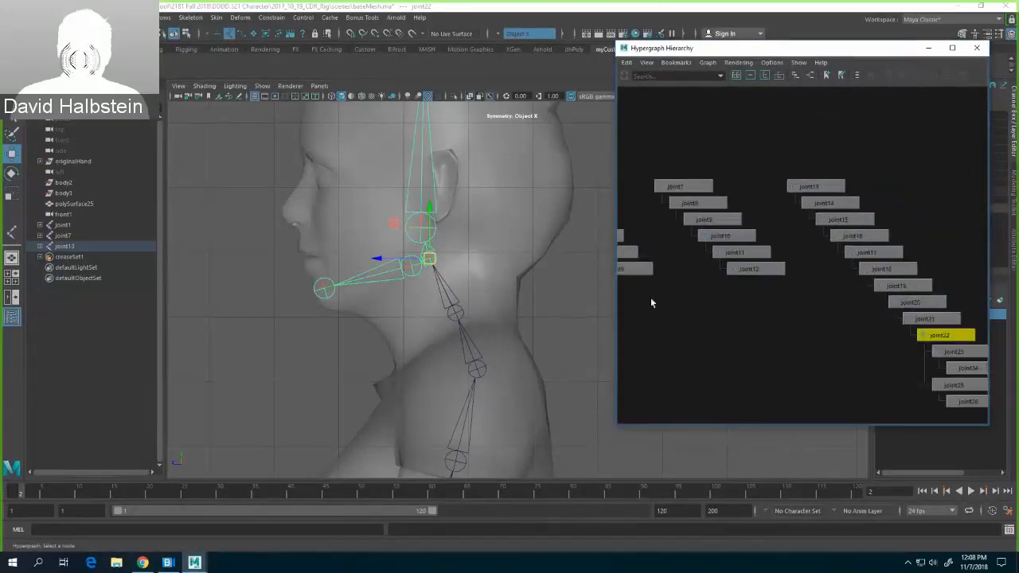
Step: Examine the leg and spine hierarchies by selecting their root joints, joint7 and joint13
left_click(686, 187)
key("f")
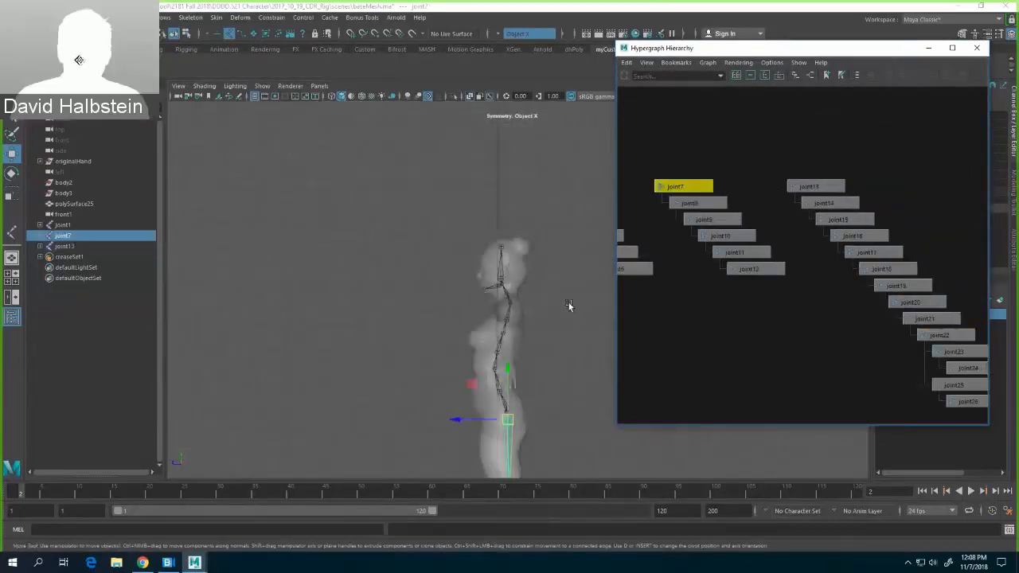
scroll(570, 295, "up", 5)
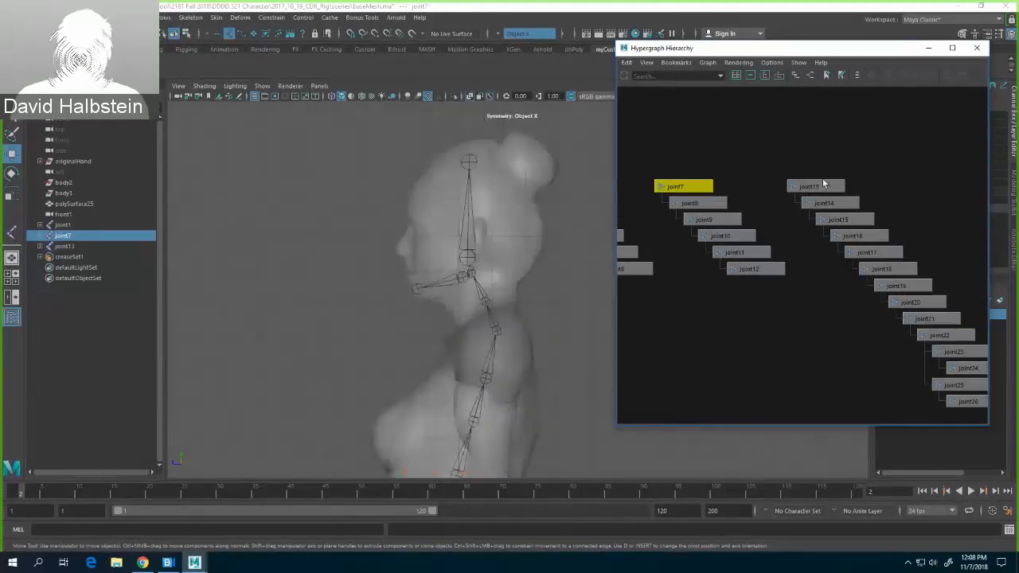
left_click(824, 185)
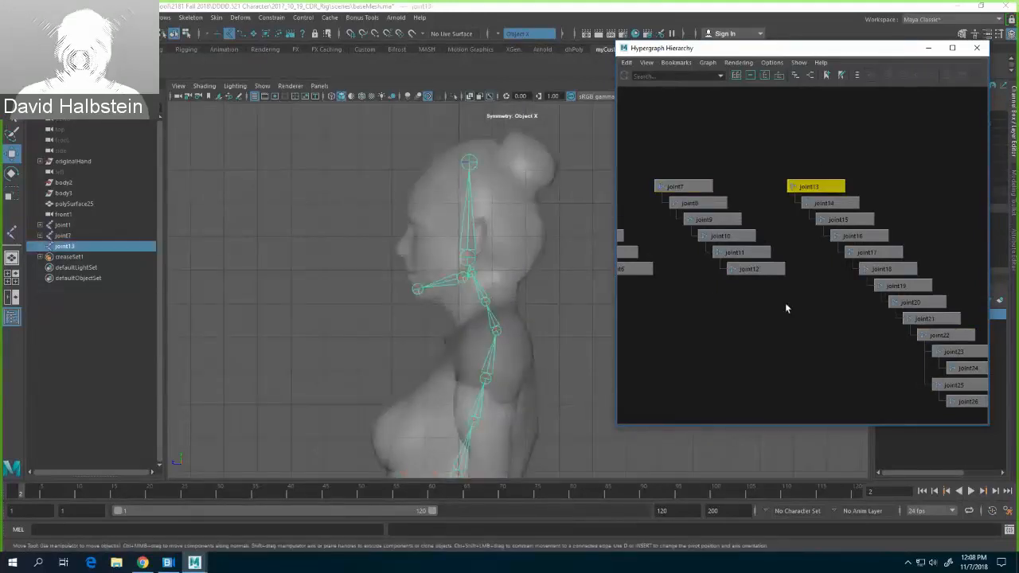
middle_click_drag(785, 309, 725, 259, "alt")
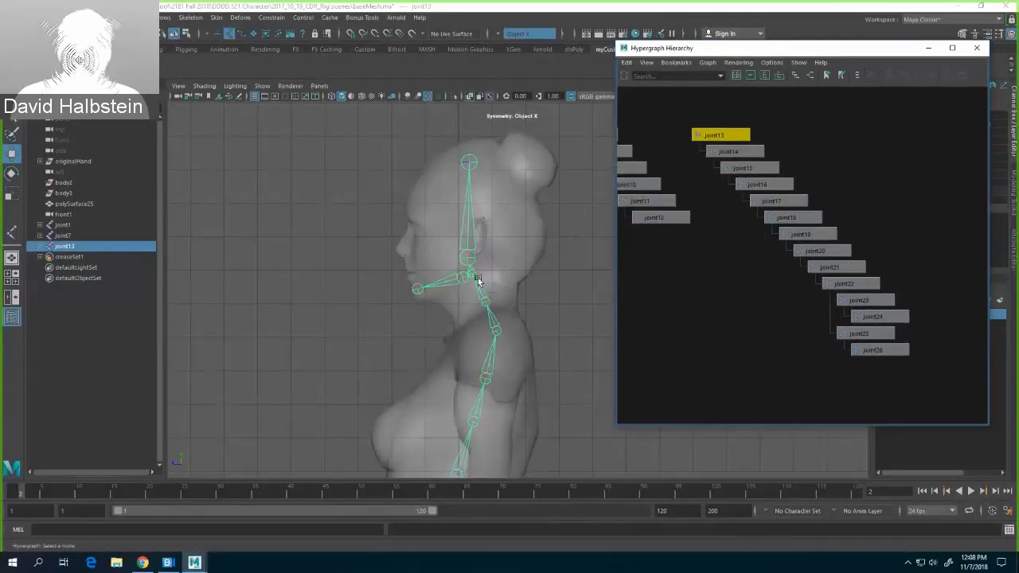
Step: Try a slight rotation of joint22 to test the head and jaw together, then undo it and clear the selection
left_click(844, 284)
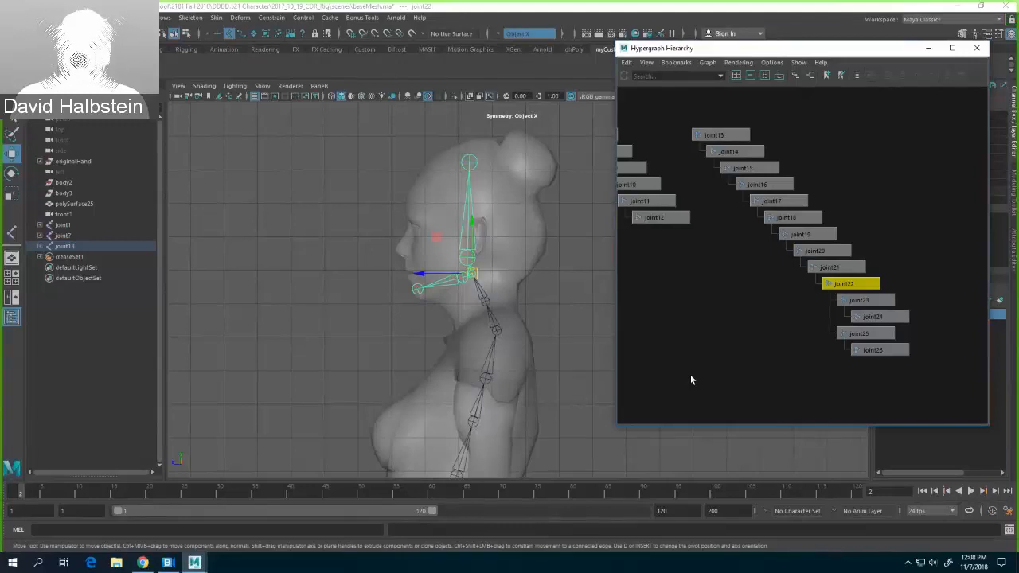
key("e")
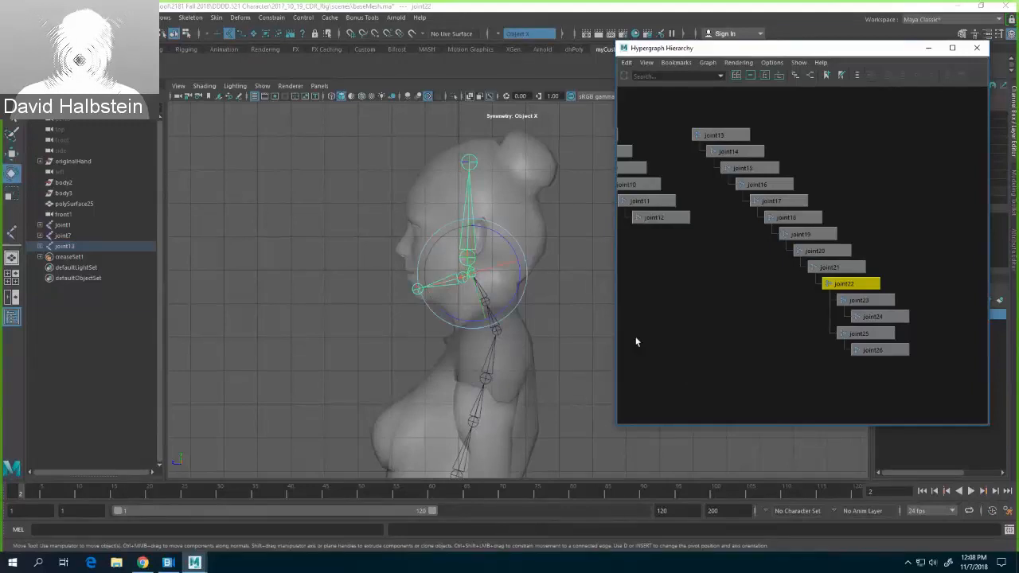
mouse_move(511, 300)
left_mouse_down()
mouse_move(505, 291)
mouse_move(509, 307)
mouse_move(512, 298)
left_mouse_up()
key("ctrl+z")
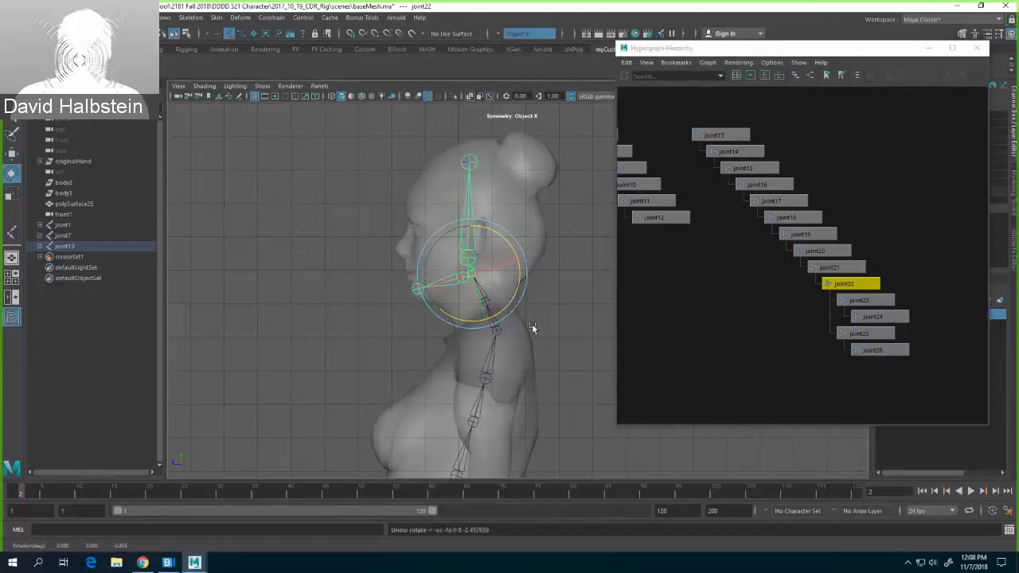
left_click(535, 315)
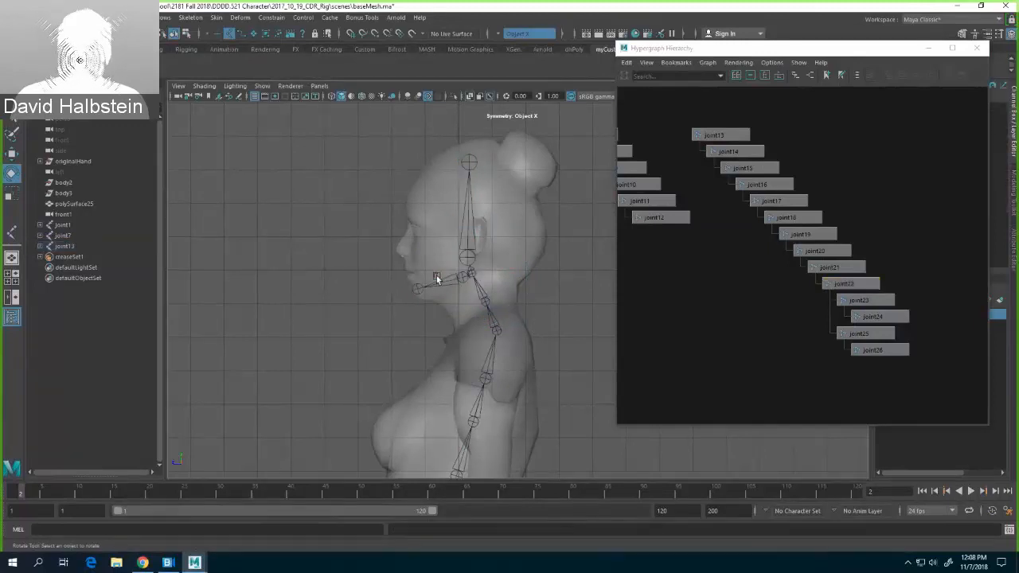
Step: Try swinging the jaw open by rotating joint25, then undo the rotation and clear the selection
left_click(445, 281)
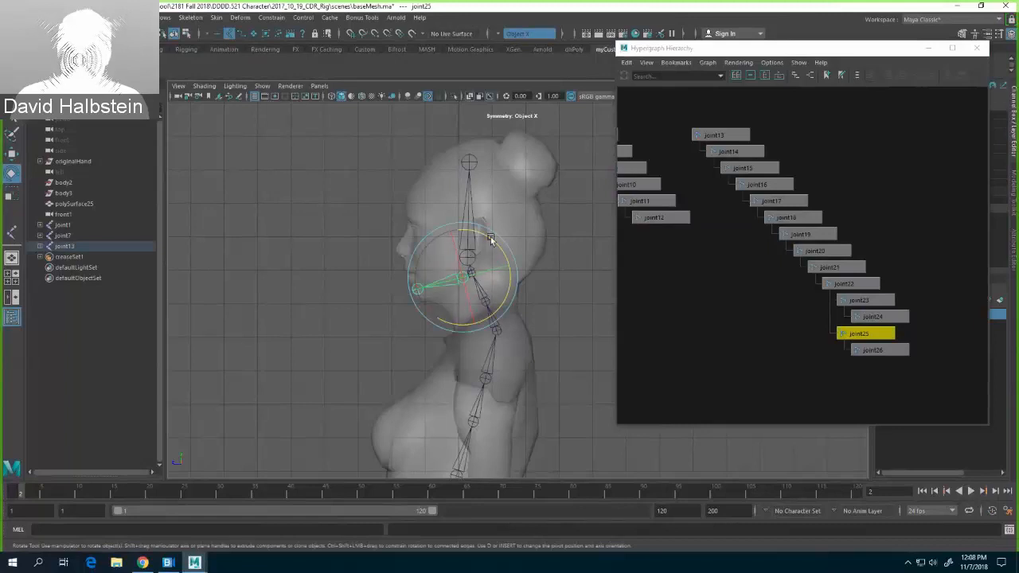
left_click_drag(490, 238, 450, 242)
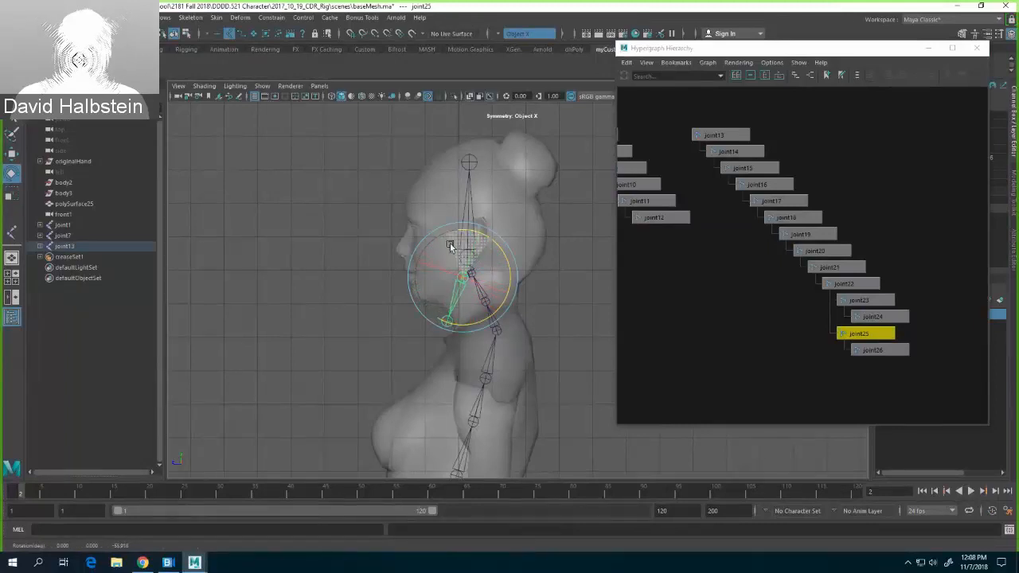
key("ctrl+z")
key("ctrl+z")
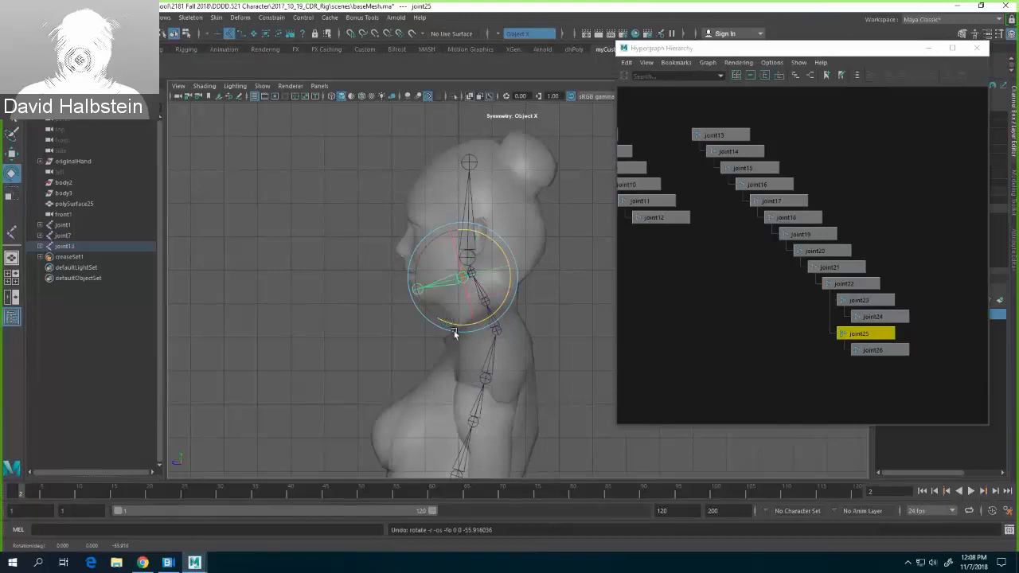
left_click(572, 338)
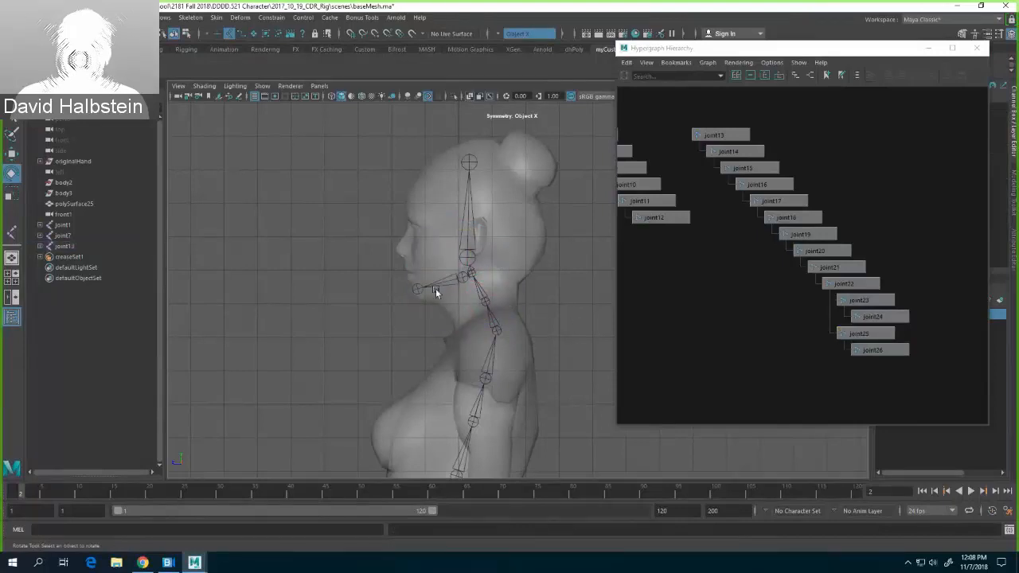
Step: Move the chin joint, joint26, slightly back and up inside the chin
left_click(416, 286)
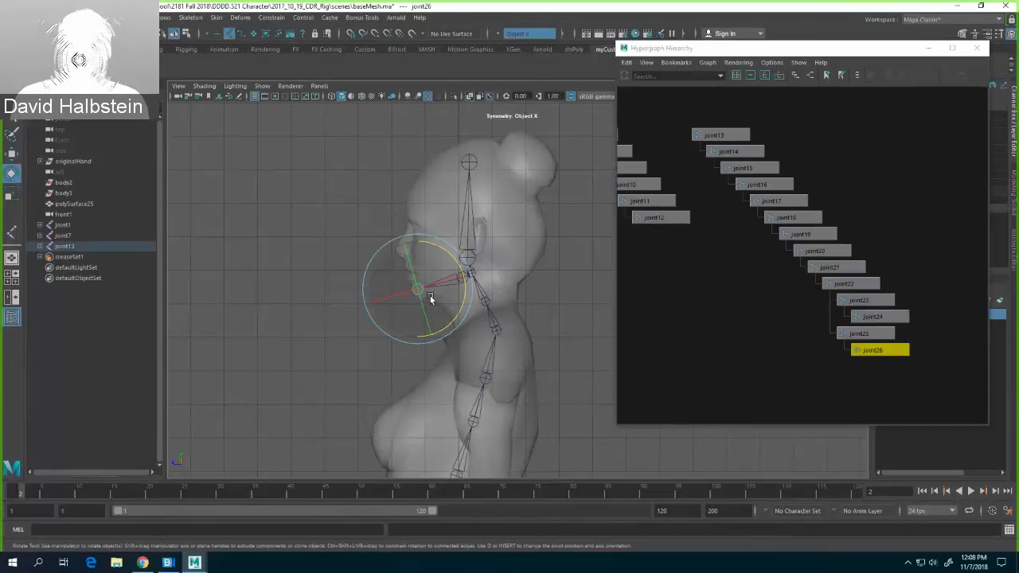
key("w")
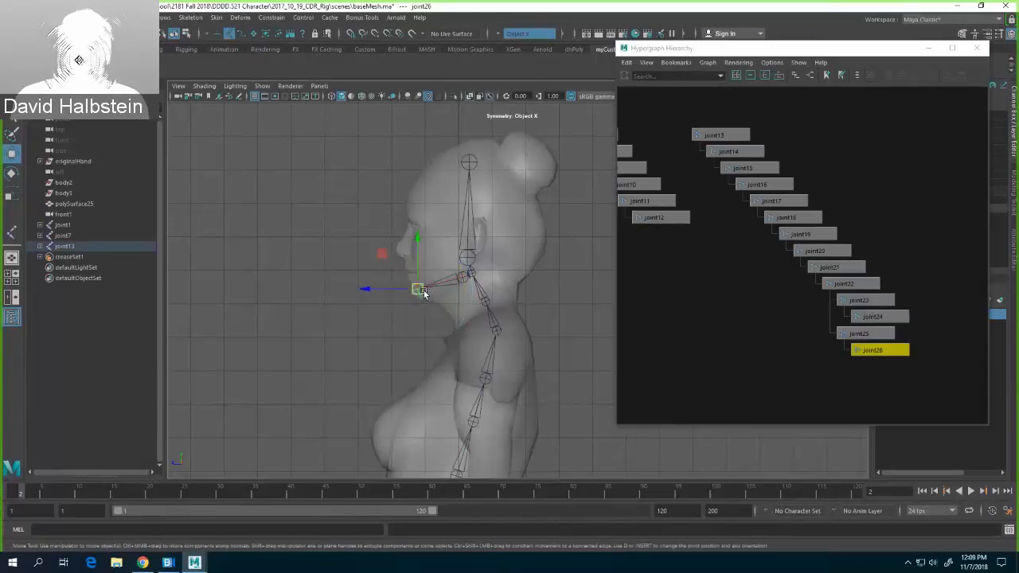
left_click_drag(424, 291, 430, 288)
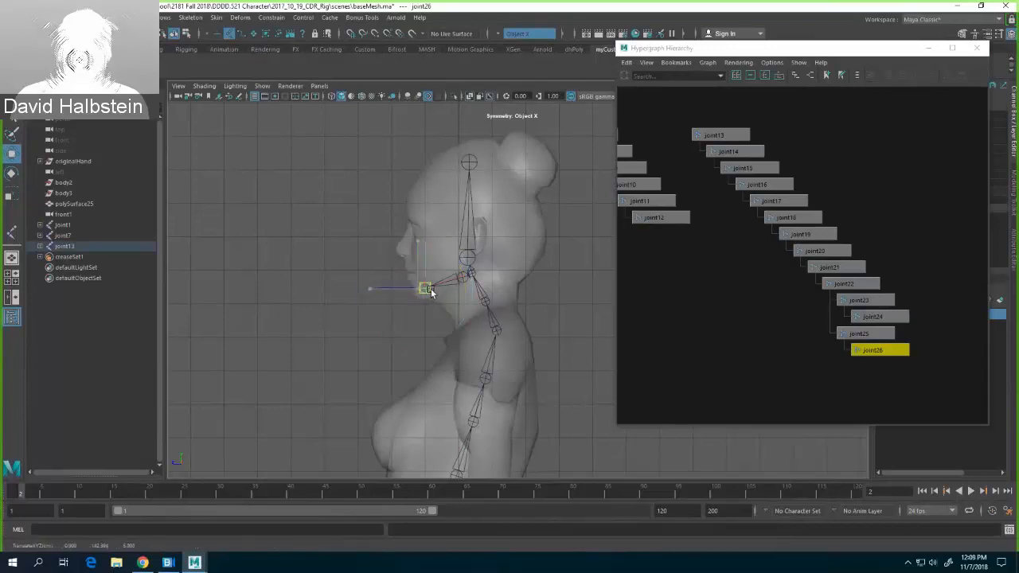
left_click(600, 284)
Step: Examine how the spine root sits relative to the hip joints in the side and front views, with the Hypergraph minimized
scroll(593, 290, "down", 5)
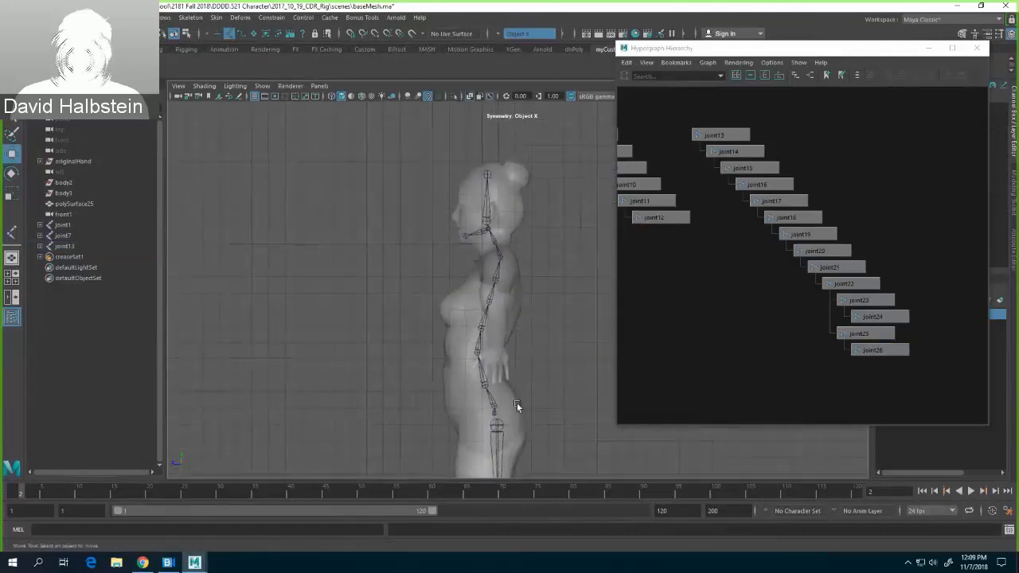
middle_click_drag(553, 367, 467, 219, "alt")
scroll(422, 257, "up", 2)
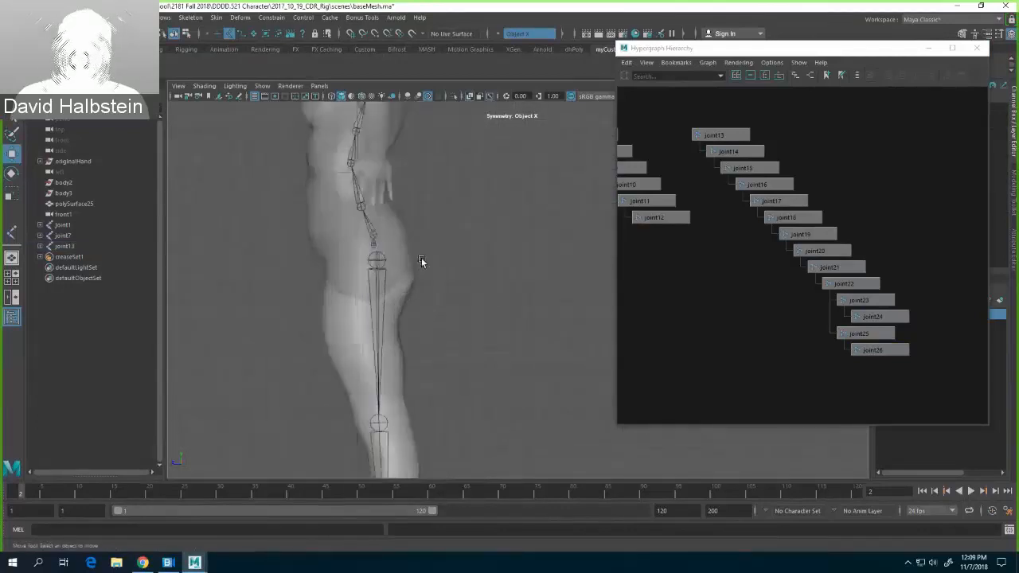
scroll(418, 262, "up", 3)
middle_click_drag(408, 241, 683, 341, "alt")
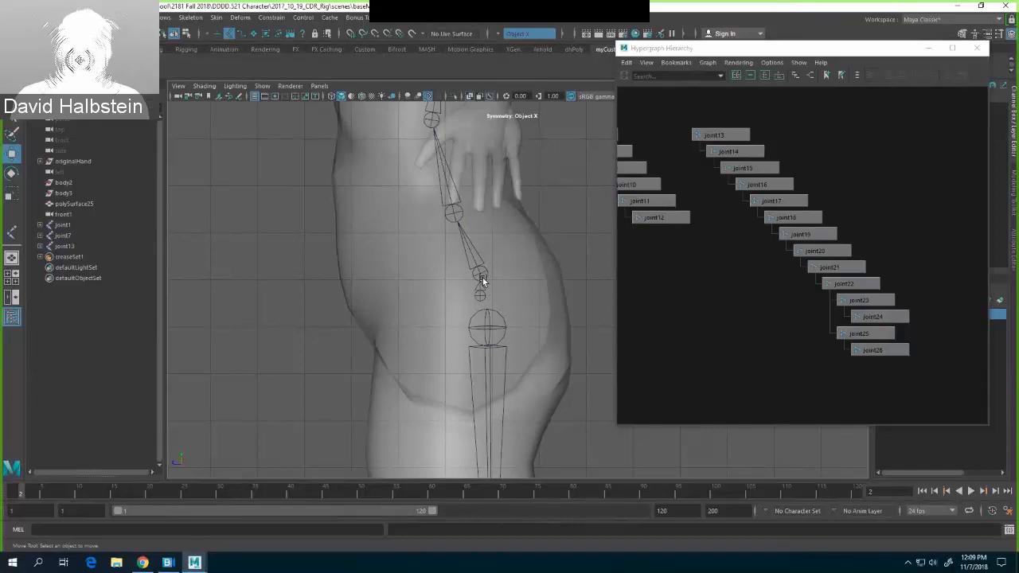
left_click(928, 49)
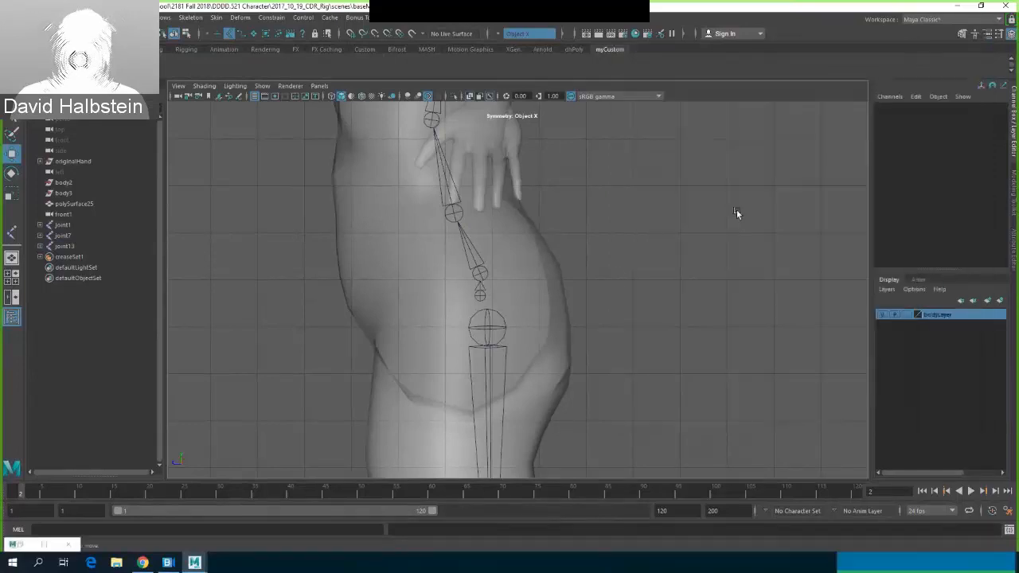
key("space")
left_click_drag(589, 271, 606, 285)
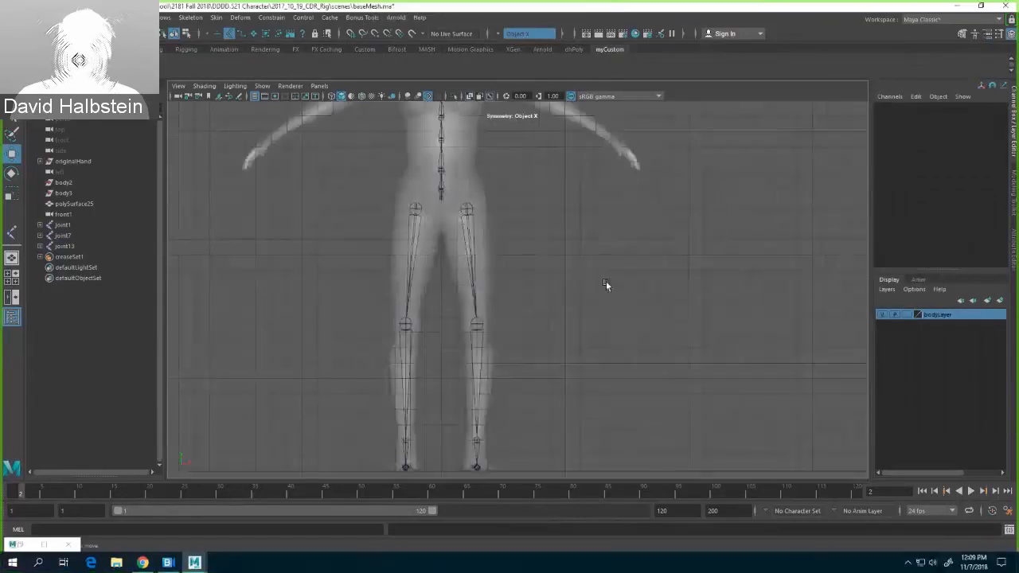
middle_click_drag(586, 257, 608, 255, "alt")
scroll(592, 258, "up", 4)
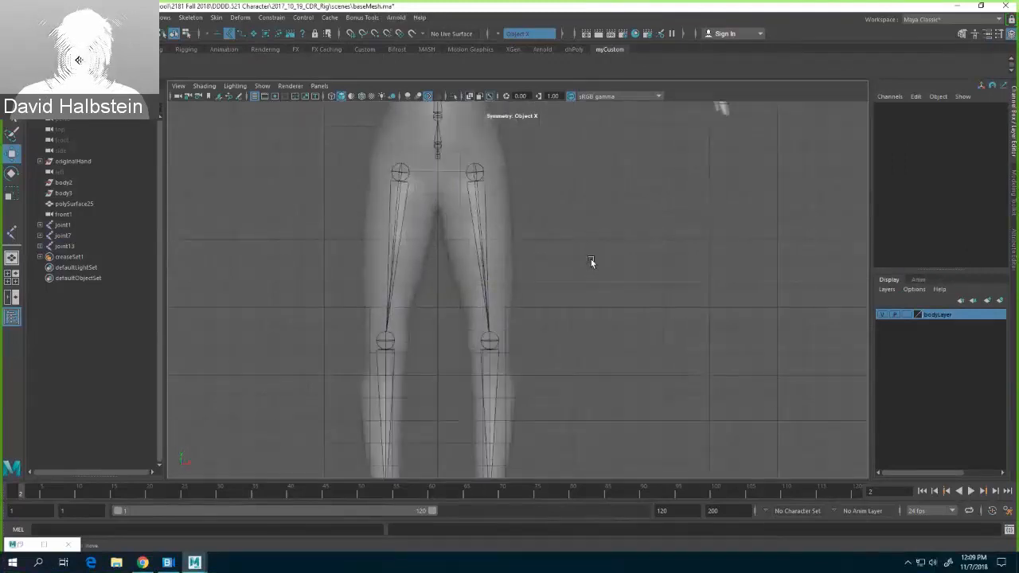
middle_click_drag(599, 175, 692, 313, "alt")
scroll(689, 311, "up", 5)
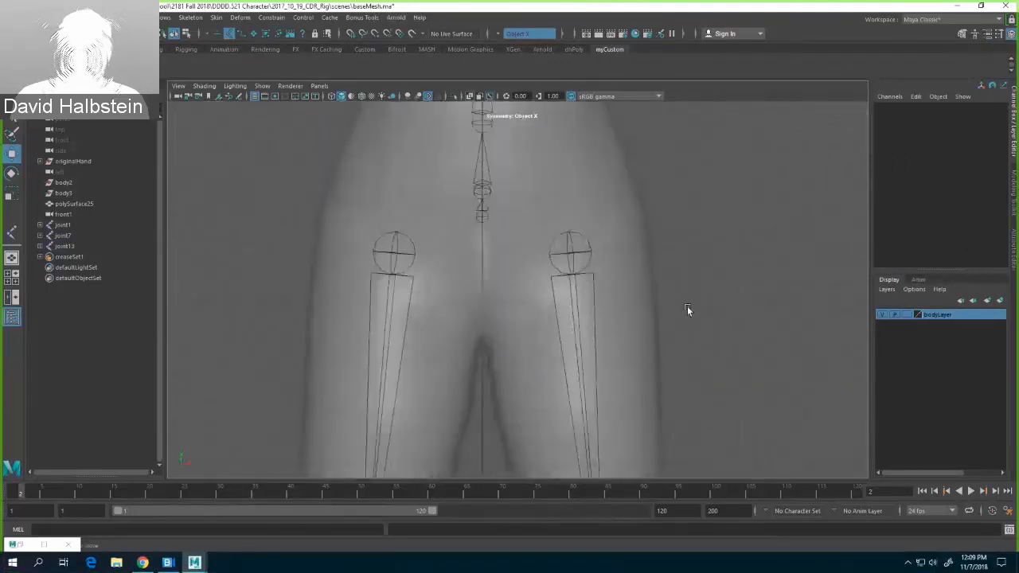
Step: Restore the Hypergraph Hierarchy with all three joint chains in view and parent the hip joint joint1 to the spine root joint13
left_click(569, 233)
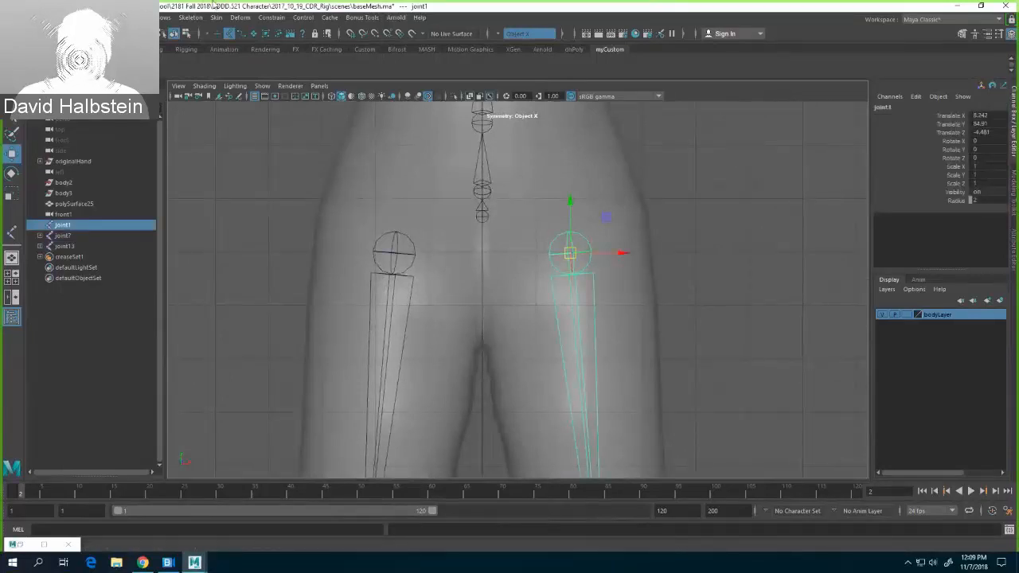
left_click(165, 17)
mouse_move(205, 69)
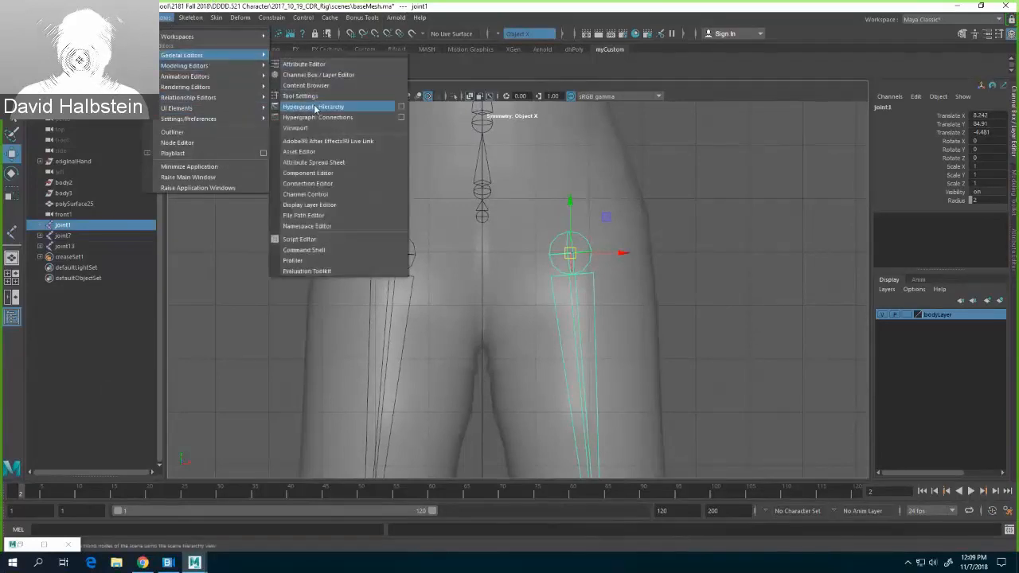
left_click(316, 107)
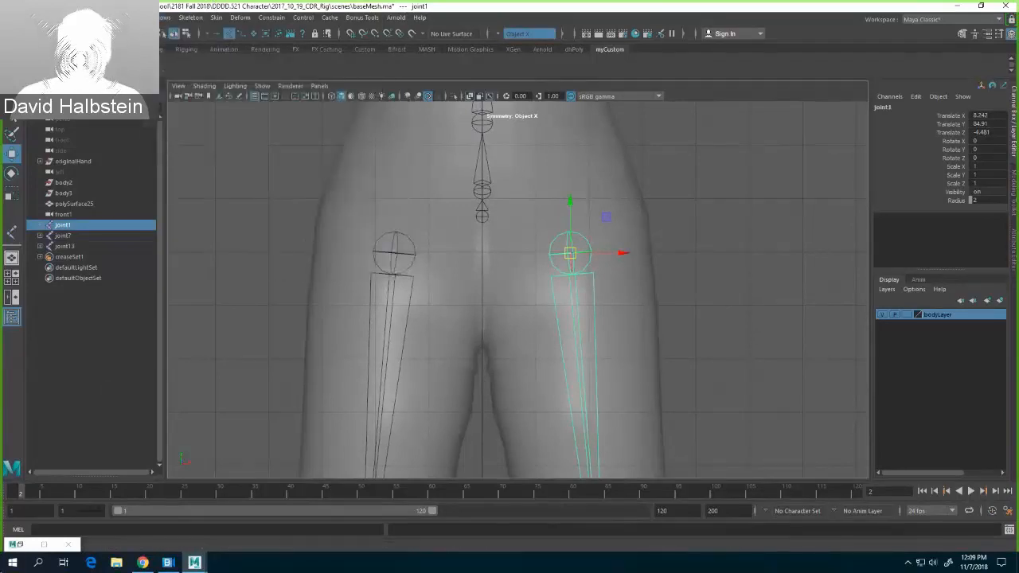
left_click(20, 544)
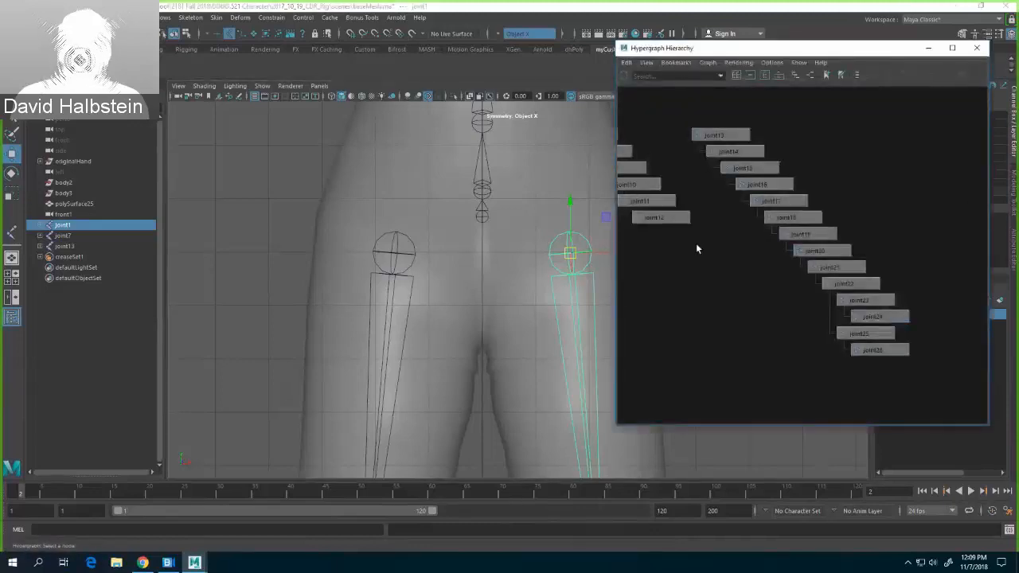
middle_click_drag(709, 289, 924, 315, "alt")
scroll(784, 305, "down", 5)
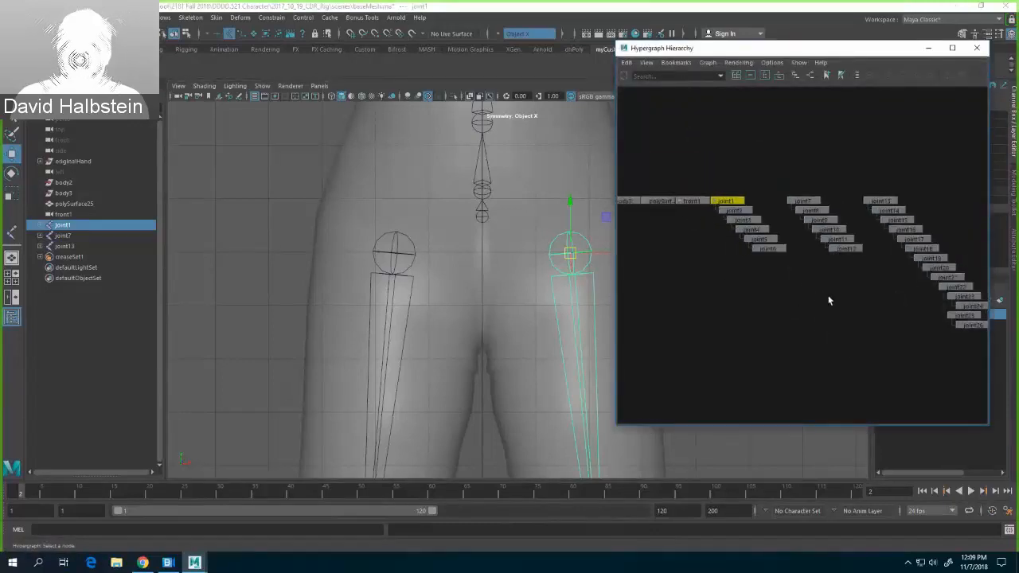
middle_click_drag(829, 296, 805, 264, "alt")
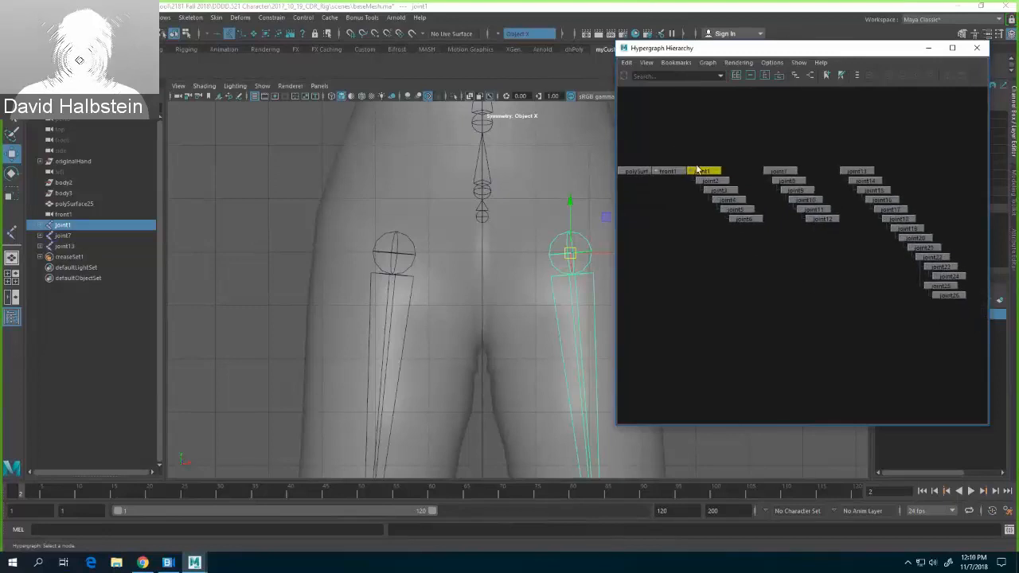
left_click(482, 220, "shift")
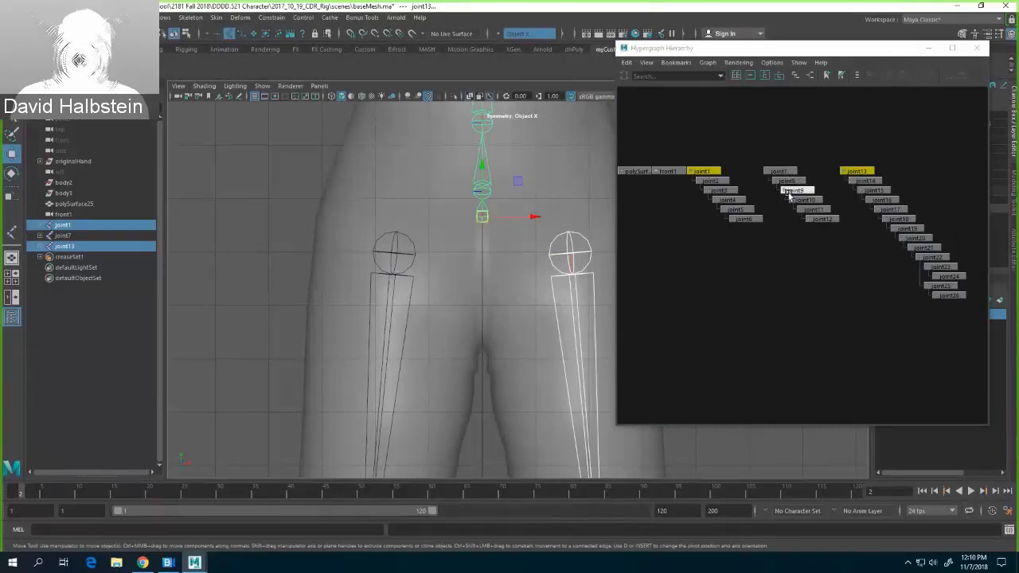
key("p")
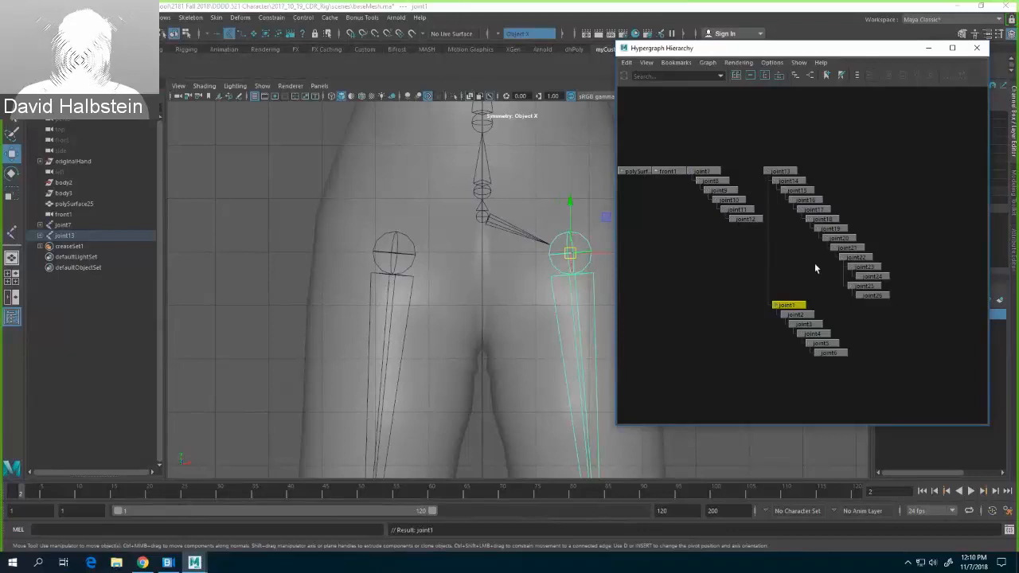
left_click(781, 172)
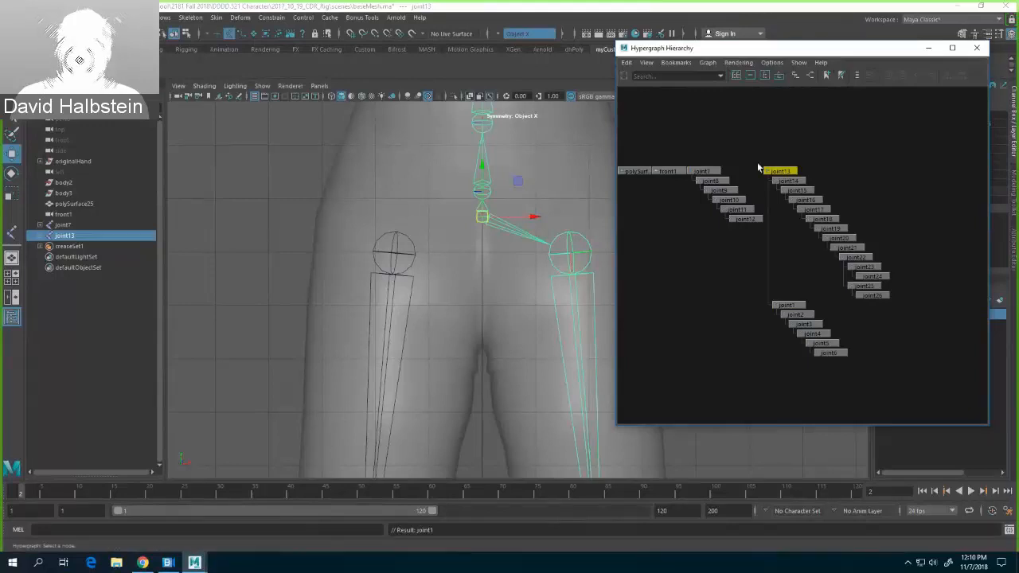
Step: Parent the other hip joint, joint7, to the spine root joint13
left_click(400, 232)
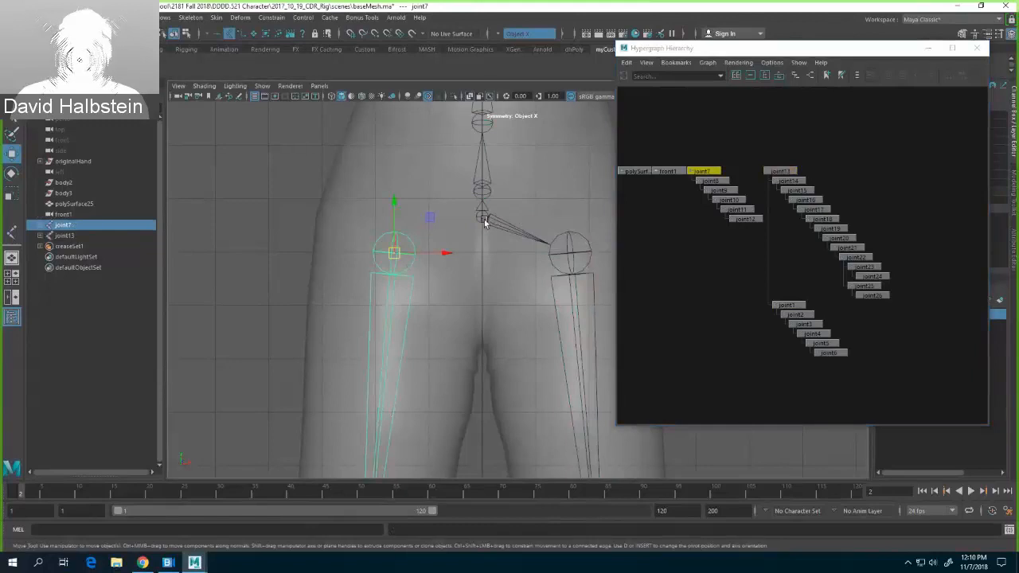
left_click(484, 220, "shift")
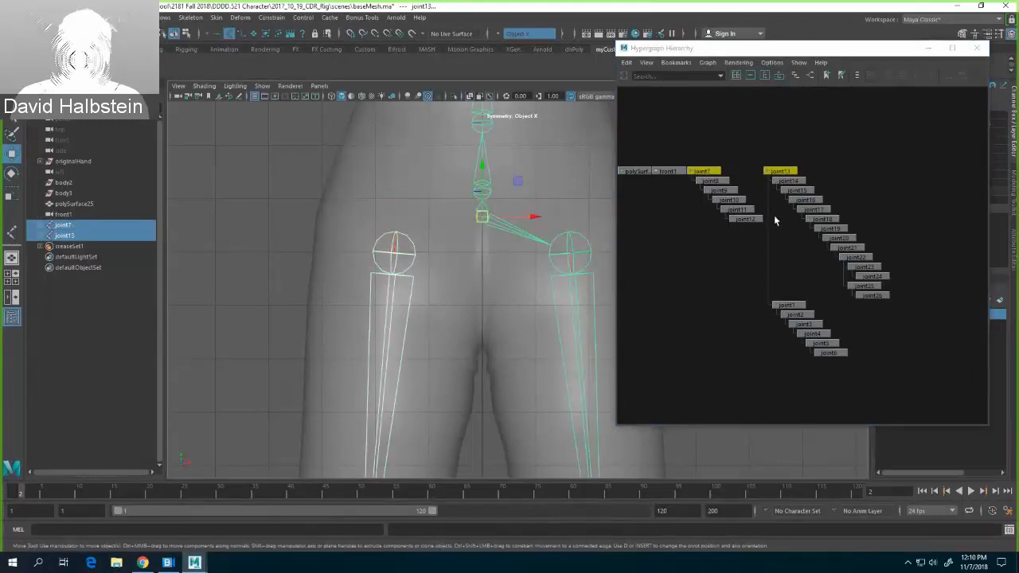
key("p")
left_click(667, 252)
Step: Try rotating the whole skeleton from the root joint13, then undo the rotation and clear the selection
scroll(673, 251, "down", 10)
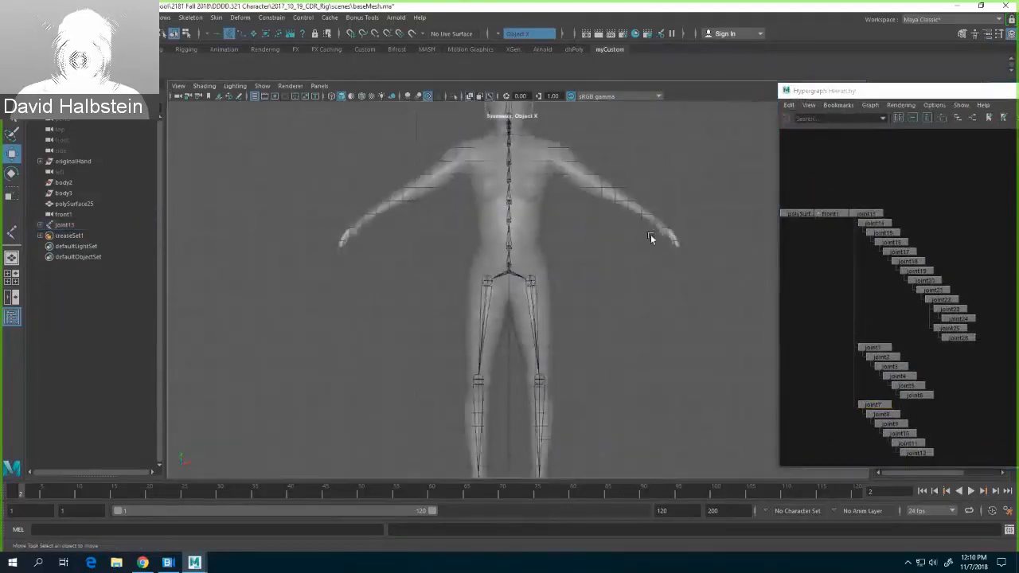
left_click(509, 278)
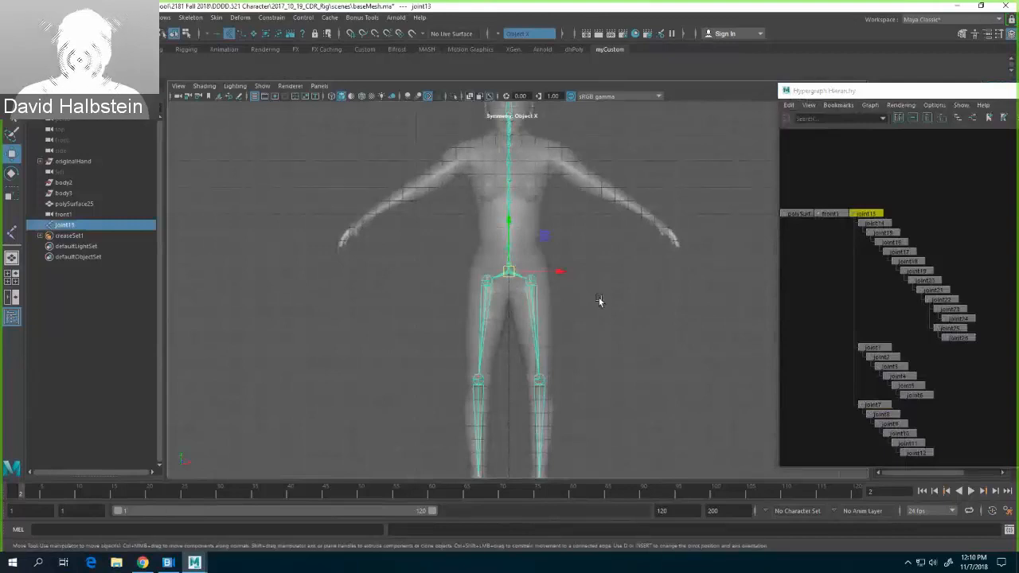
key("e")
mouse_move(555, 273)
left_mouse_down()
mouse_move(553, 292)
mouse_move(559, 278)
left_mouse_up()
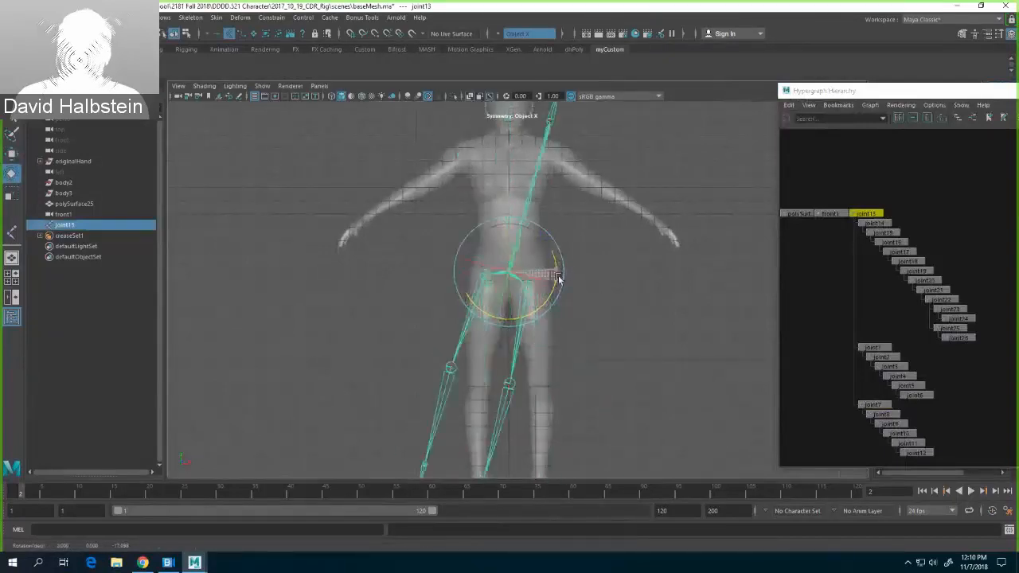
key("ctrl+z")
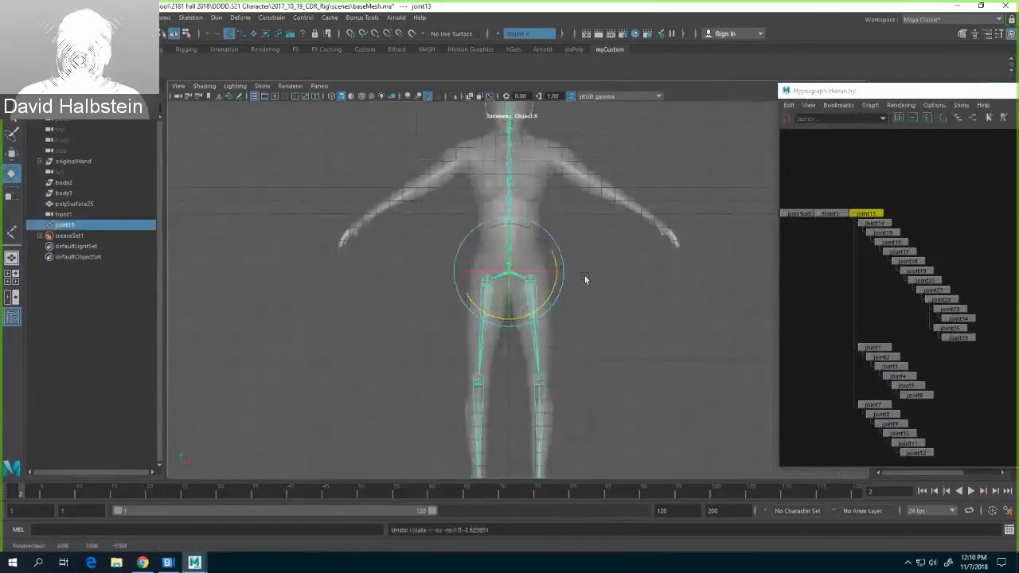
left_click(630, 292)
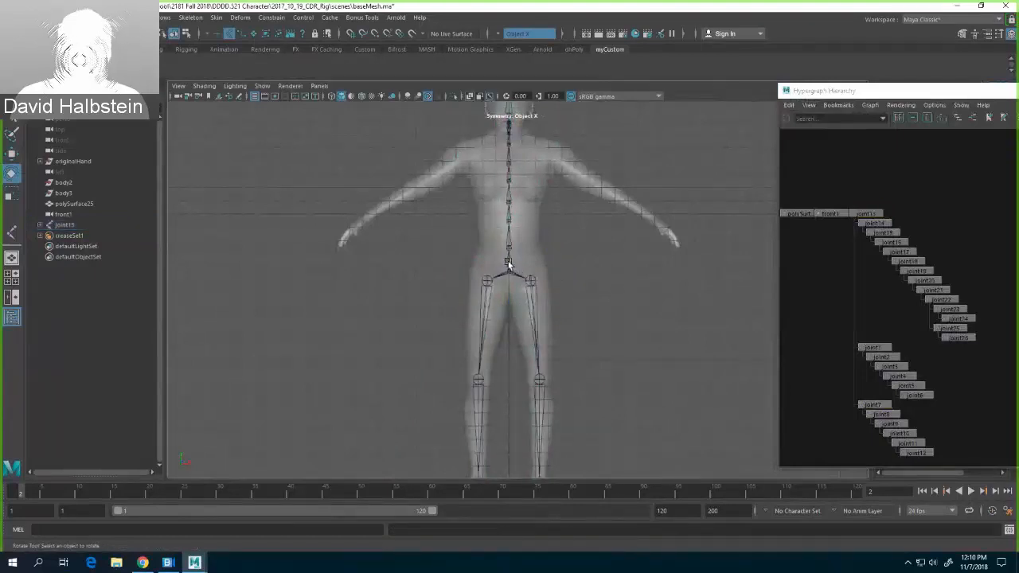
Step: Try tilting the upper body by rotating joint14, undo it, and switch to the side view
left_click(509, 265)
mouse_move(547, 239)
left_mouse_down()
mouse_move(523, 232)
mouse_move(571, 250)
mouse_move(549, 235)
left_mouse_up()
key("ctrl+z")
key("space")
left_click_drag(620, 274, 645, 269)
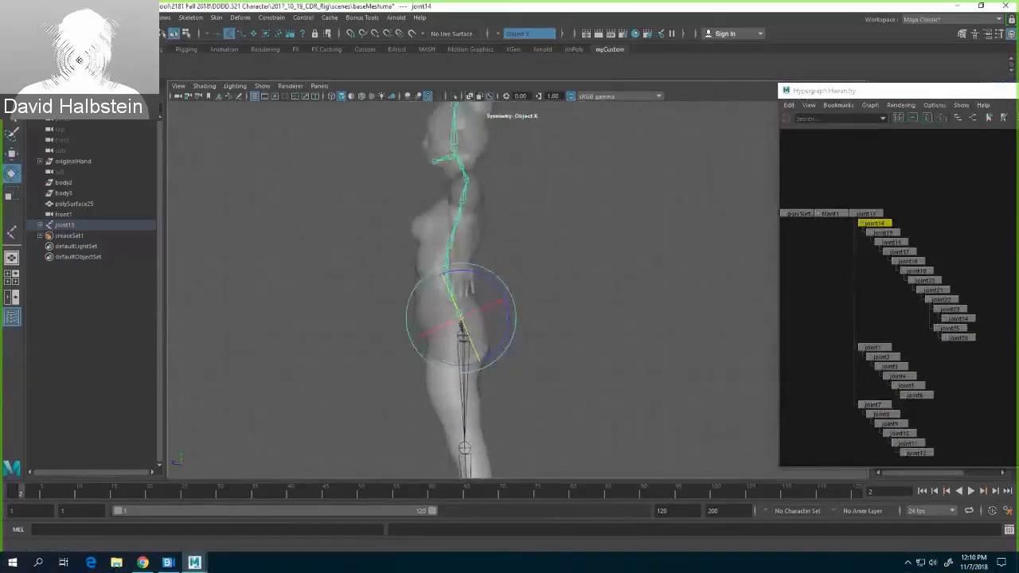
Step: Select the entire hierarchy below joint14 and show the spine joints' local rotation axes in component mode
left_click(74, 17)
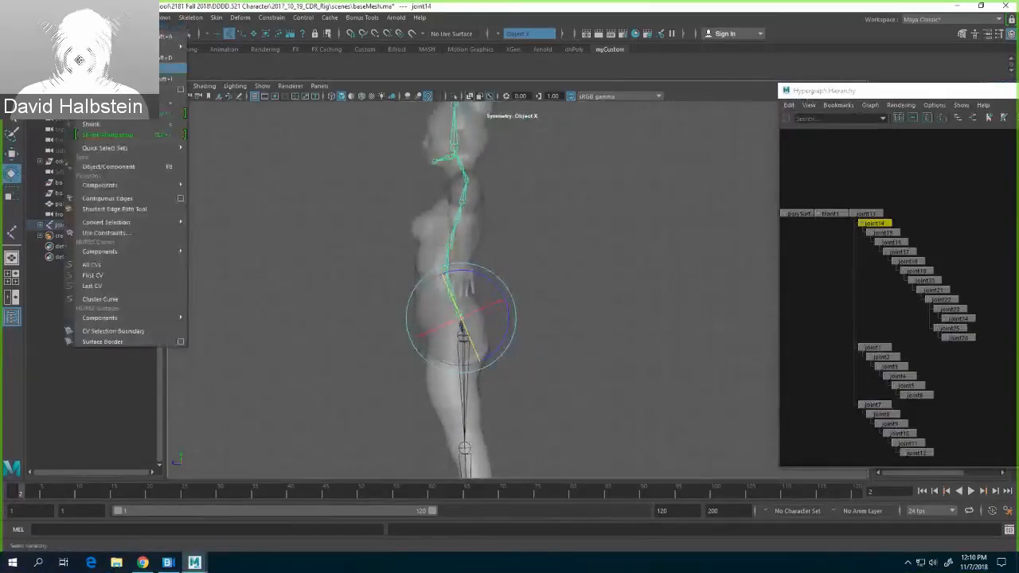
left_click(88, 68)
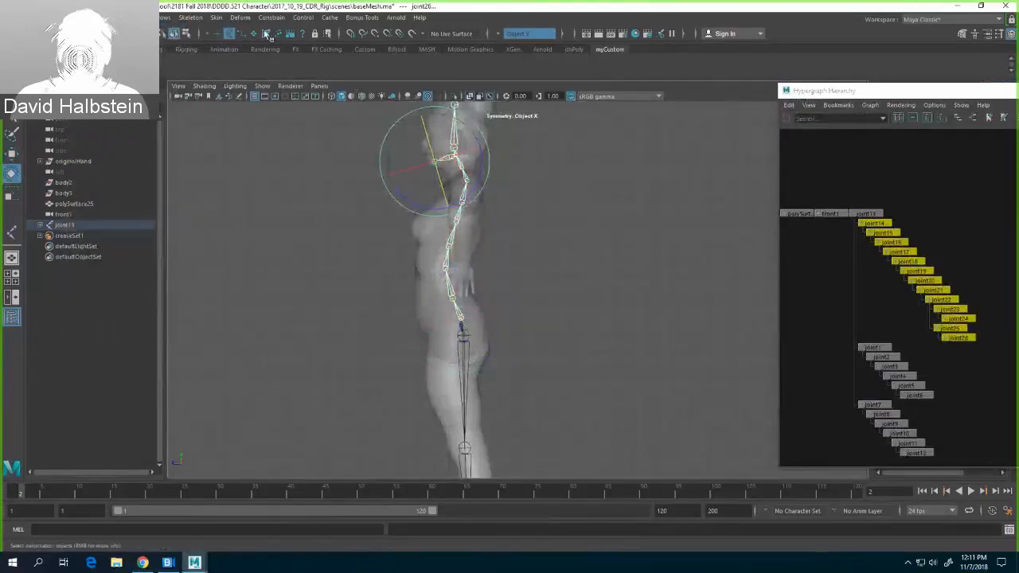
left_click(187, 34)
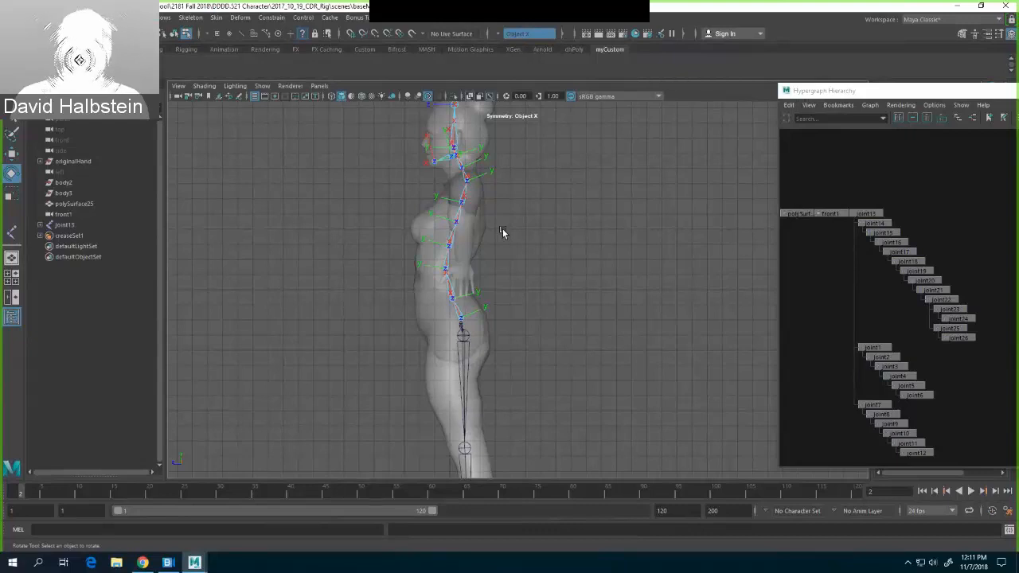
Step: Flip the local rotation axis of joint14 at the spine base 180 degrees about X with the MEL command rotate -r 180 0 0
key("space")
left_click_drag(590, 262, 601, 201)
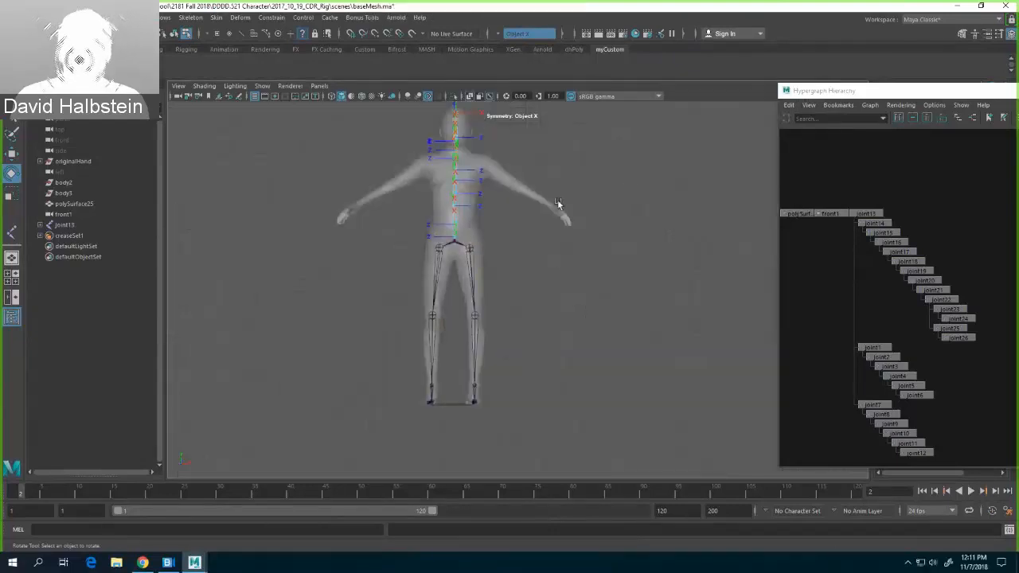
middle_click_drag(563, 255, 566, 325, "alt")
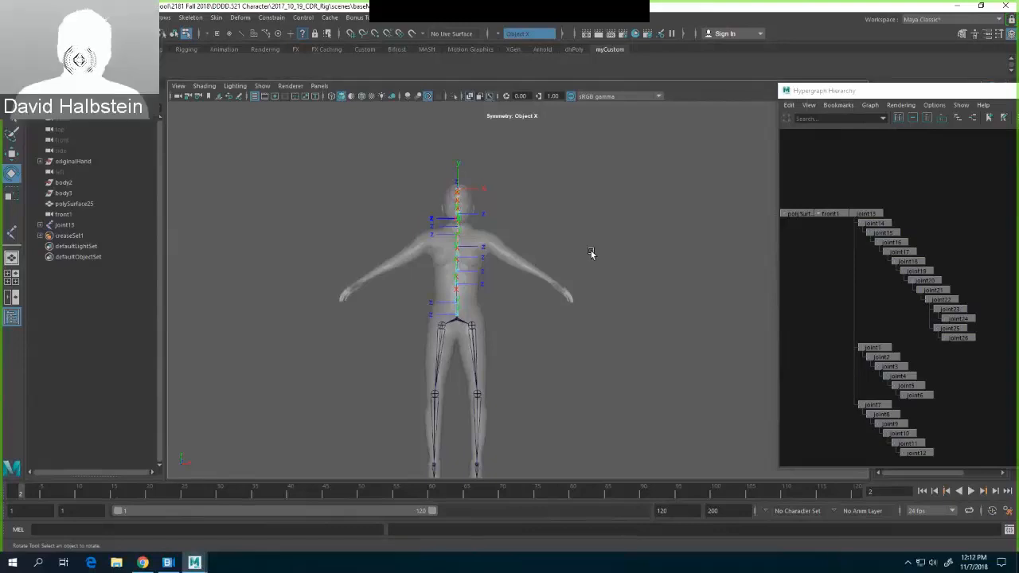
scroll(533, 303, "up", 5)
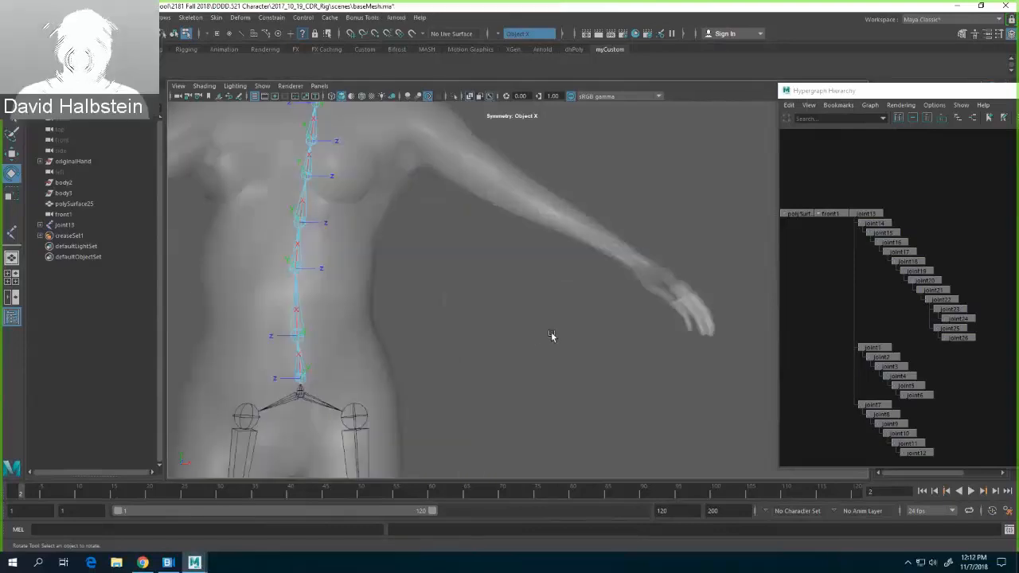
middle_click_drag(503, 322, 618, 284, "alt")
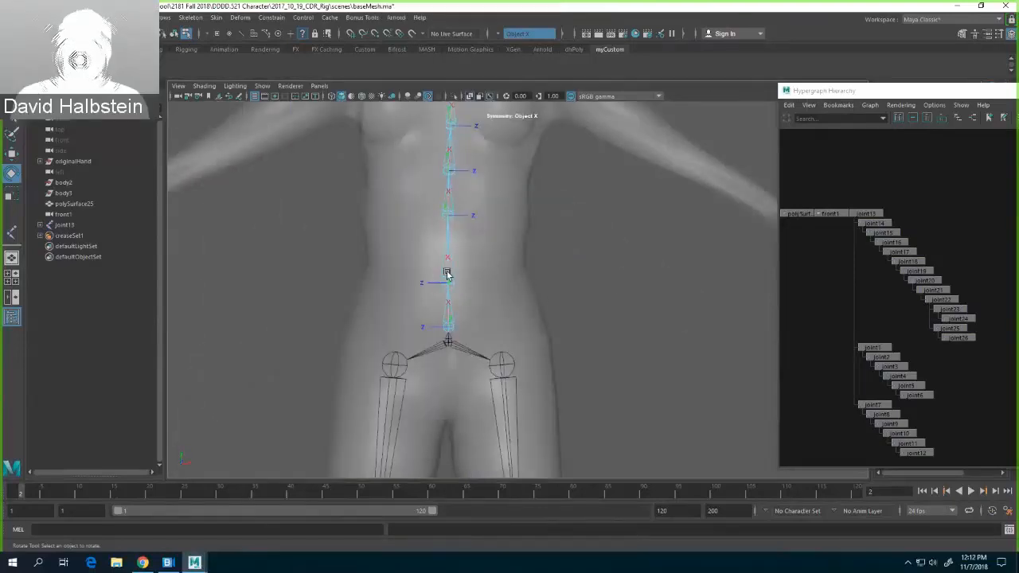
left_click_drag(434, 273, 464, 335)
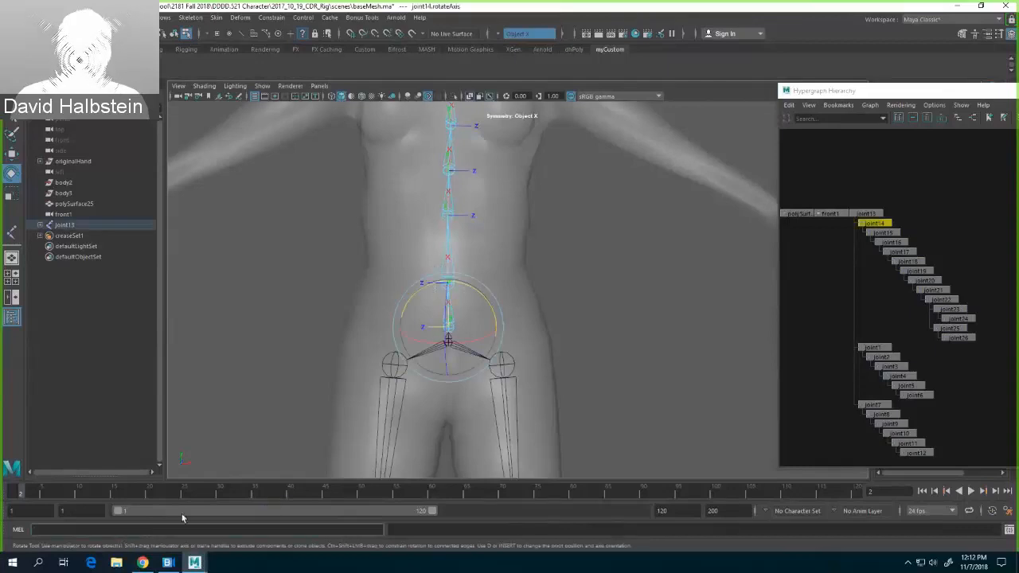
type("tate")
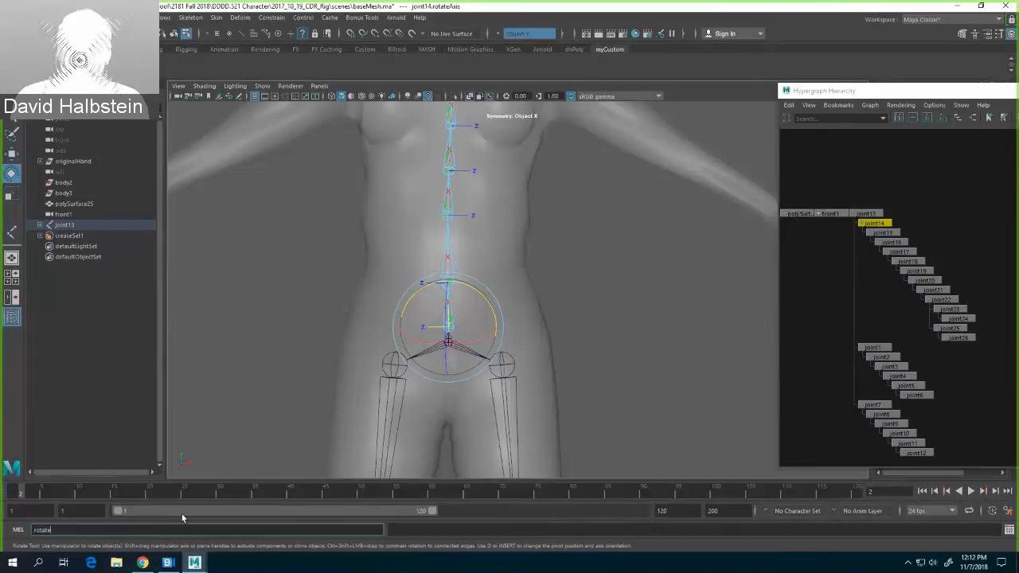
type(" -")
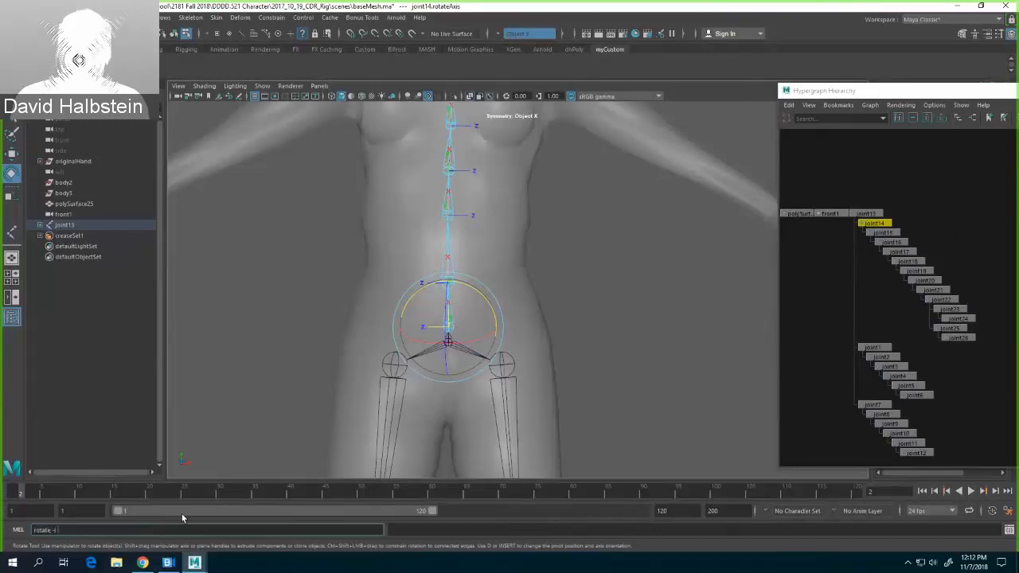
type("r 180 0 0")
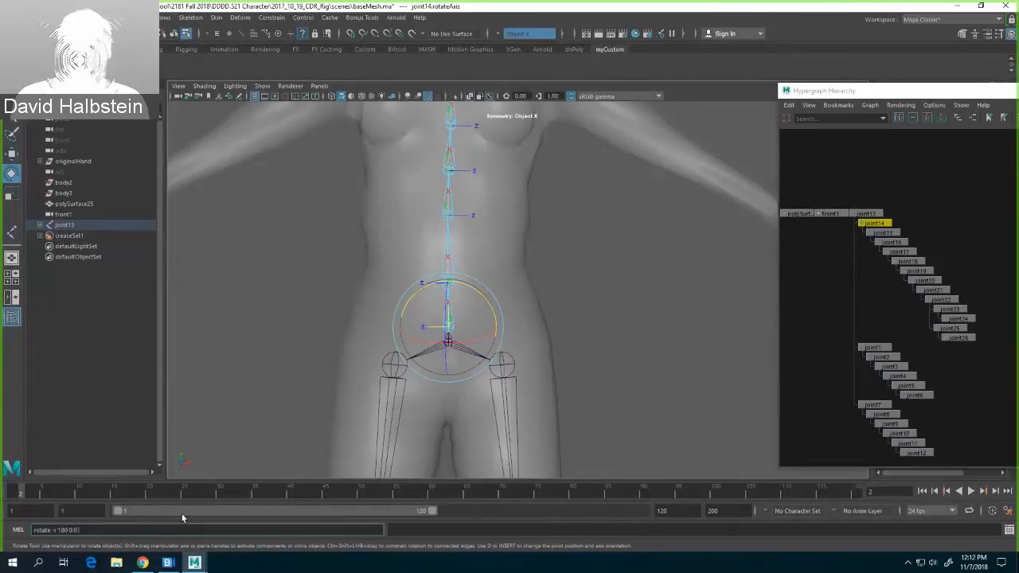
key("Return")
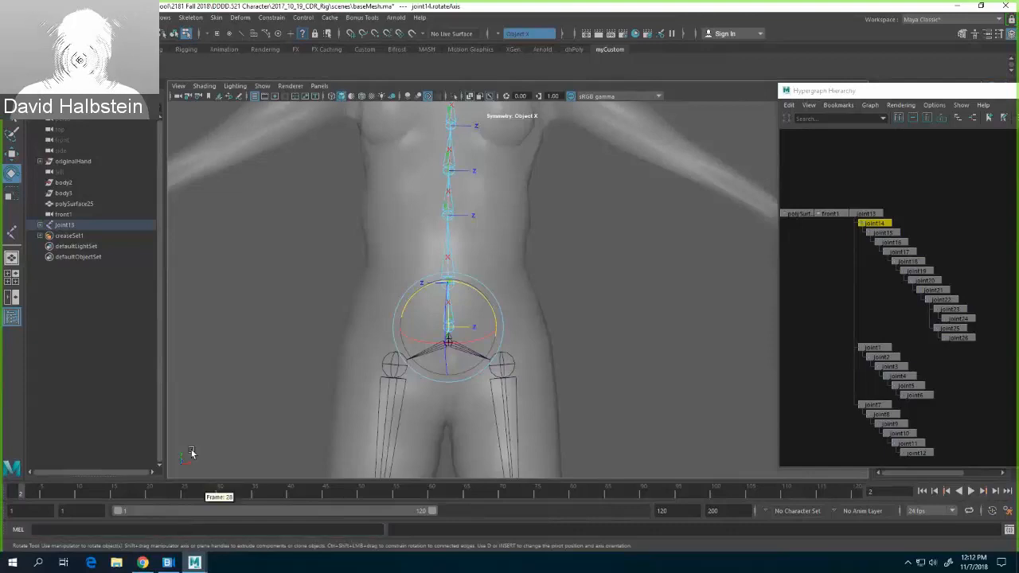
Step: Flip the local rotation axes of joint15, joint20, joint21 and joint22 together with the MEL command rotate -r 180 0 0
left_click(609, 248)
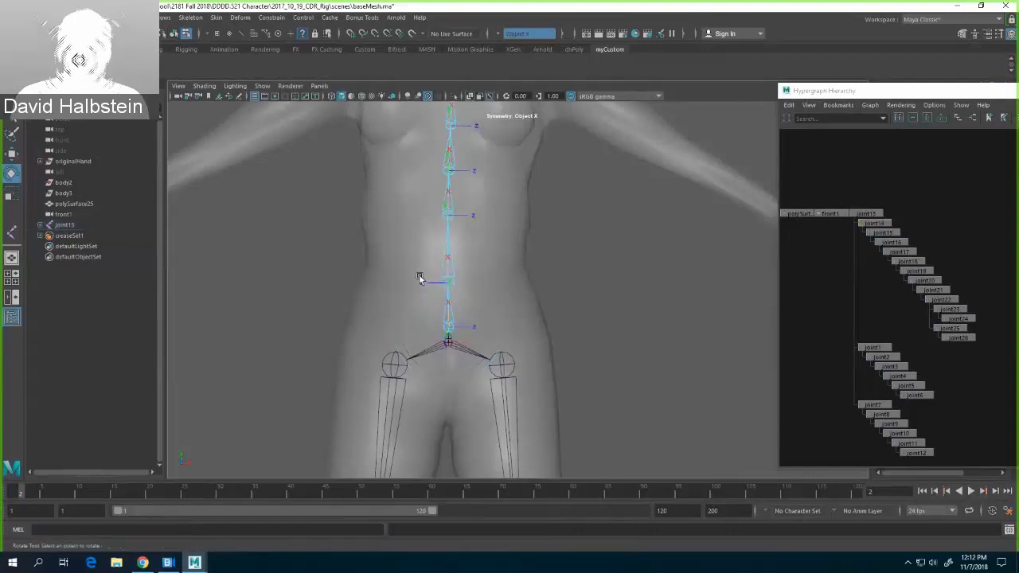
left_click_drag(432, 271, 457, 282)
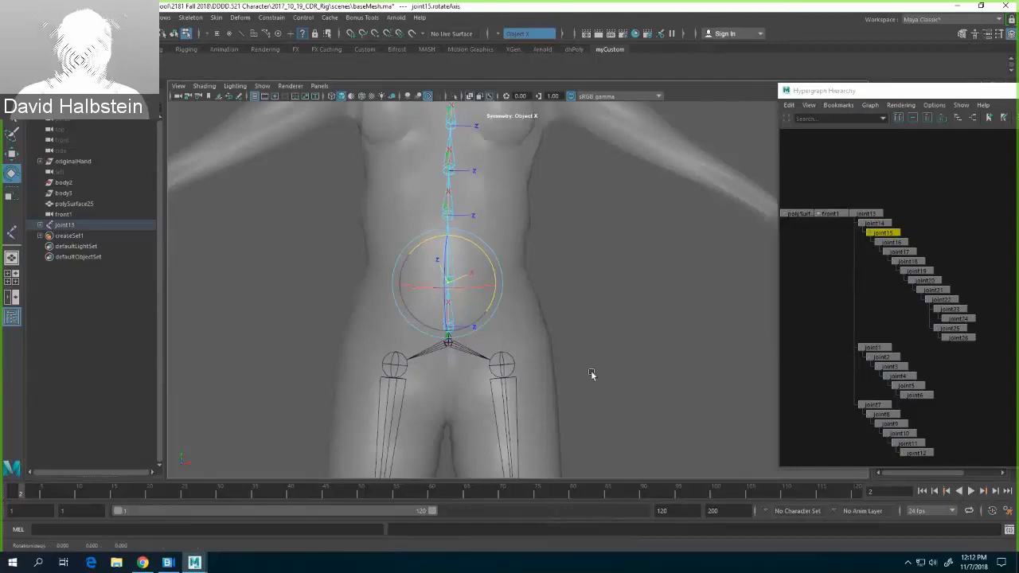
key("ctrl+z")
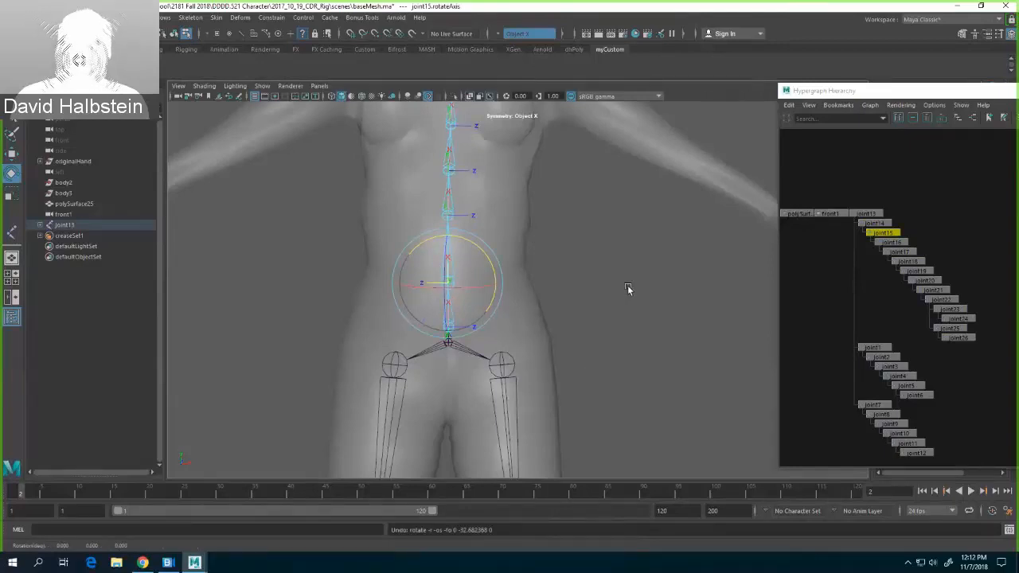
left_click_drag(637, 298, 482, 199, "alt")
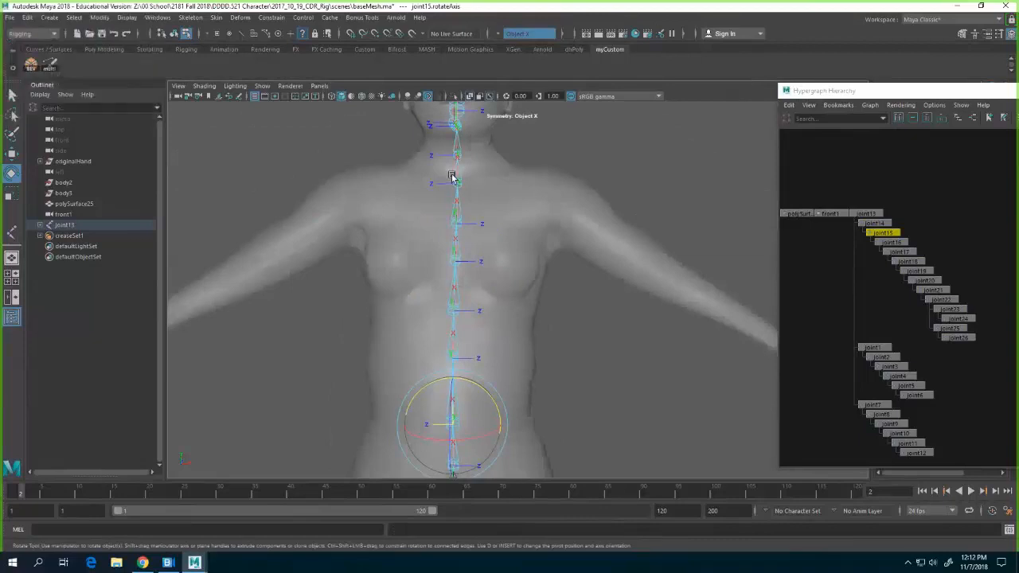
left_click(453, 180)
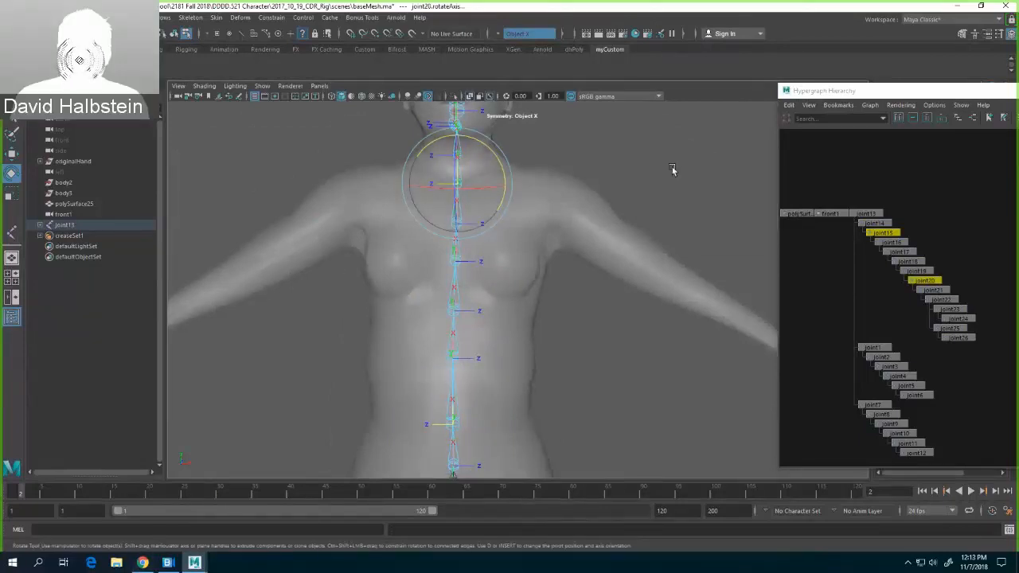
key("q")
left_click(452, 125)
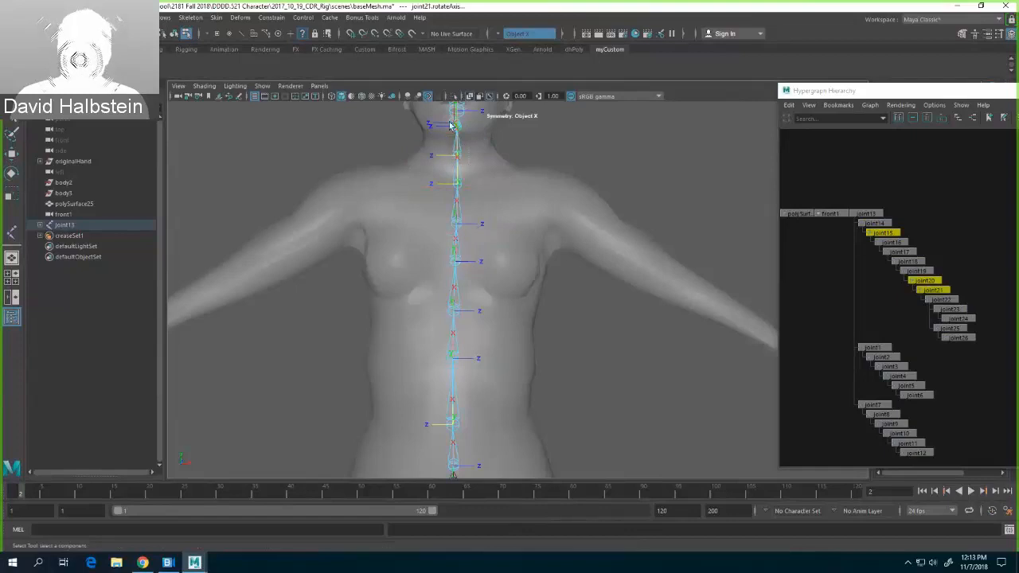
key("Down")
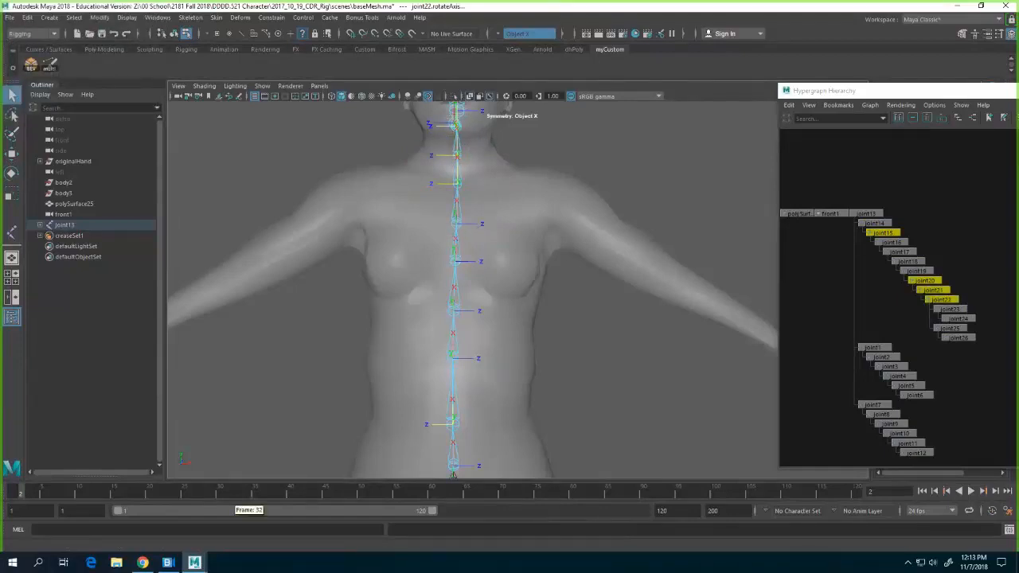
left_click(143, 527)
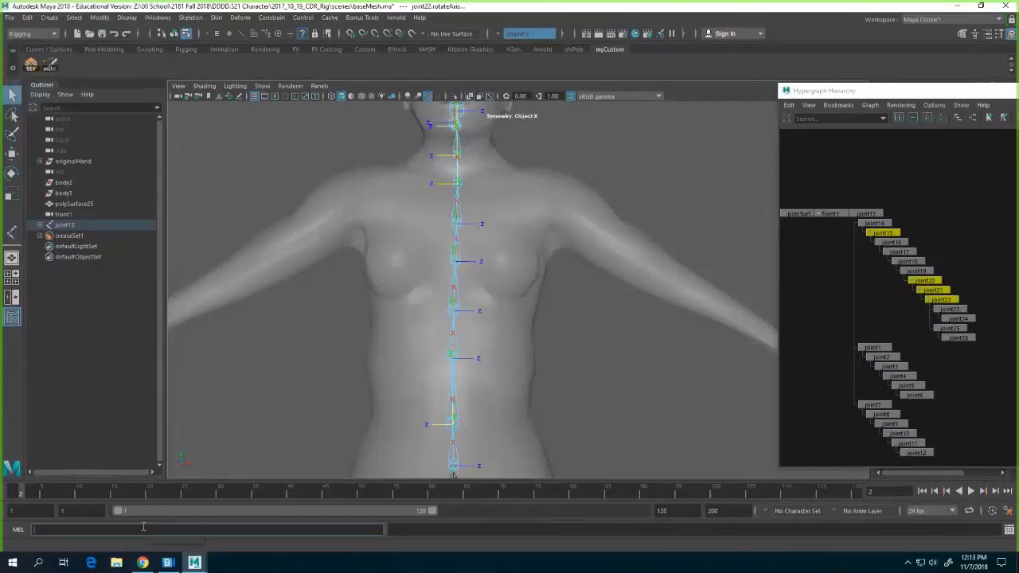
type("rotate -r")
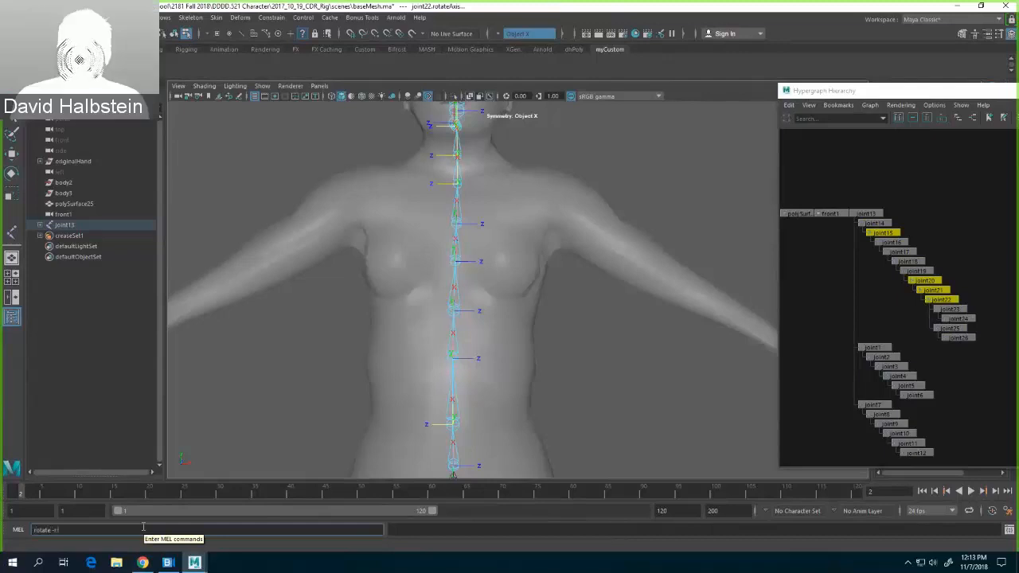
type(" 180 0")
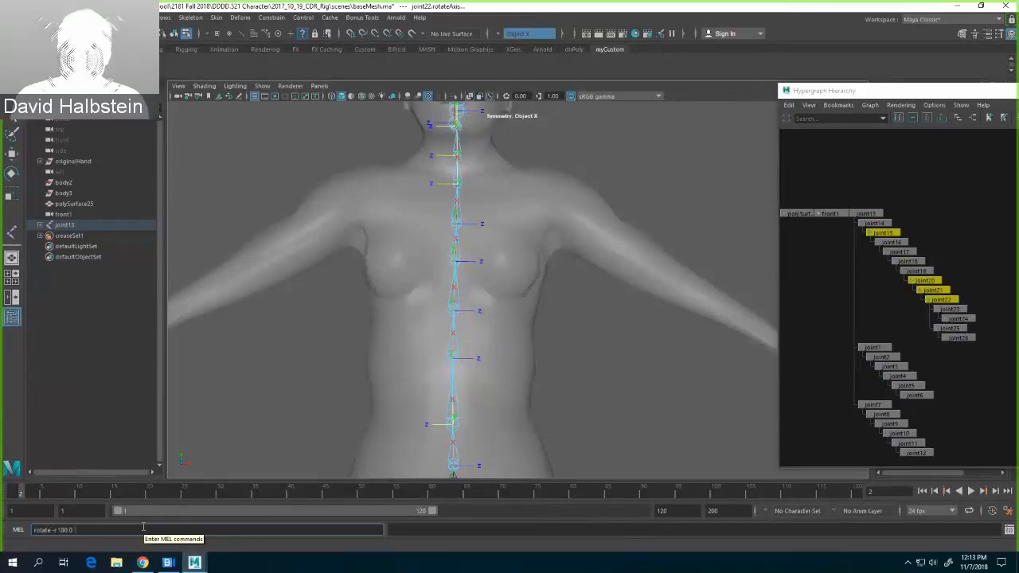
type(" 0")
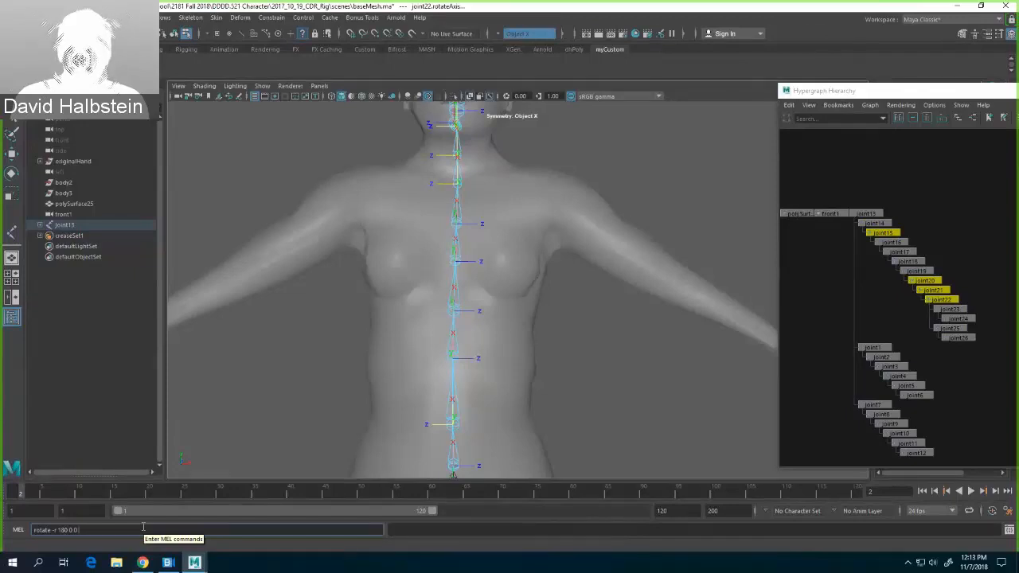
key("Return")
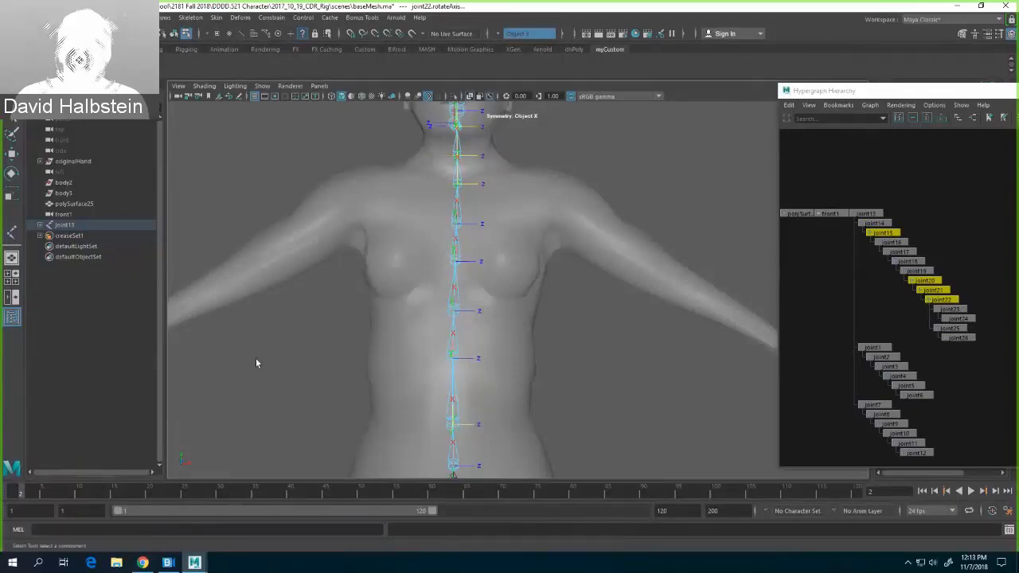
Step: Return from component mode to object selection and clear the selection
mouse_move(422, 120)
left_mouse_down()
mouse_move(476, 136)
mouse_move(414, 137)
left_mouse_up()
key("space")
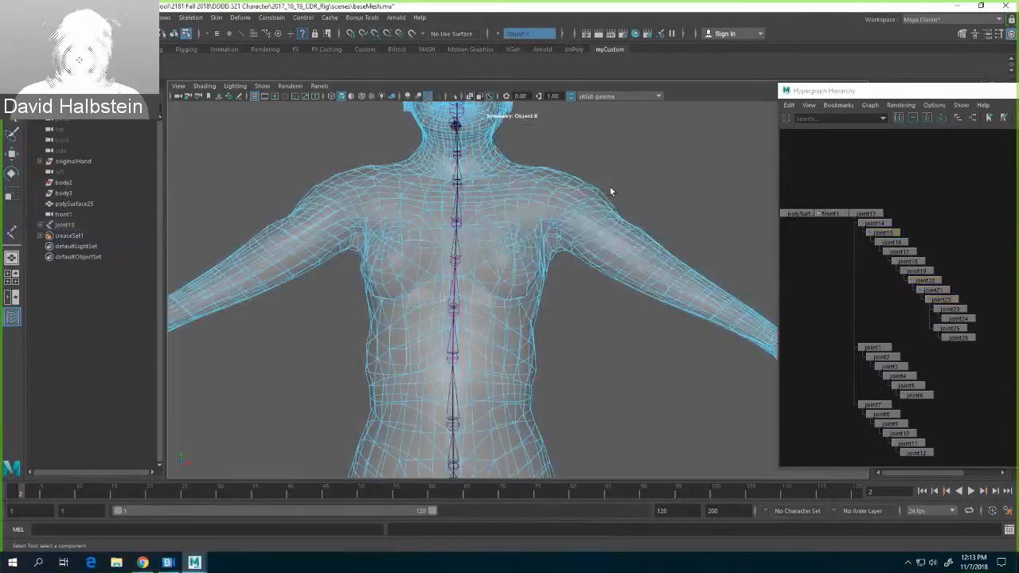
key("F8")
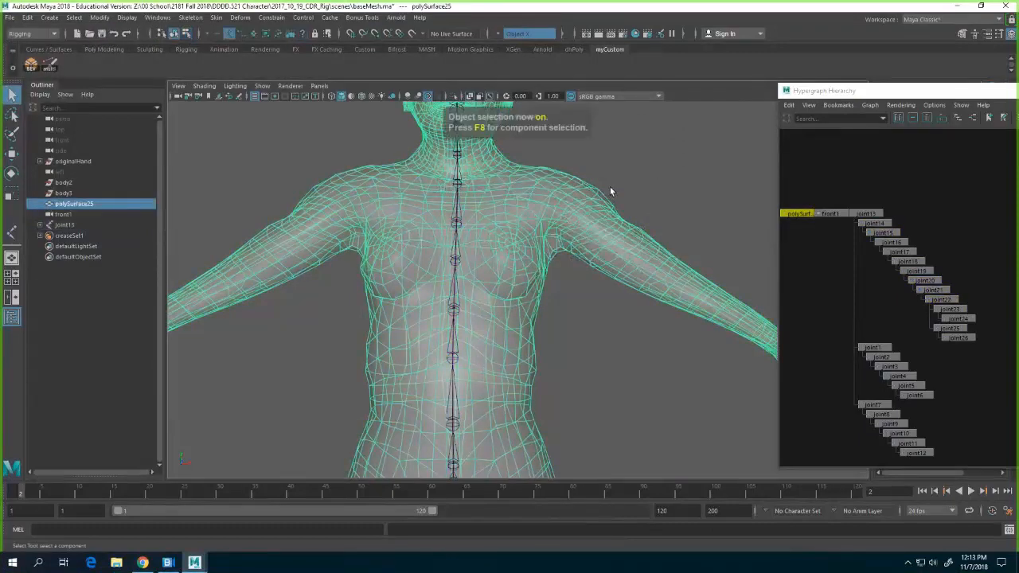
key("F8")
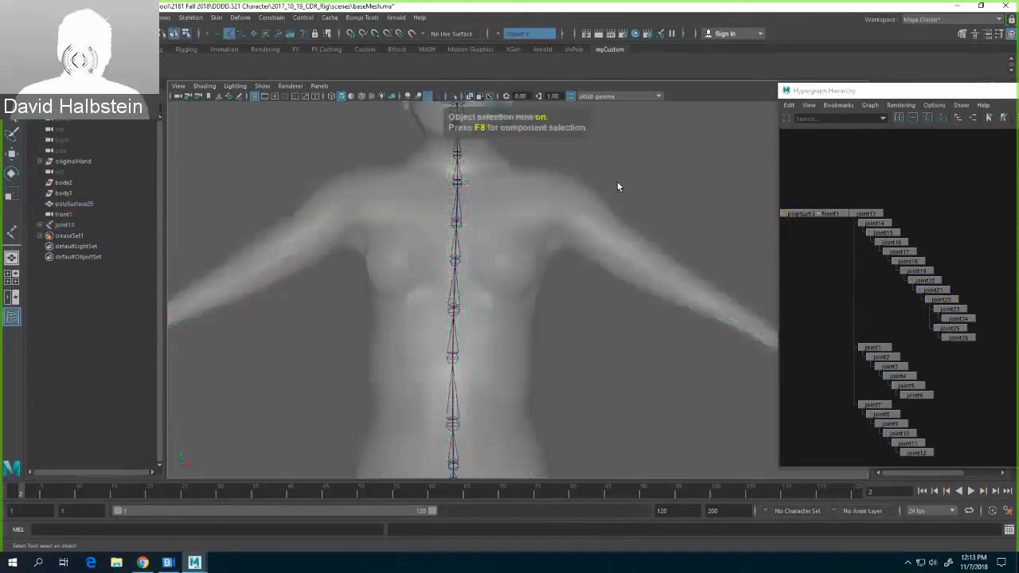
Step: Examine the spine, neck and jaw joints from the side, picking jaw joint25 to check it
key("space")
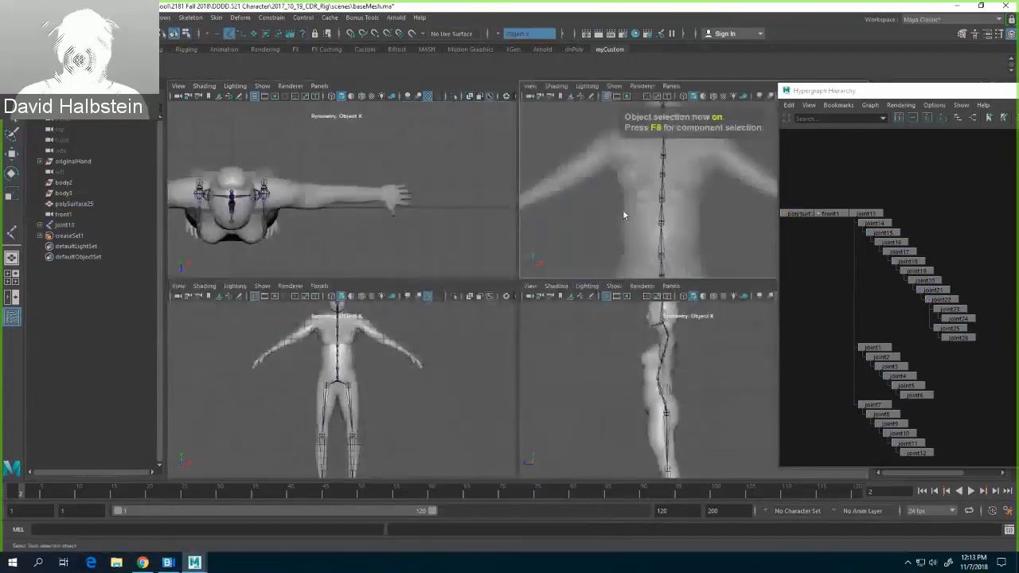
key("space")
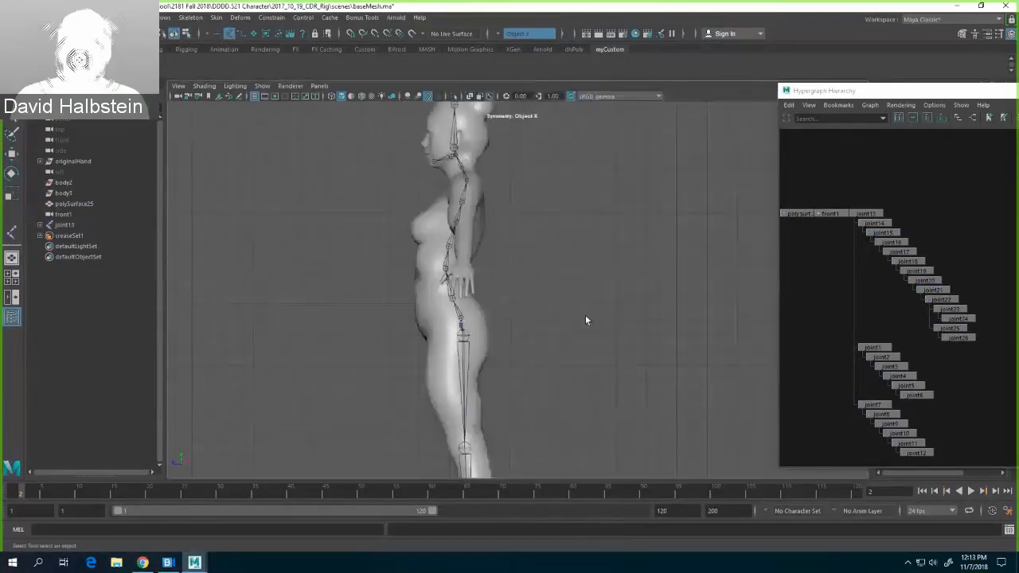
key("space")
key("space")
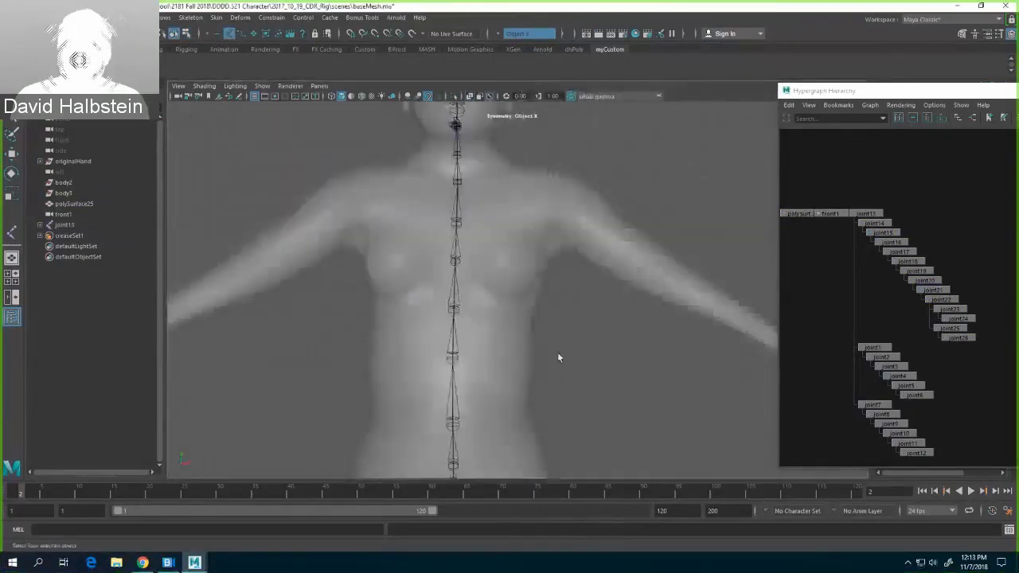
left_click_drag(558, 353, 551, 375, "alt")
left_click(403, 253)
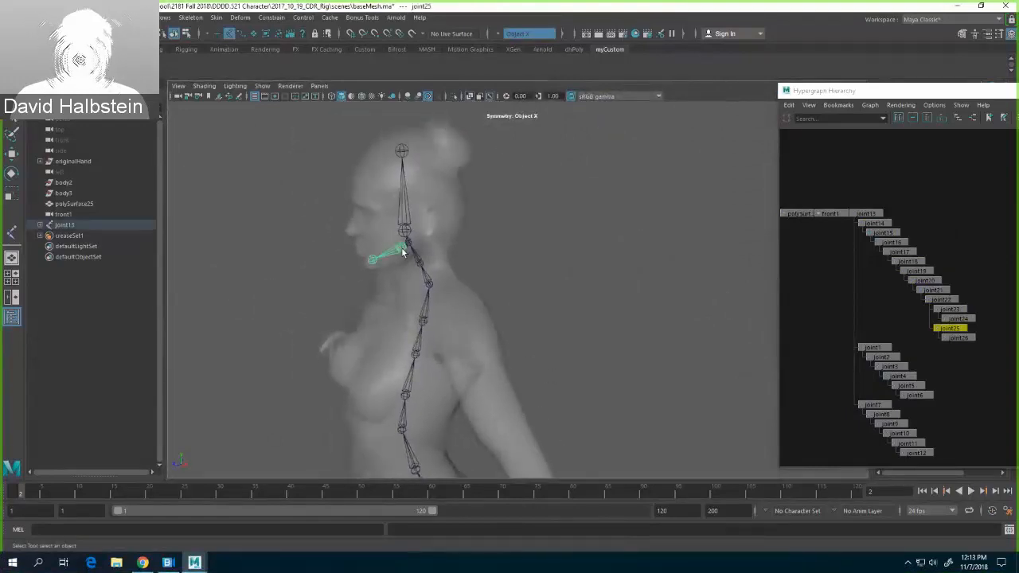
left_click(600, 298)
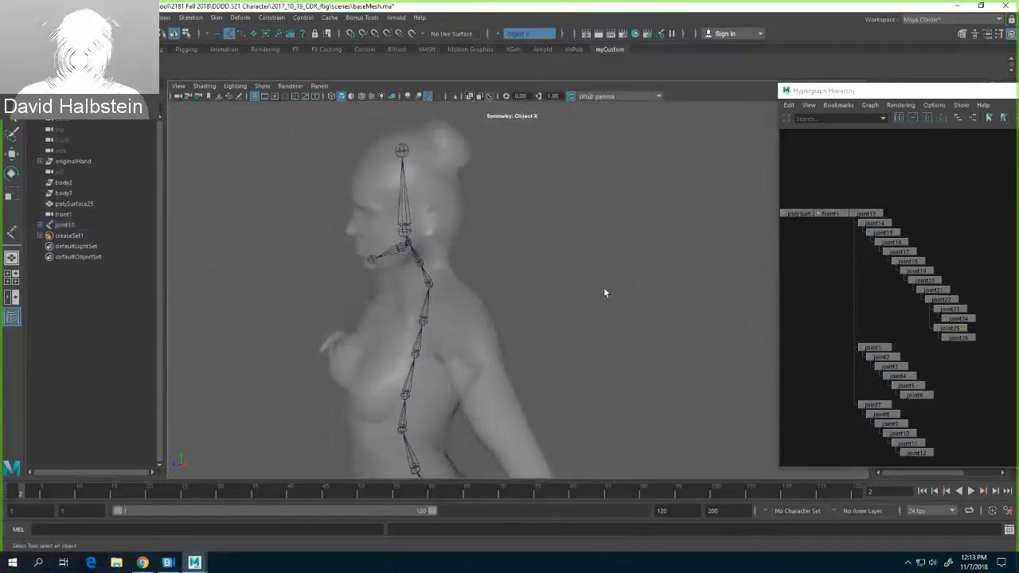
Step: Frame the torso and one arm from the front and enable Snap to Projected Center
left_click_drag(508, 411, 538, 349, "alt")
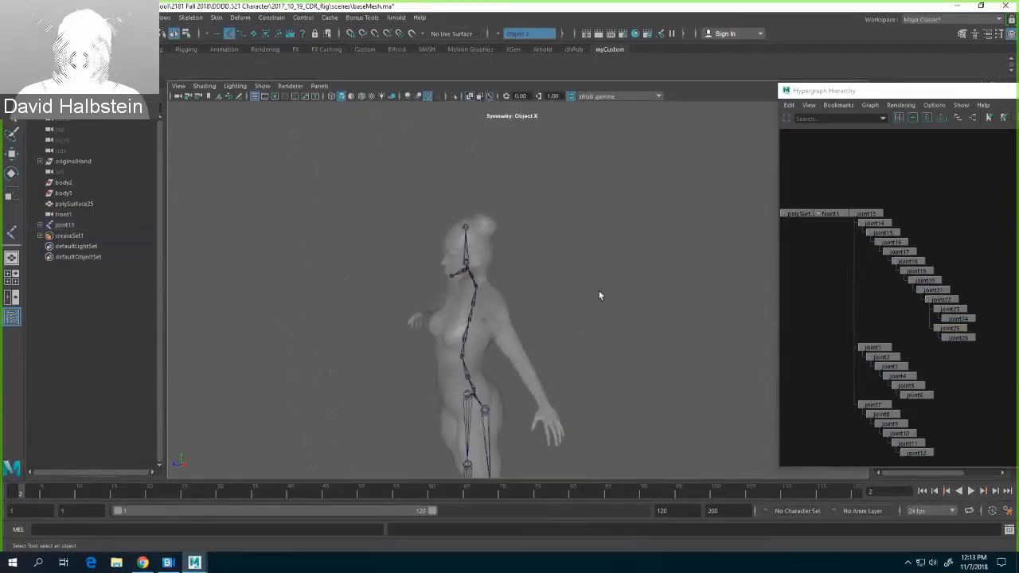
left_click_drag(600, 297, 585, 272, "alt")
left_click_drag(641, 367, 629, 276, "alt")
middle_click_drag(634, 269, 614, 330, "alt")
scroll(614, 330, "up", 5)
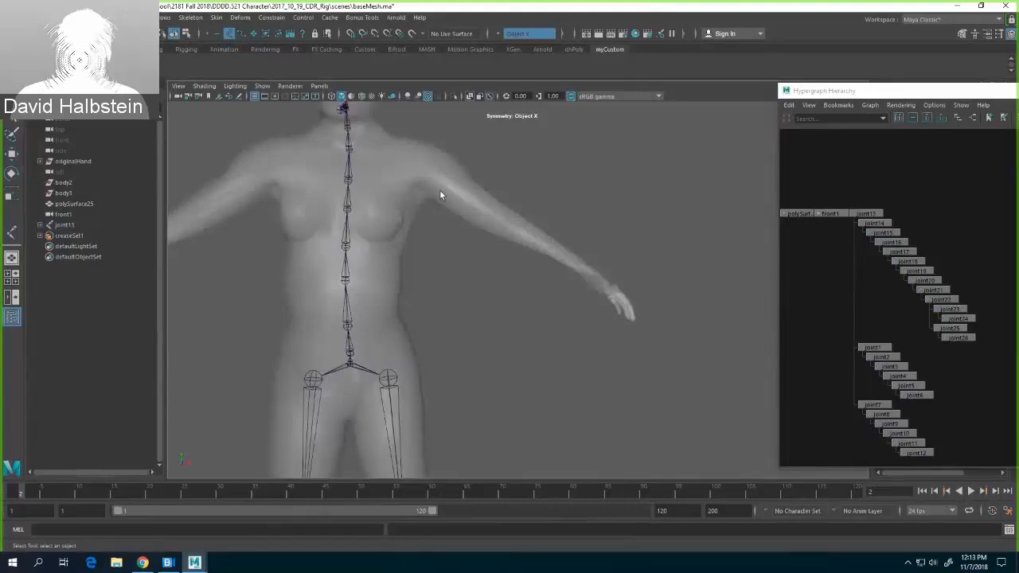
left_click(387, 33)
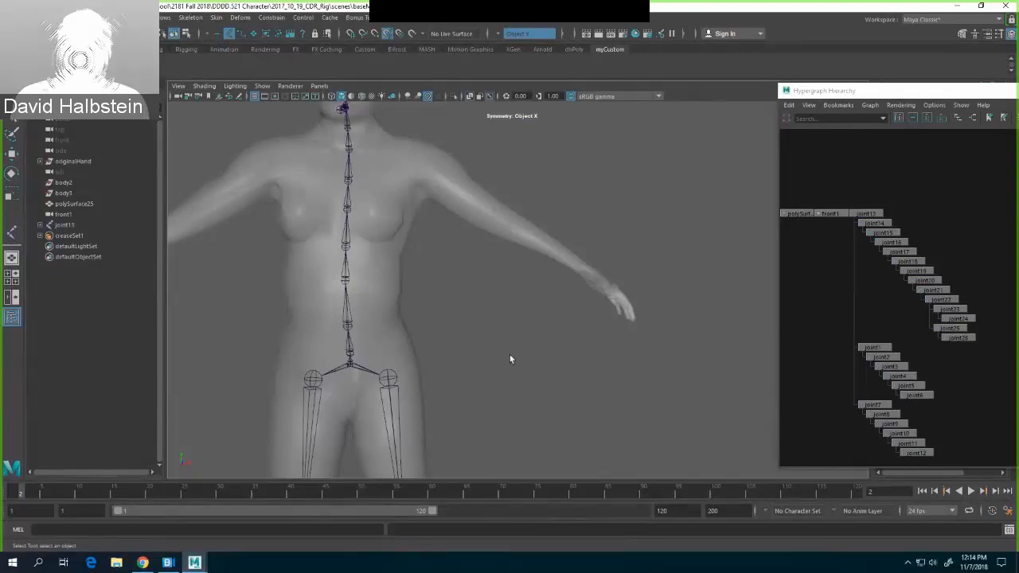
Step: Start an arm chain in the front orthographic view with the Joint Tool, placing a collarbone joint beside the upper spine and a shoulder joint
key("space")
left_click_drag(510, 354, 518, 375)
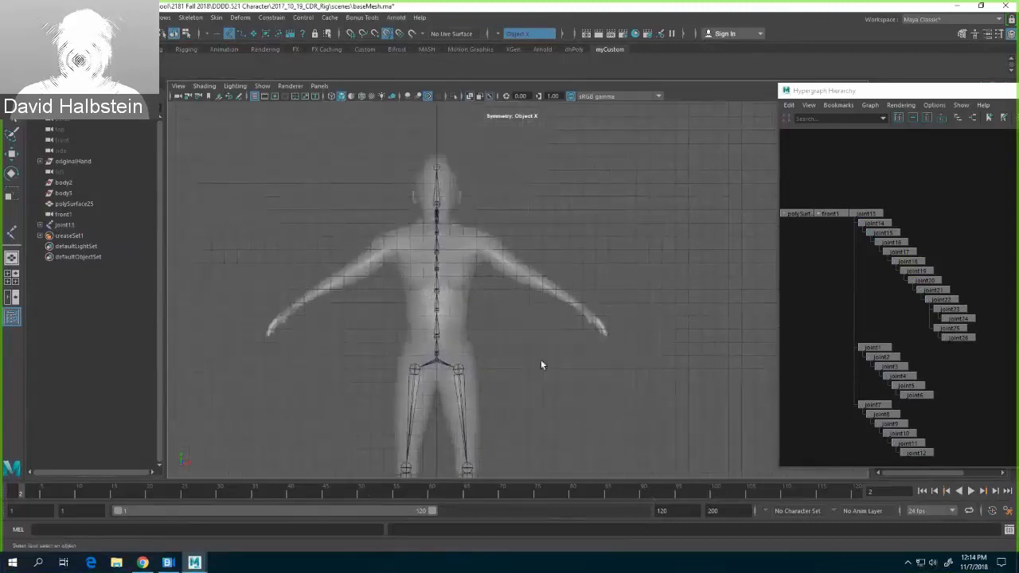
scroll(542, 363, "up", 5)
middle_click_drag(614, 158, 688, 283, "alt")
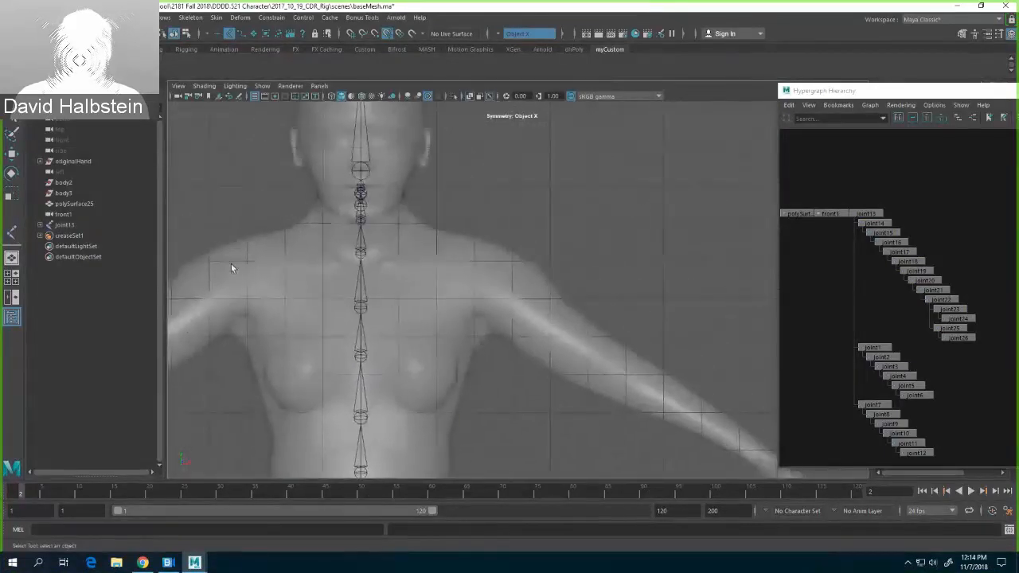
left_click(10, 236)
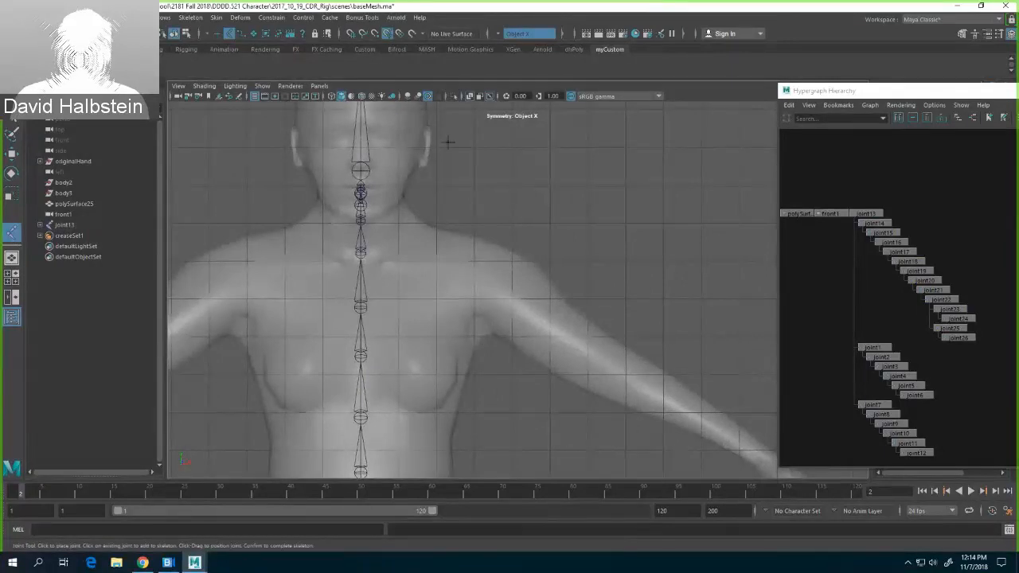
left_click(388, 34)
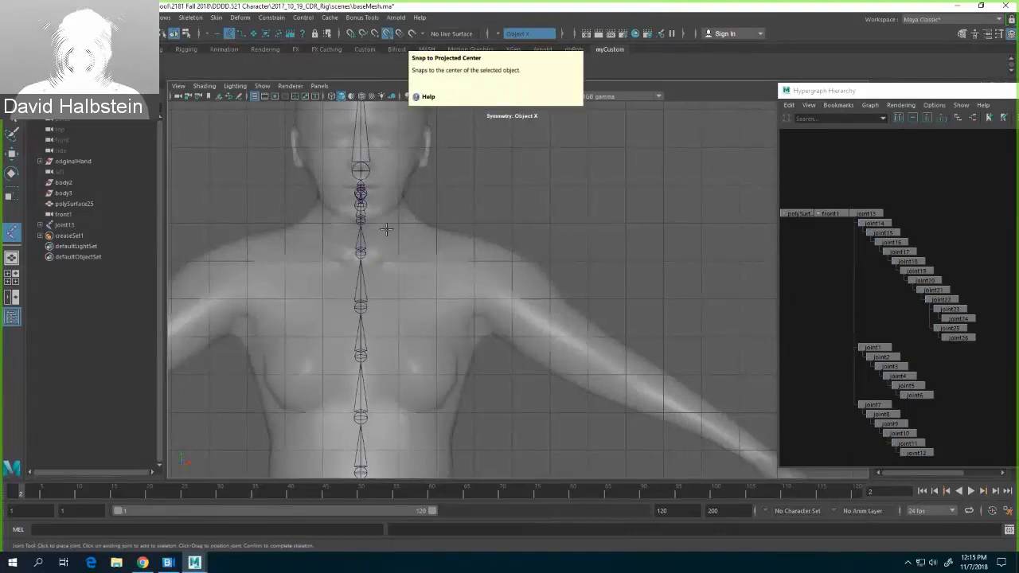
left_click(395, 274)
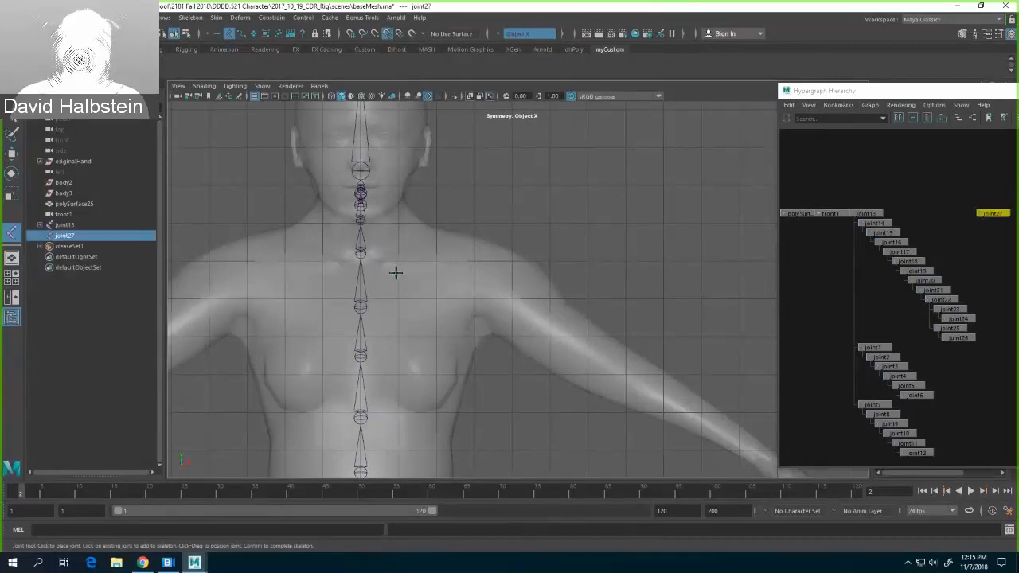
left_click(509, 286)
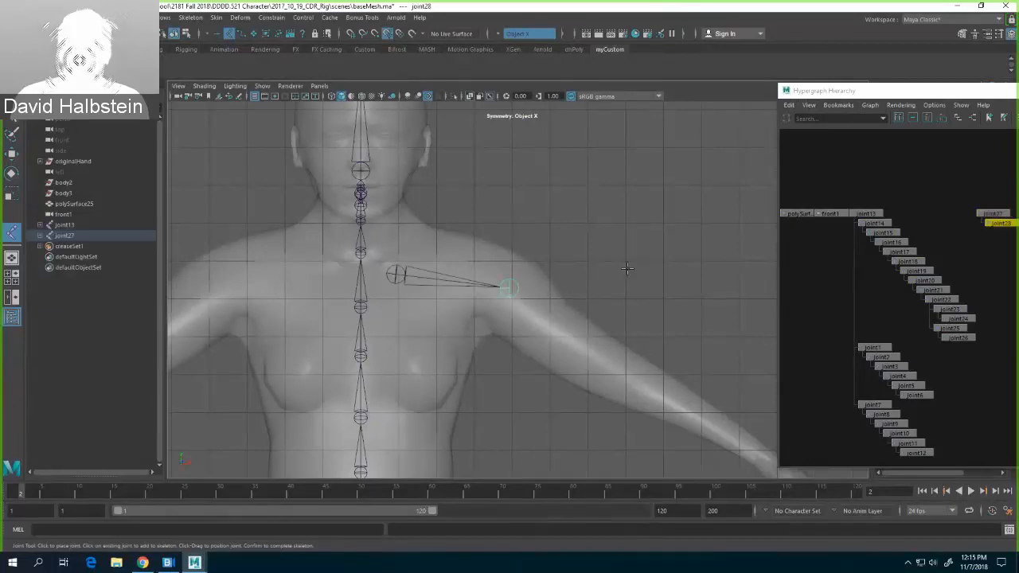
Step: Continue the arm chain down the mesh with joints at the elbow, mid-forearm, wrist and hand
middle_click_drag(644, 263, 481, 203, "alt")
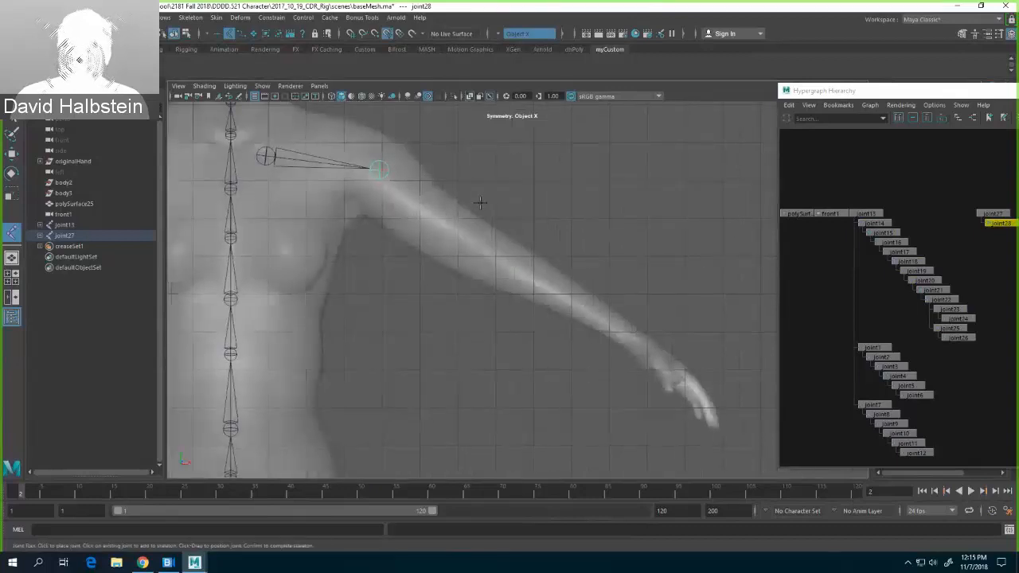
left_click(506, 263)
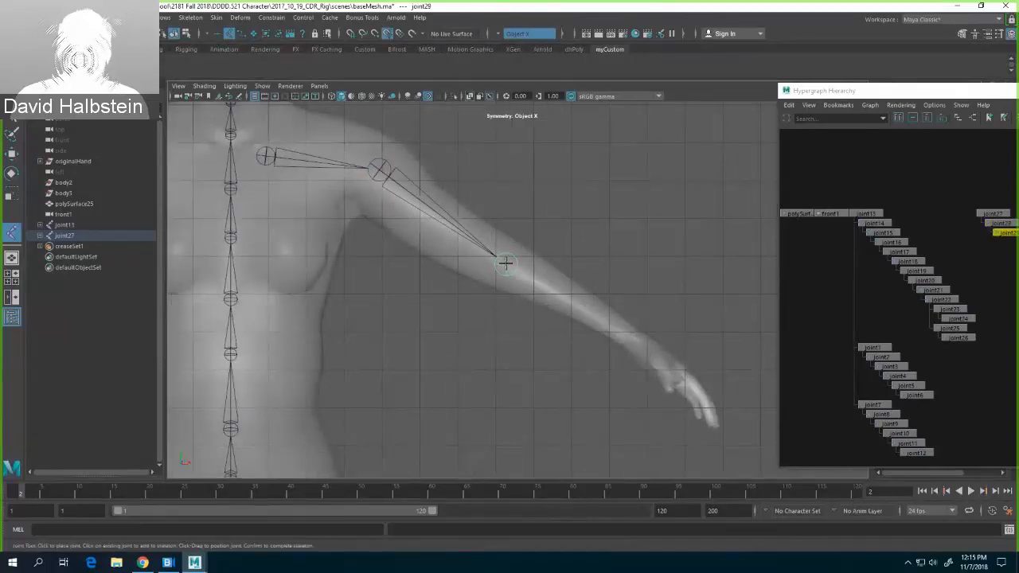
key("ctrl+z")
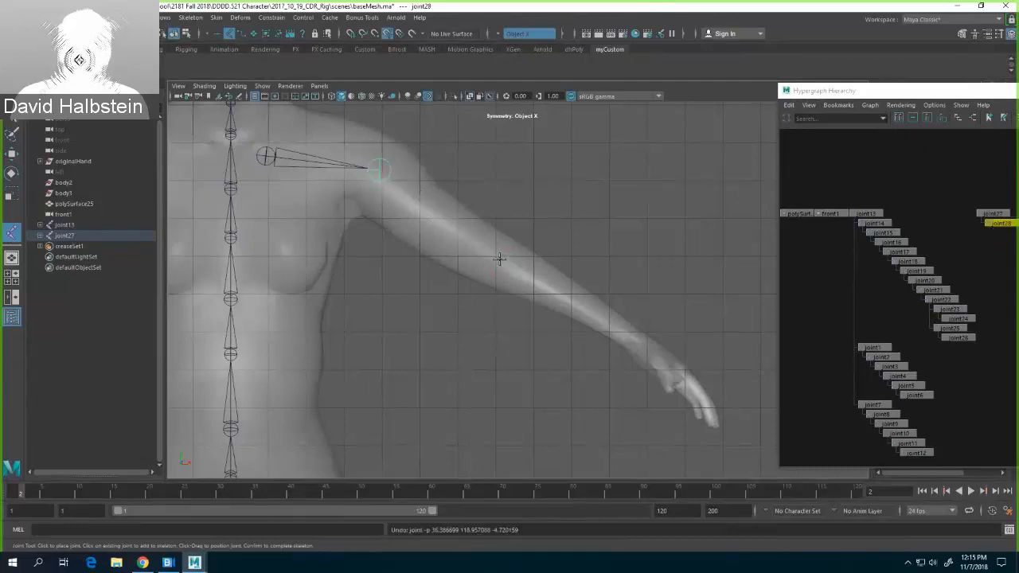
left_click(496, 256)
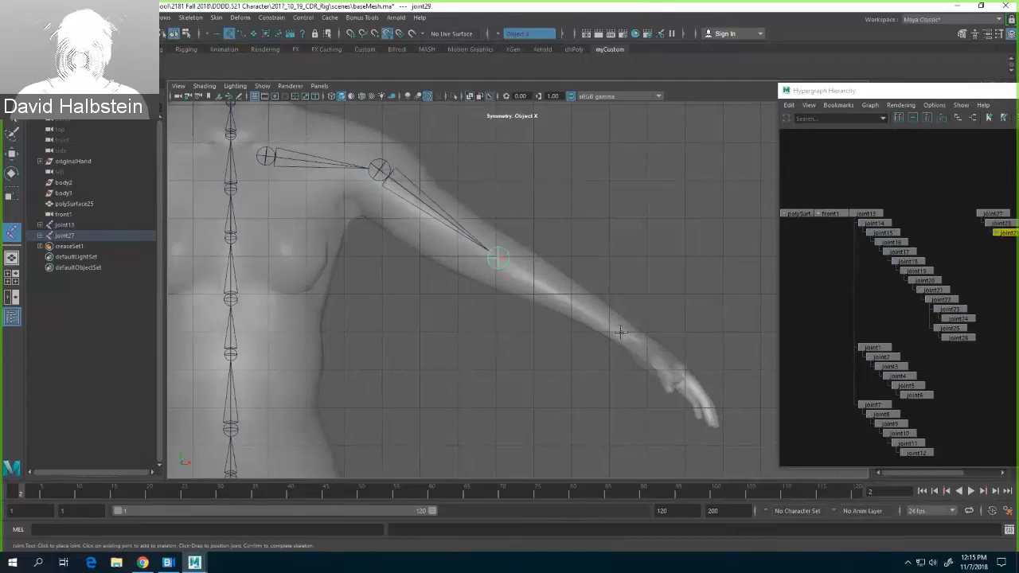
left_click(571, 303)
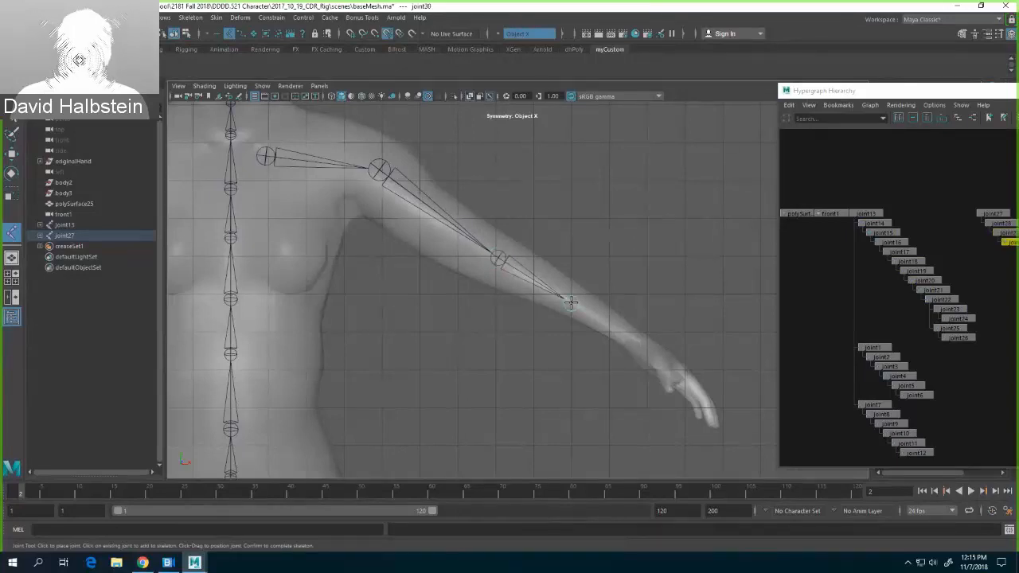
left_click(632, 342)
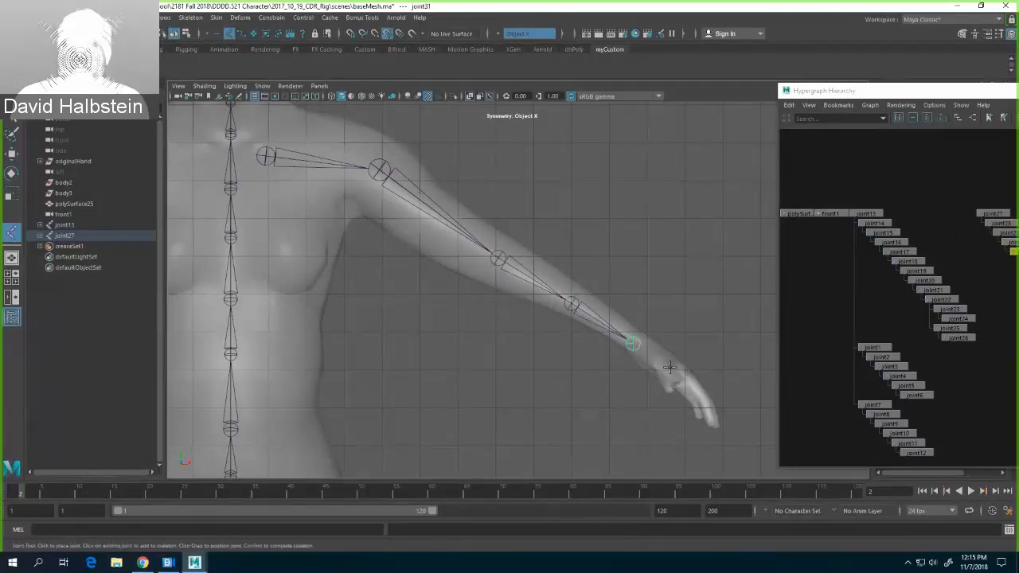
left_click(673, 373)
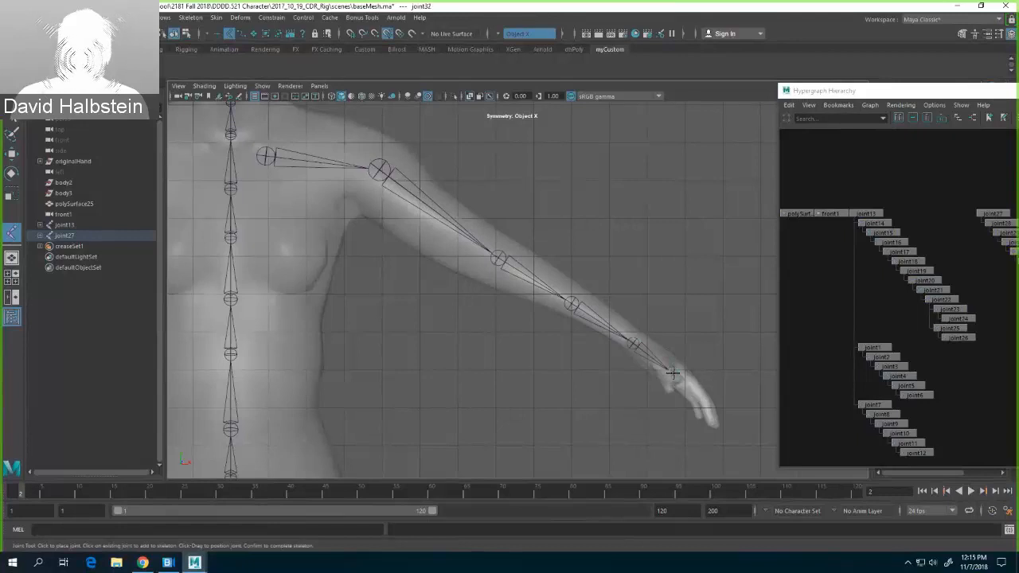
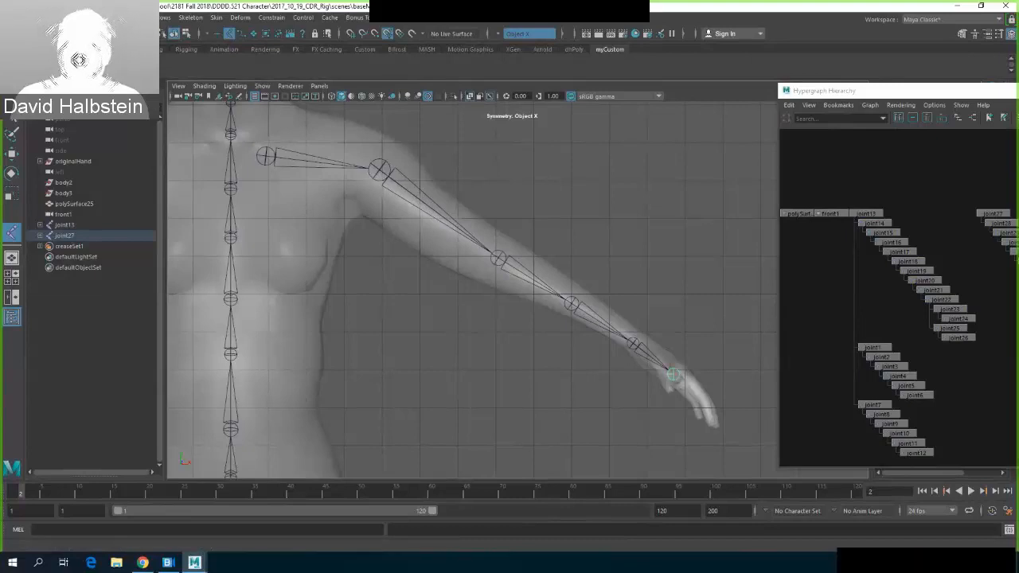
Step: Leave the Joint Tool and select the arm chain's root joint27, adding upper-chest spine joint19 to the selection
middle_click_drag(576, 172, 668, 219, "alt")
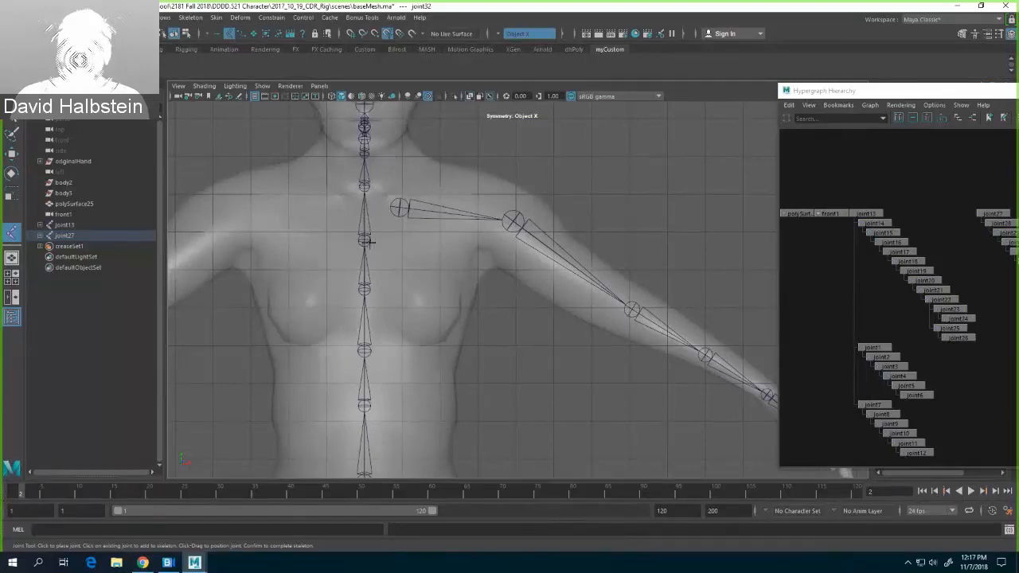
key("q")
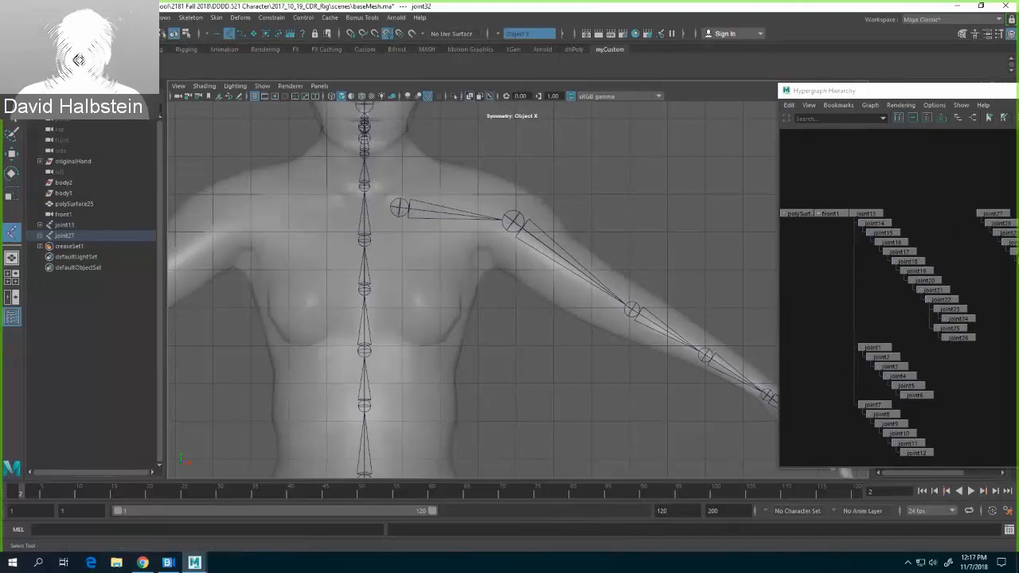
left_click(64, 236)
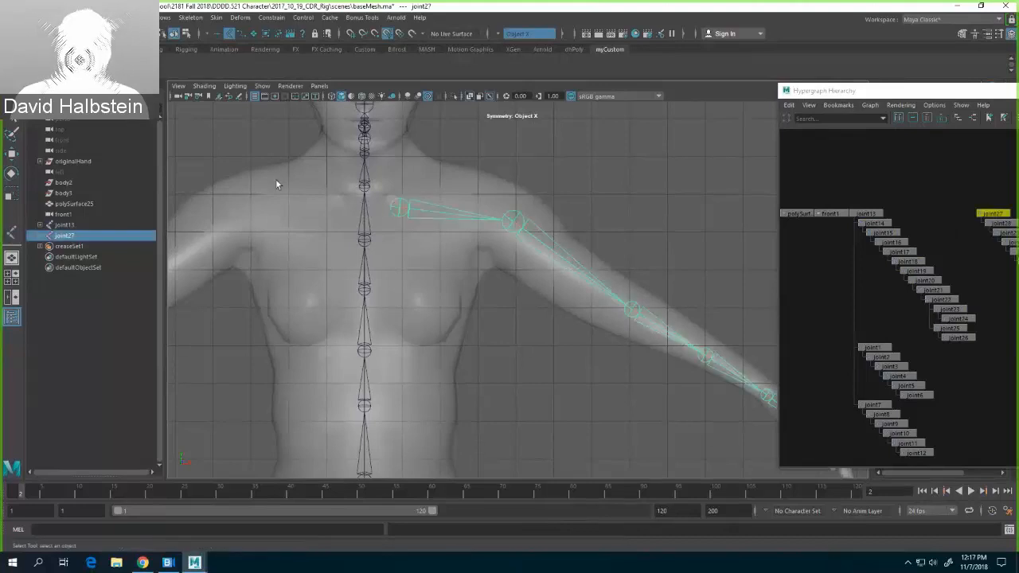
left_click(366, 240, "shift")
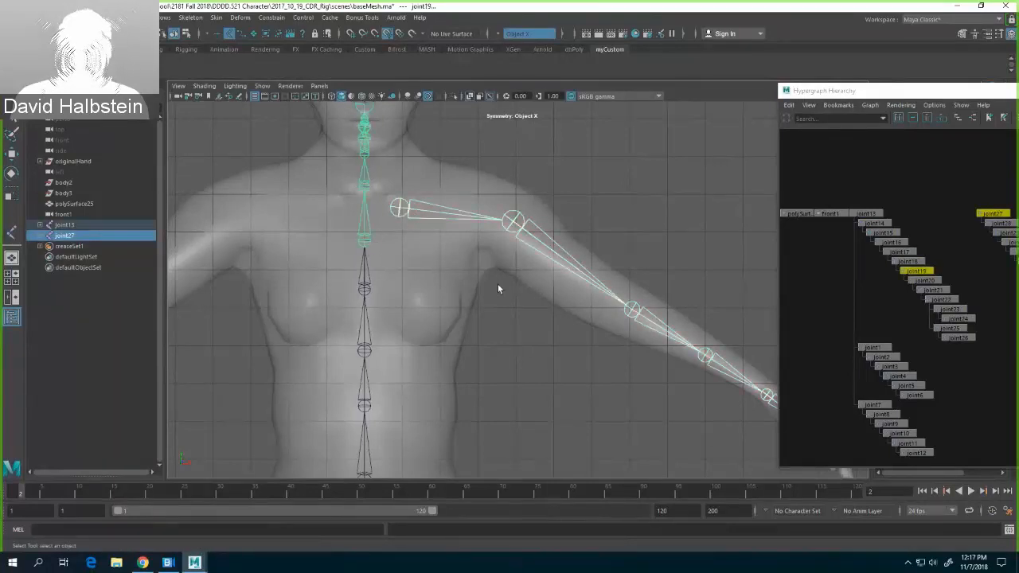
Step: Parent the arm joint chain starting at joint27 to the upper spine joint, joint19
key("p")
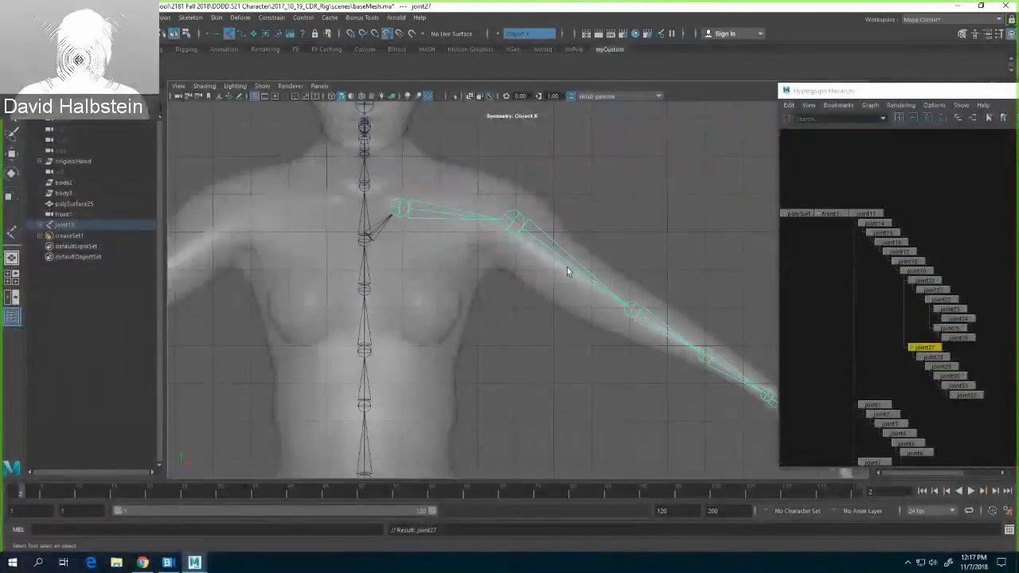
Step: Test-rotate the arm at the shoulder joint, undo it, and try selecting the clavicle and shoulder joints together for rotation
key("Down")
key("e")
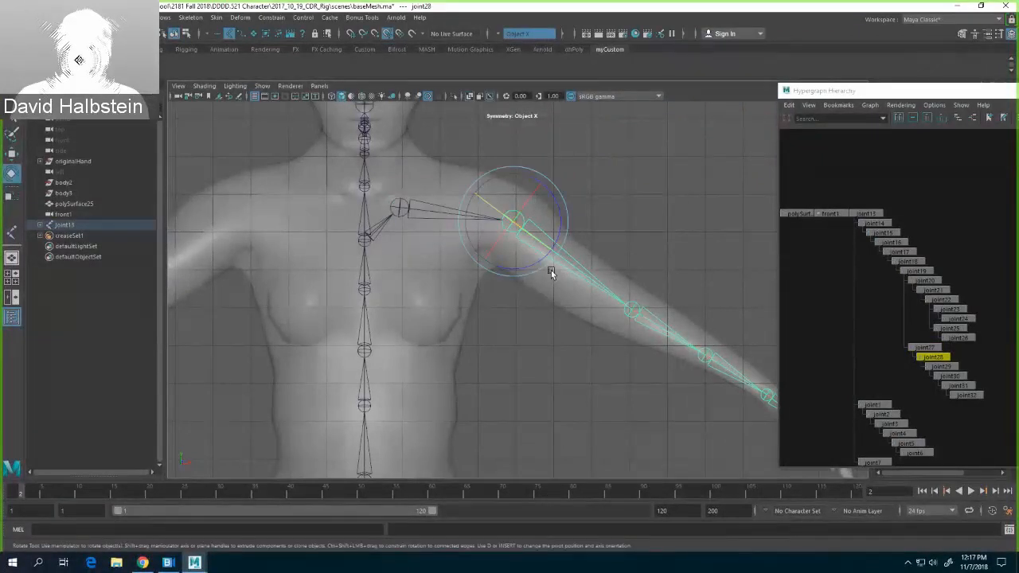
left_click_drag(546, 255, 546, 238)
key("ctrl+z")
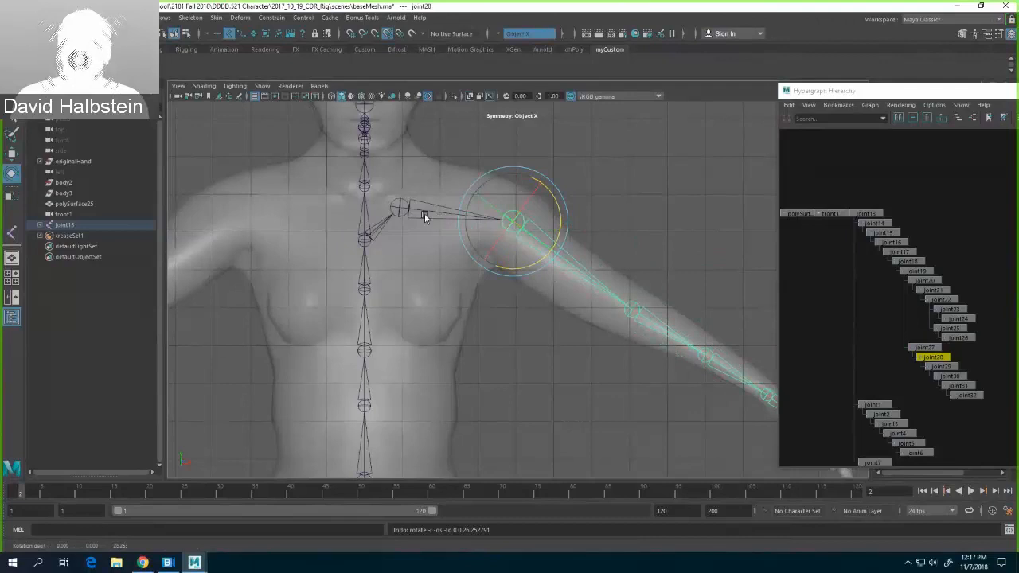
left_click(427, 208)
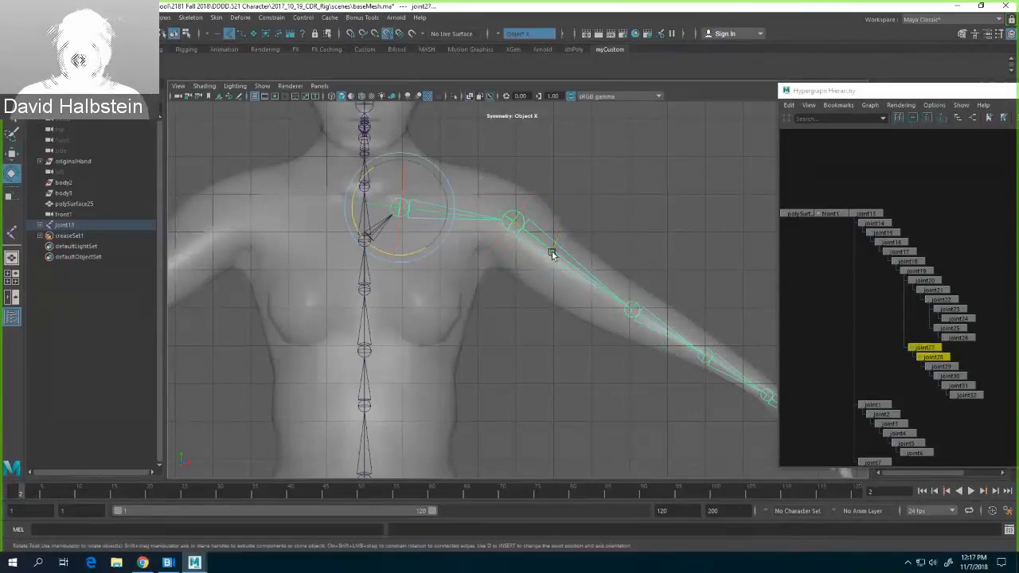
left_click(517, 181)
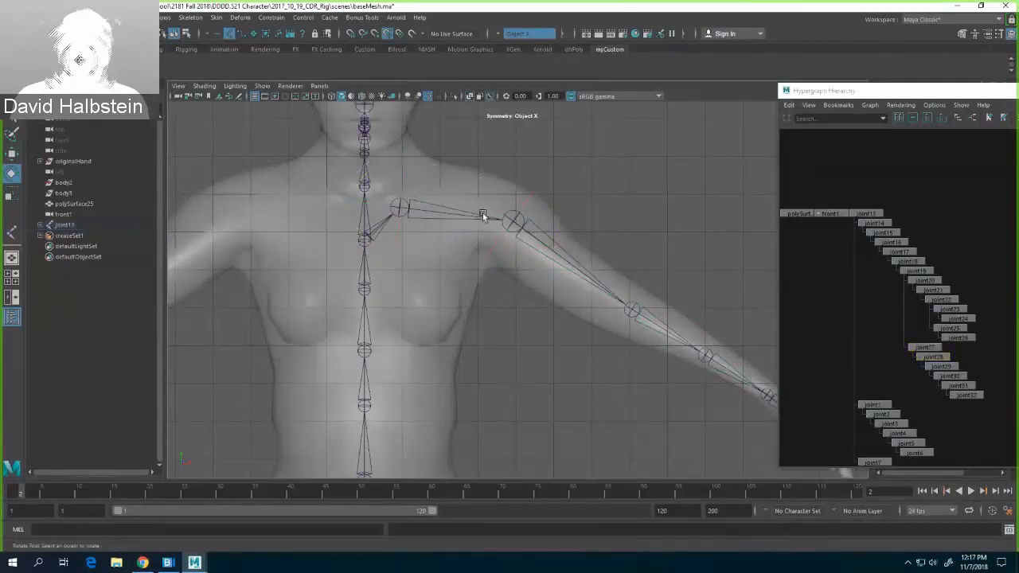
left_click(482, 215)
left_click(538, 249, "shift")
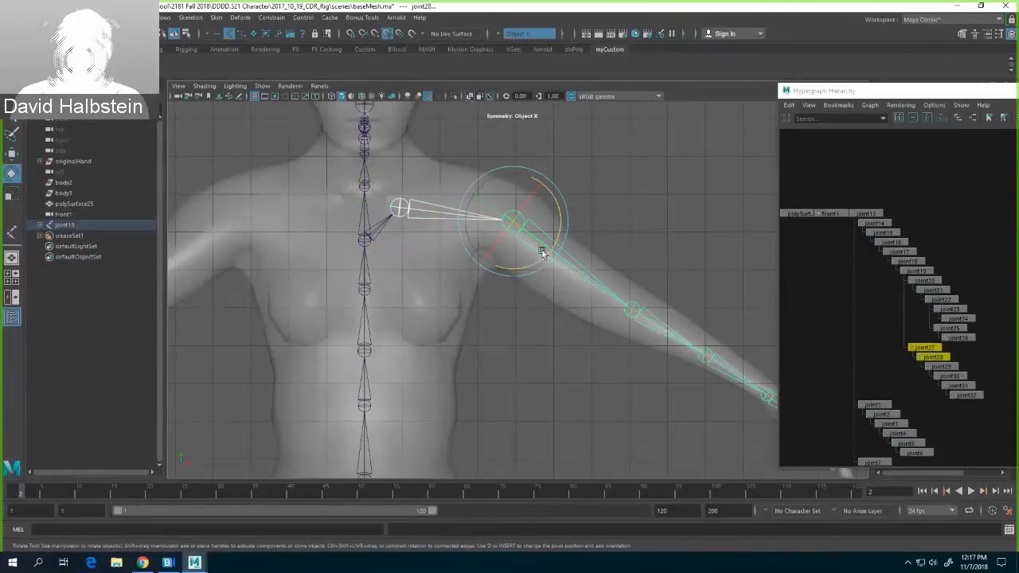
mouse_move(546, 255)
left_mouse_down()
mouse_move(548, 237)
mouse_move(546, 252)
left_mouse_up()
left_click(608, 190)
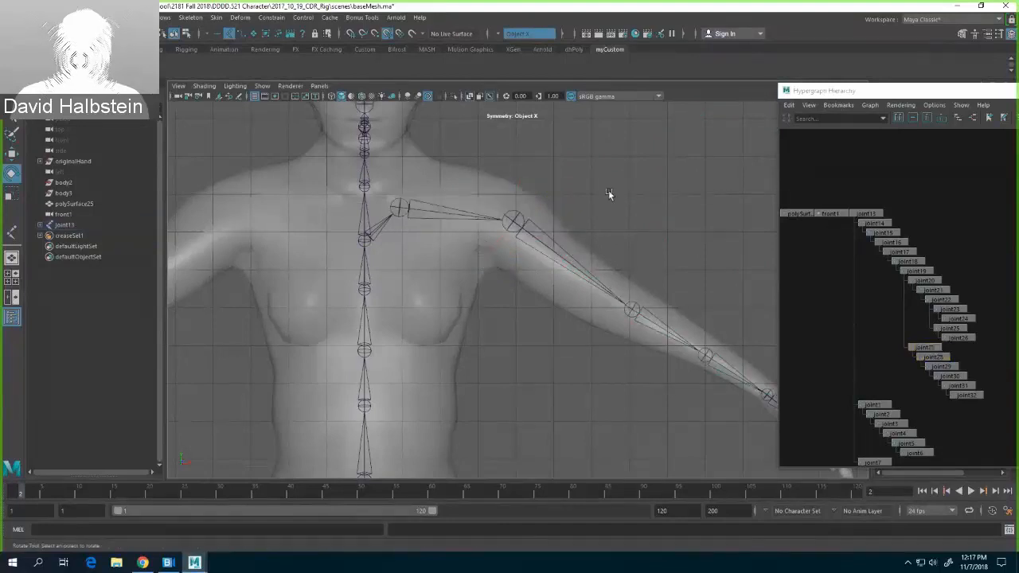
Step: Examine the local rotation axes of the original arm chain from the clavicle joint, joint27, and return to object selection
right_click_drag(604, 179, 590, 206, "alt")
middle_click_drag(597, 219, 620, 174, "alt")
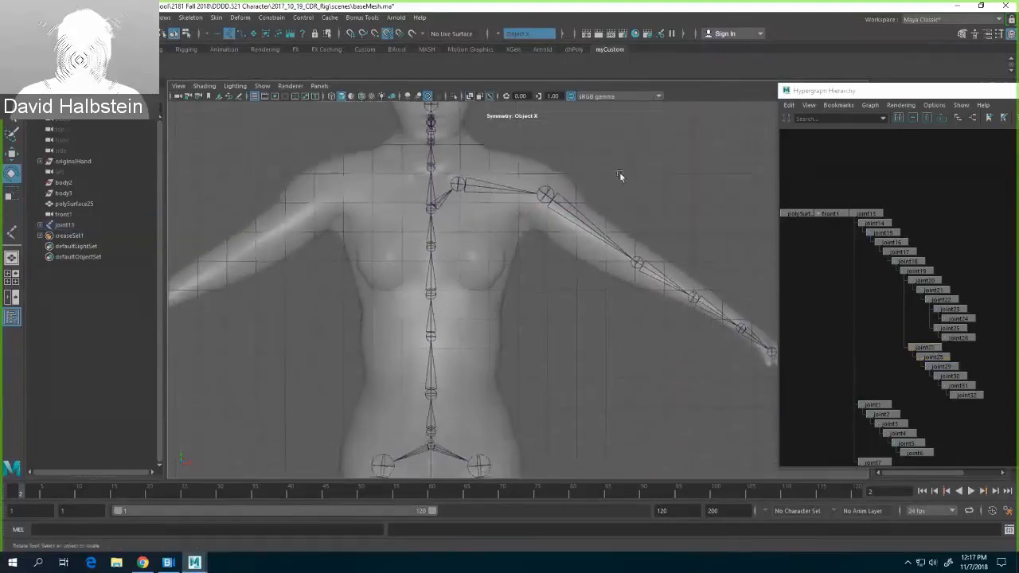
left_click(490, 187)
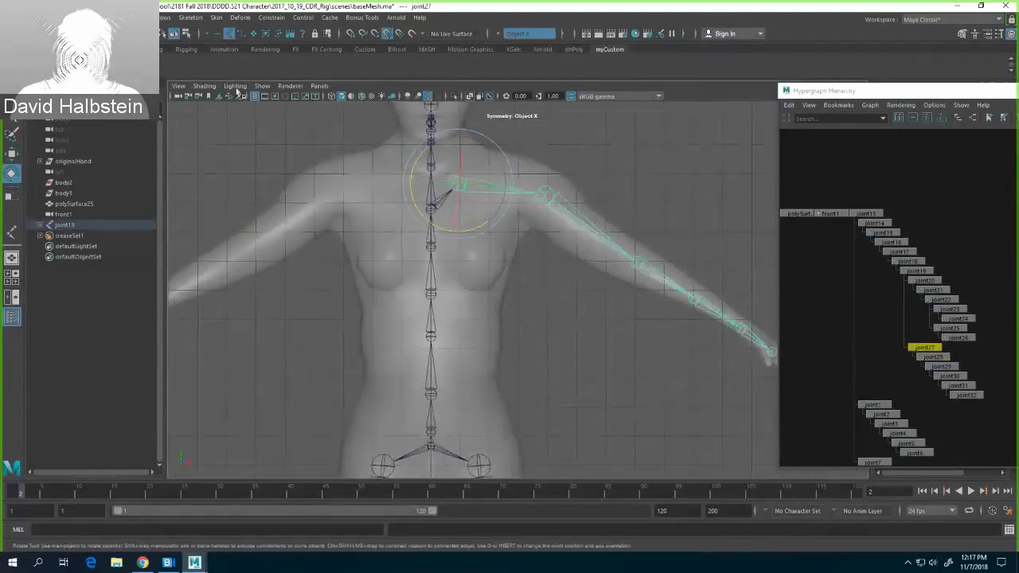
left_click(187, 34)
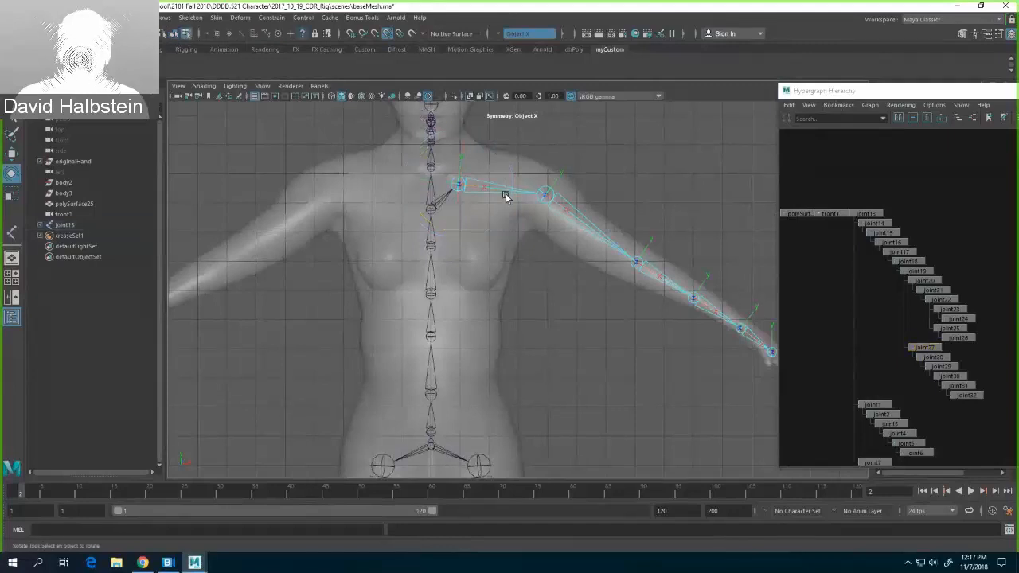
left_click_drag(637, 182, 523, 144, "alt")
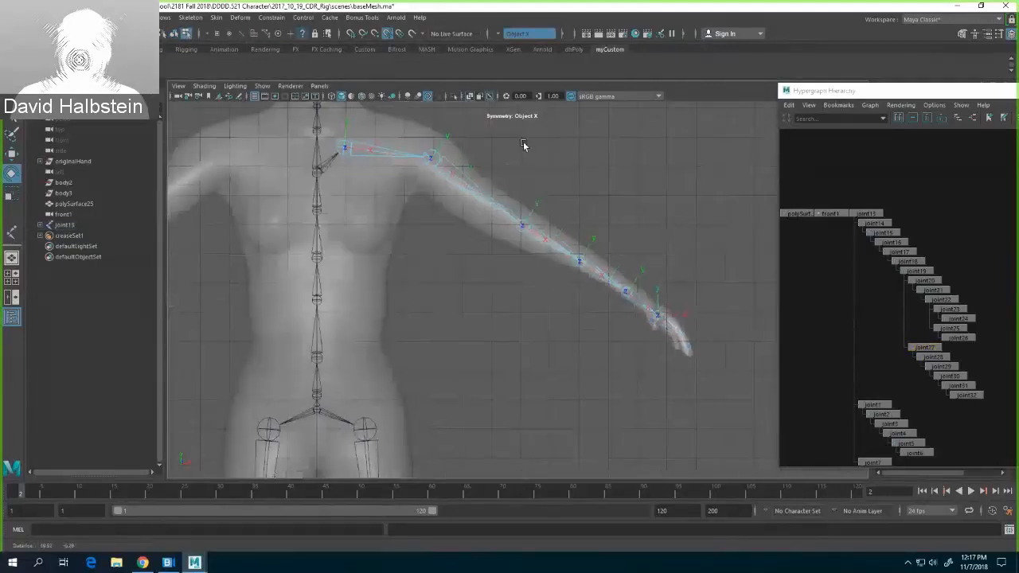
key("super")
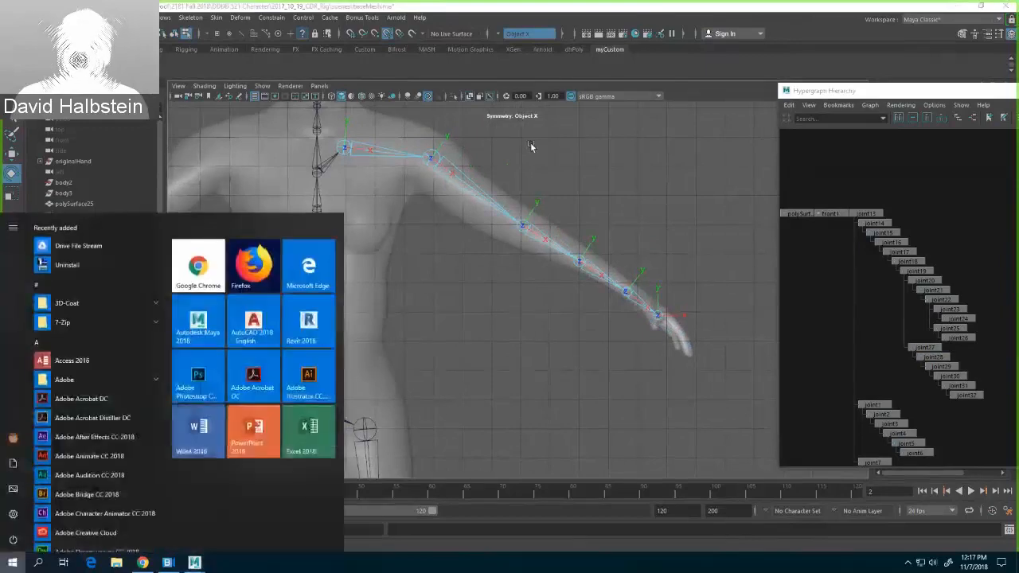
key("super")
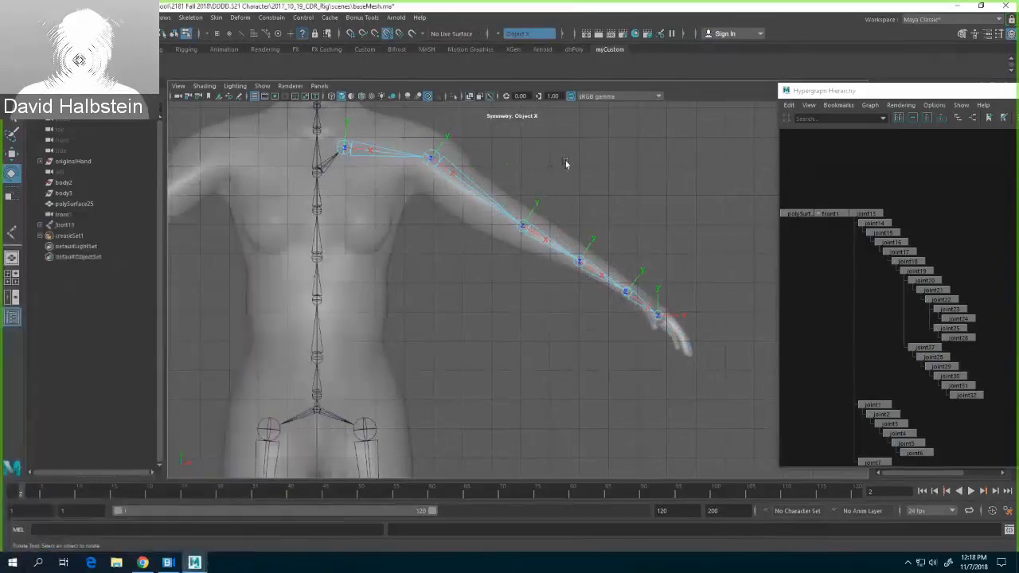
left_click_drag(565, 160, 566, 185, "alt")
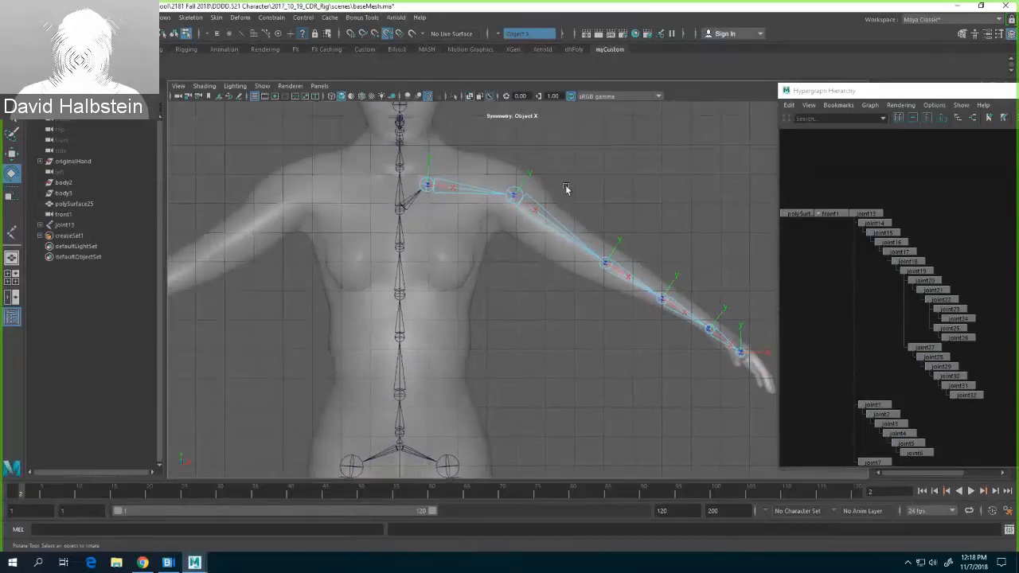
key("F8")
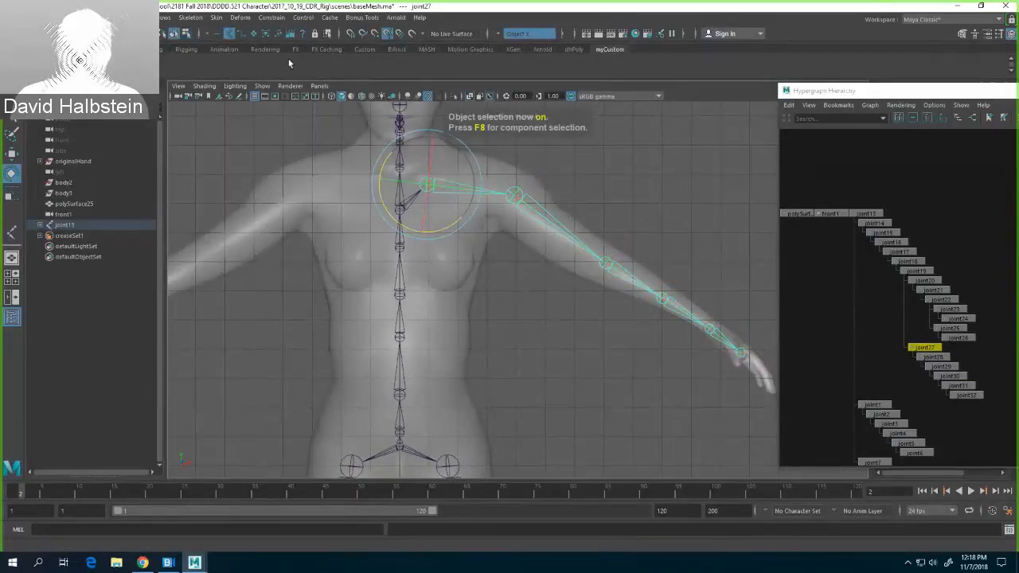
Step: Mirror the arm joint chain from the clavicle joint, joint27, to the opposite side of the body
key("e")
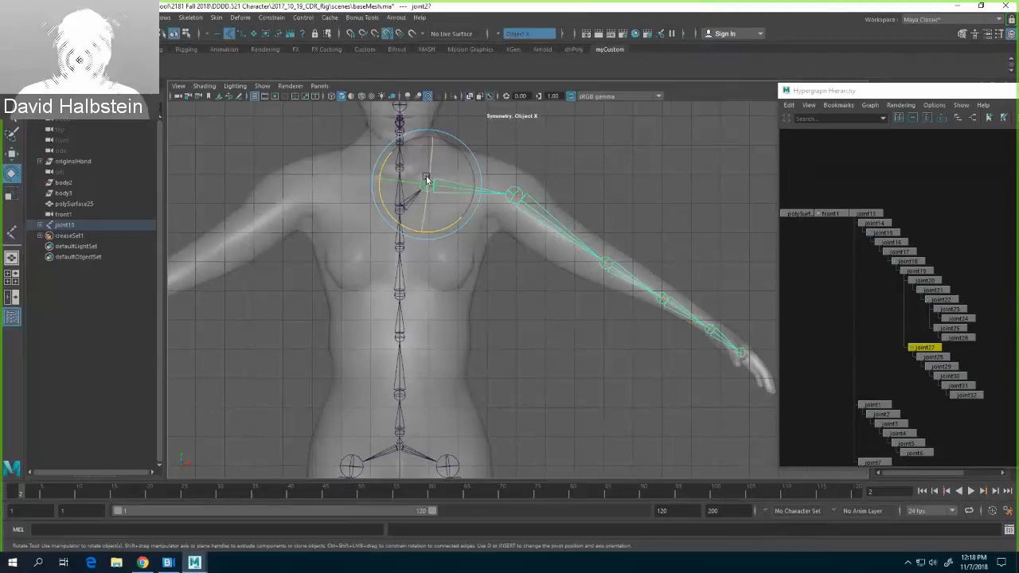
left_click(191, 18)
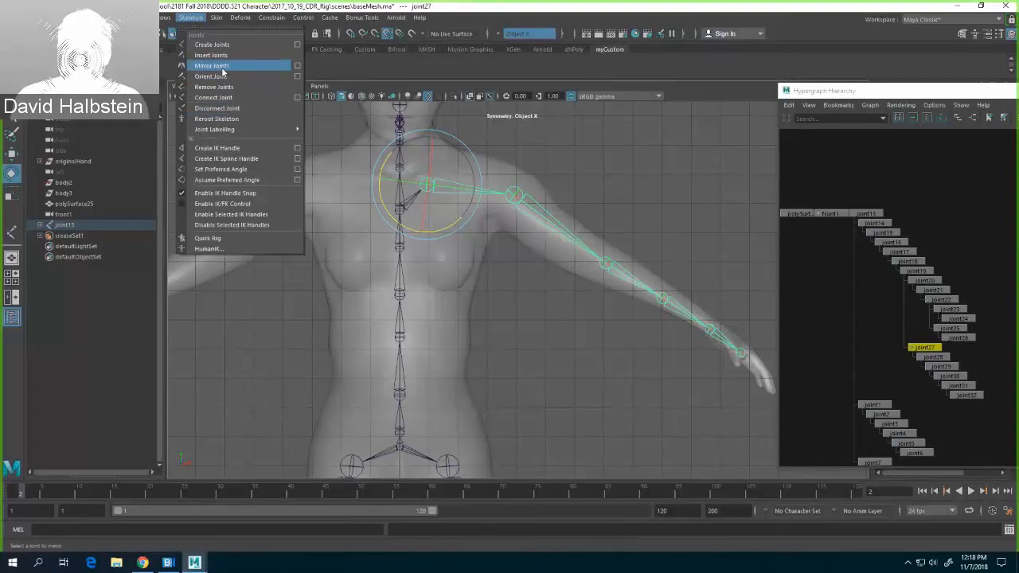
left_click(223, 68)
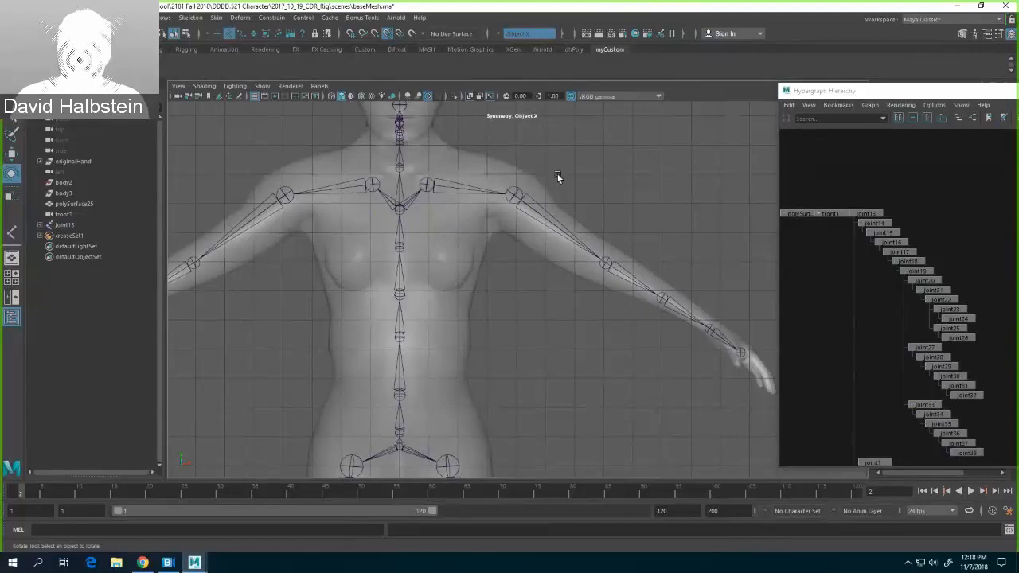
Step: Inspect the local rotation axes of the mirrored arm from its shoulder joint and return to object selection
middle_click_drag(583, 158, 737, 155, "alt")
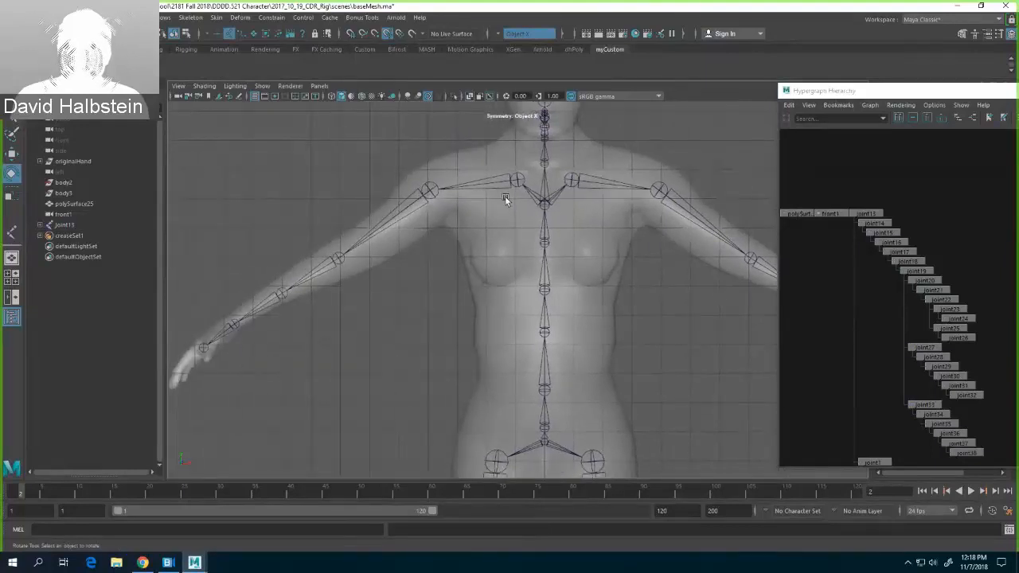
left_click(415, 200)
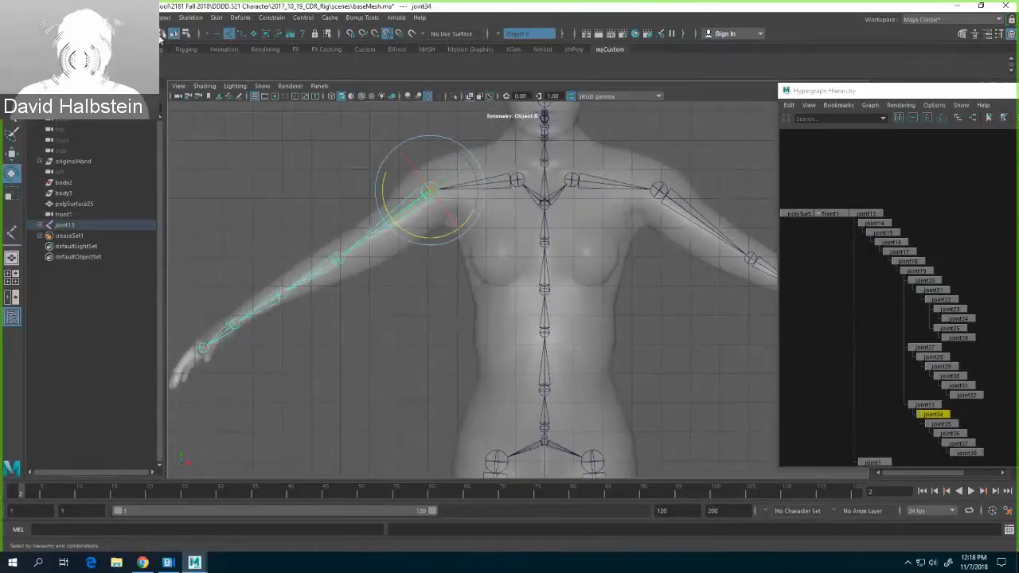
left_click(186, 34)
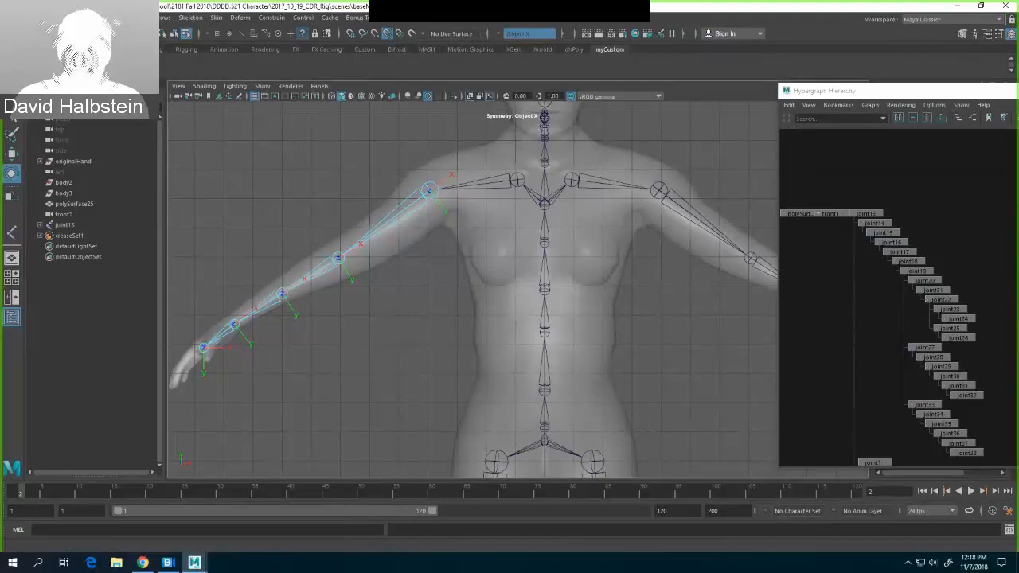
key("q")
key("F8")
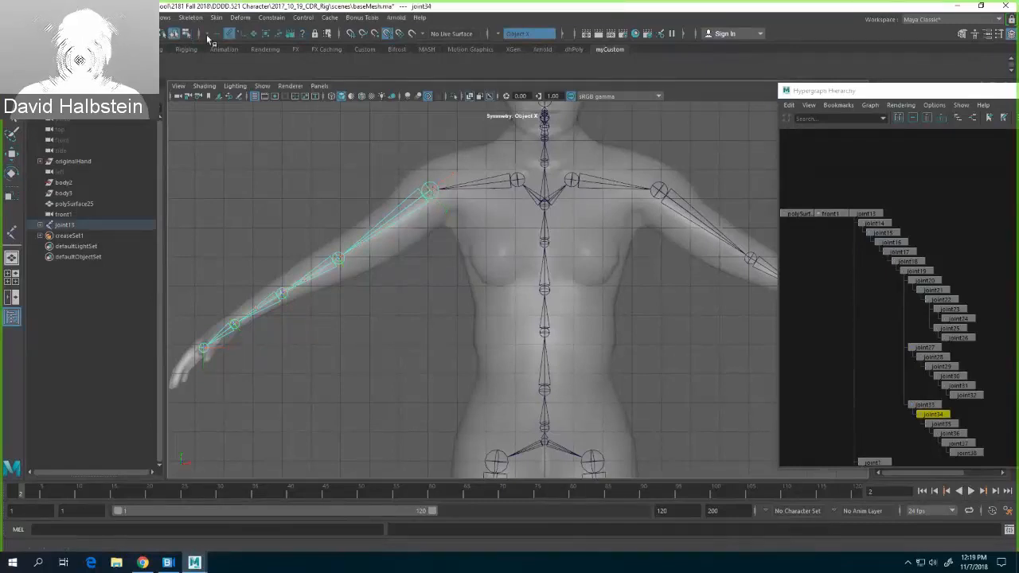
Step: Orient the joints of the mirrored arm chain from its clavicle joint and check their local rotation axes
left_click(519, 182)
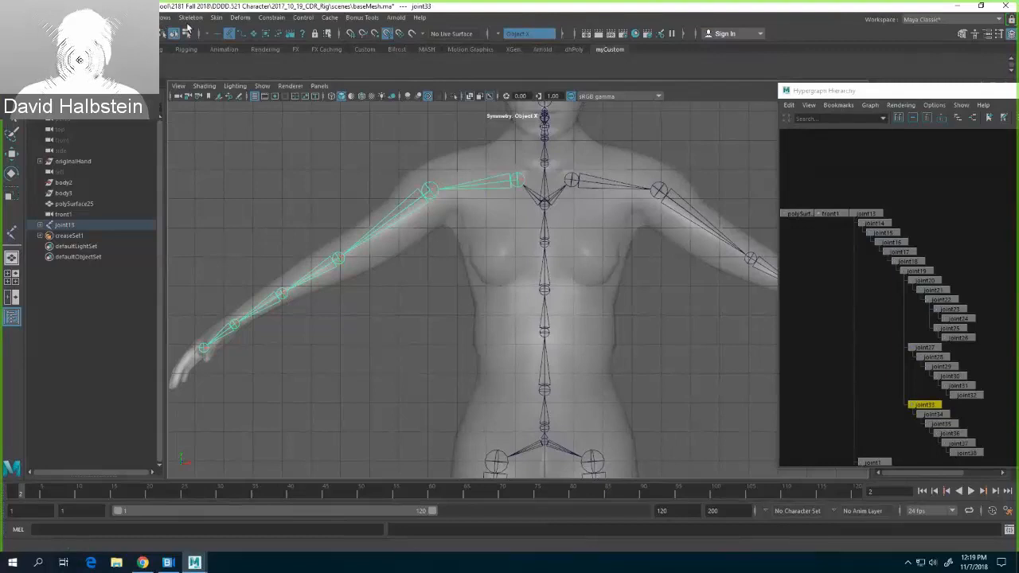
left_click(191, 17)
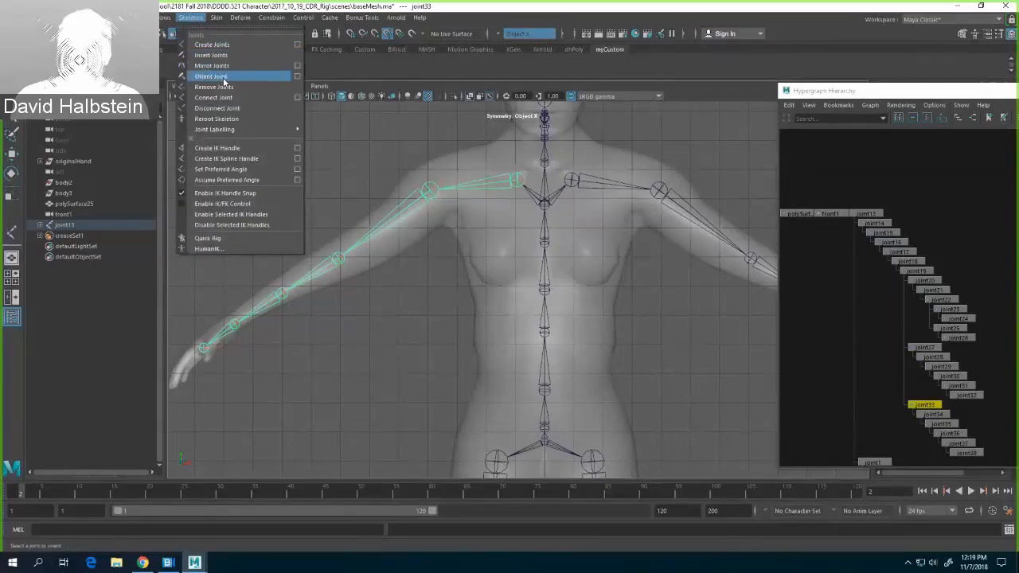
left_click(223, 76)
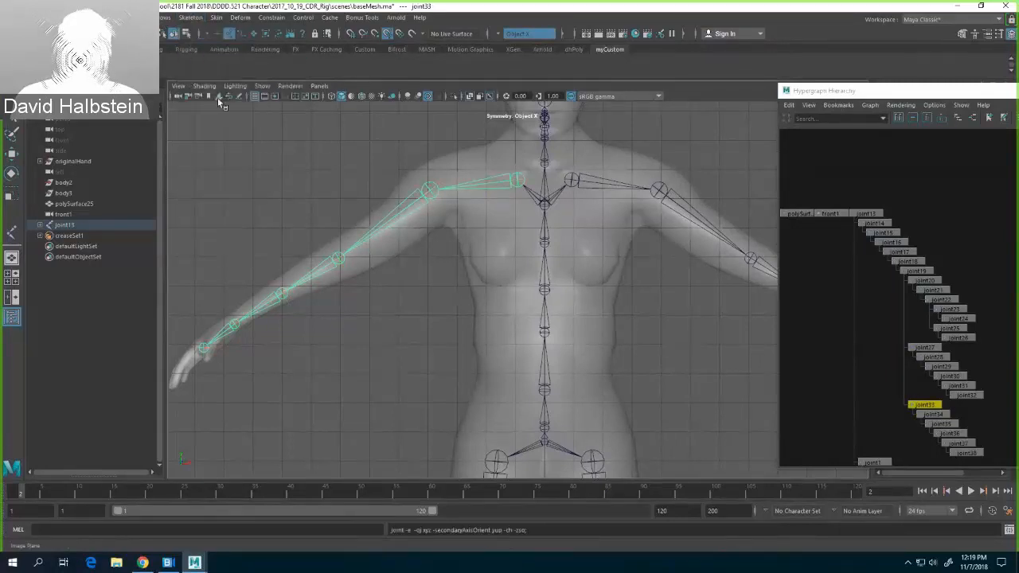
left_click(186, 34)
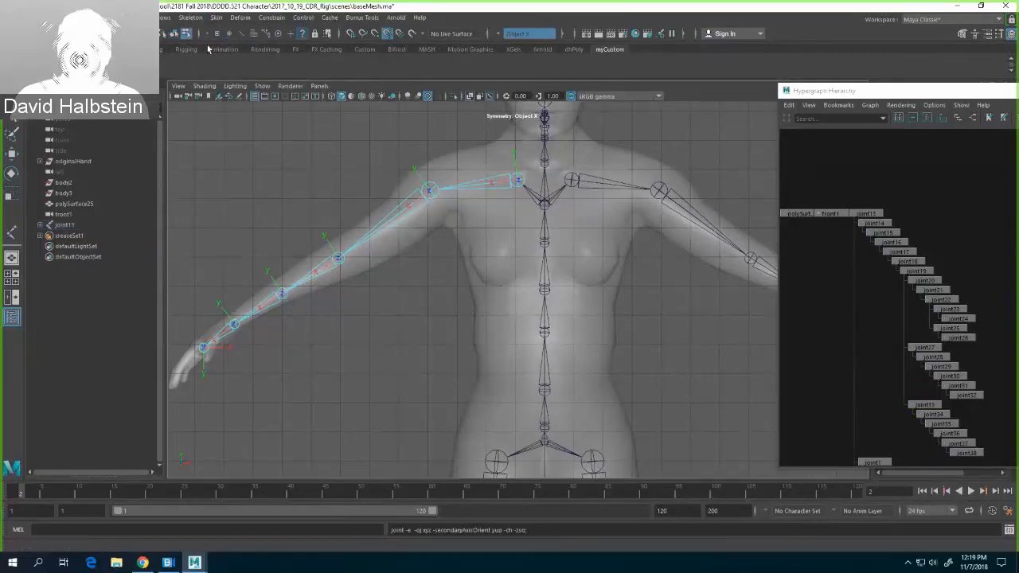
left_click(174, 34)
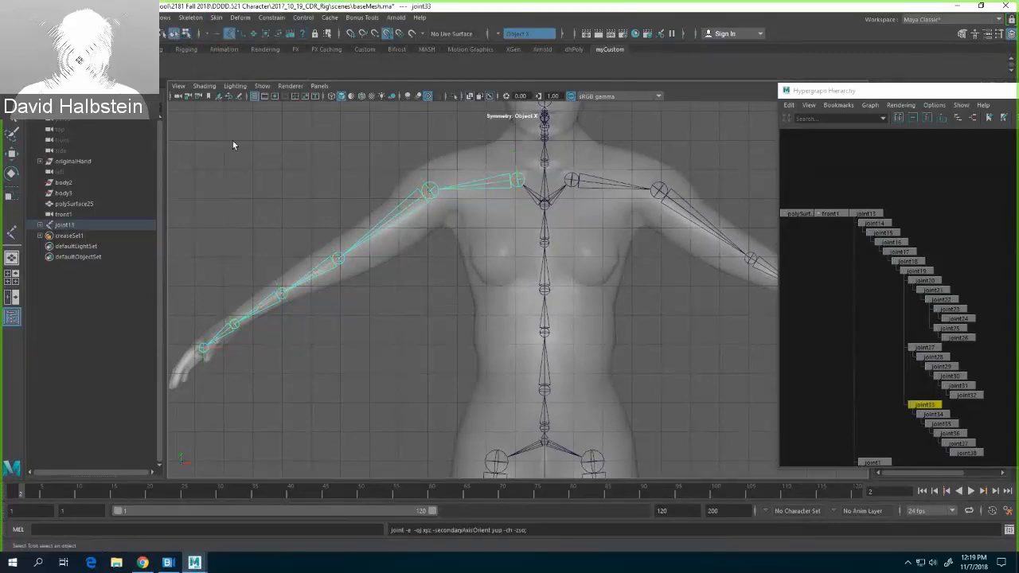
left_click(232, 141)
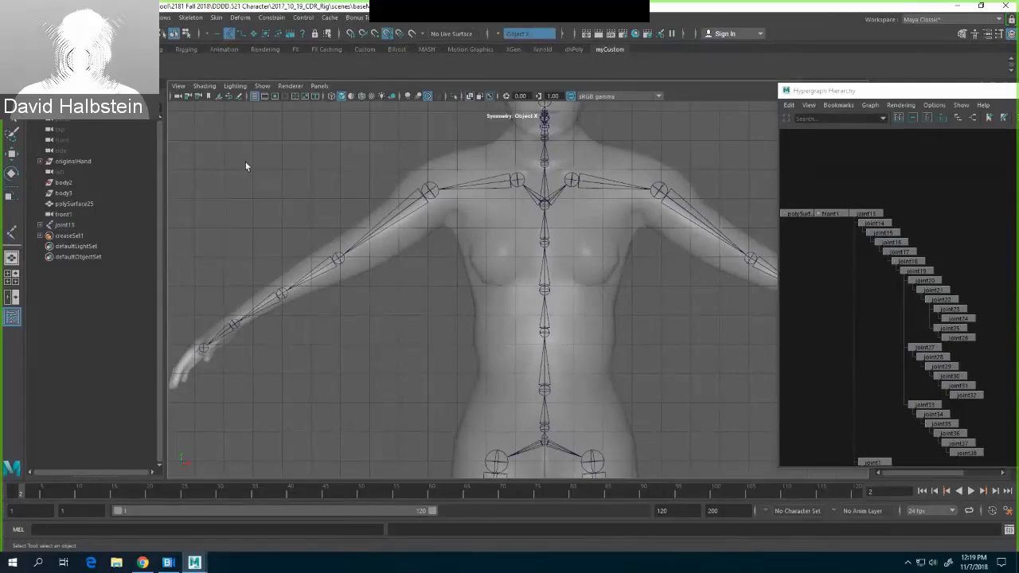
Step: Start saving the scene as a new file and name it baseMeshSkeleton_NoBind
scroll(385, 299, "down", 8)
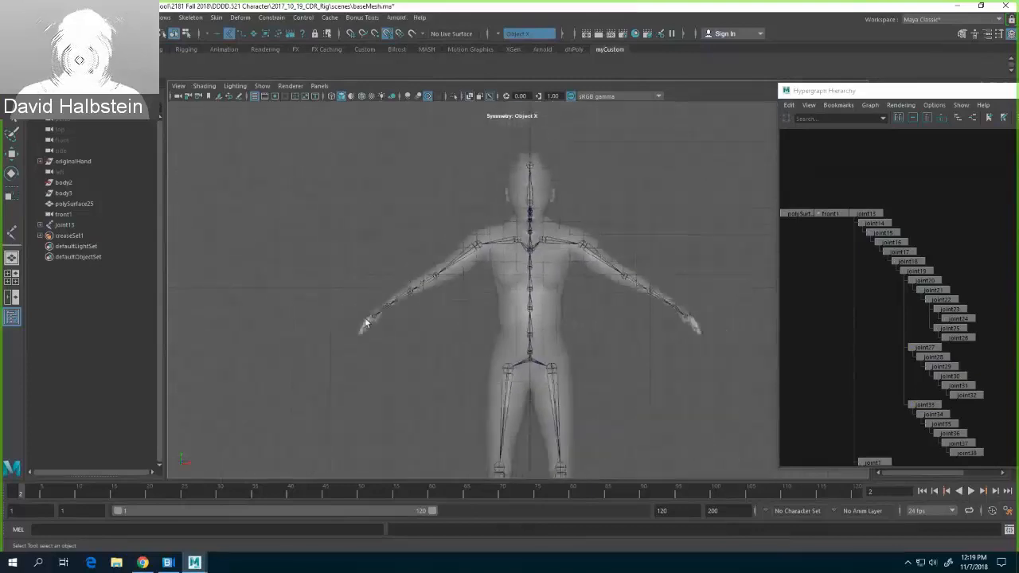
middle_click_drag(648, 367, 541, 294, "alt")
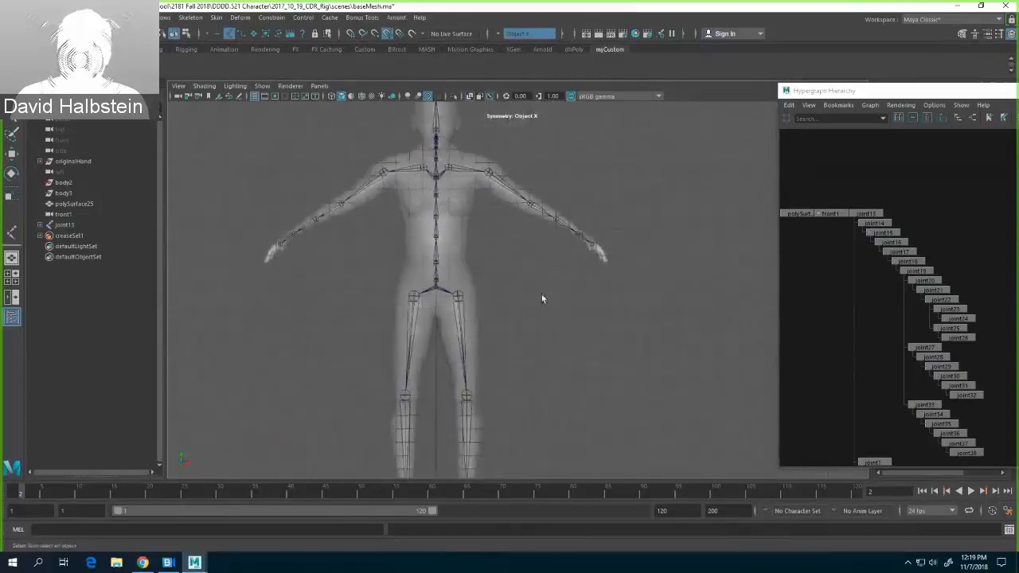
scroll(539, 306, "down", 3)
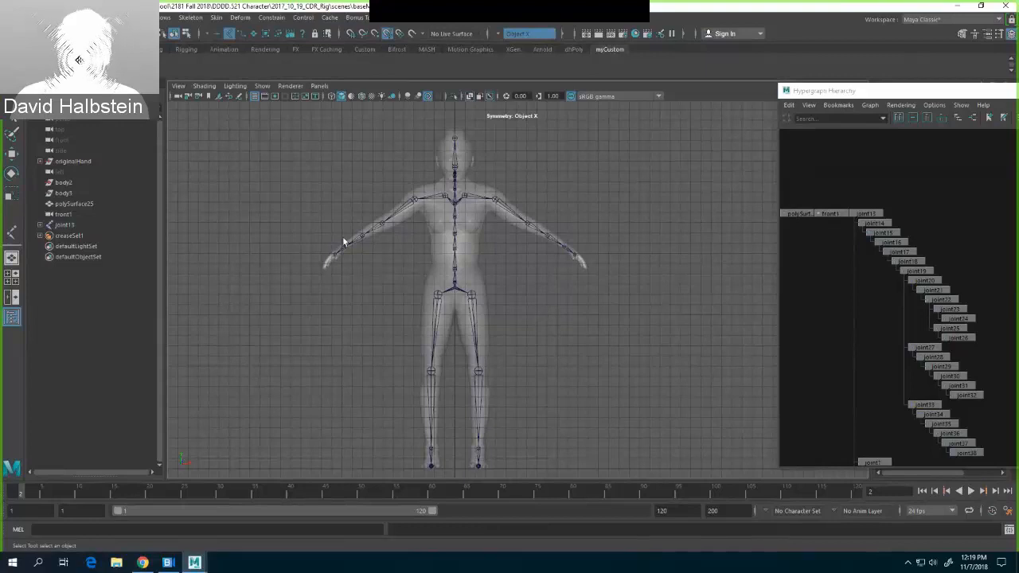
left_click(17, 18)
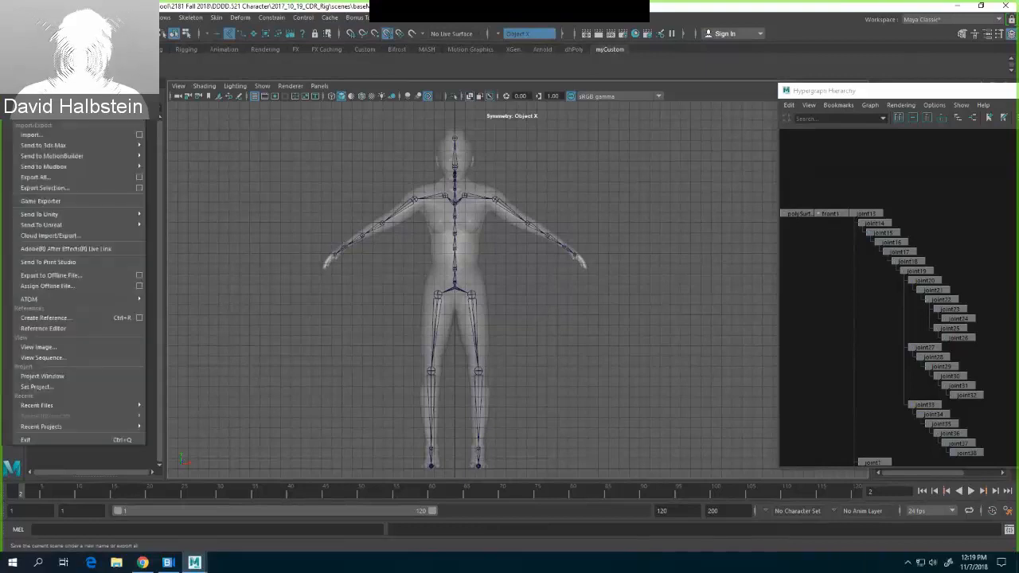
left_click(56, 67)
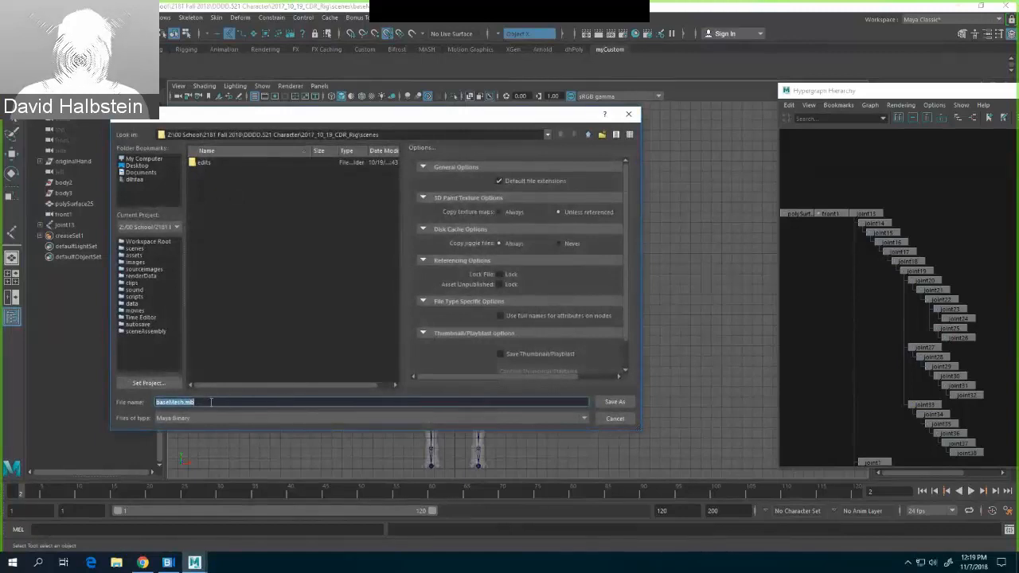
type("base")
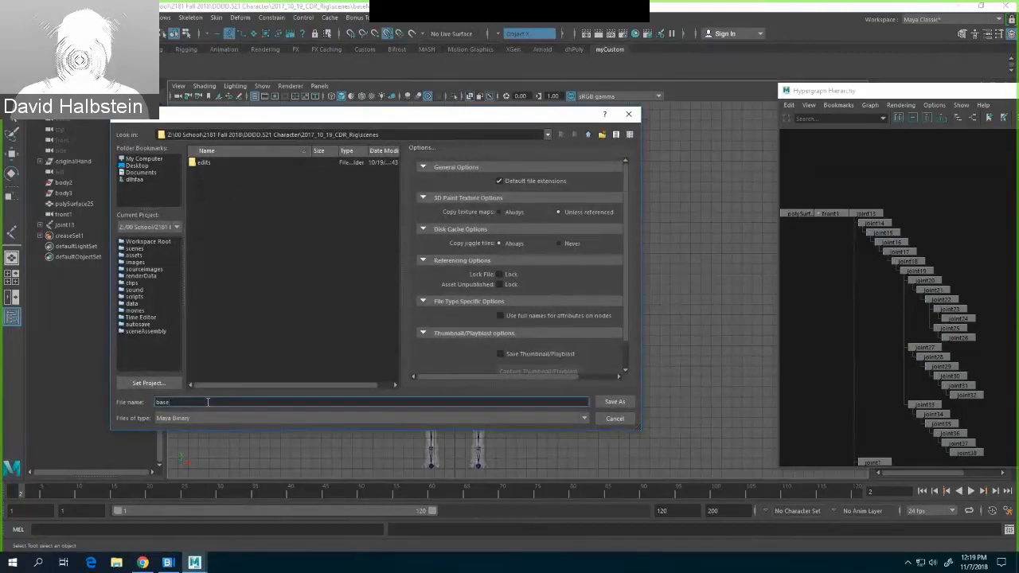
type("Mesh")
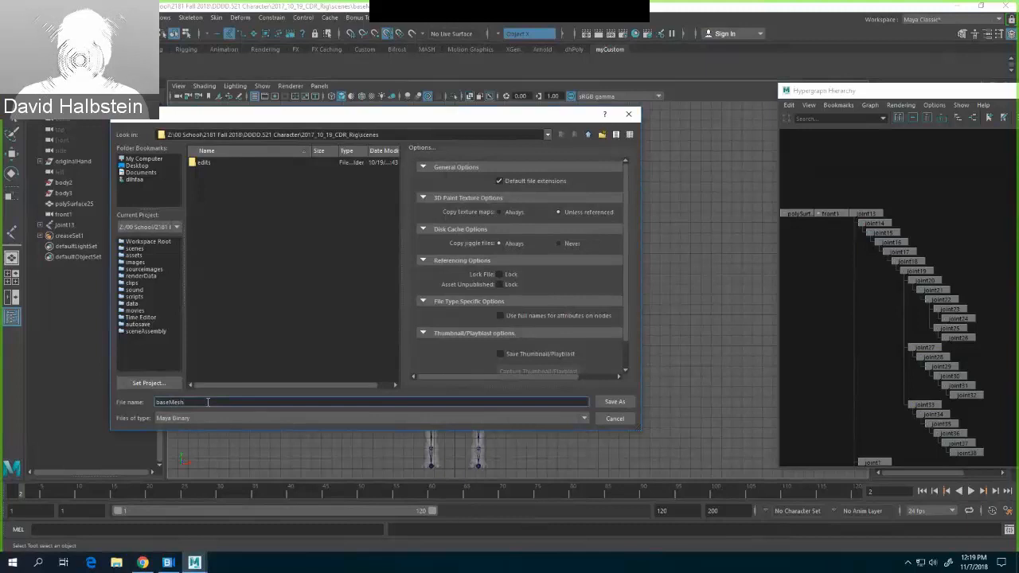
type("R")
type("Skeleton")
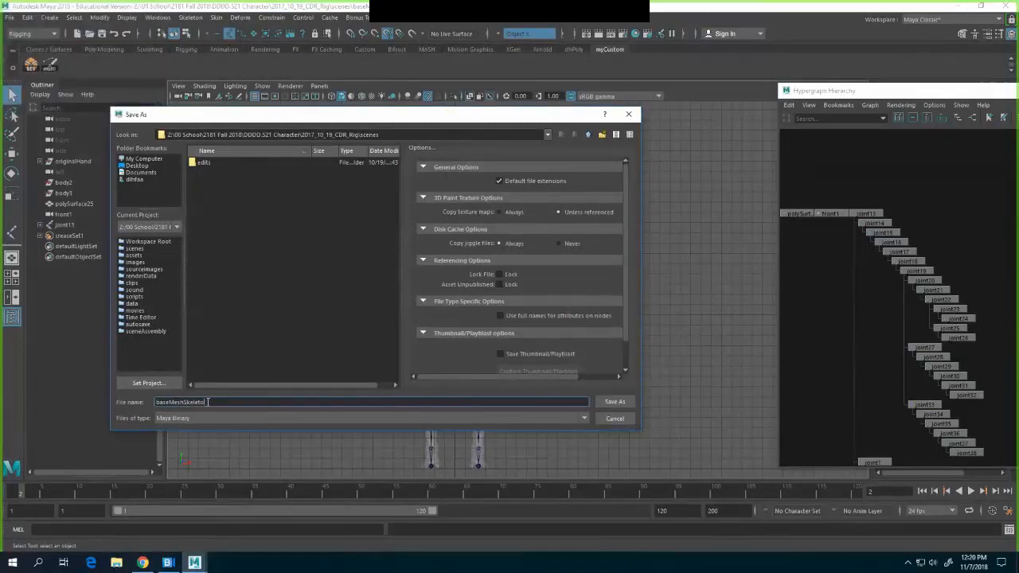
type("_No")
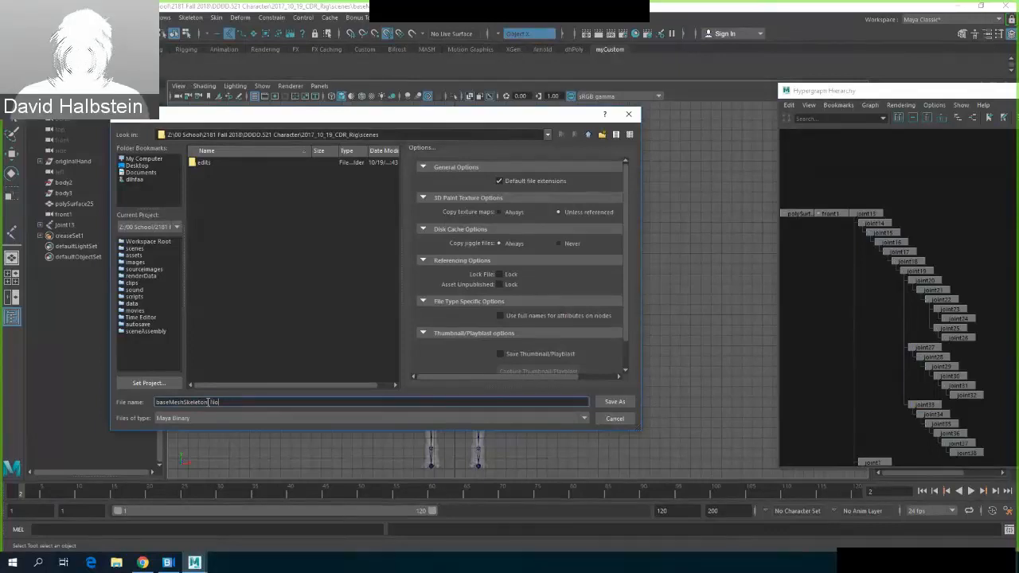
type("Bind")
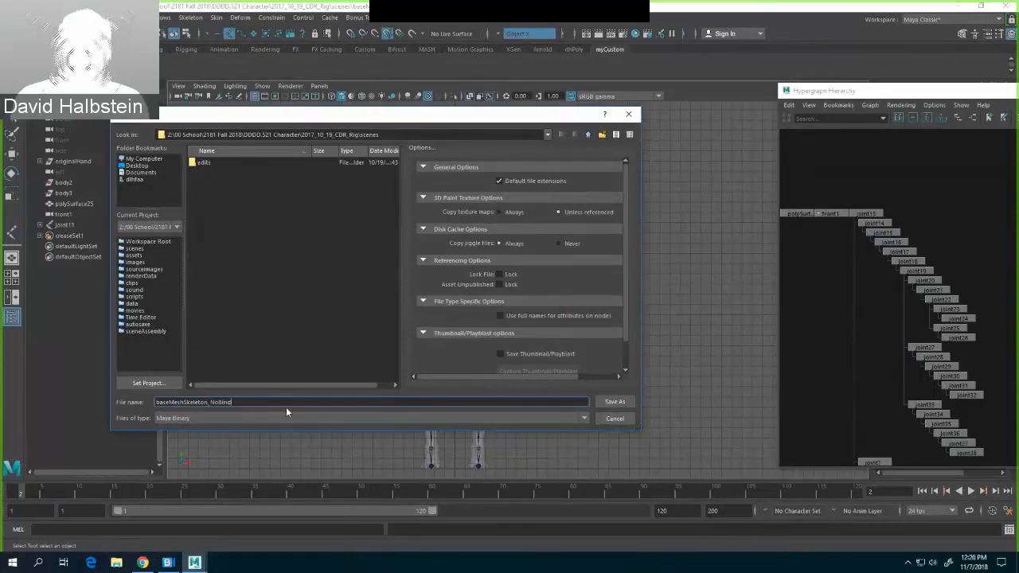
Step: Set the new scene's file type to Maya ASCII and complete the save, accepting the student version notice
left_click(250, 417)
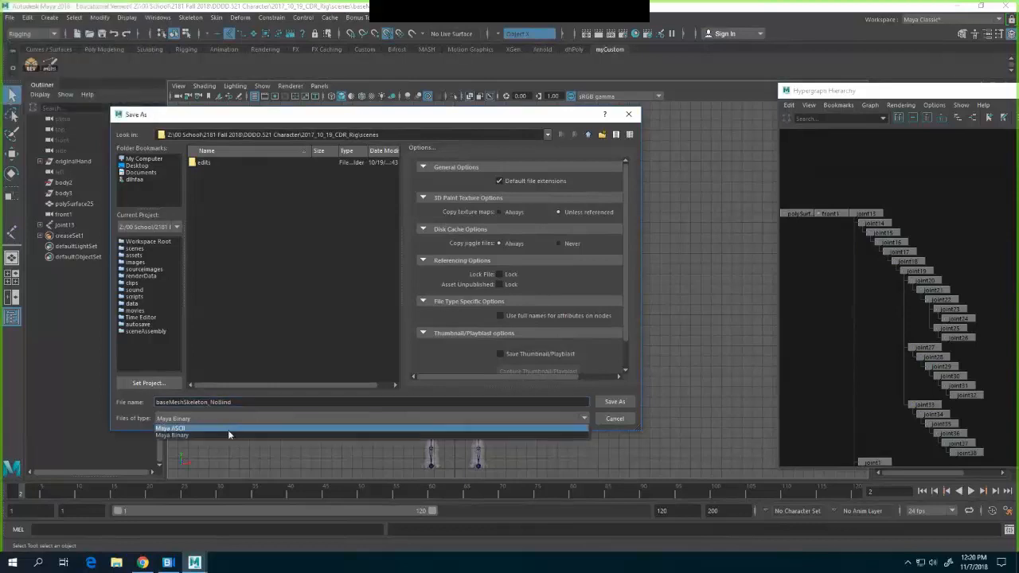
left_click(228, 430)
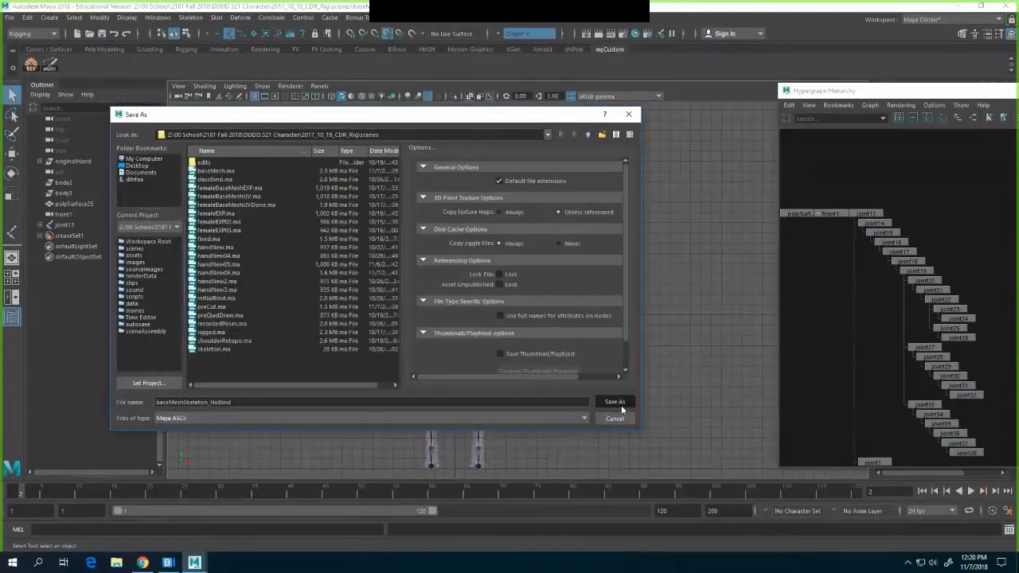
left_click(619, 403)
left_click(488, 291)
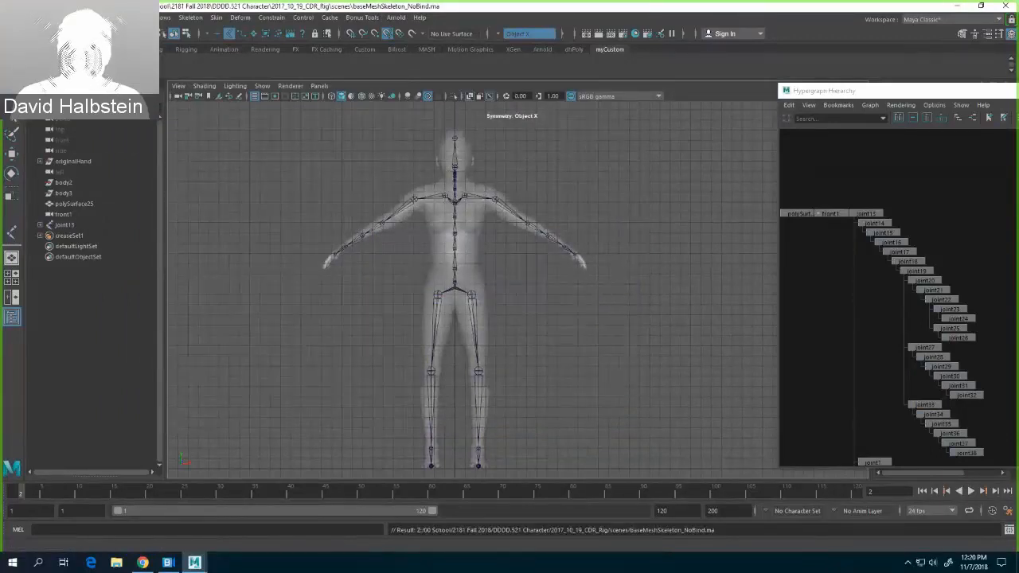
Step: Save another copy of the scene as testBind, accepting the student version notice
left_click(8, 17)
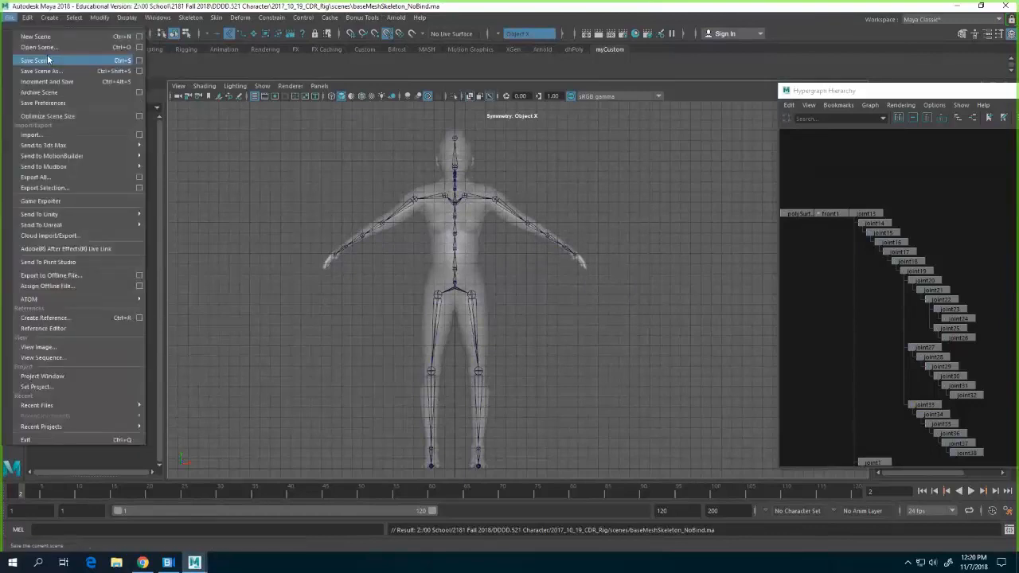
left_click(48, 71)
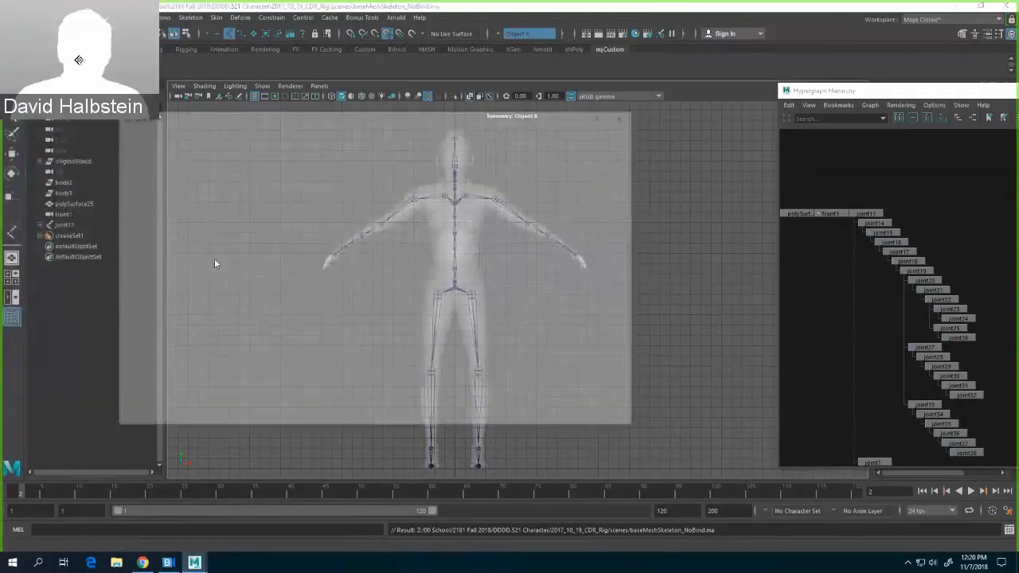
type("s")
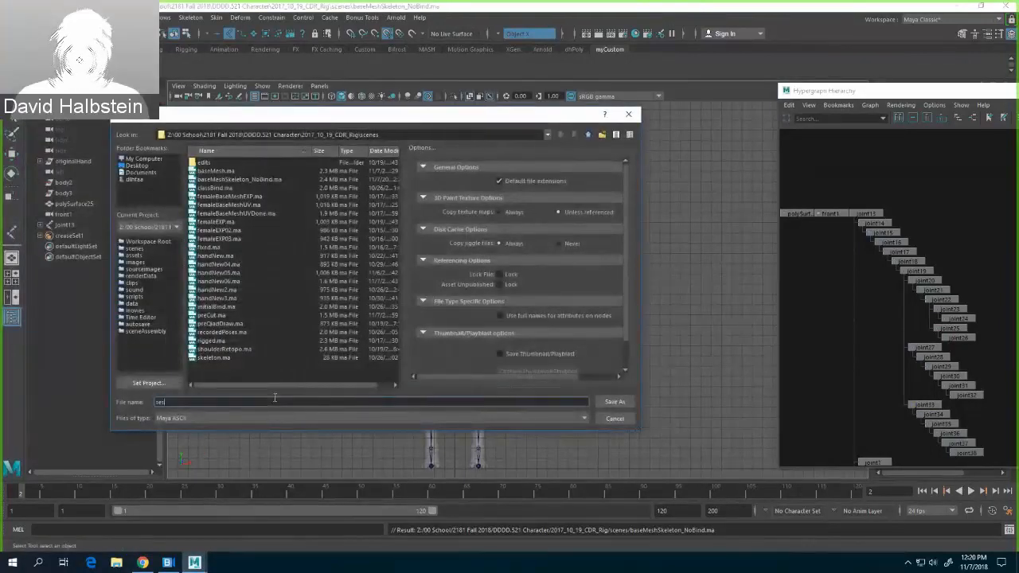
type("estB")
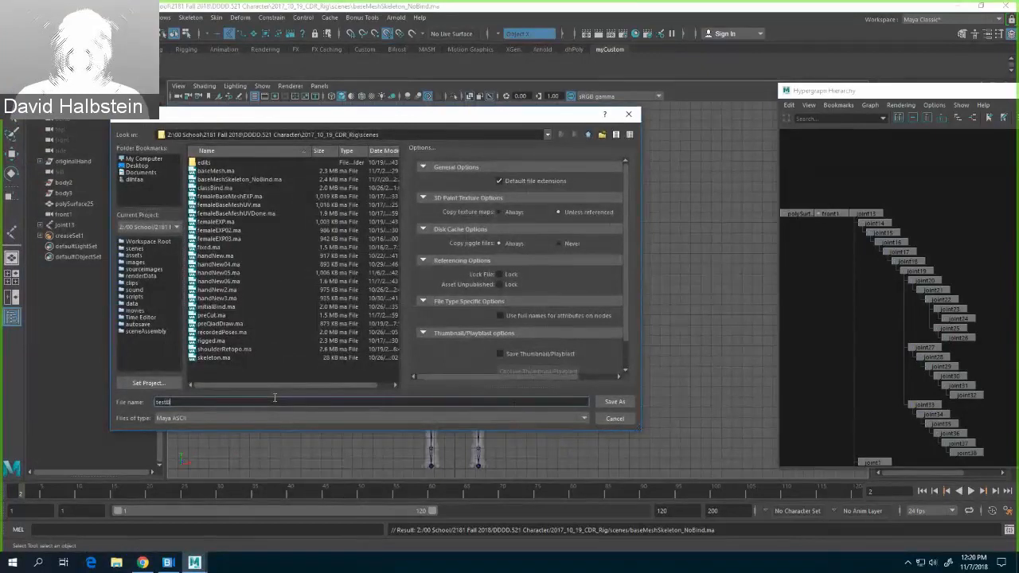
type("ind")
key("Return")
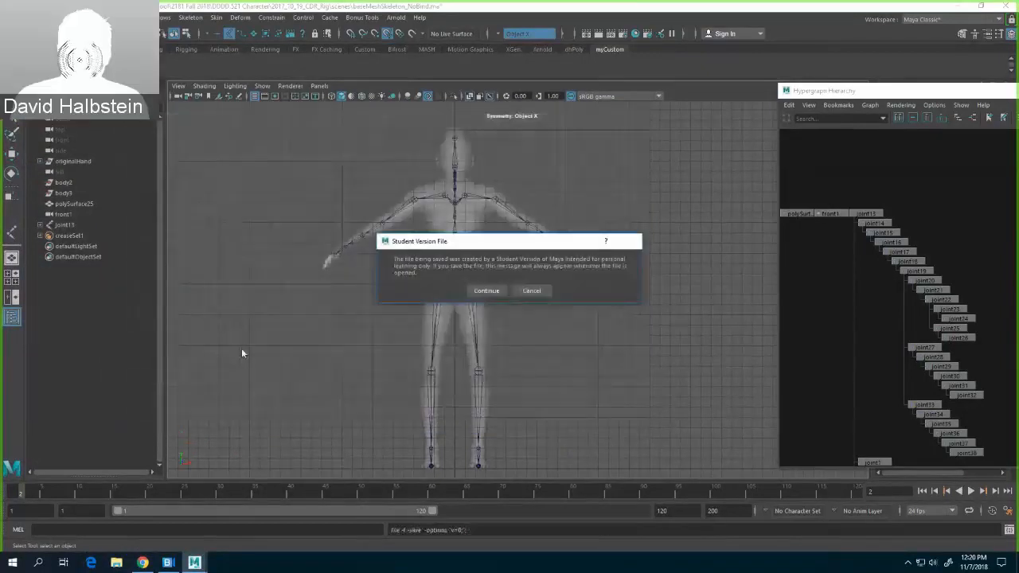
left_click(489, 291)
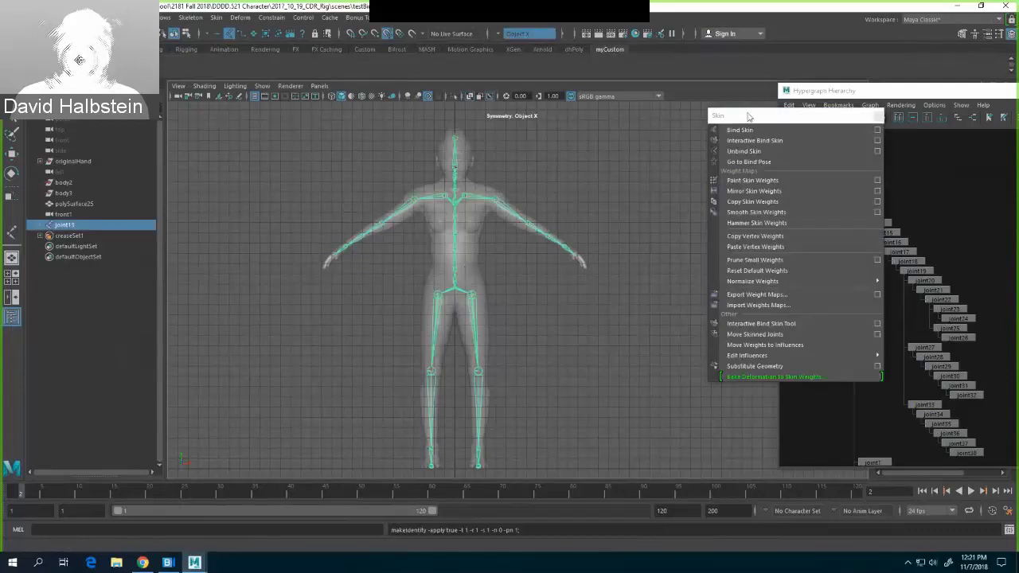
Step: Detach the Skin commands into a floating window and place it beside the character
left_click_drag(748, 117, 664, 207)
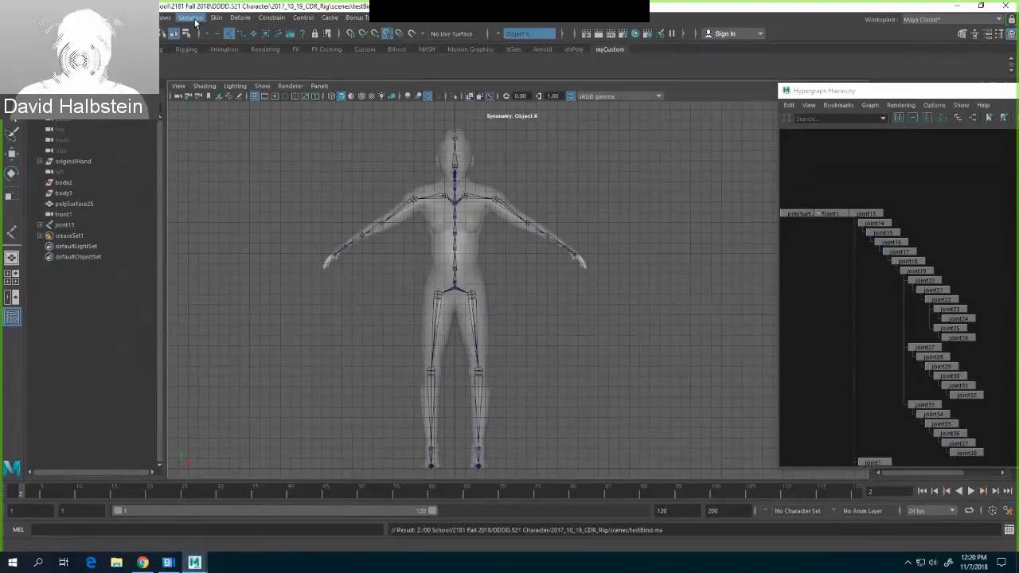
left_click(217, 18)
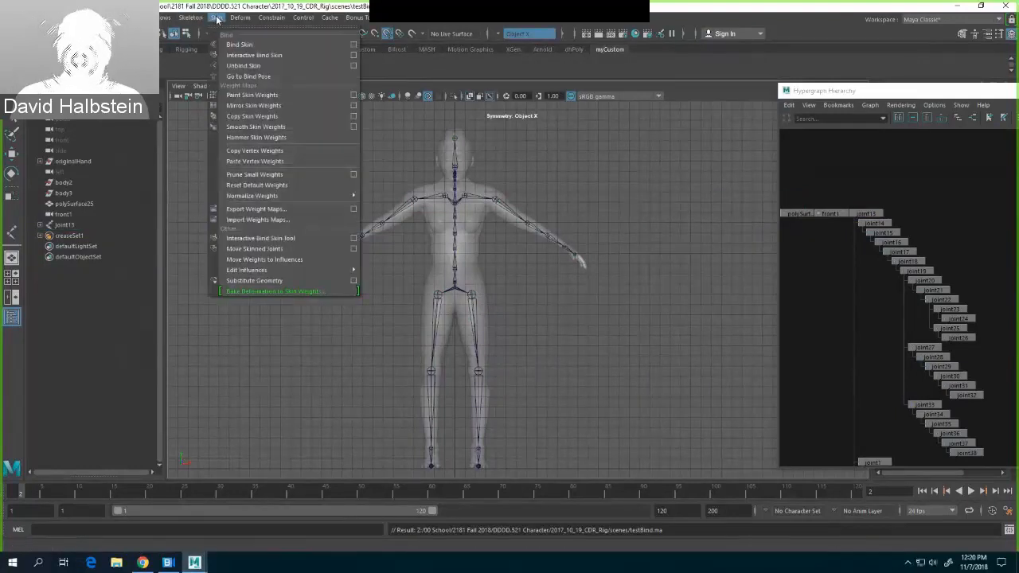
left_click(227, 30)
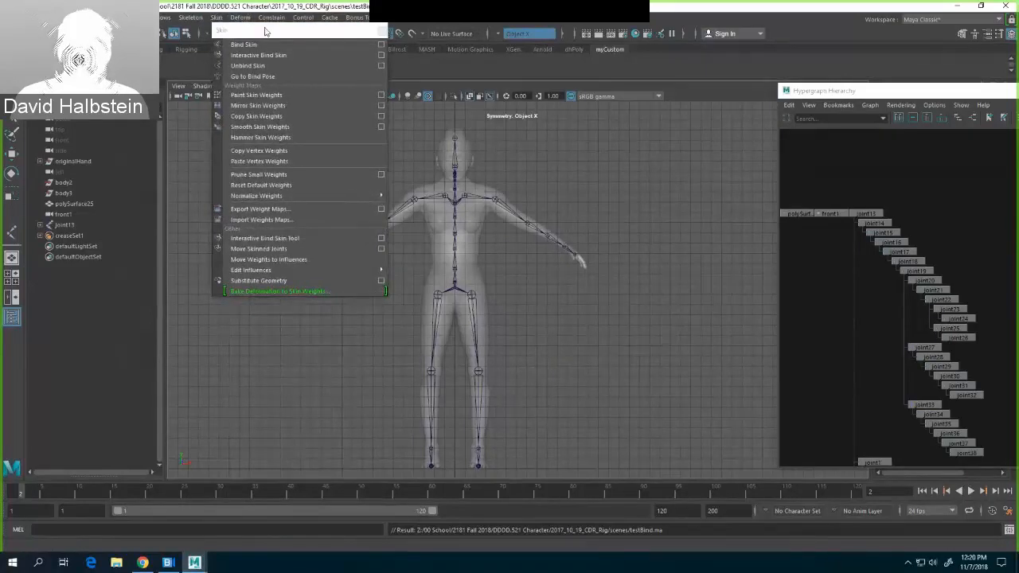
left_click_drag(265, 31, 762, 116)
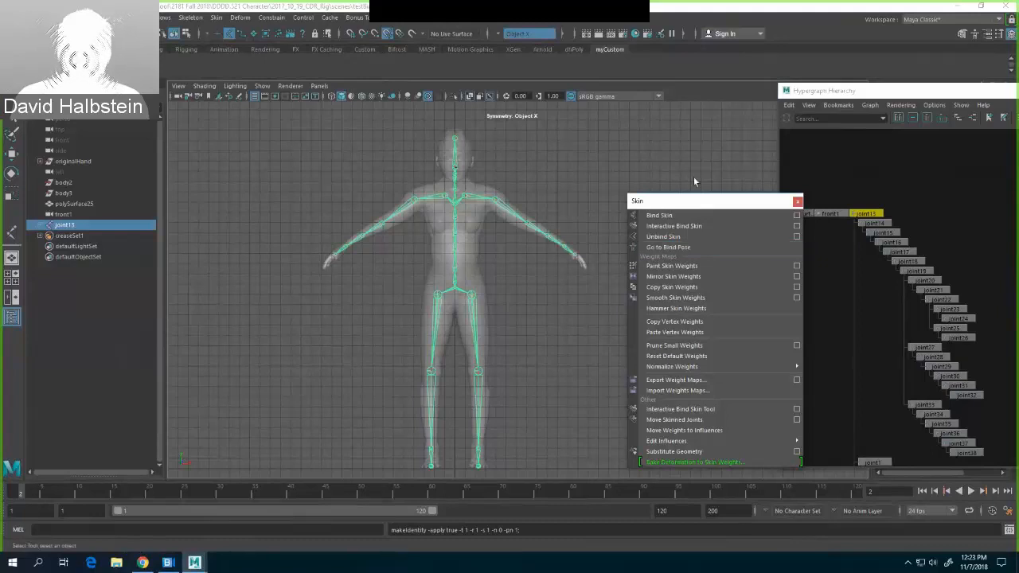
Step: Open the Bind Skin options and set the bind method to Geodesic Voxel
left_click(796, 215)
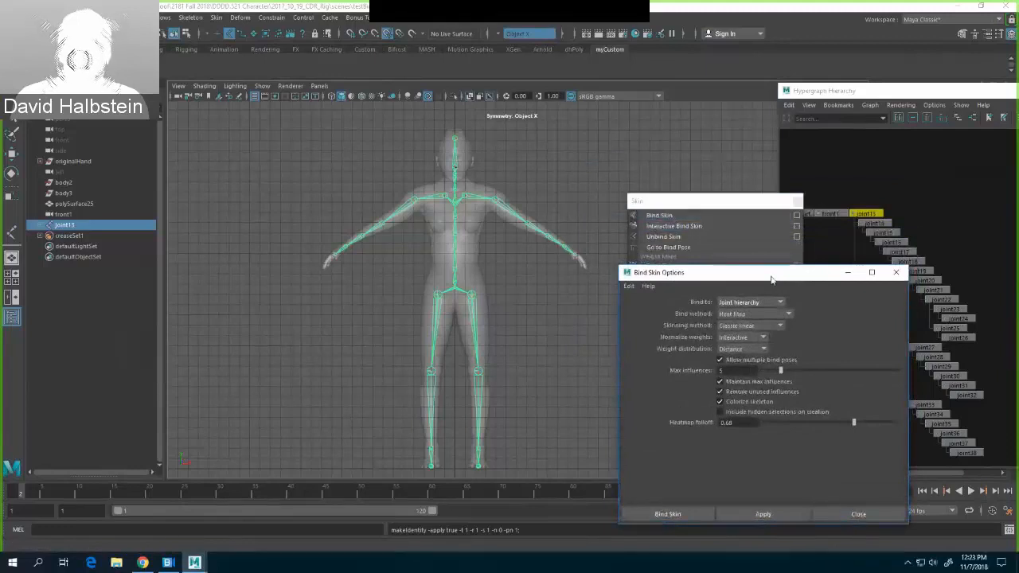
left_click_drag(771, 279, 749, 122)
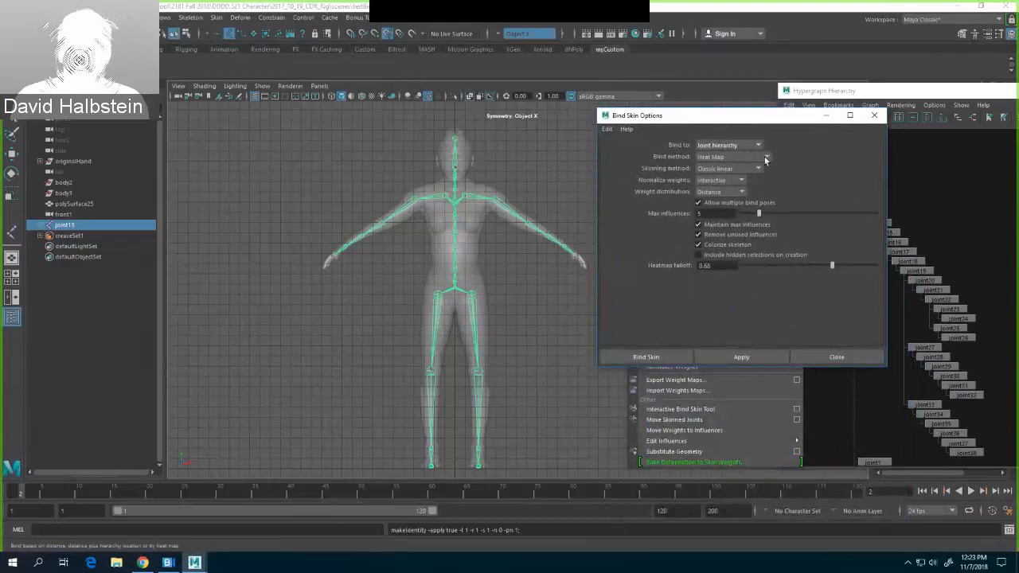
left_click(766, 157)
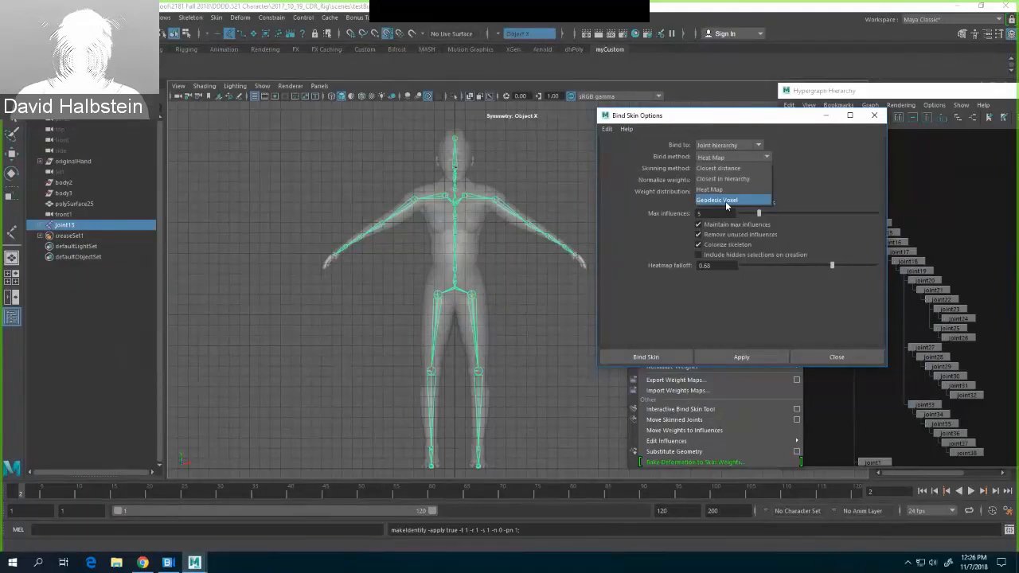
left_click(725, 200)
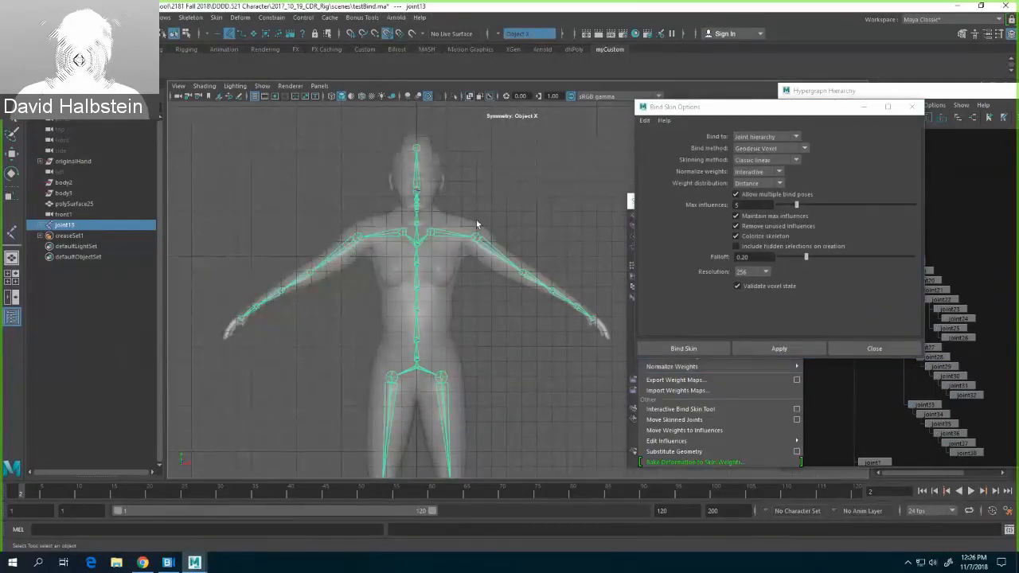
Step: Select the body mesh polySurface25 together with the root joint, joint13, and bind the skin to the joint hierarchy
left_click(472, 223)
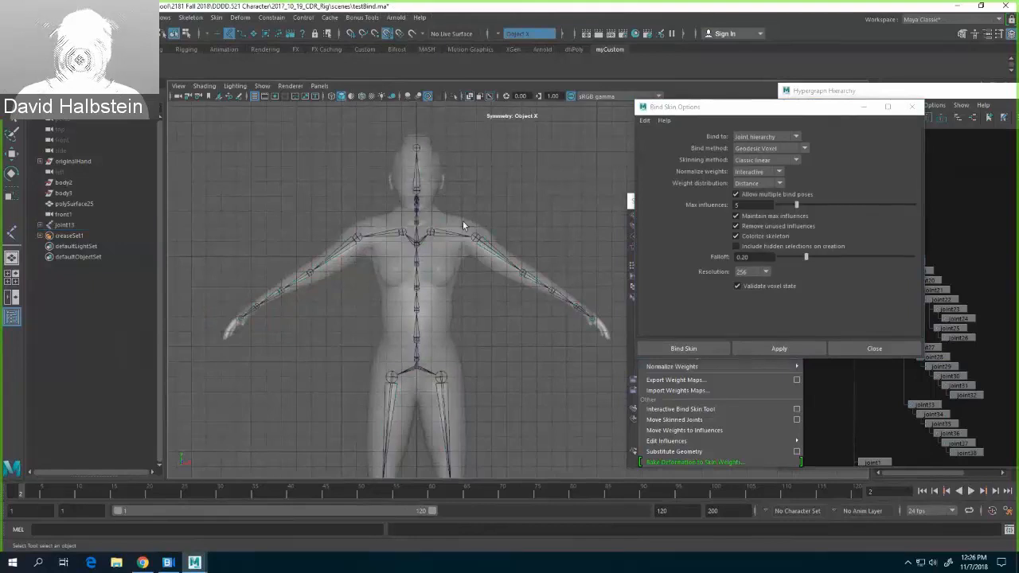
left_click(503, 245)
left_click(422, 365, "shift")
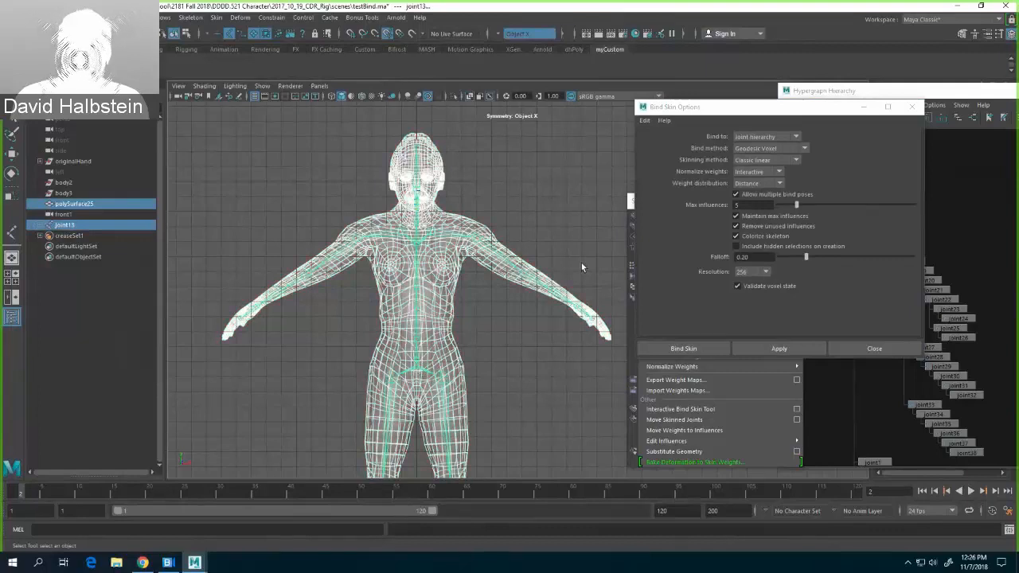
left_click(701, 349)
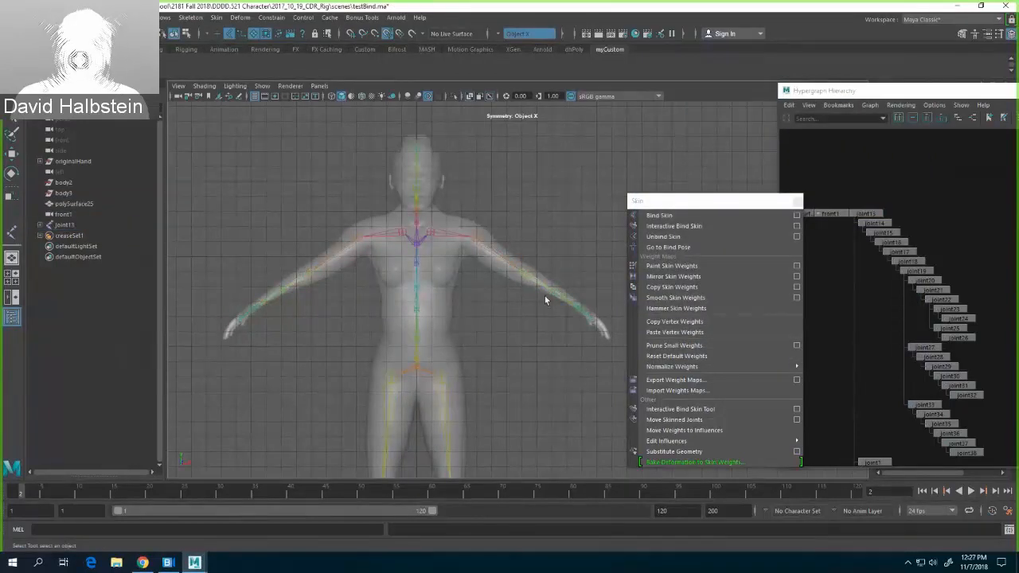
Step: Show the vertices of the bound body mesh and examine how the joint influence colours spread over the torso and arm
left_click(433, 299)
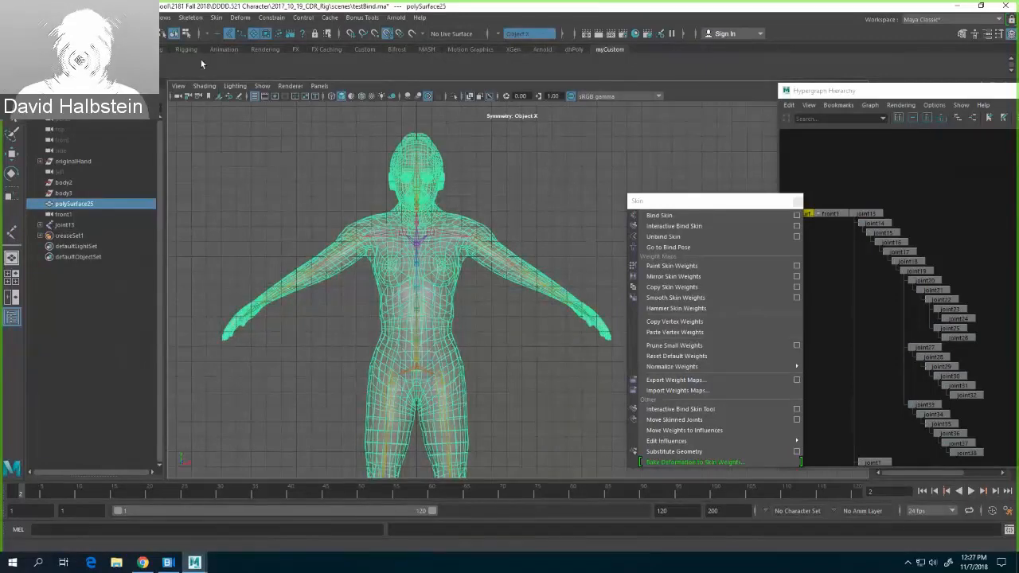
right_click(436, 170)
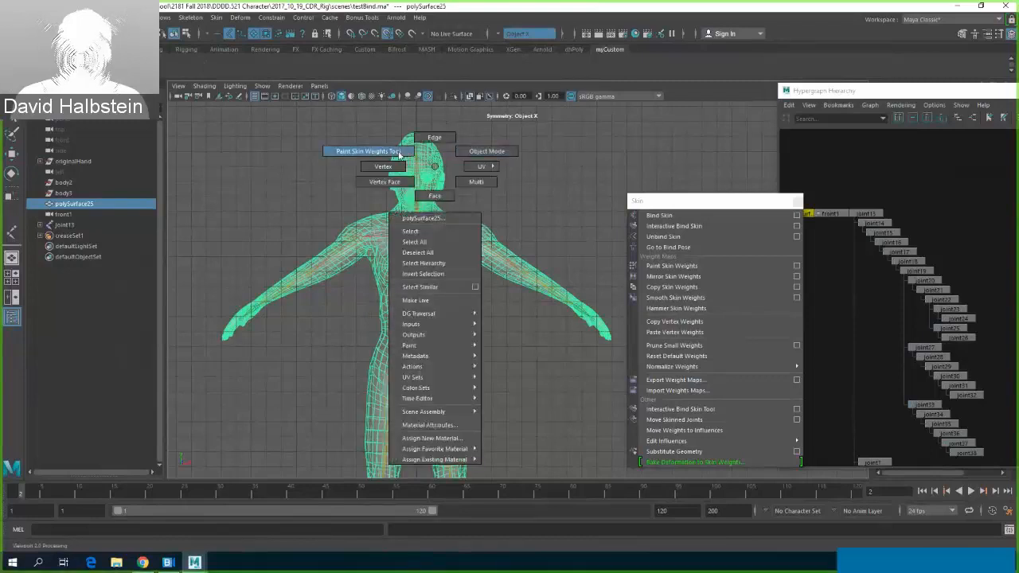
left_click(405, 167)
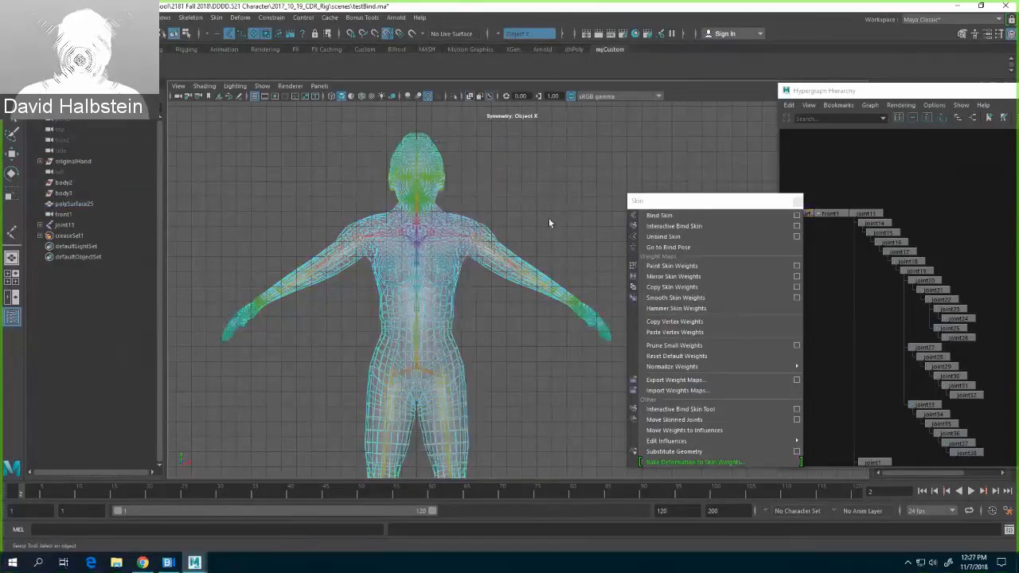
scroll(549, 217, "up", 5)
scroll(548, 217, "up", 3)
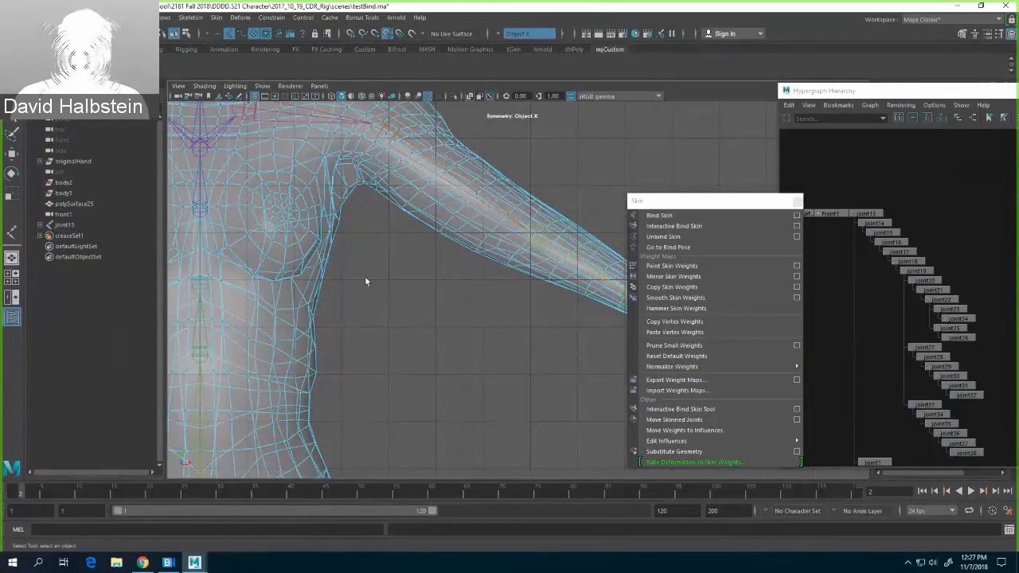
scroll(446, 309, "down", 10)
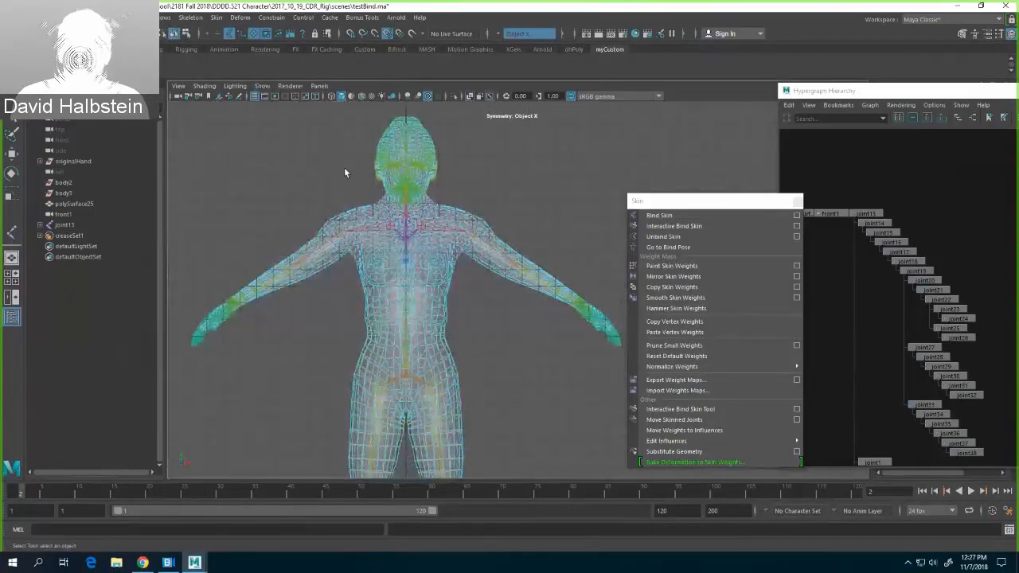
Step: Return to object selection, turn off the X-Ray shading and hide the grid in the viewport
key("F8")
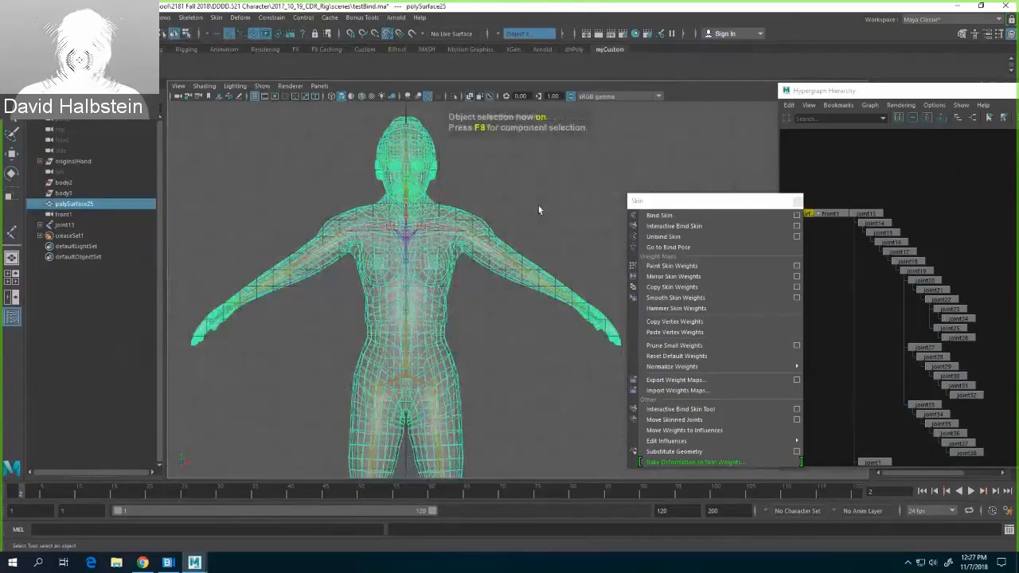
left_click(204, 85)
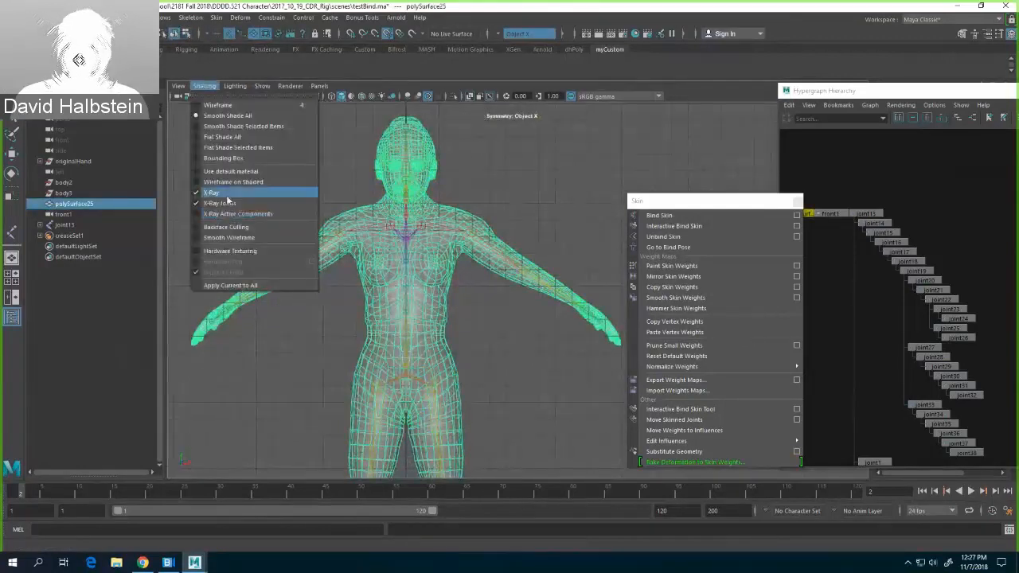
left_click(227, 193)
left_click(312, 199)
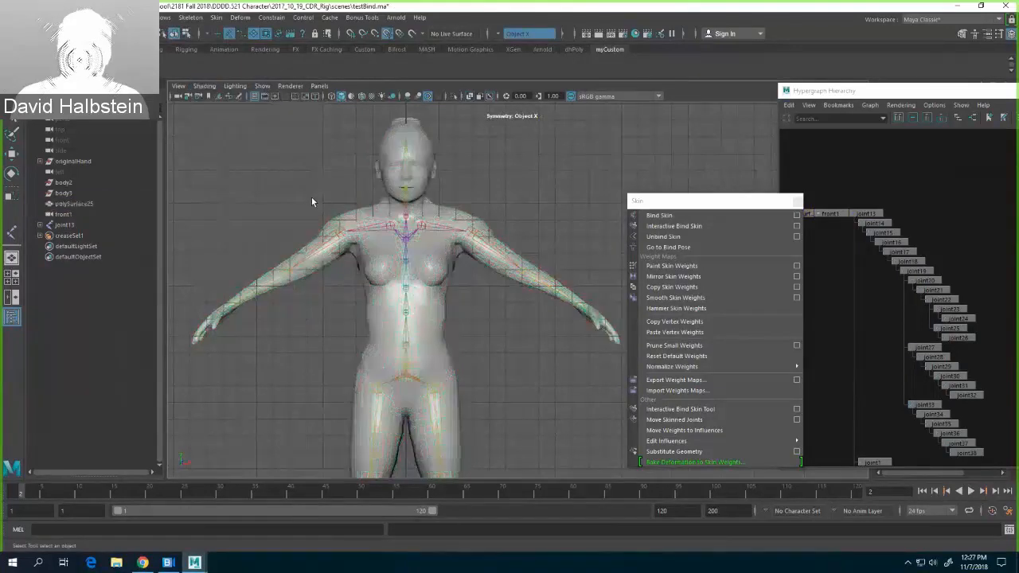
left_click(204, 85)
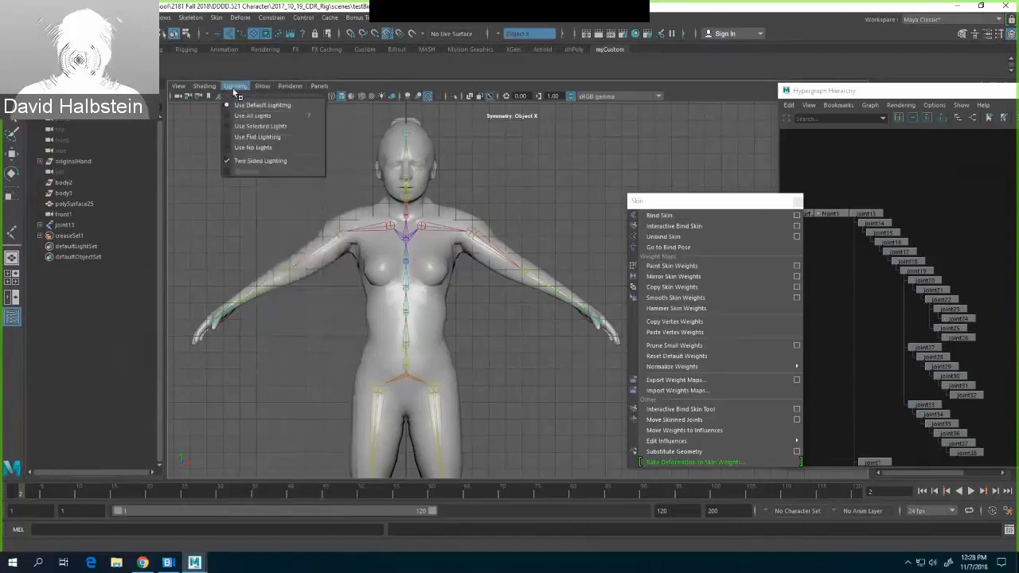
mouse_move(262, 85)
left_click(279, 506)
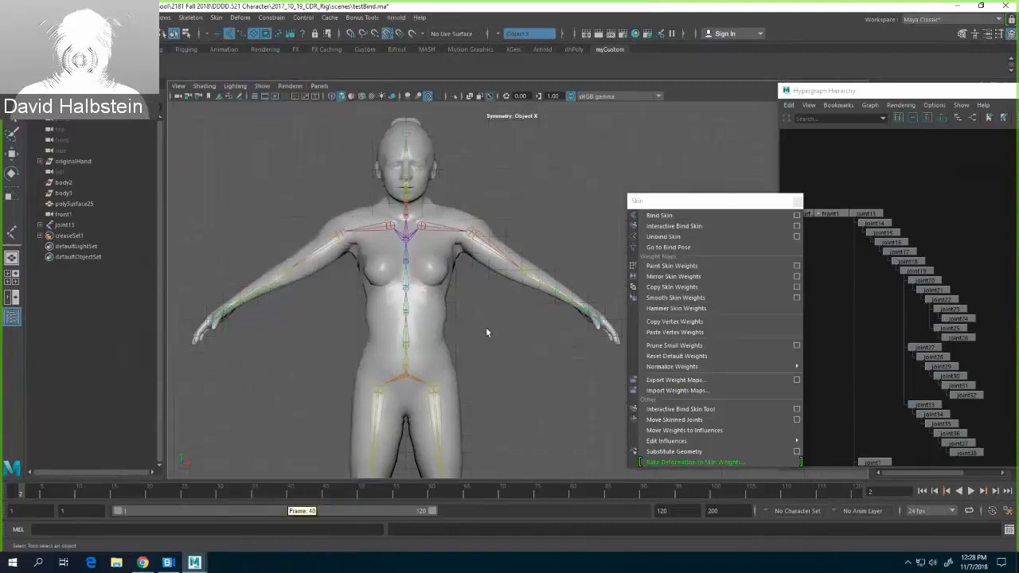
Step: Bend the character's left knee at joint2 by about 75° and examine the knee deformation from several angles
scroll(489, 341, "down", 2)
middle_click_drag(489, 348, 509, 302, "alt")
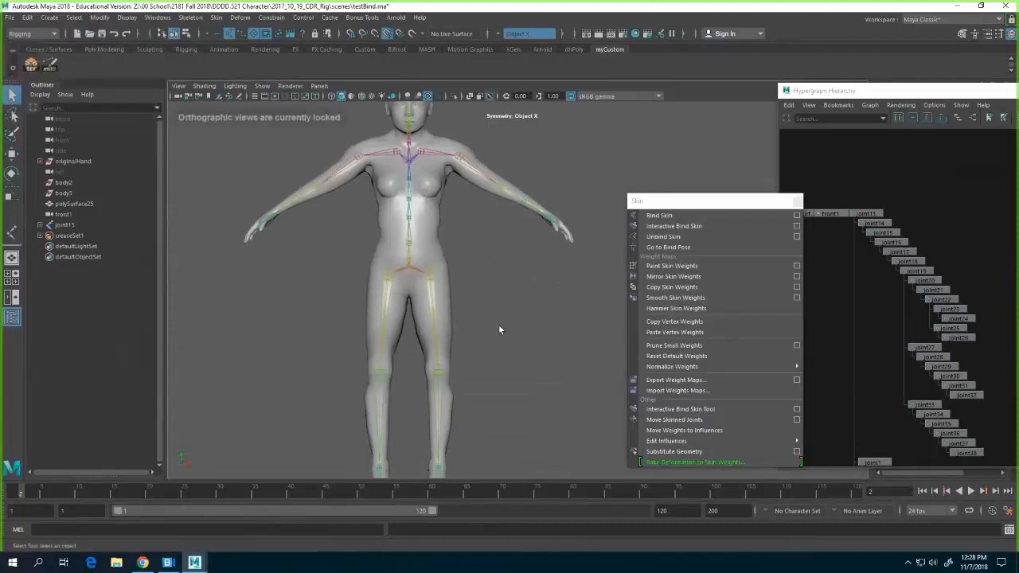
scroll(499, 326, "up", 4)
left_click_drag(511, 302, 437, 332, "alt")
middle_click_drag(437, 331, 438, 224, "alt")
left_click_drag(437, 223, 385, 273, "alt")
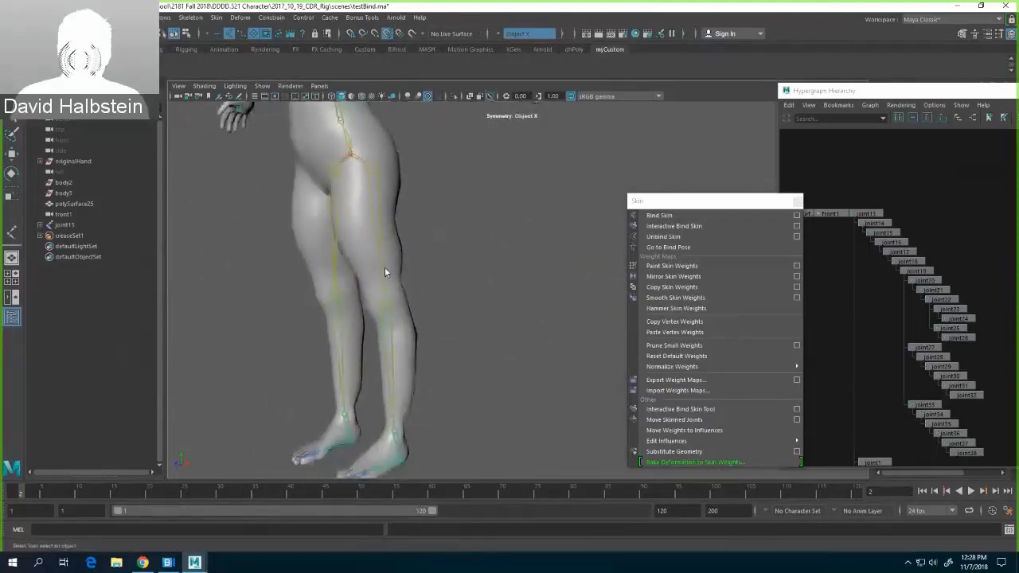
left_click(389, 333)
key("e")
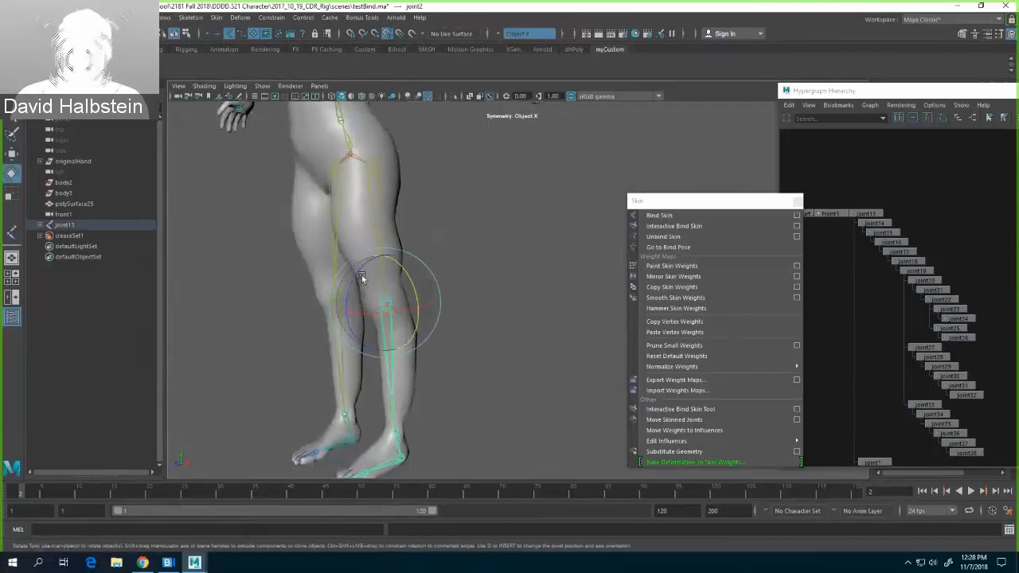
left_click_drag(352, 276, 338, 335)
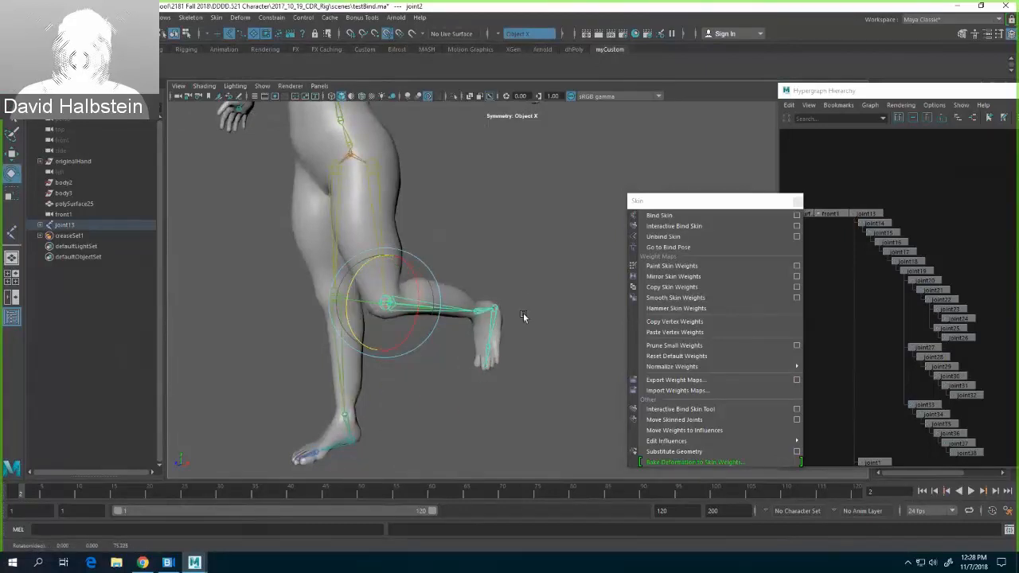
left_click_drag(529, 281, 447, 357, "alt")
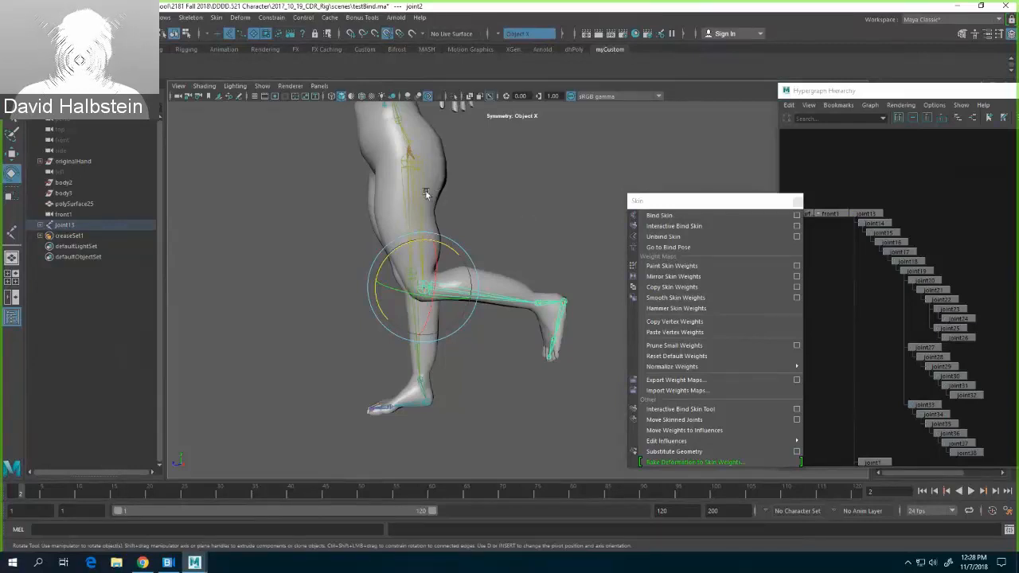
left_click_drag(512, 200, 561, 192, "alt")
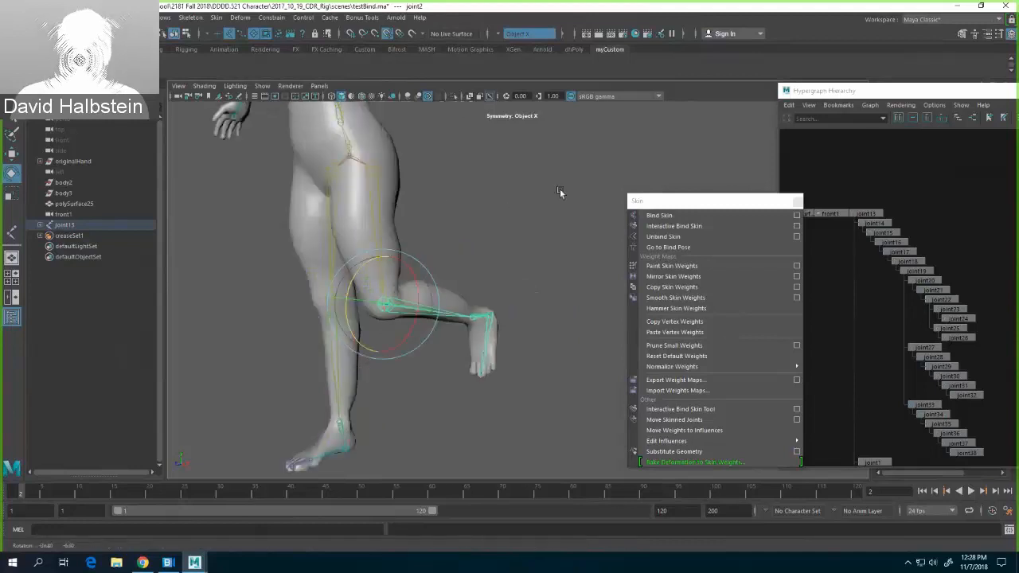
Step: Raise the left thigh by rotating hip joint joint1, examine the hip crease, and undo the leg rotations
left_click(378, 202)
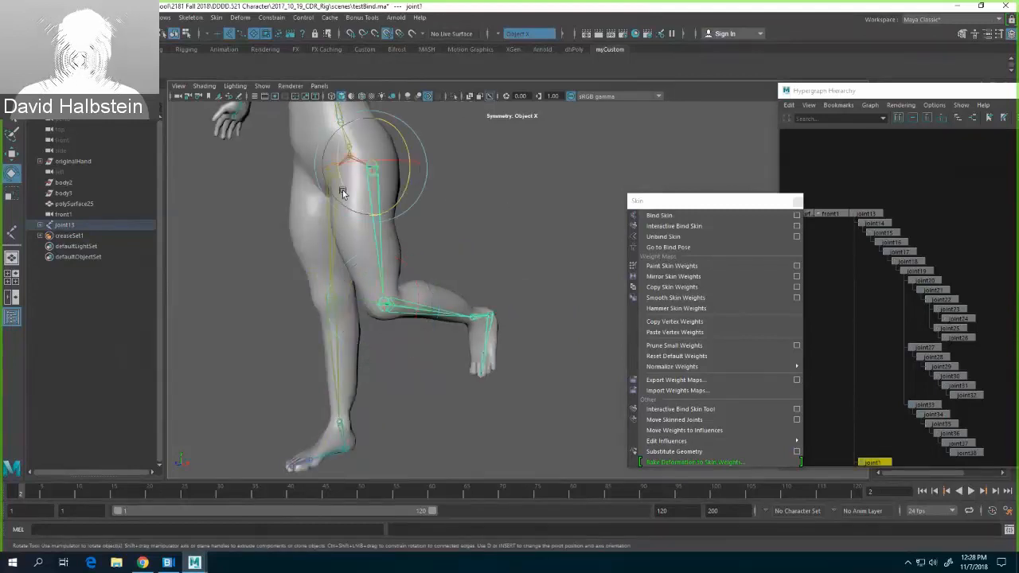
left_click_drag(343, 193, 309, 197)
left_click_drag(433, 248, 526, 254, "alt")
right_click_drag(525, 255, 578, 269, "alt")
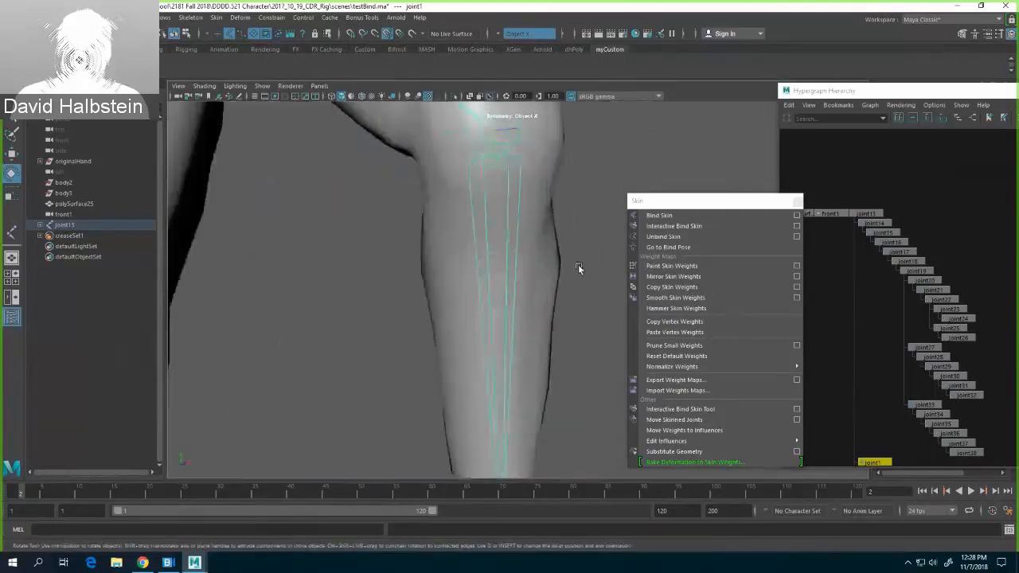
middle_click_drag(583, 237, 546, 411, "alt")
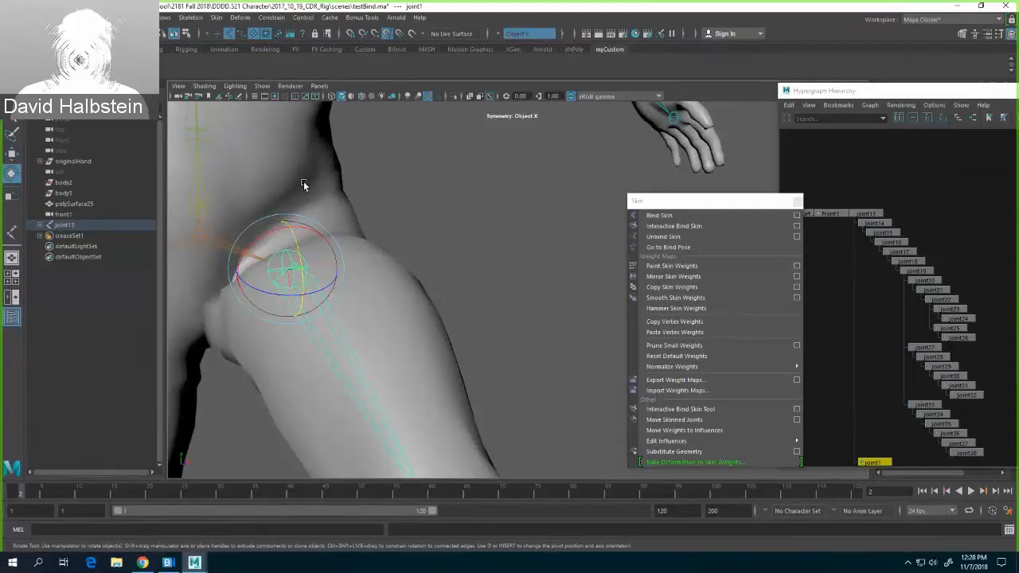
key("ctrl+z")
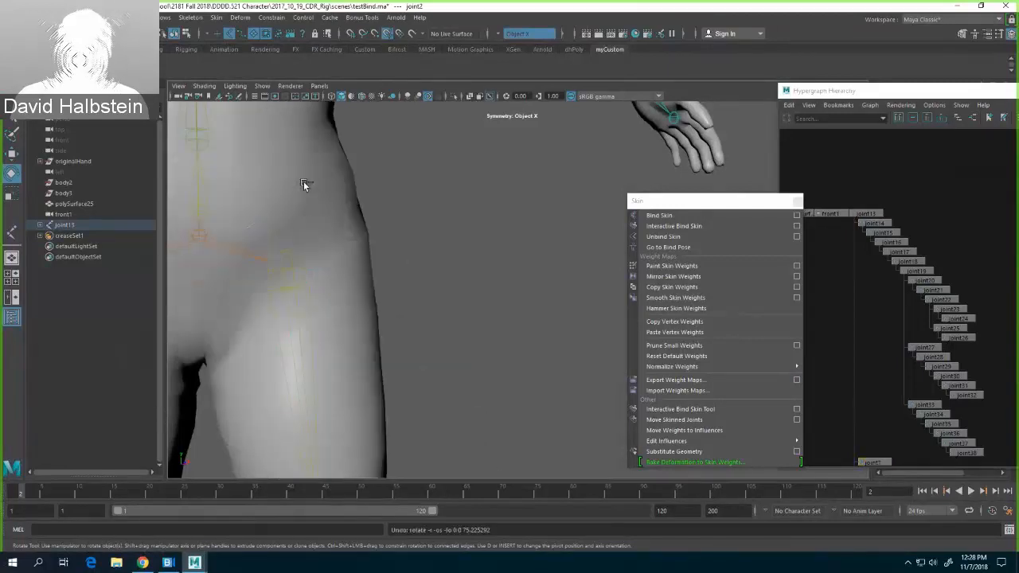
Step: Raise the left arm by rotating shoulder joint joint28 alone to test the shoulder deformation, and undo the rotation
scroll(436, 202, "down", 10)
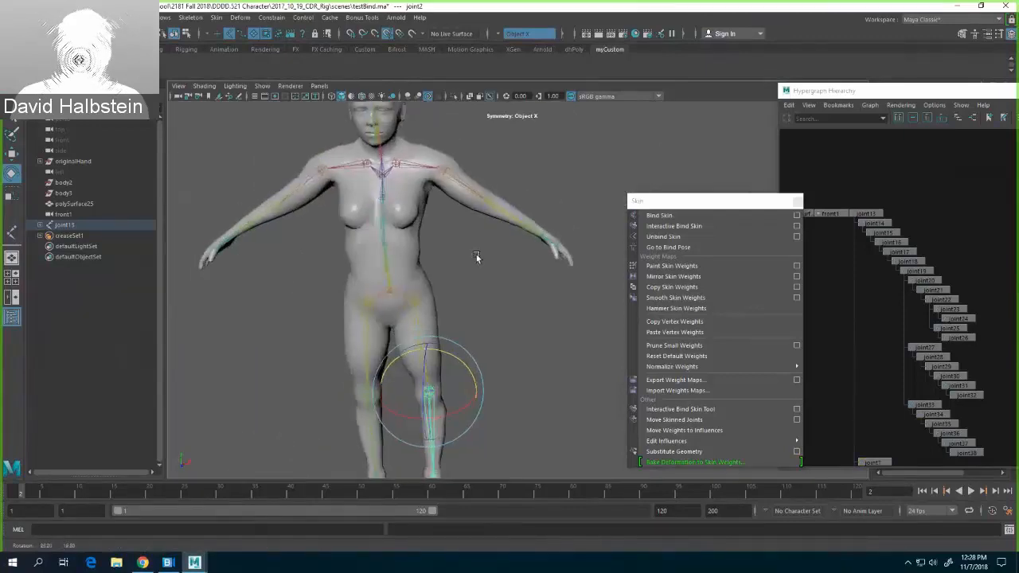
left_click_drag(477, 256, 473, 242, "alt")
key("super")
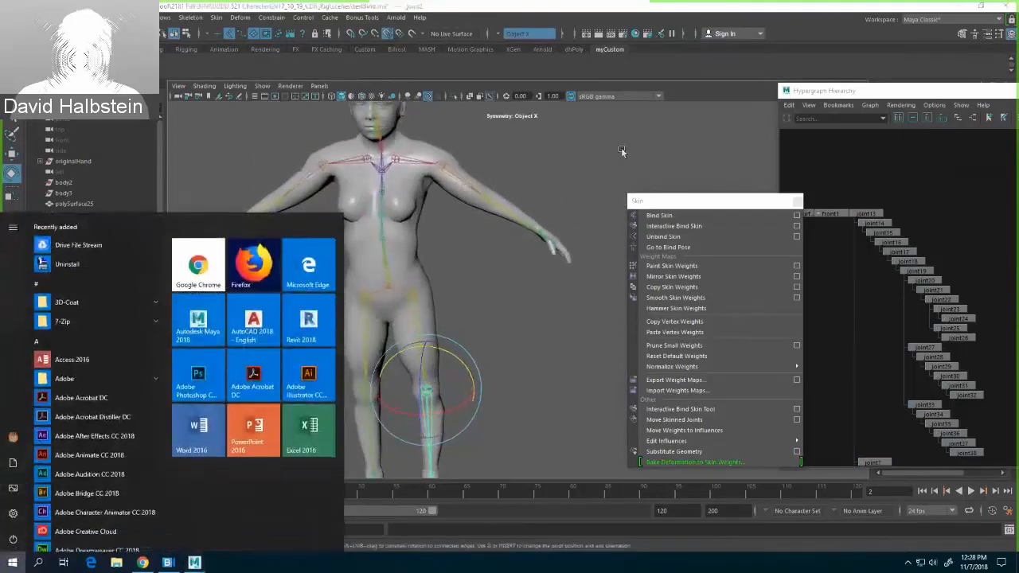
left_click(582, 169)
left_click(481, 151)
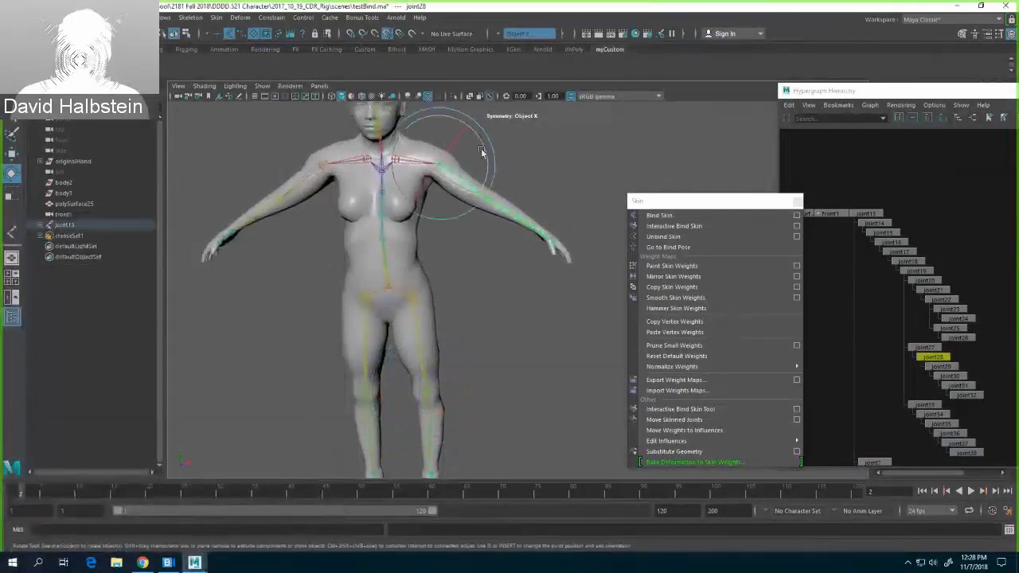
left_click_drag(481, 151, 430, 147)
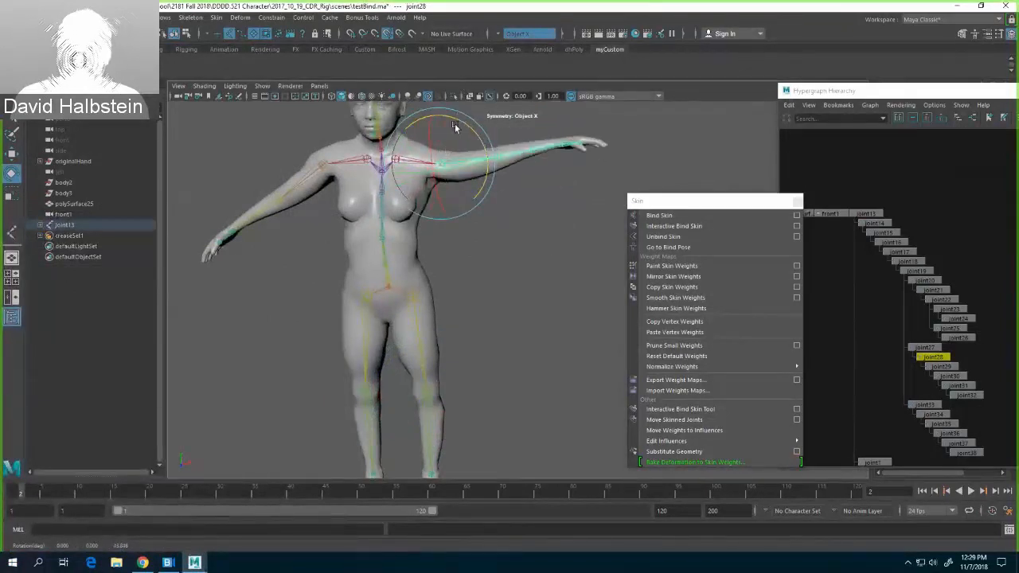
key("ctrl+z")
key("ctrl+z")
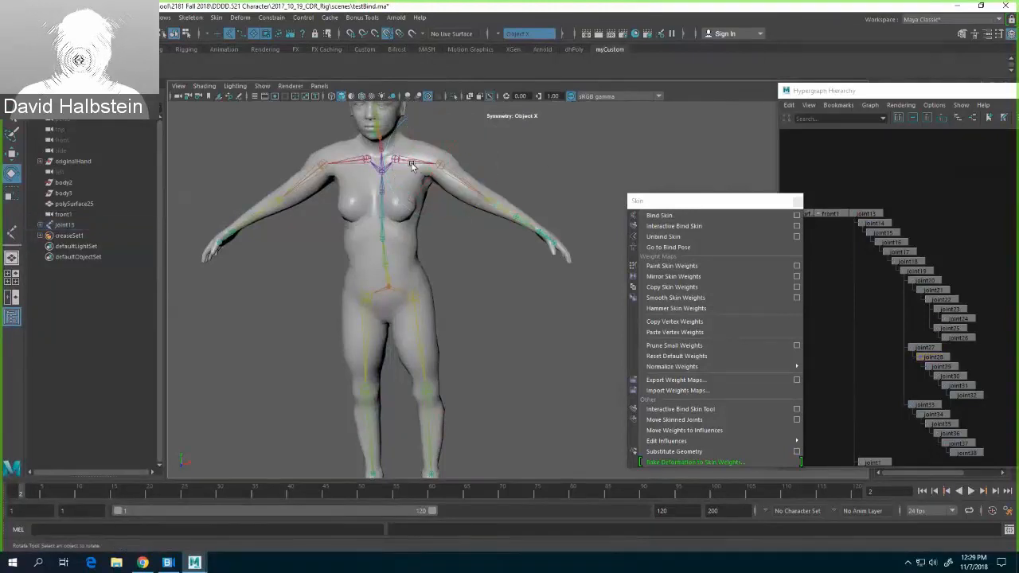
Step: Raise the left arm by rotating joint27 and joint28 together by about 27°, undo the rotation and clear the selection
left_click(414, 166)
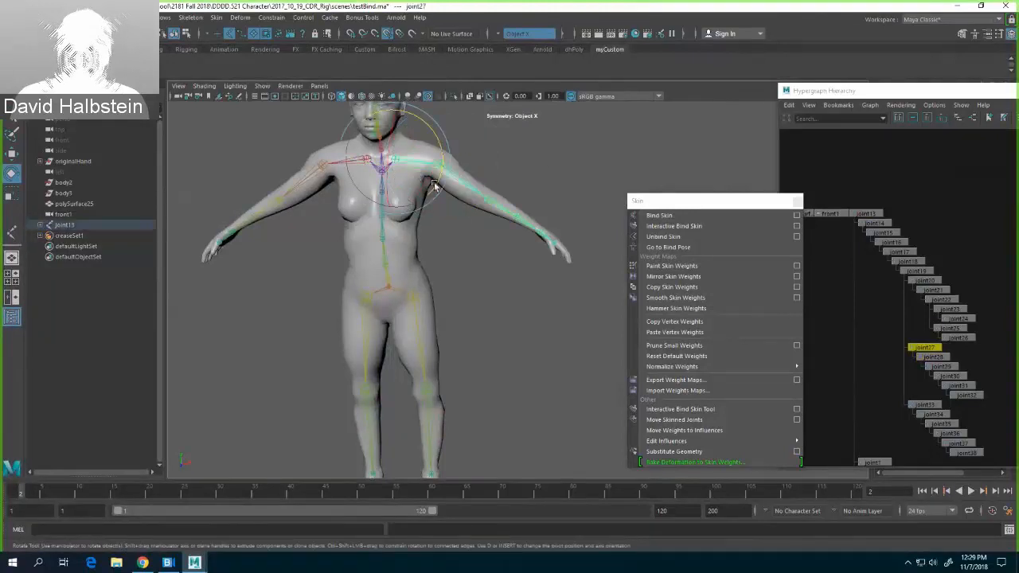
key("q")
left_click(458, 176)
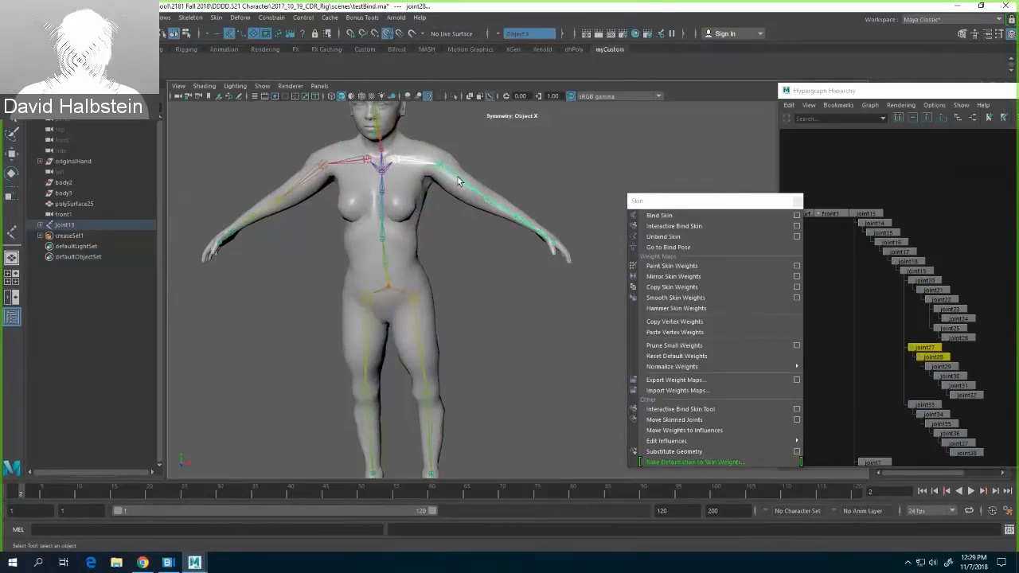
key("e")
mouse_move(458, 177)
left_mouse_down()
mouse_move(488, 163)
mouse_move(482, 150)
mouse_move(444, 183)
left_mouse_up()
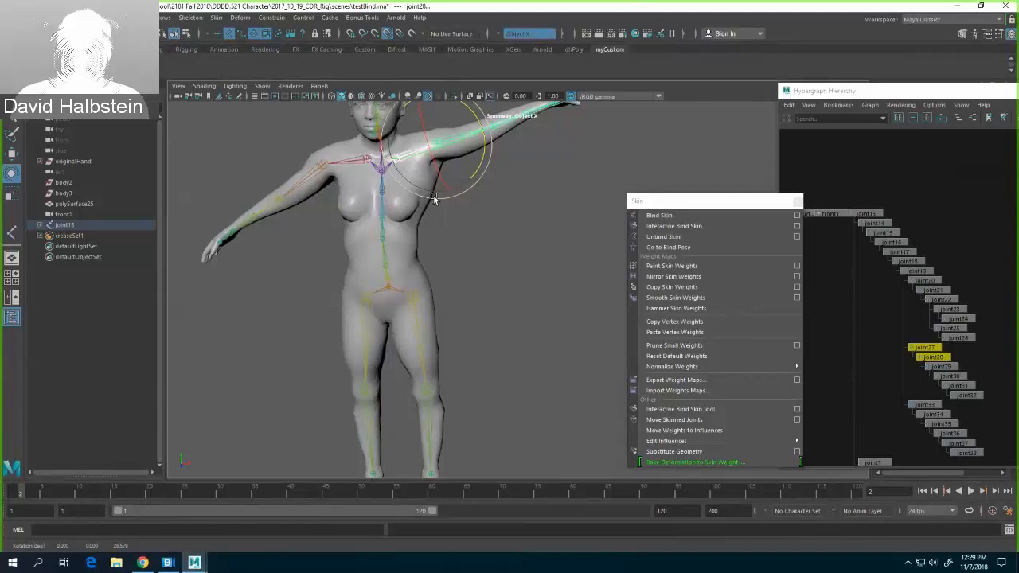
key("ctrl+z")
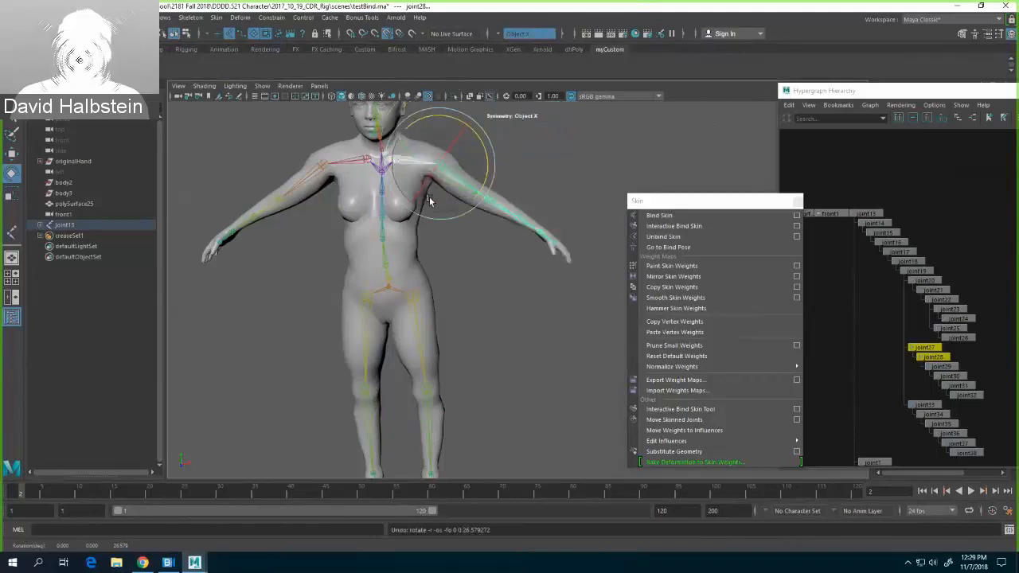
left_click(462, 261)
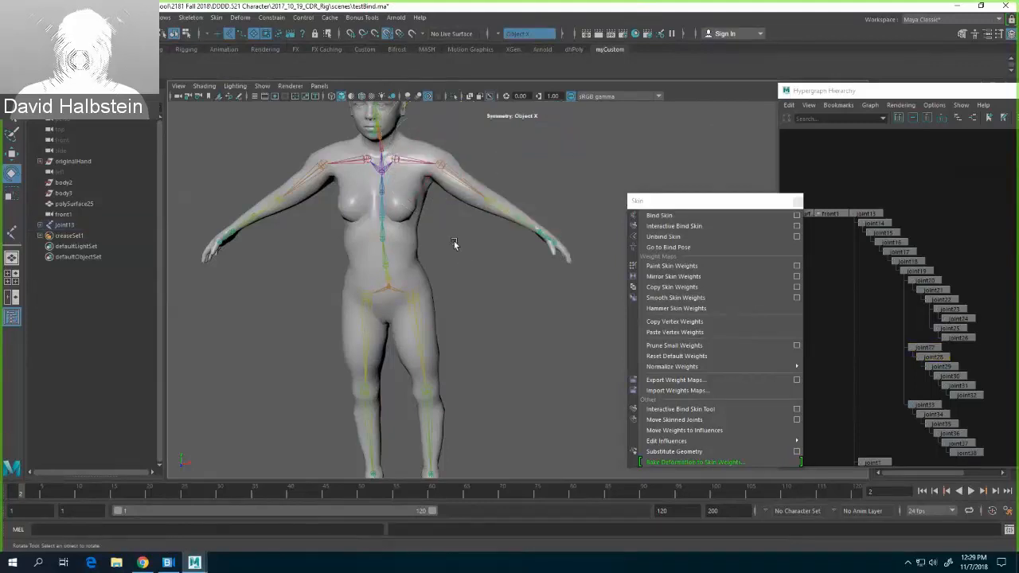
Step: Twist the upper body by rotating spine joint joint16 alone to test the torso deformation, and restore the original pose
left_click_drag(454, 241, 473, 234, "alt")
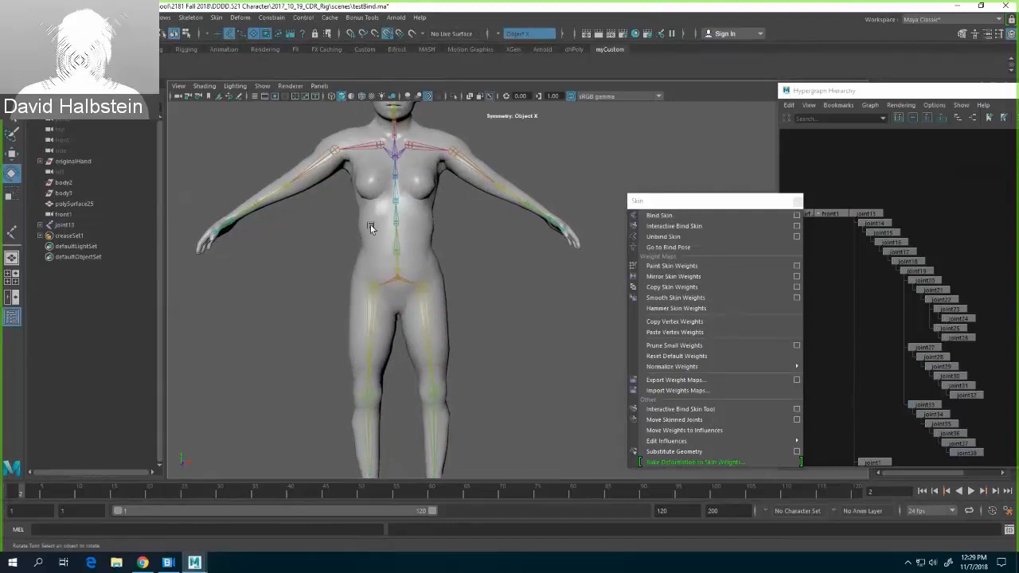
left_click(396, 220)
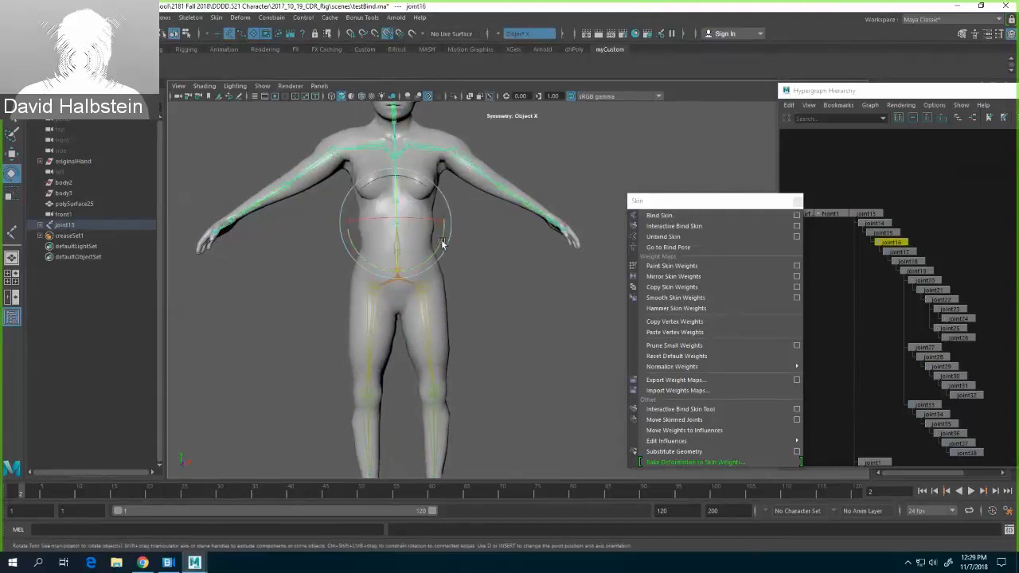
mouse_move(442, 243)
left_mouse_down()
mouse_move(442, 226)
mouse_move(445, 250)
left_mouse_up()
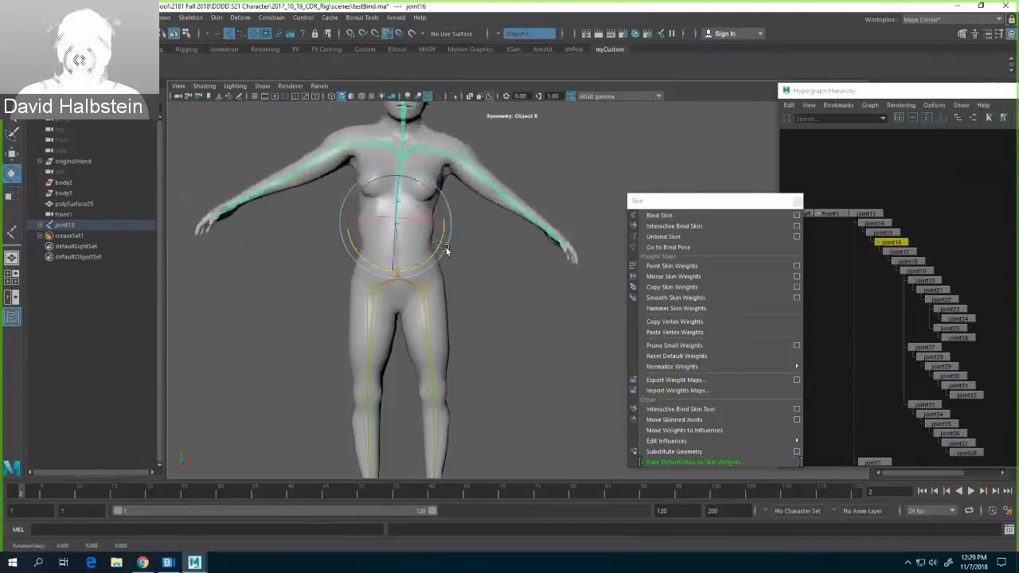
left_click(492, 264)
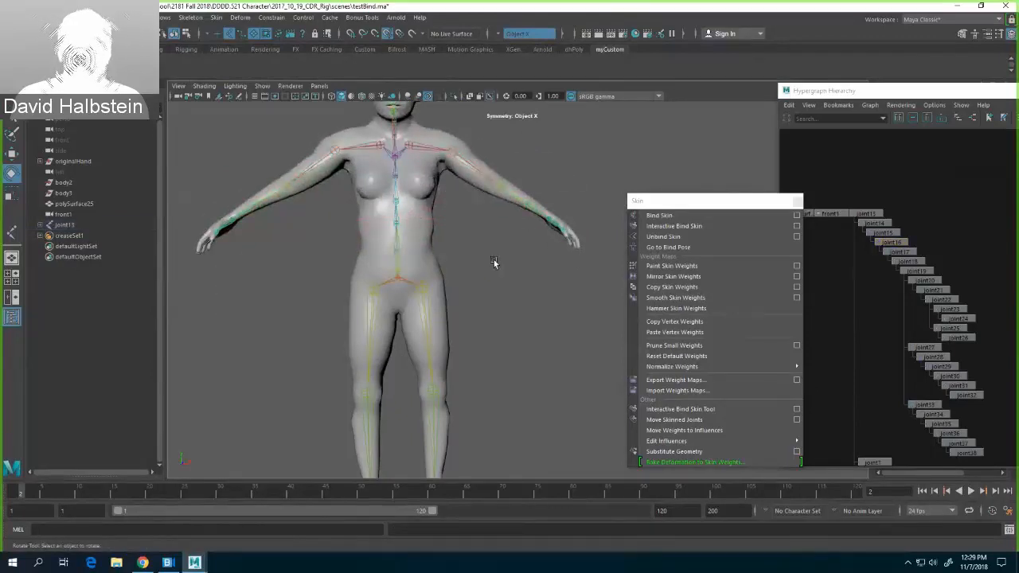
Step: Rotate spine joints joint15 and joint16 together to test the torso deformation, and undo the rotation
key("q")
left_click(398, 223)
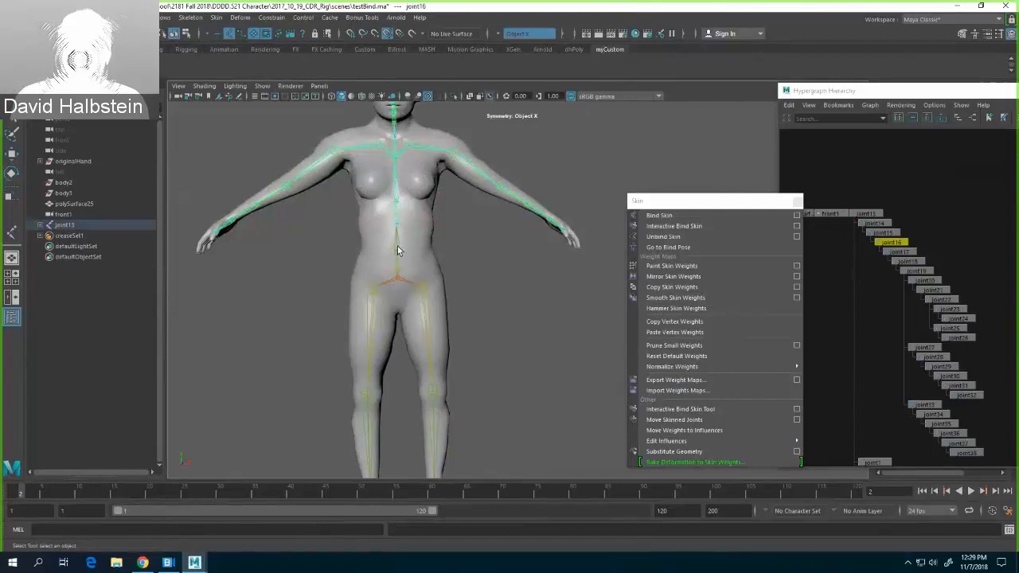
key("e")
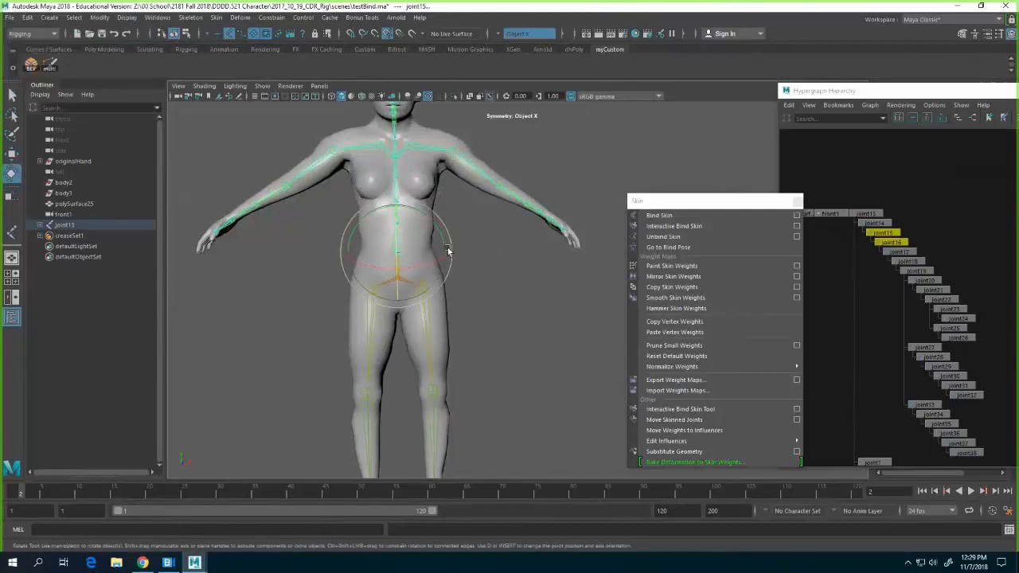
left_click_drag(440, 244, 449, 219)
key("ctrl+z")
key("ctrl+z")
key("ctrl+z")
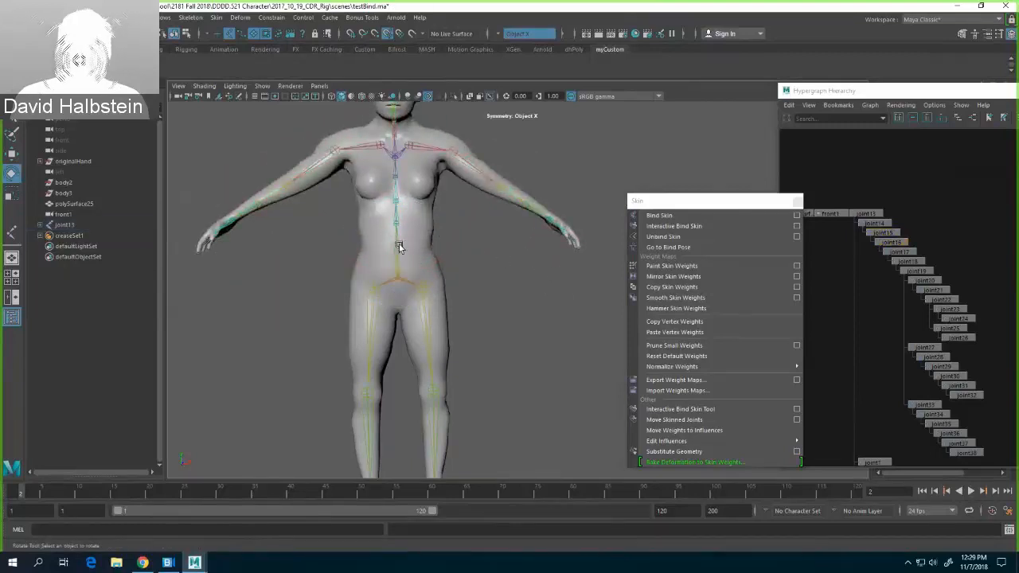
Step: Rotate spine joints joint15, joint16 and joint17 together to test how the torso deforms from the front
key("q")
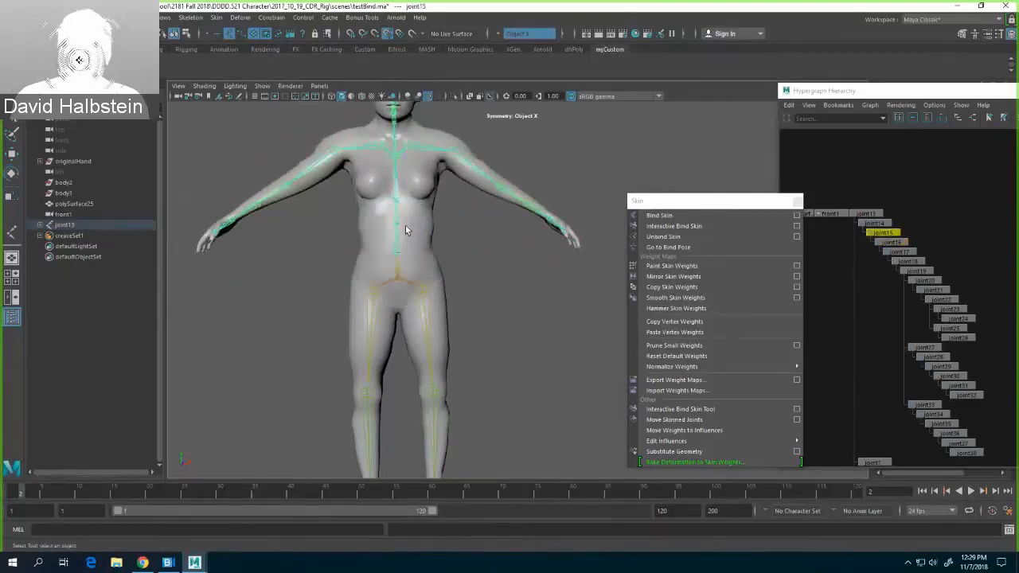
left_click(397, 197)
left_click(396, 197, "shift")
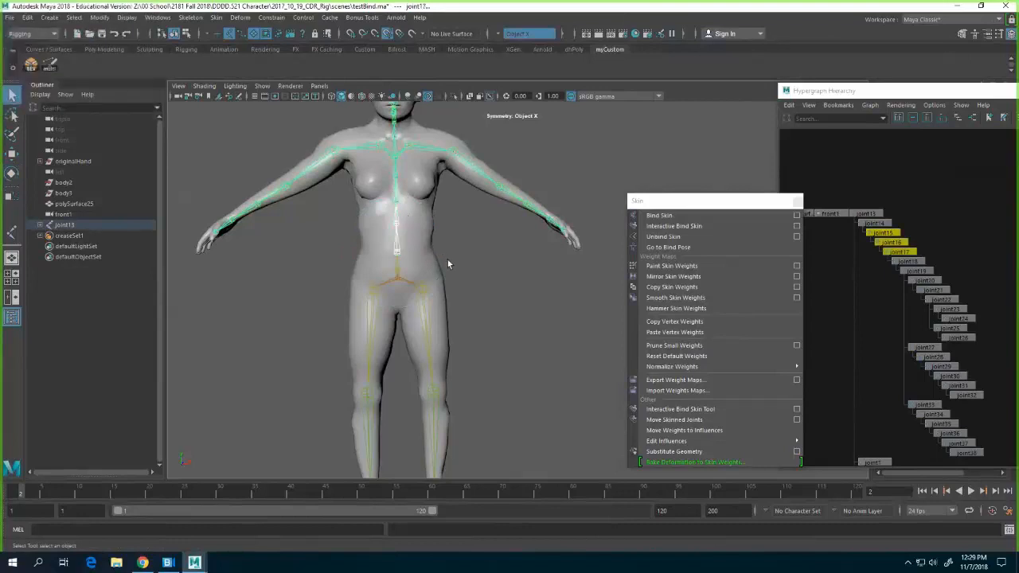
key("e")
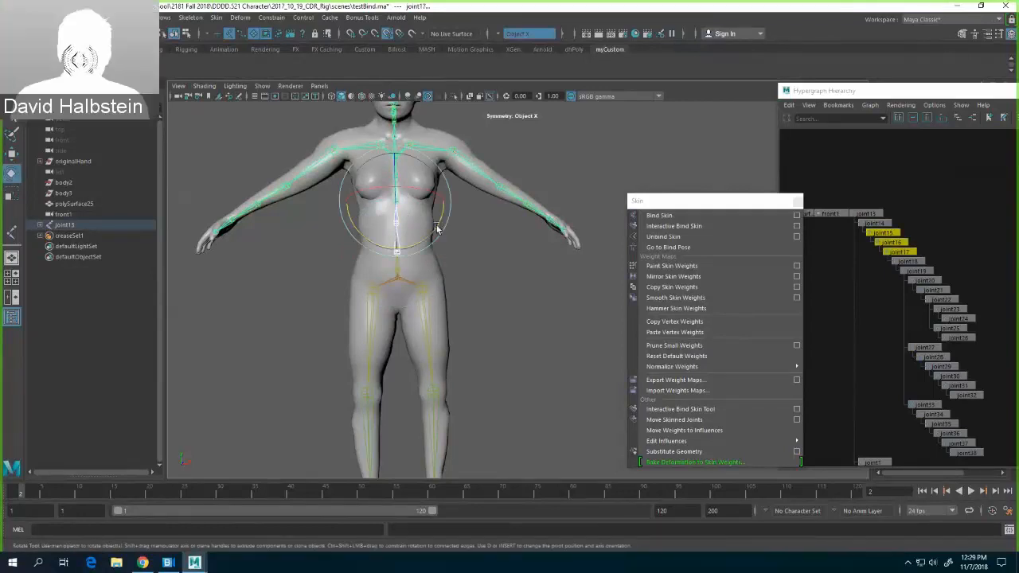
mouse_move(438, 229)
left_mouse_down()
mouse_move(428, 246)
mouse_move(443, 236)
left_mouse_up()
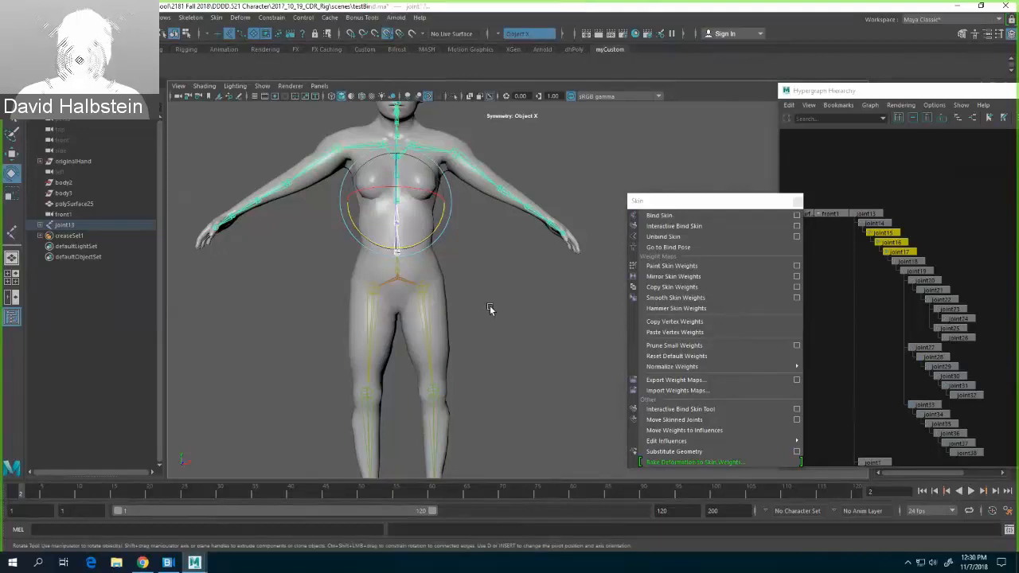
Step: Bend the upper body forward with joint15, joint16 and joint17, inspect the torso from several angles and return to the bind pose
left_click_drag(501, 289, 434, 295, "alt")
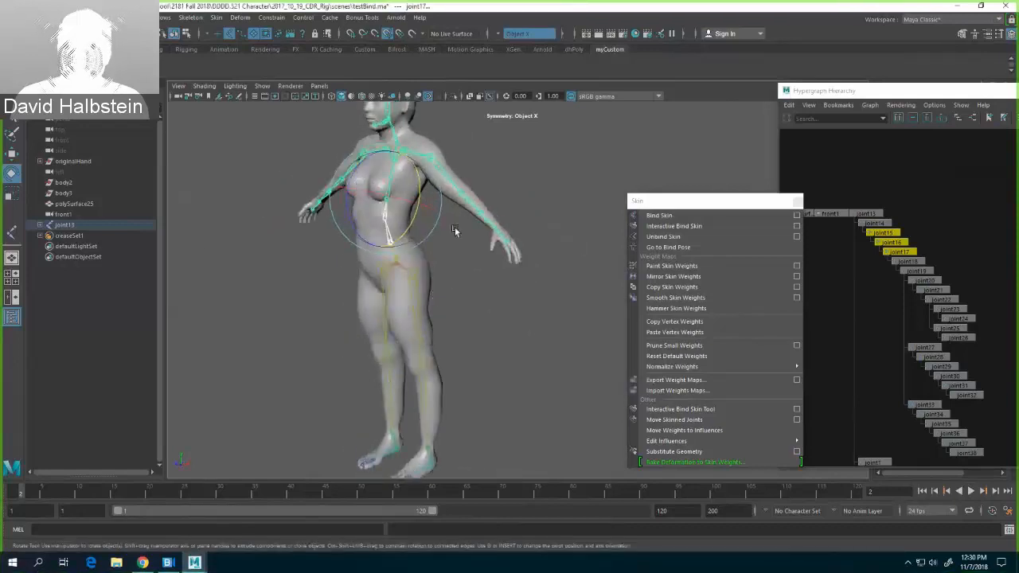
left_click_drag(392, 207, 383, 198)
left_click_drag(456, 261, 405, 200, "alt")
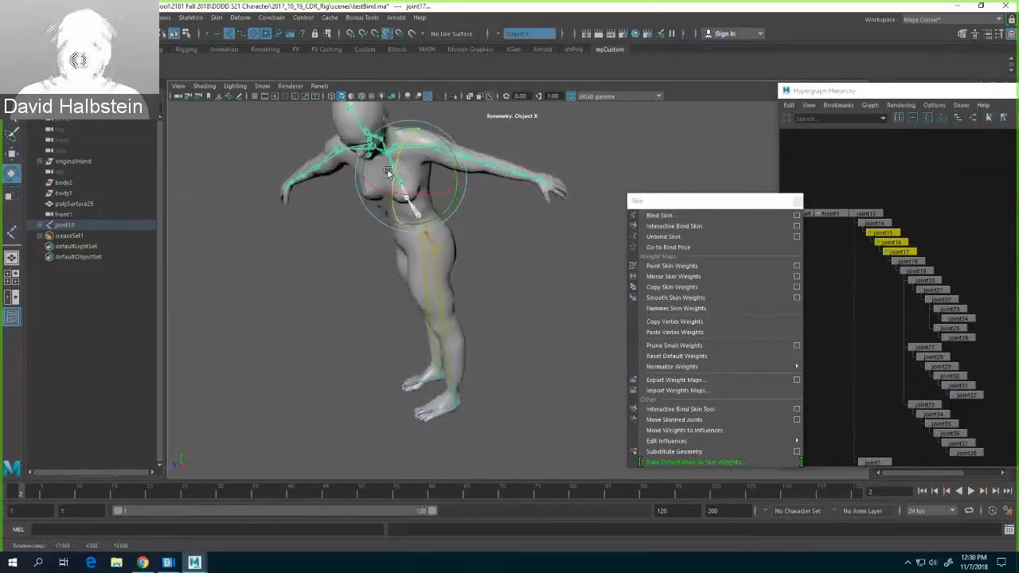
left_click_drag(358, 272, 340, 253, "alt")
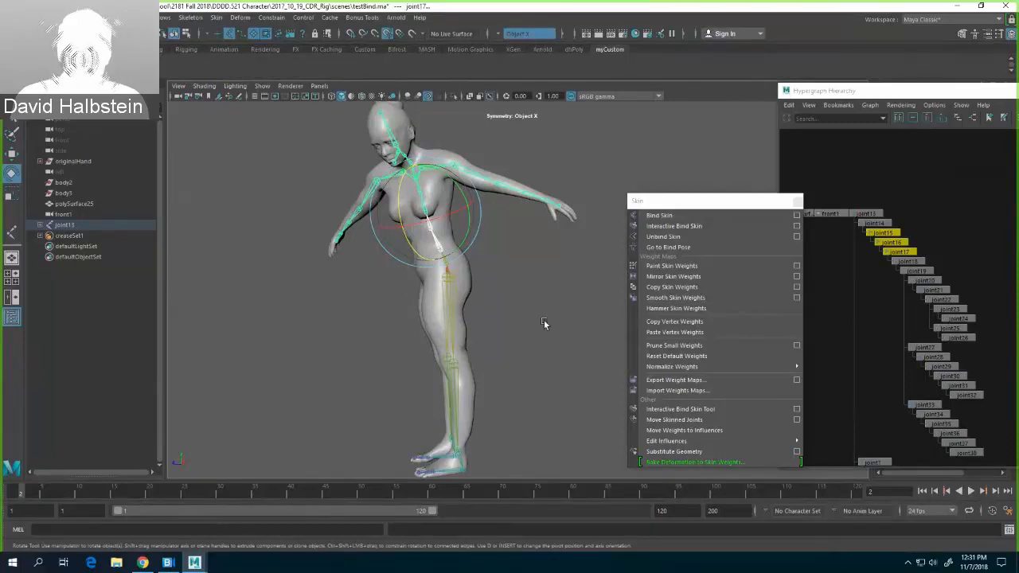
left_click_drag(545, 323, 593, 308, "alt")
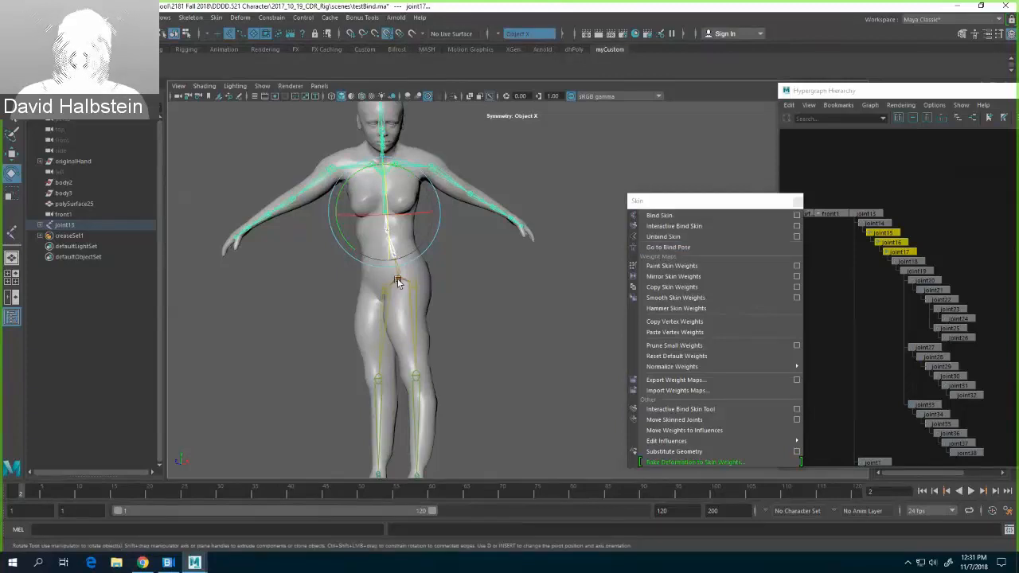
left_click(669, 247)
left_click_drag(488, 313, 557, 315, "alt")
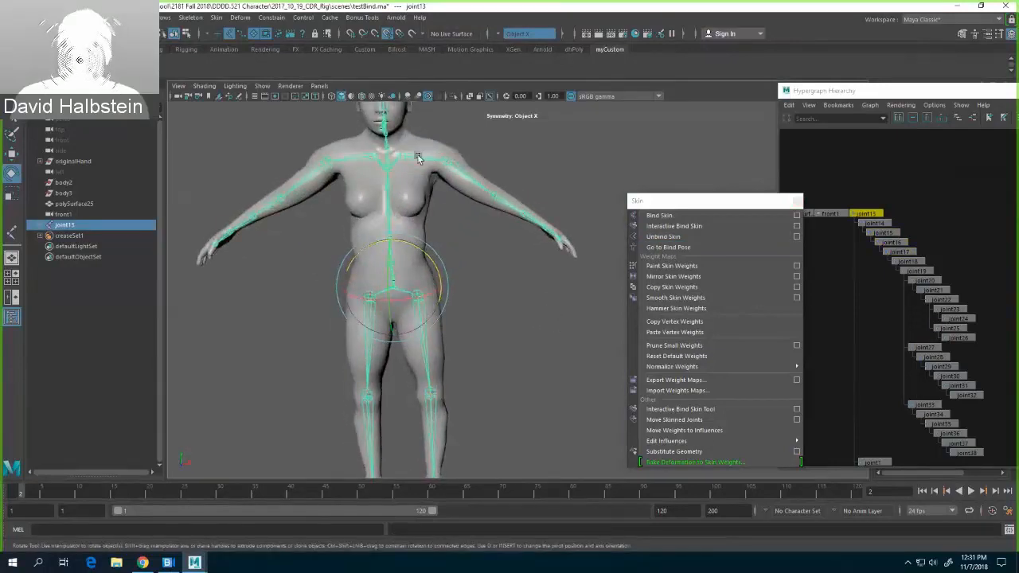
Step: Raise the left arm by rotating joint27 and joint28 together, inspect the shoulder deformation up close and undo the rotation
left_click(419, 158)
left_click(460, 179)
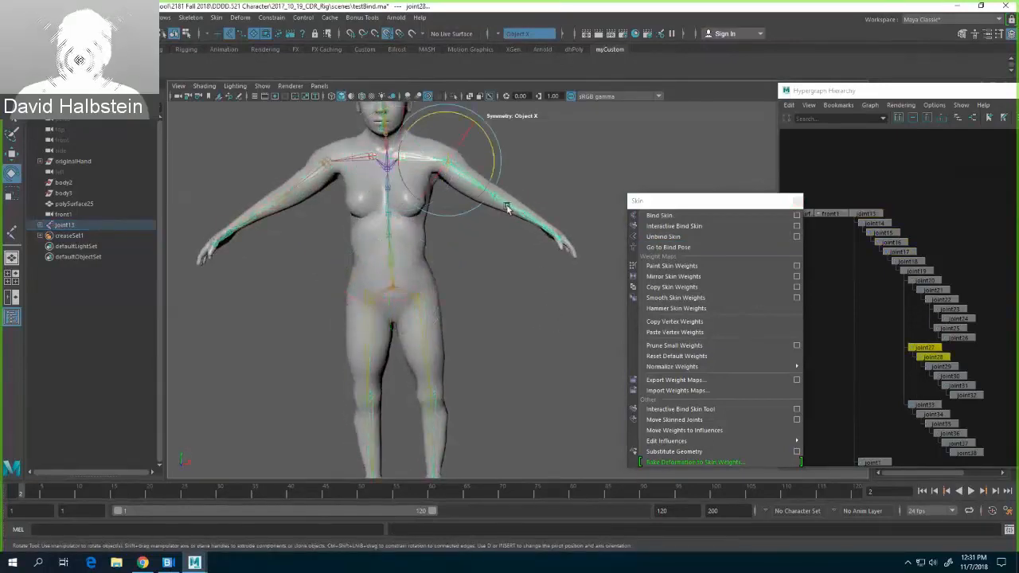
left_click_drag(492, 170, 491, 142)
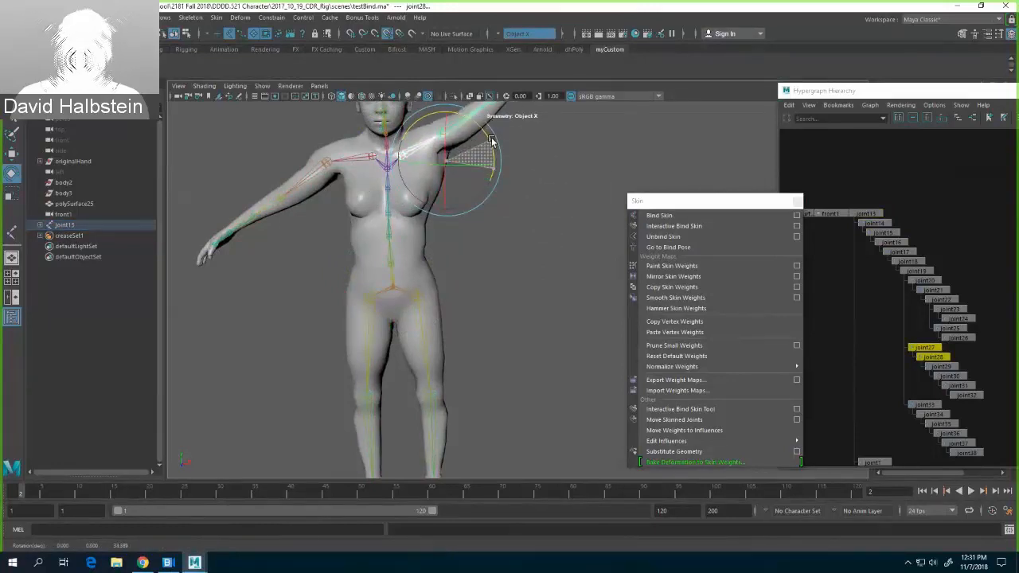
left_click_drag(491, 142, 500, 156)
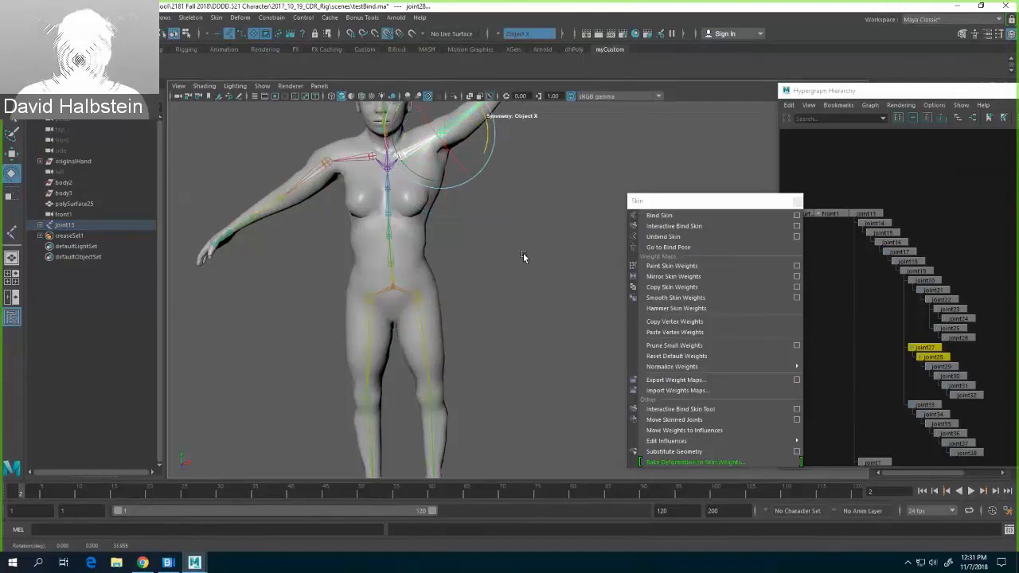
left_click_drag(523, 253, 506, 350, "alt")
scroll(507, 353, "up", 4)
middle_click_drag(497, 278, 609, 311, "alt")
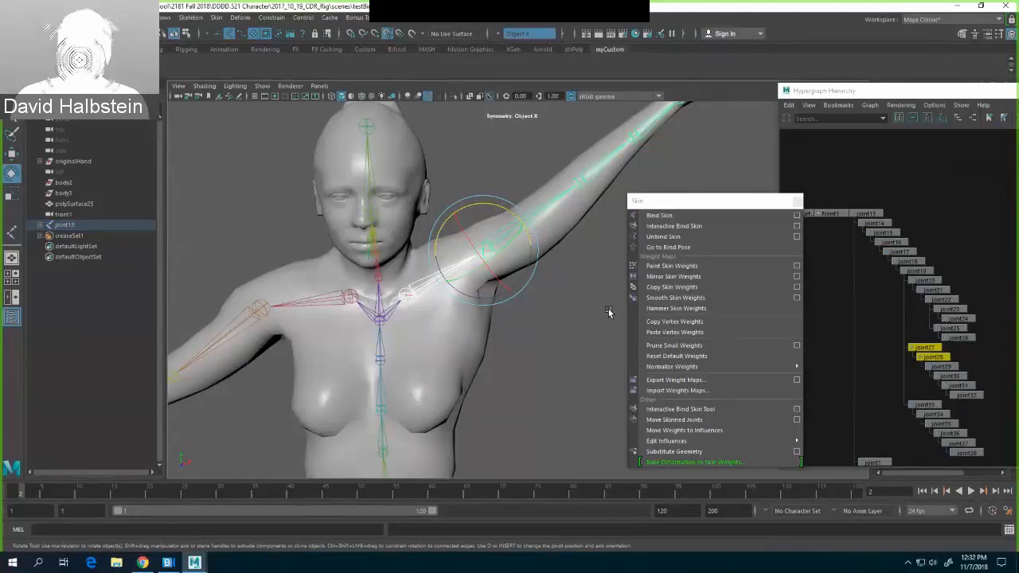
key("ctrl+z")
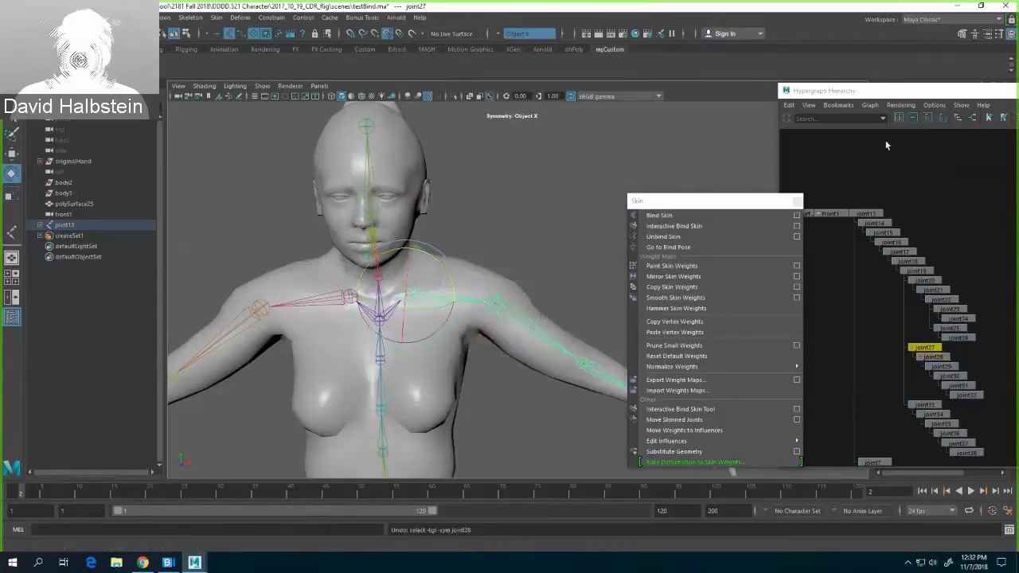
Step: Move the floating Skin menu aside, select root joint joint13 and return the skeleton to its bind pose
left_click_drag(709, 200, 821, 165)
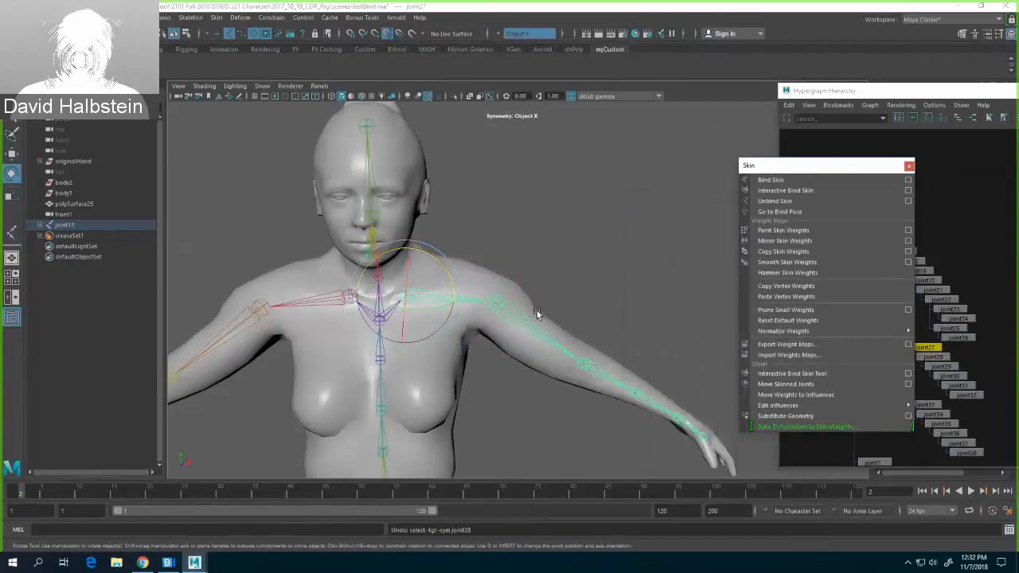
scroll(537, 310, "down", 5)
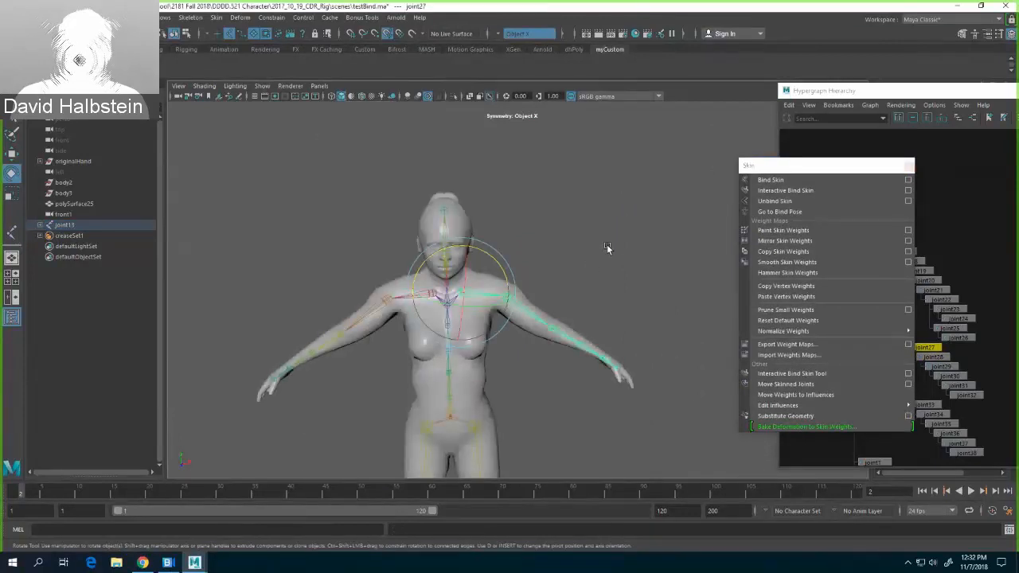
scroll(607, 244, "up", 2)
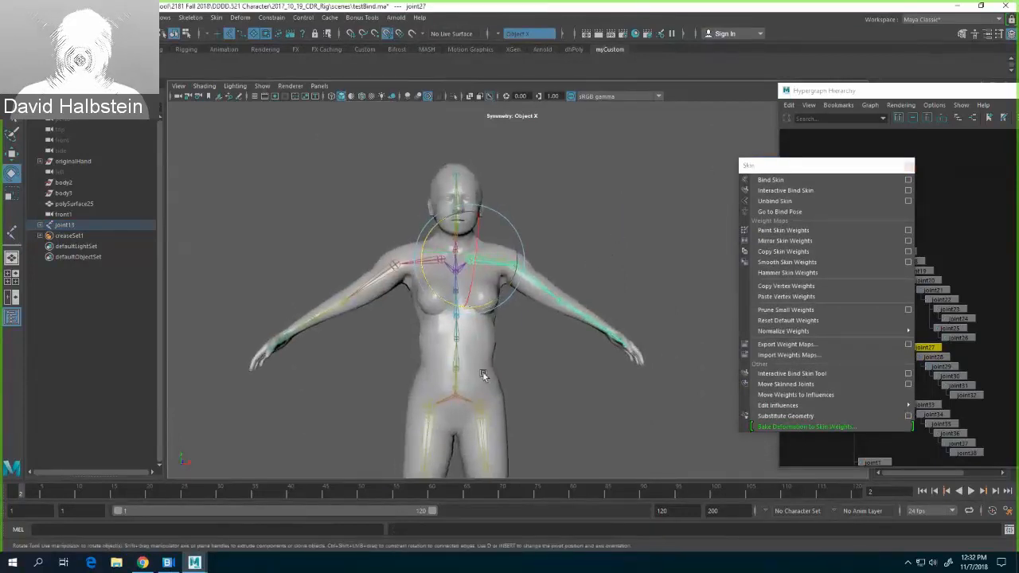
left_click(456, 395)
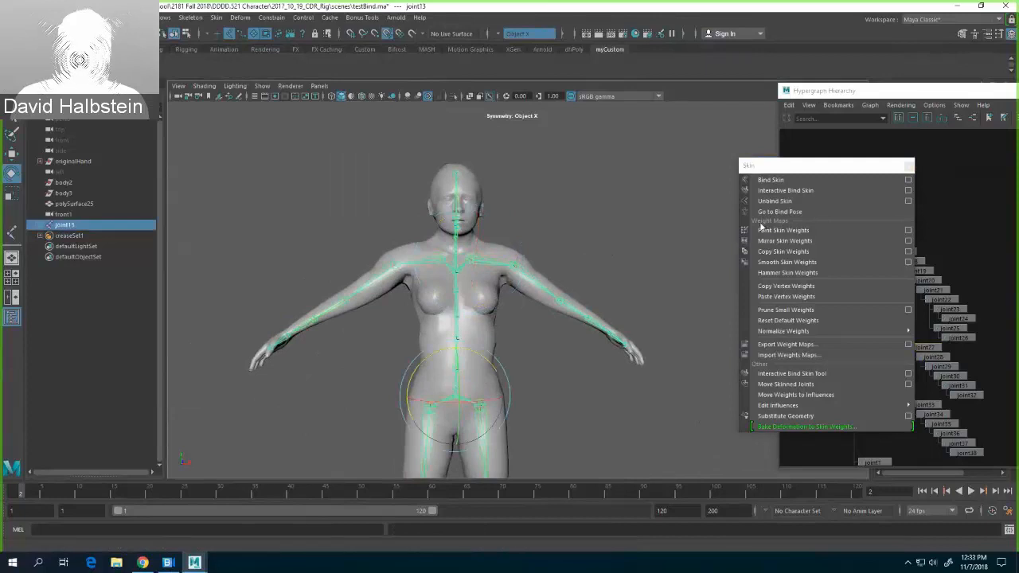
left_click(800, 214)
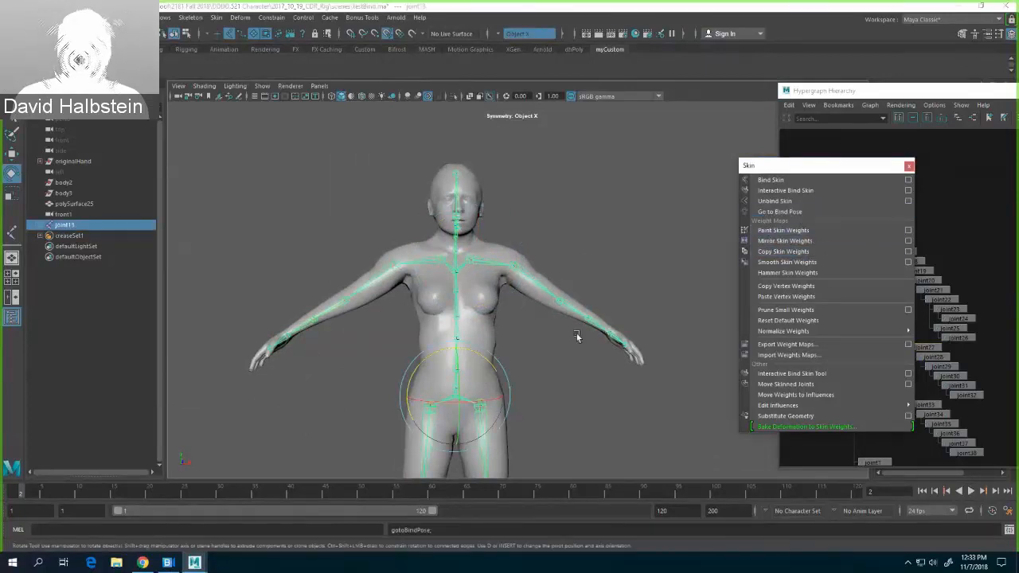
Step: Add the body mesh polySurface25 to the joint13 selection, unbind the skin and clear the selection
left_click(494, 329, "shift")
left_click(814, 202)
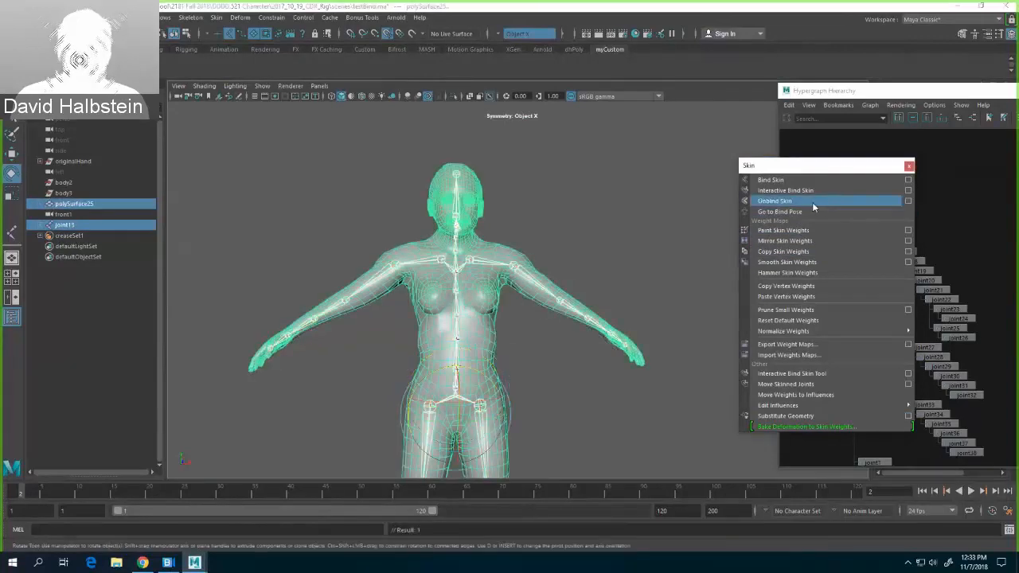
left_click(653, 242)
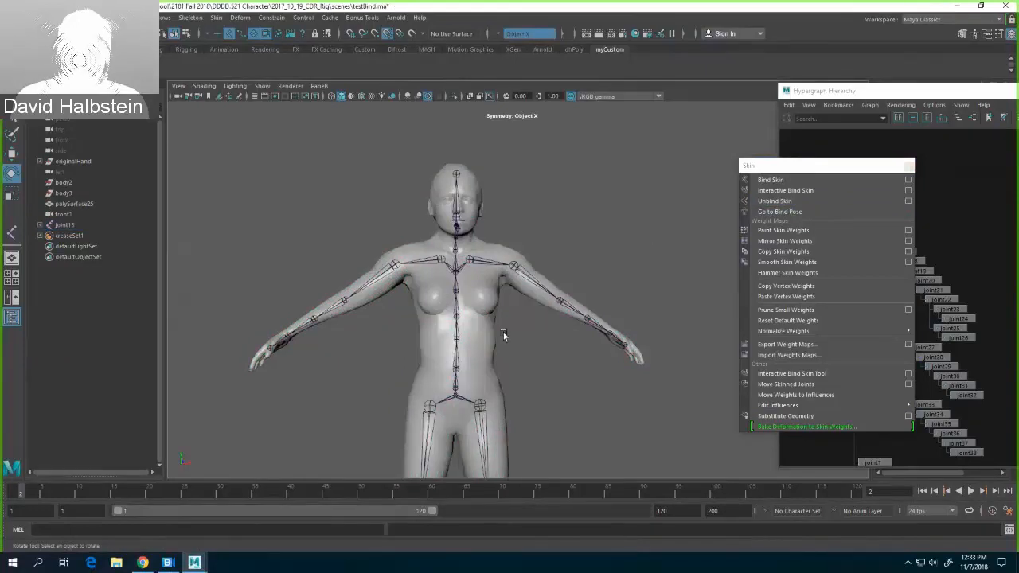
Step: Rotate joint16 to check that the mesh is detached from the skeleton, undo the rotation and clear the selection
left_click(459, 335)
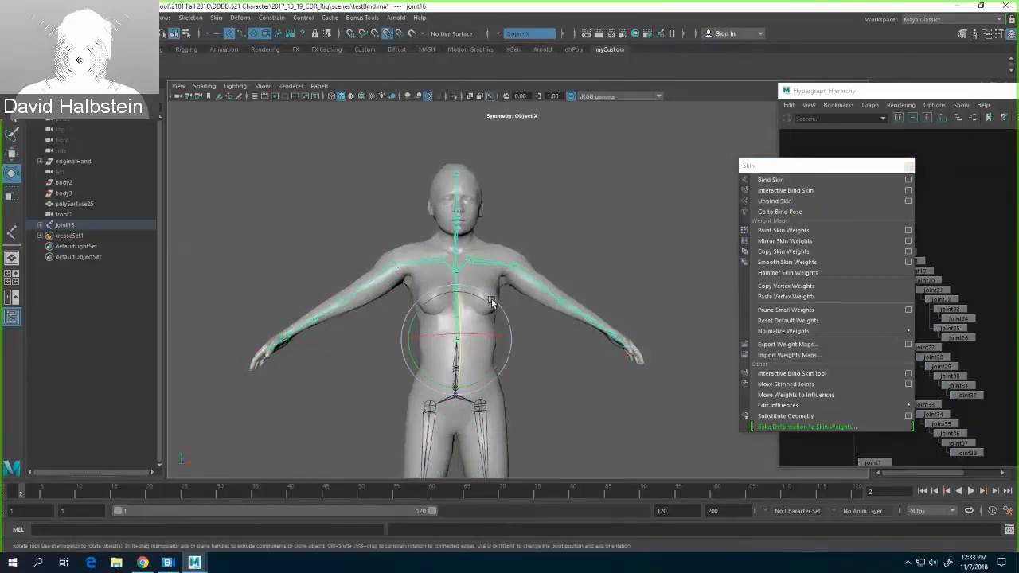
left_click_drag(494, 301, 505, 303)
key("ctrl+z")
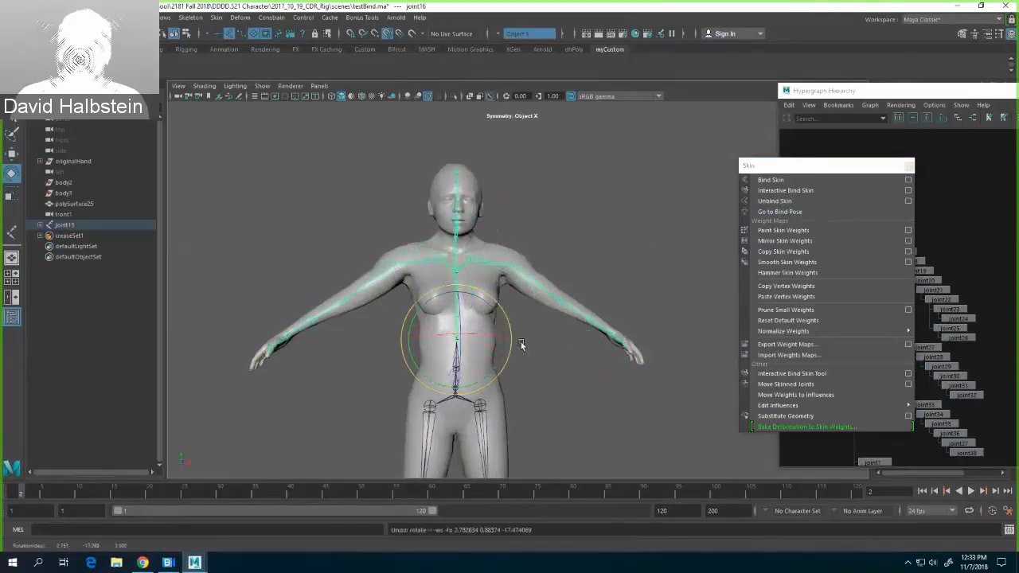
left_click(547, 360)
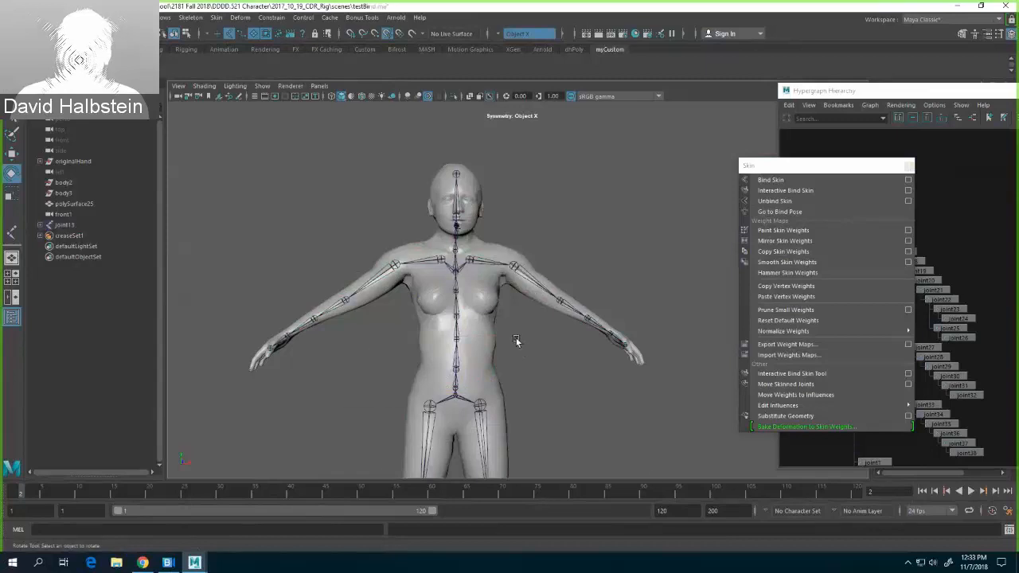
Step: Create a separate two-joint chain across the character's left chest, from beside the spine out to the side of the rib cage
key("space")
left_click_drag(522, 364, 521, 366)
middle_click_drag(521, 272, 516, 370, "alt")
scroll(524, 371, "up", 2)
scroll(524, 370, "up", 2)
scroll(487, 365, "up", 1)
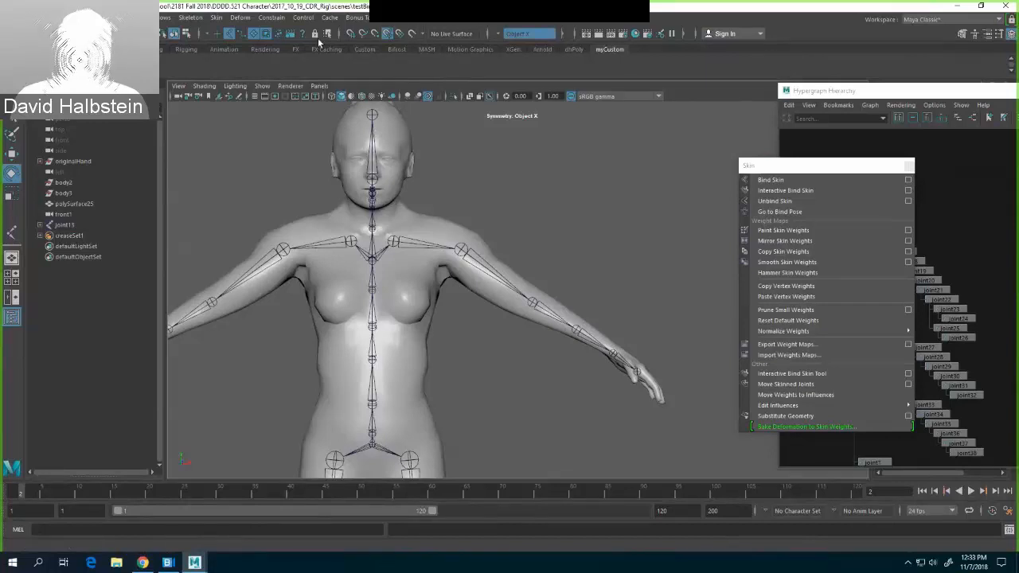
left_click(11, 233)
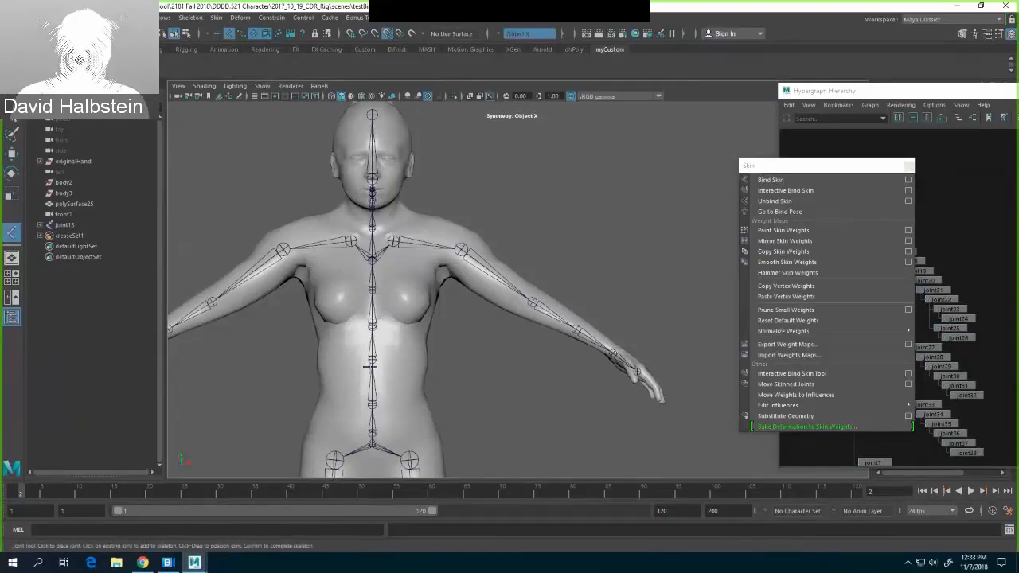
left_click(383, 292)
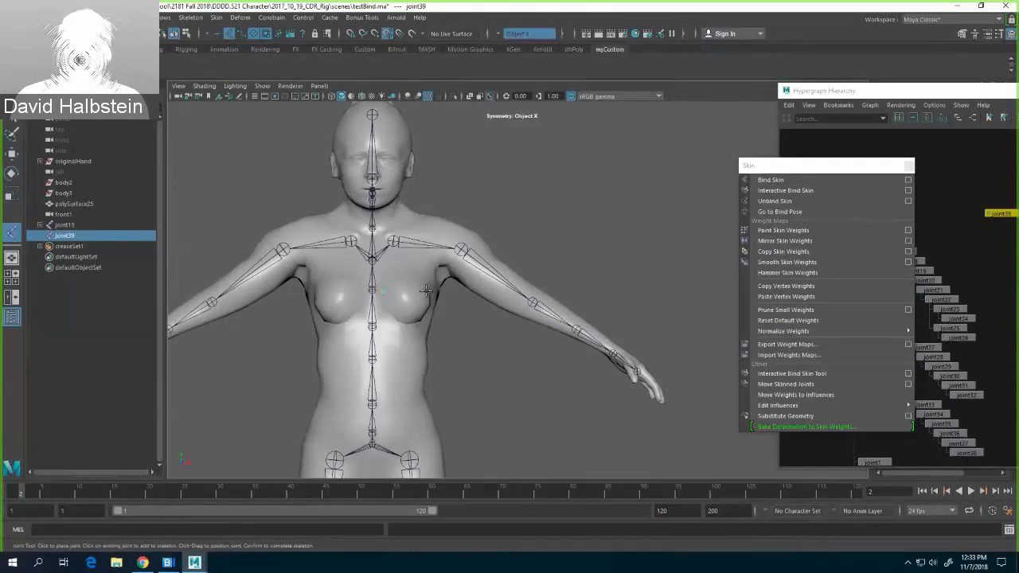
left_click(427, 292)
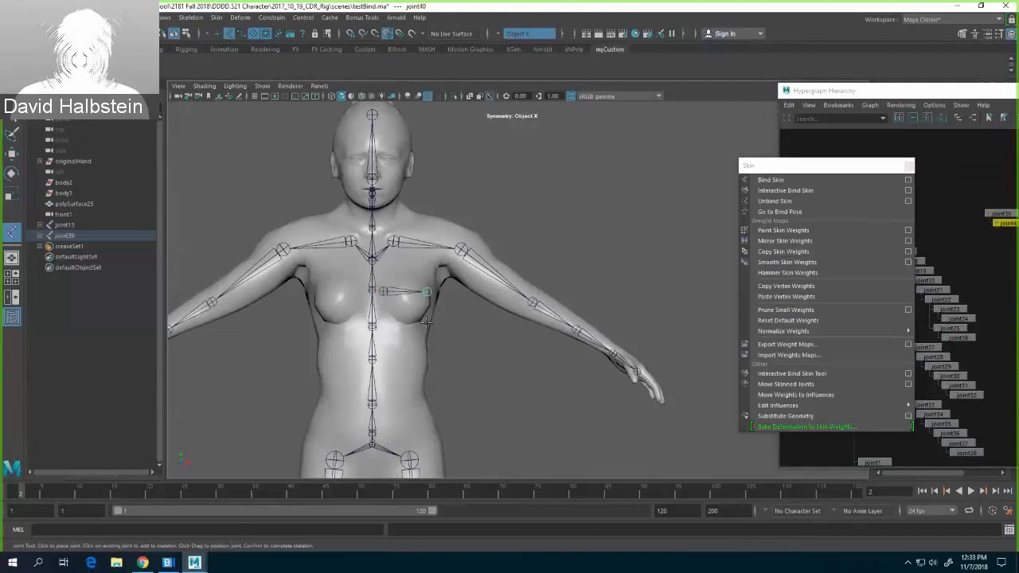
key("e")
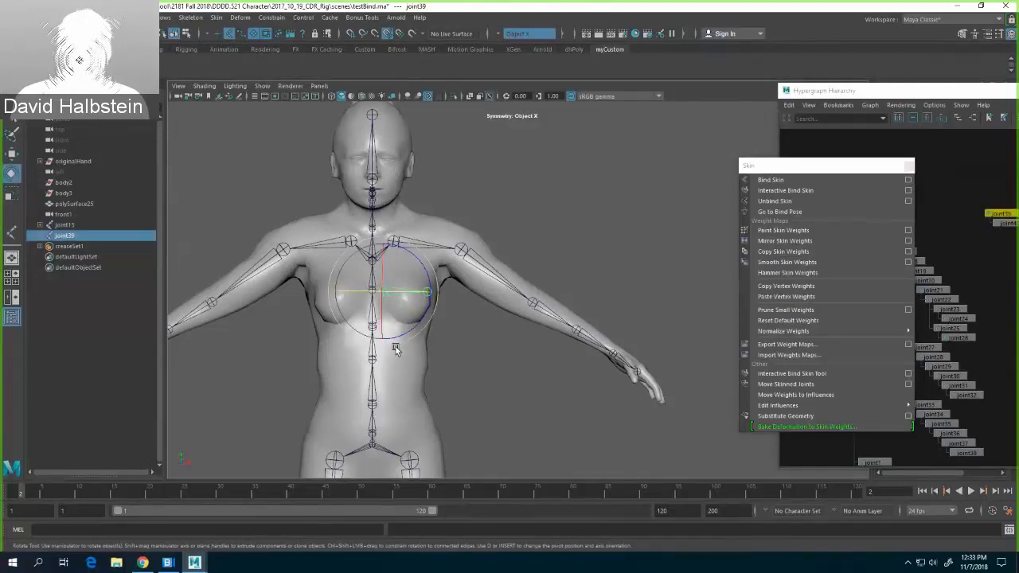
Step: Create a second two-joint chain just below the left breast, from beside the spine outward, and undo the stray extra joint
left_click(11, 230)
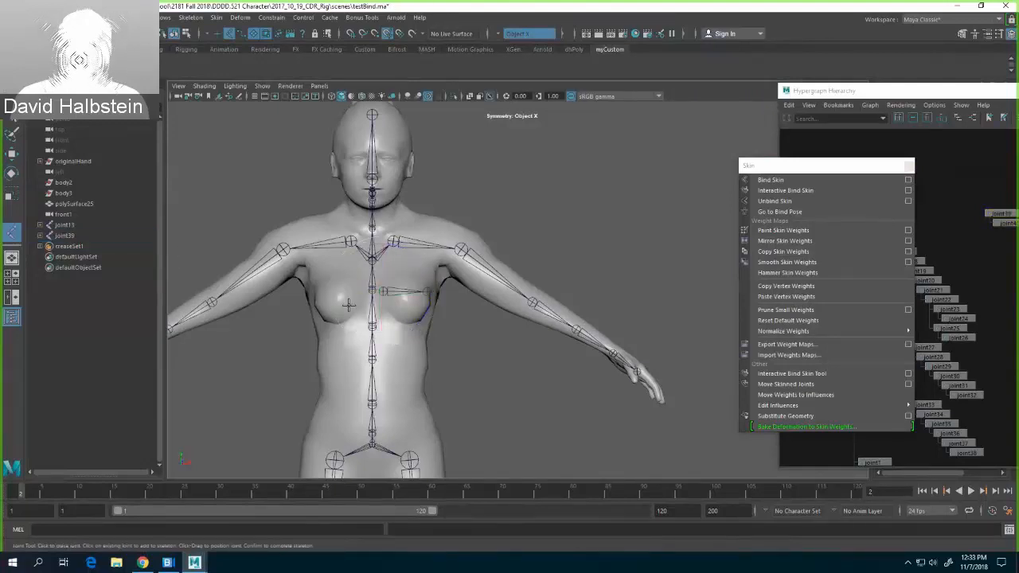
left_click(385, 326)
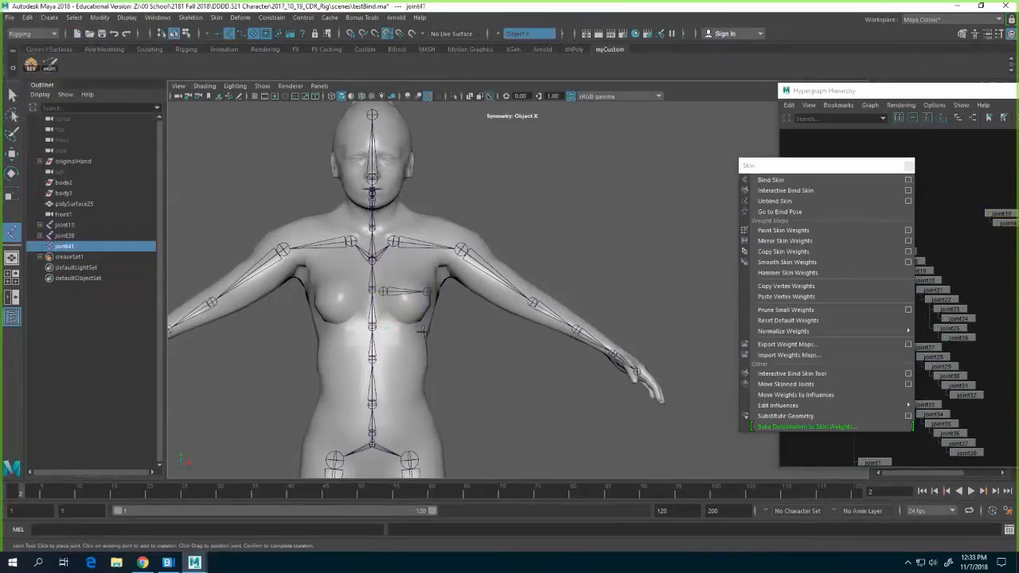
left_click(421, 330)
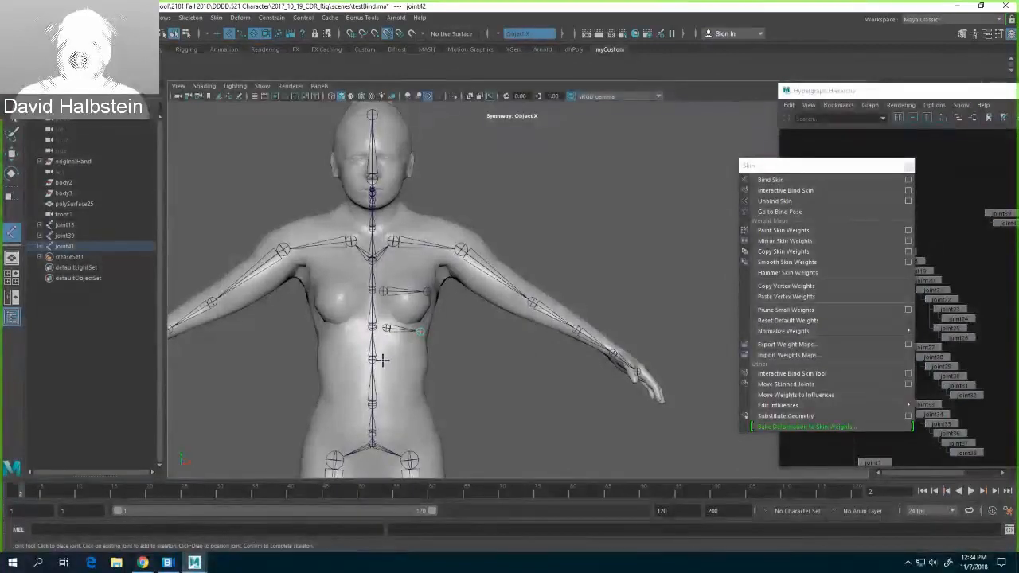
left_click(392, 360)
key("q")
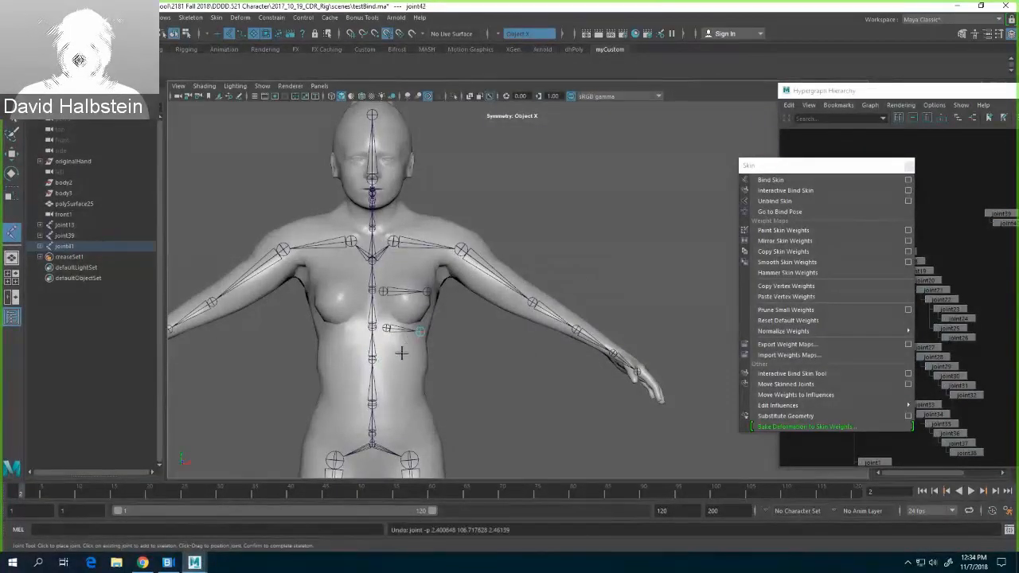
Step: Create a third two-joint chain across the upper abdomen on the character's left side, from beside the spine outward
left_click(12, 233)
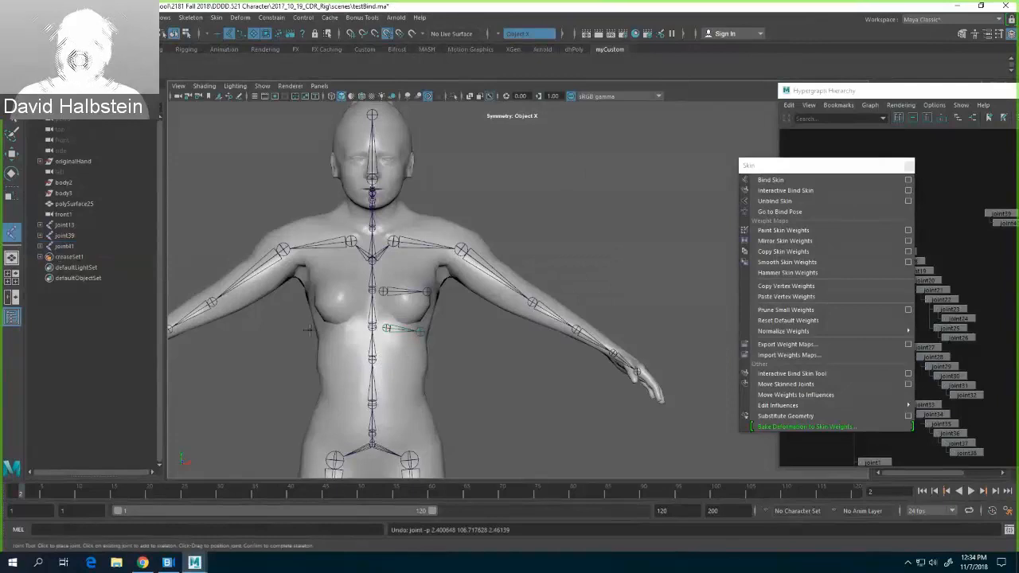
left_click(384, 360)
left_click(415, 361)
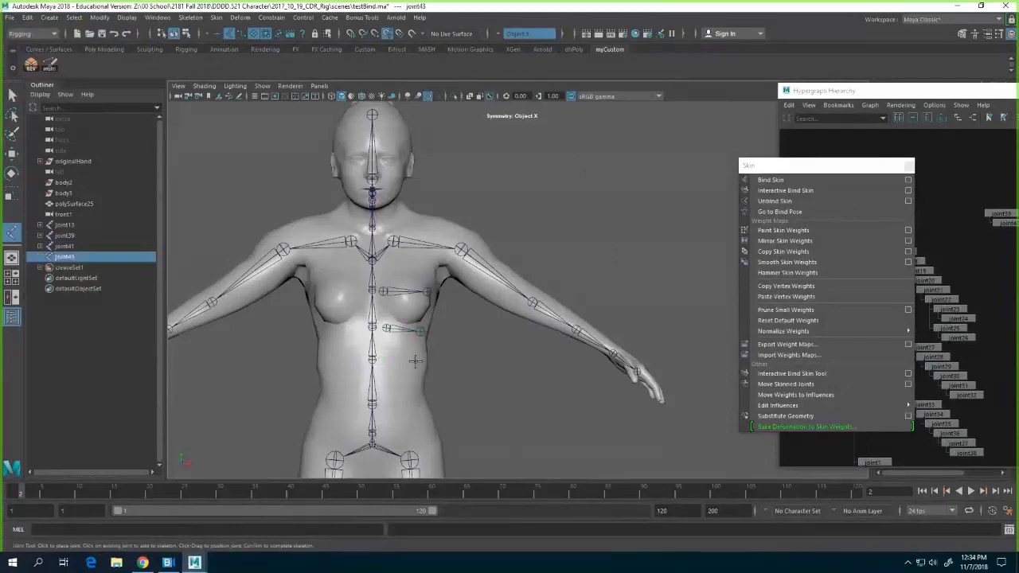
key("q")
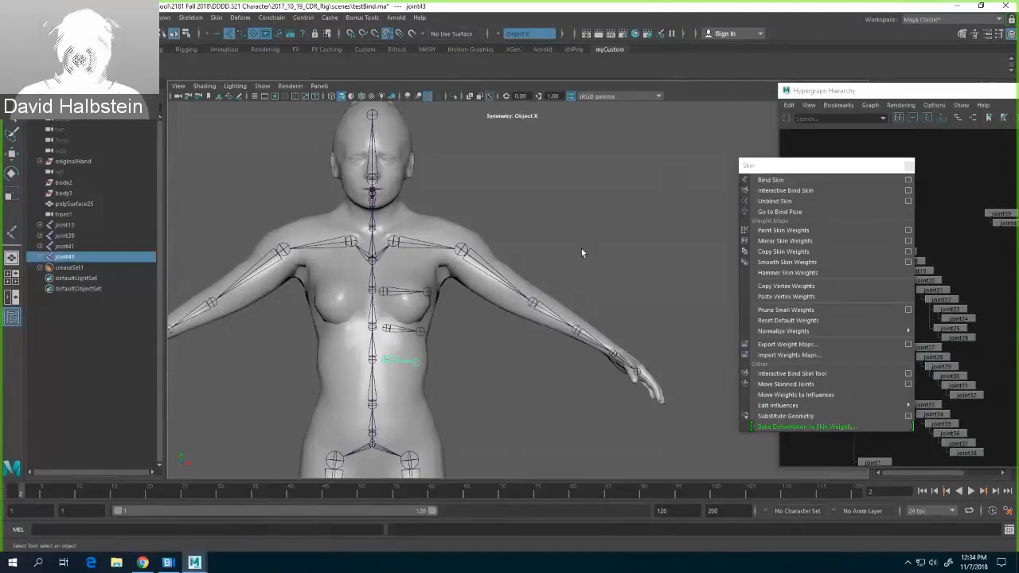
Step: Parent the upper rib chain, joint39, to the adjacent spine joint at chest height
key("space")
left_click_drag(583, 255, 508, 237)
scroll(508, 237, "up", 3)
middle_click_drag(509, 239, 548, 232, "alt")
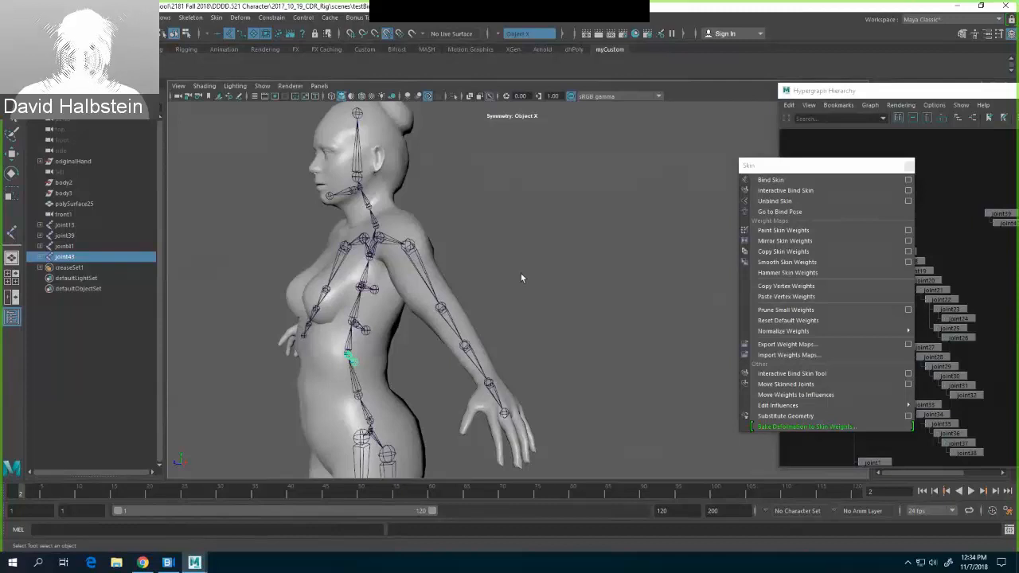
left_click_drag(521, 273, 431, 309, "alt")
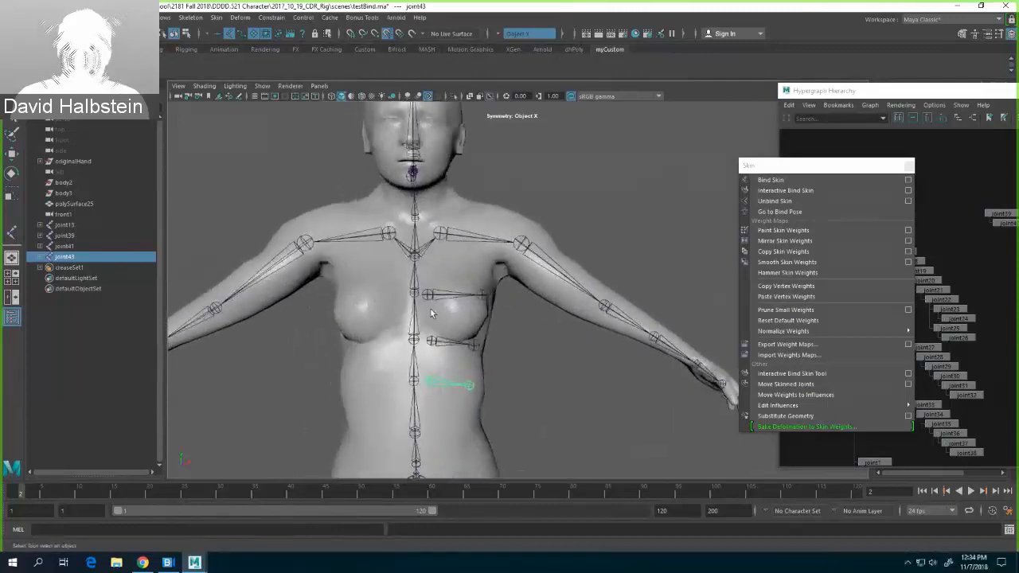
left_click(430, 297)
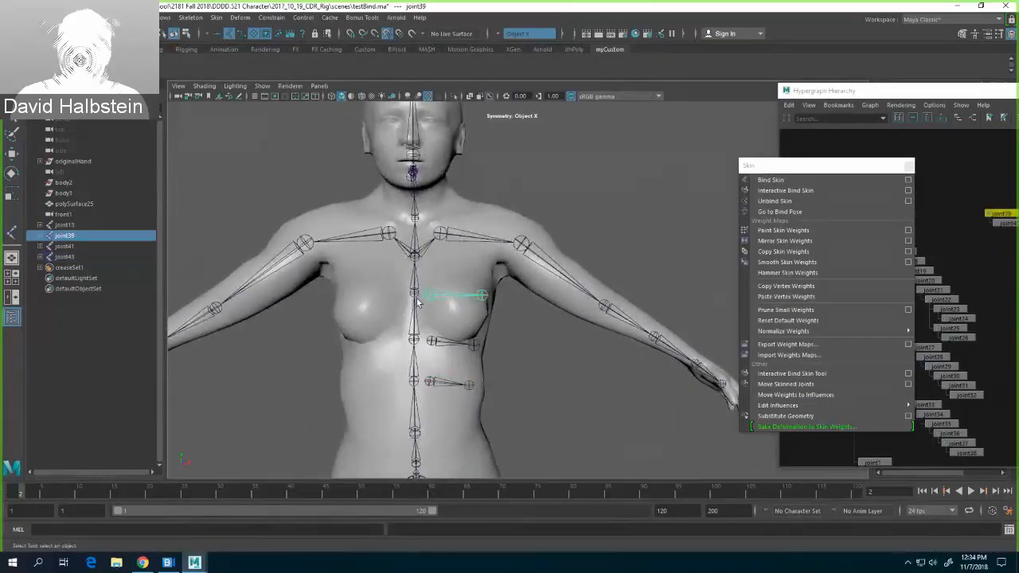
left_click(416, 296, "shift")
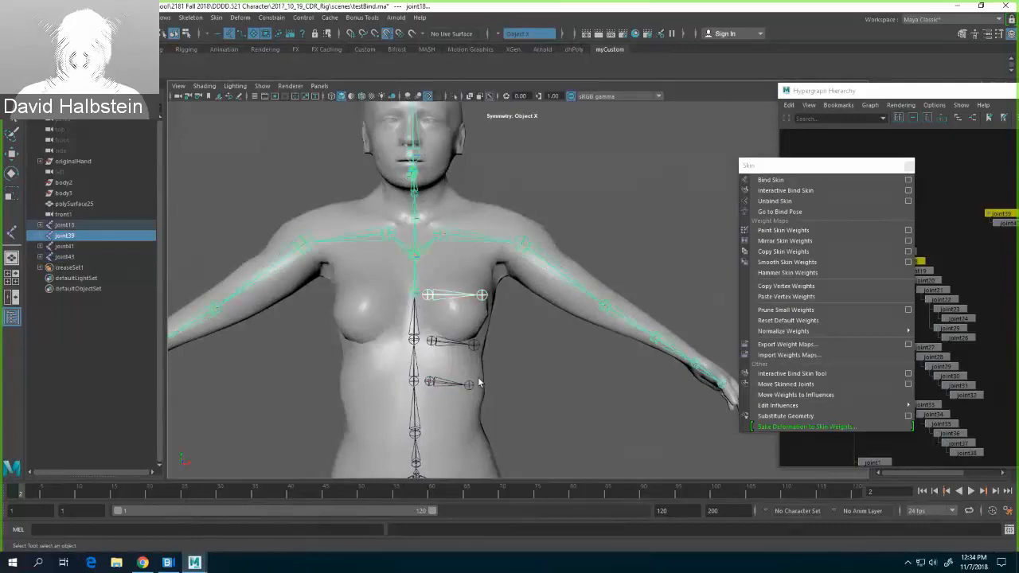
key("p")
Step: Parent the middle and lower rib chains, joint41 and joint43, to the spine joints beside them
left_click(436, 344)
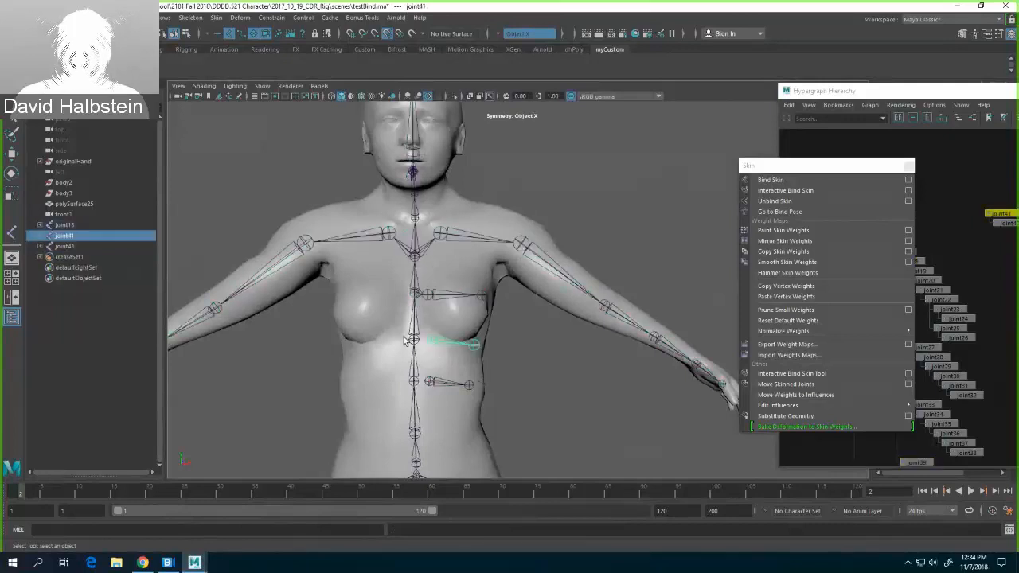
left_click(414, 343, "shift")
key("p")
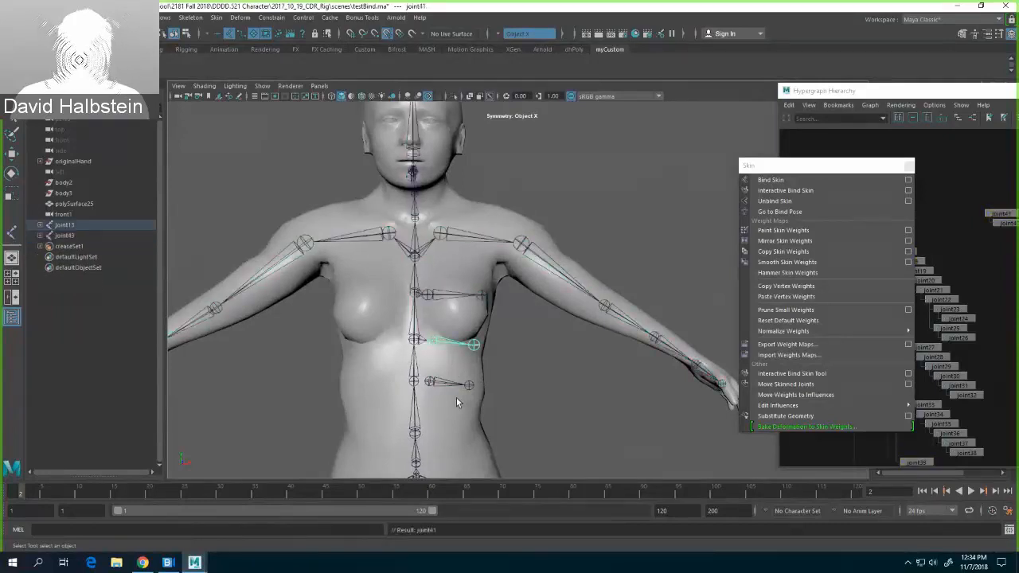
left_click(421, 391)
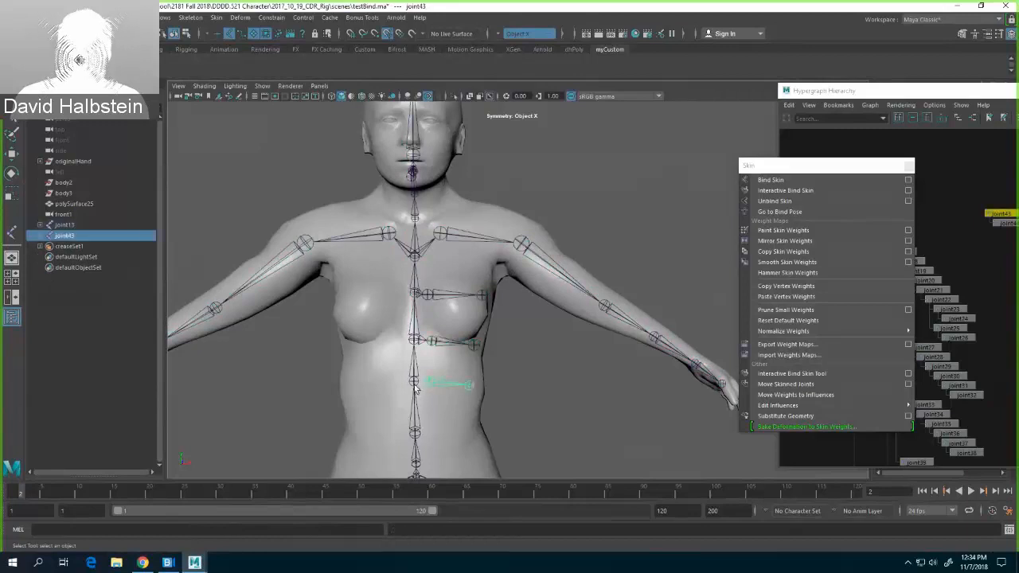
left_click(415, 375, "shift")
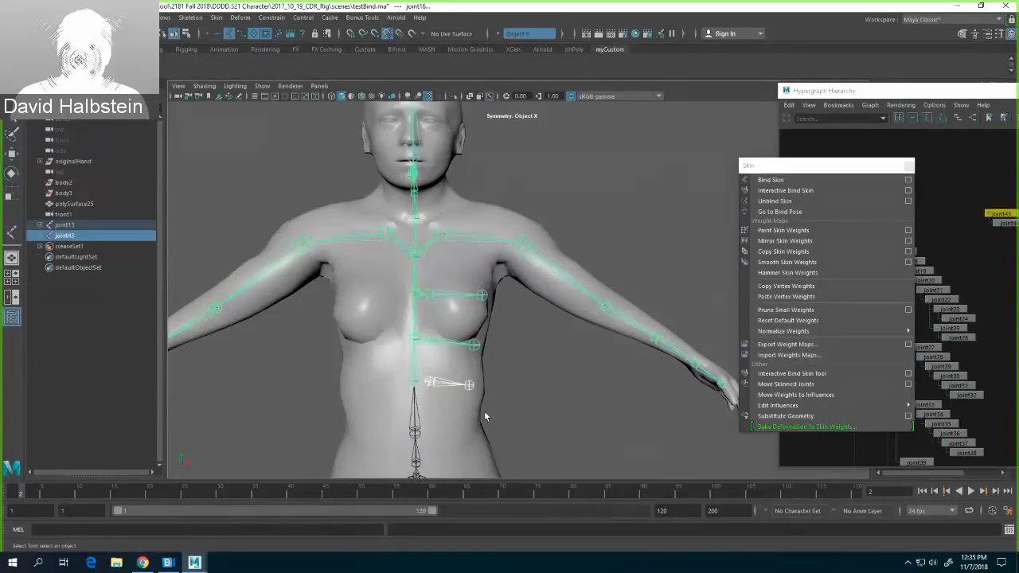
key("p")
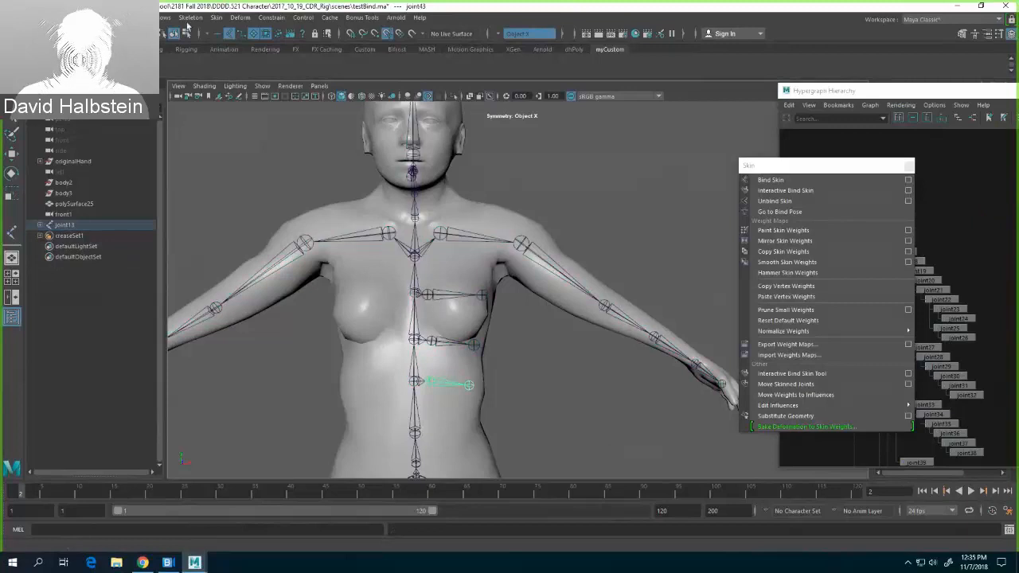
Step: Detach the Skeleton commands as a floating window and mirror the lower rib chain to the character's right side
left_click(190, 18)
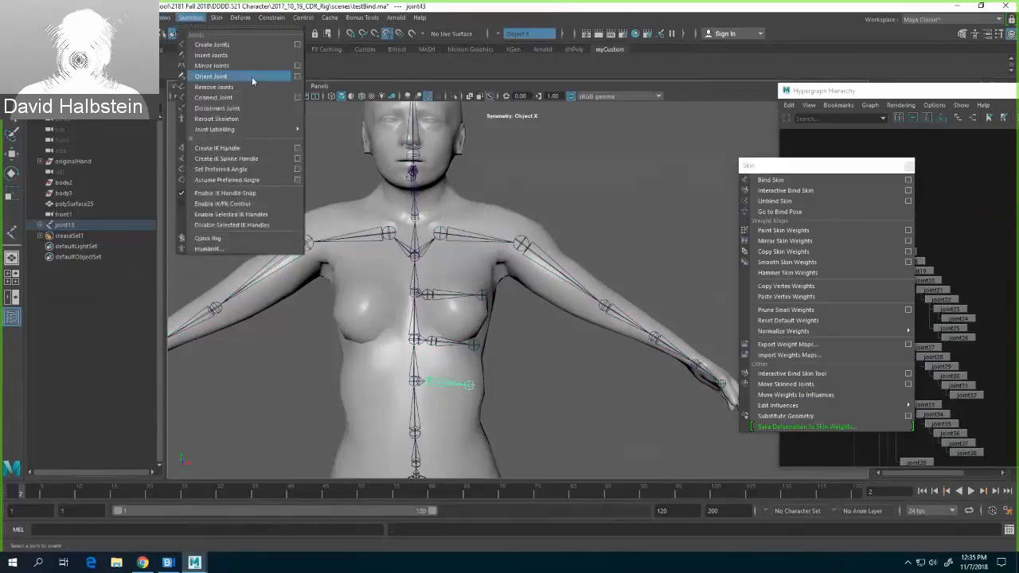
left_click(246, 31)
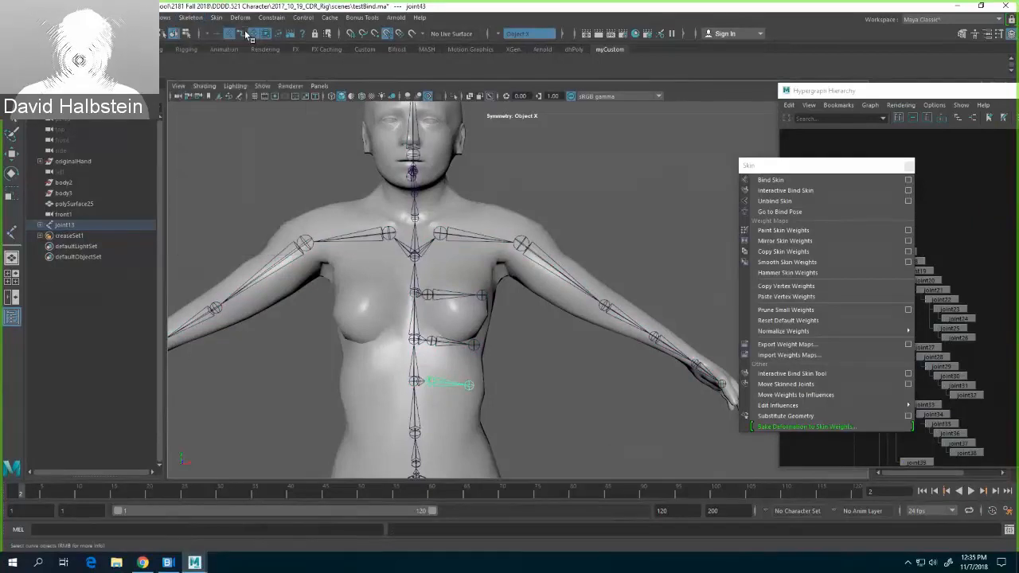
left_click(195, 19)
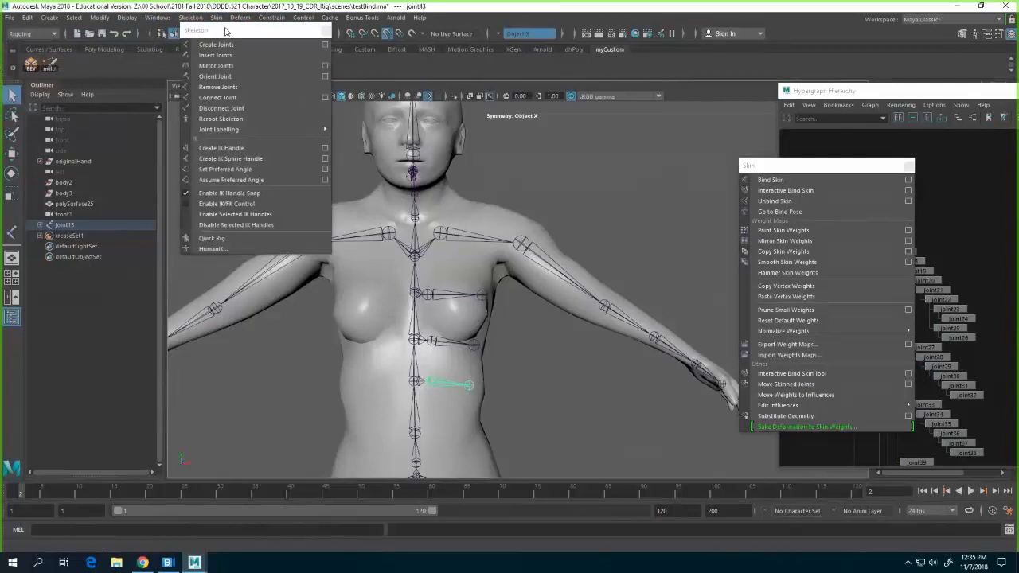
left_click(227, 32)
left_click_drag(462, 100, 677, 64)
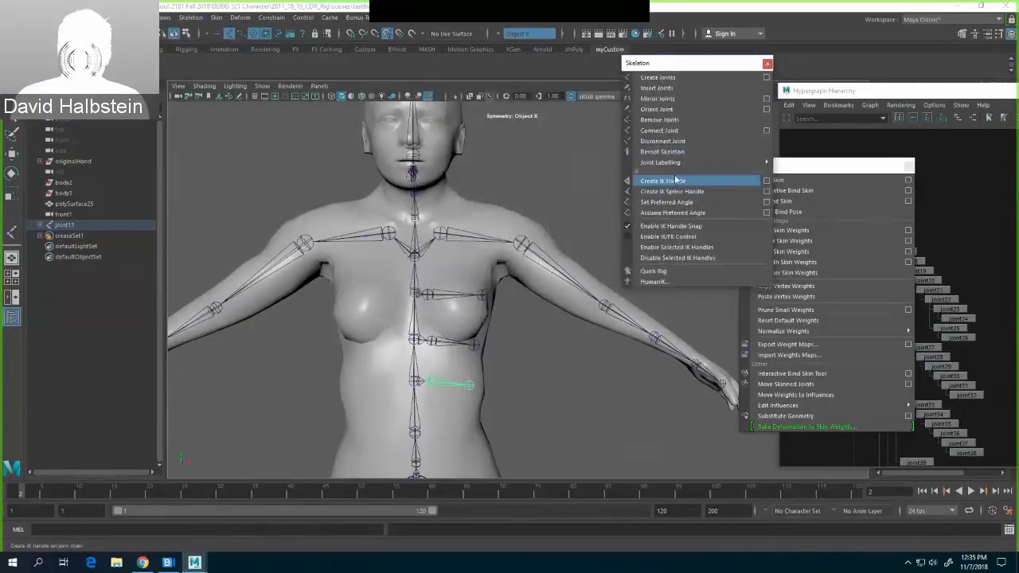
left_click(681, 96)
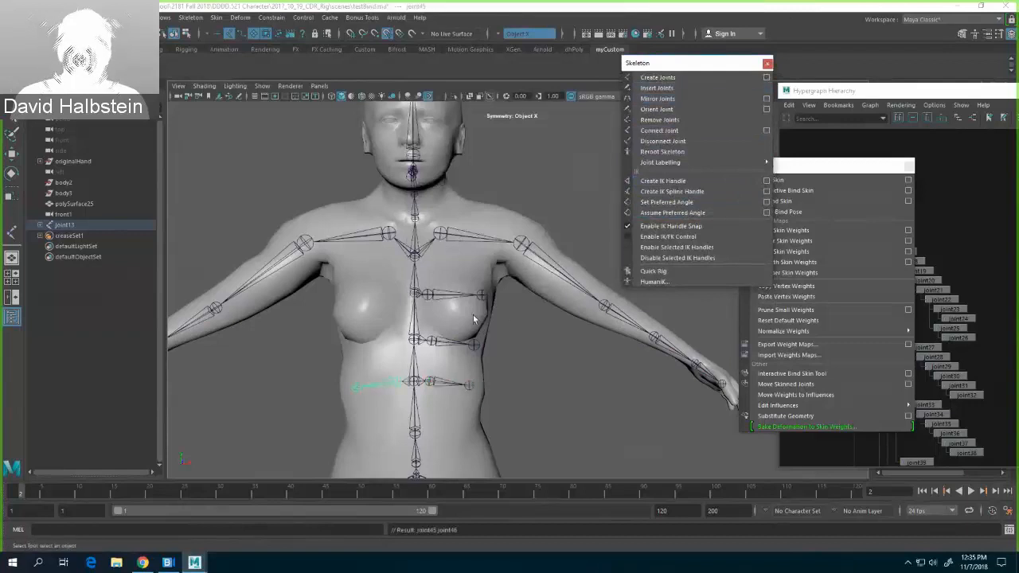
Step: Mirror the middle and upper rib chains to the character's right side and clear the selection
left_click(442, 342)
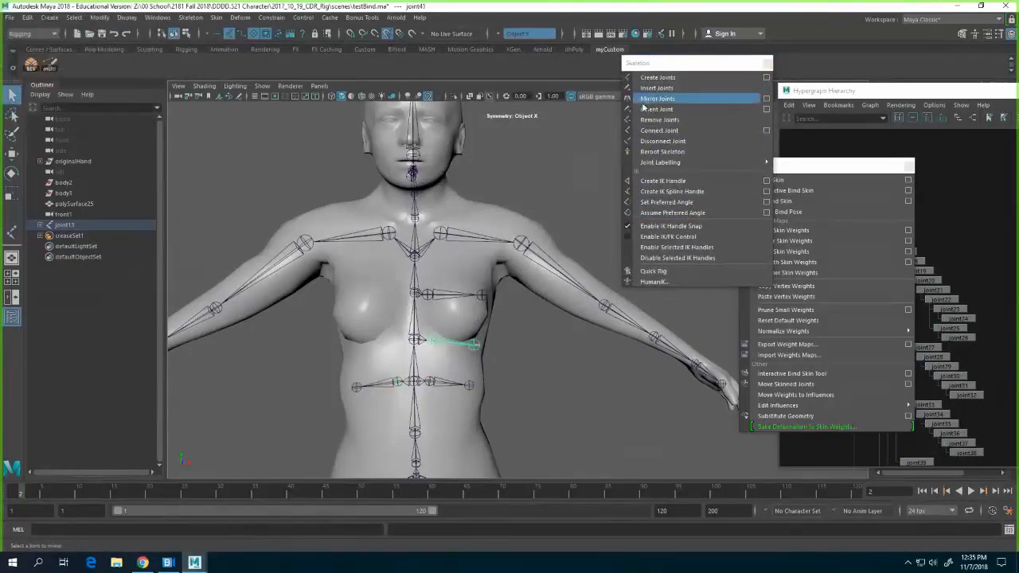
left_click(658, 98)
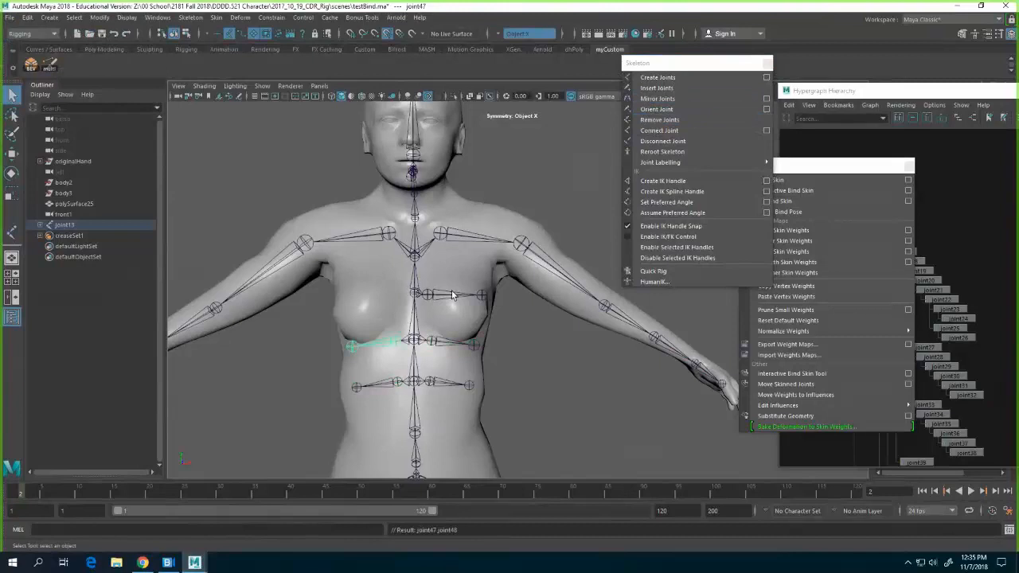
left_click(564, 341)
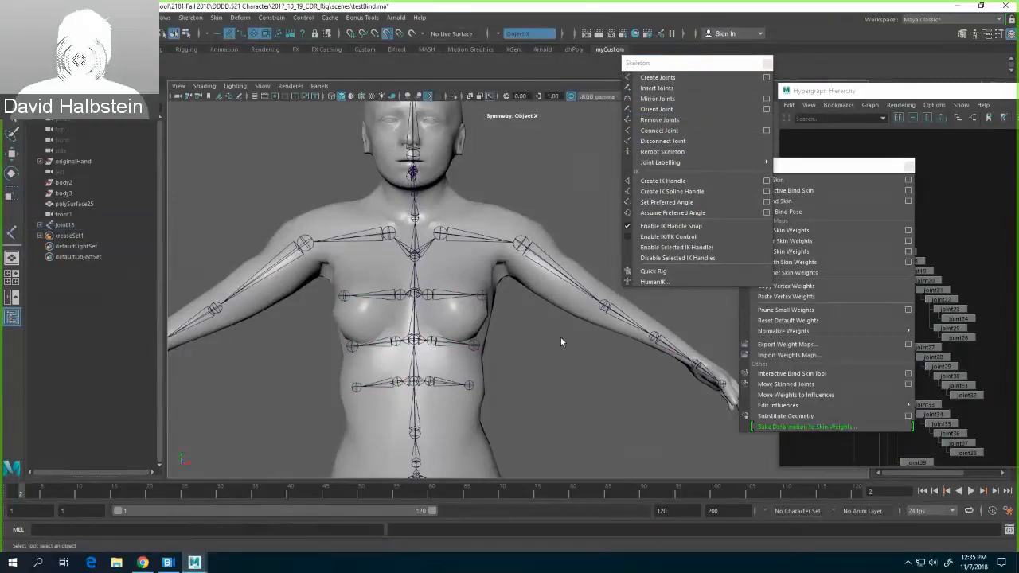
Step: Select the three mirrored rib chains together, apply Orient Joint to them and clear the selection
left_click(389, 300)
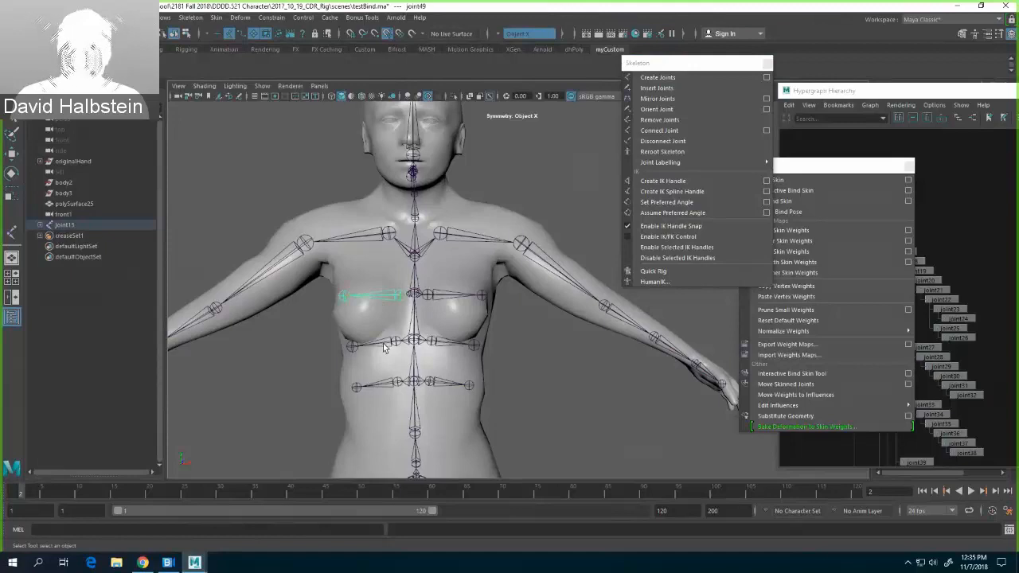
left_click(384, 347, "shift")
left_click(381, 390, "shift")
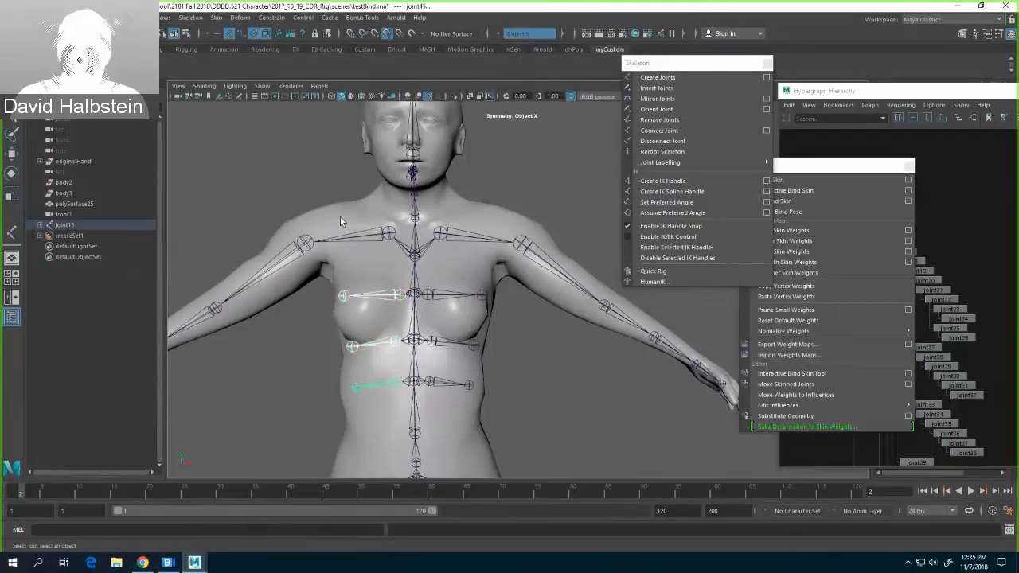
left_click(682, 109)
left_click(542, 369)
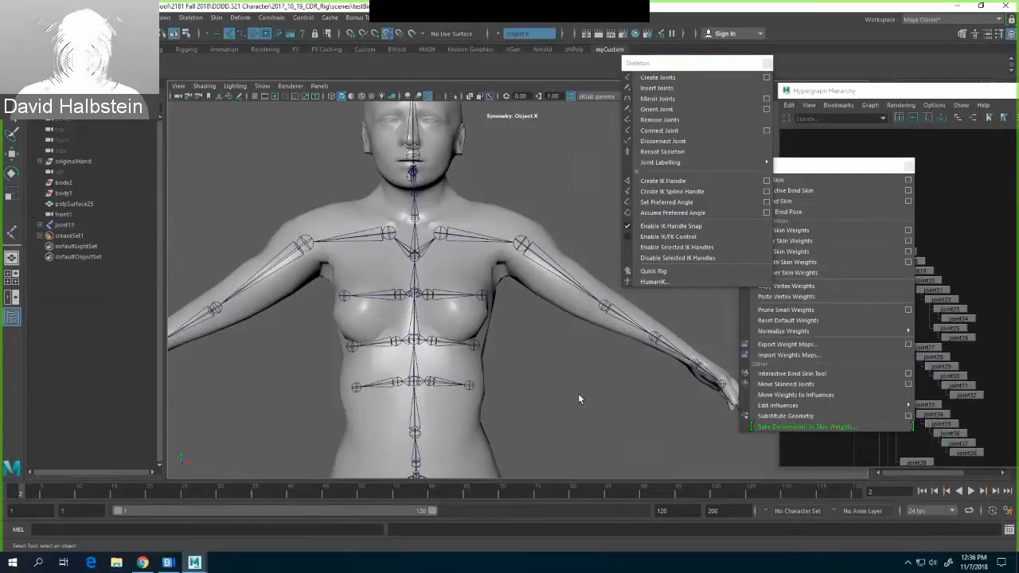
Step: Select the left foot's heel joint, joint4, minimize the Hypergraph and show the joint's attributes in the Attribute Editor
scroll(495, 348, "down", 5)
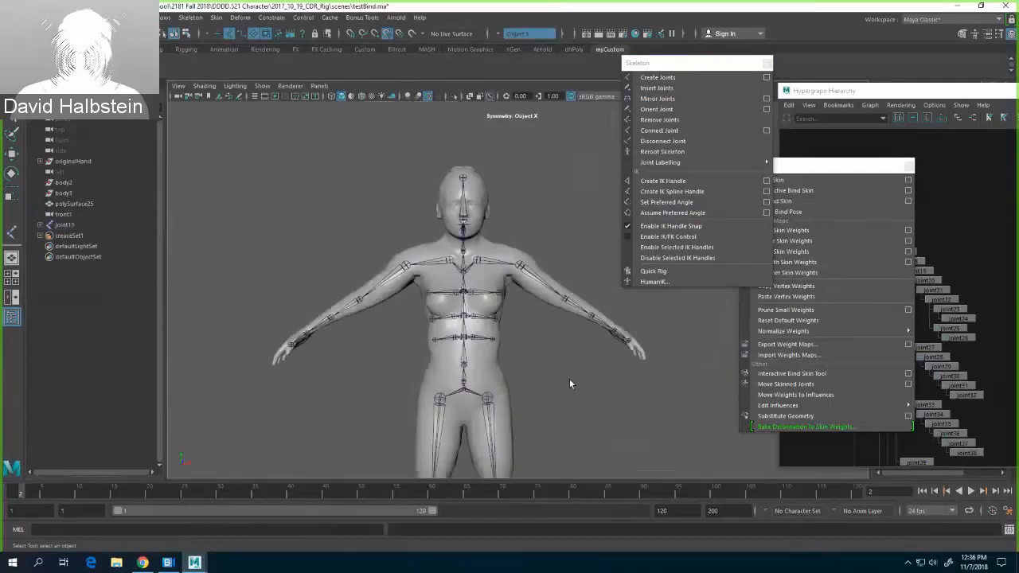
mouse_move(570, 379)
left_mouse_down("alt")
mouse_move(561, 308)
mouse_move(560, 383)
left_mouse_up("alt")
middle_click_drag(560, 383, 549, 193, "alt")
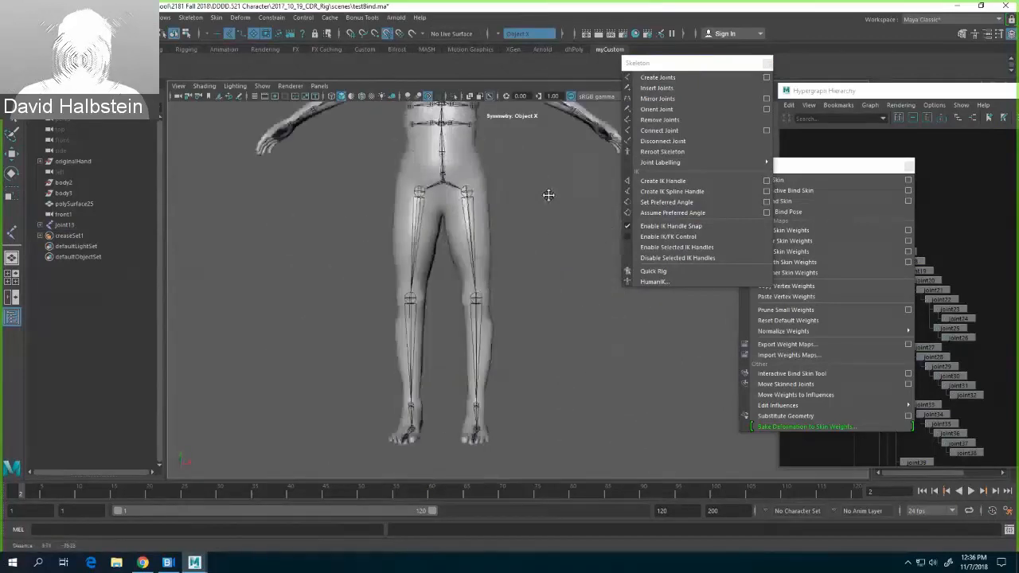
left_click_drag(605, 314, 569, 227, "alt")
scroll(549, 313, "up", 3)
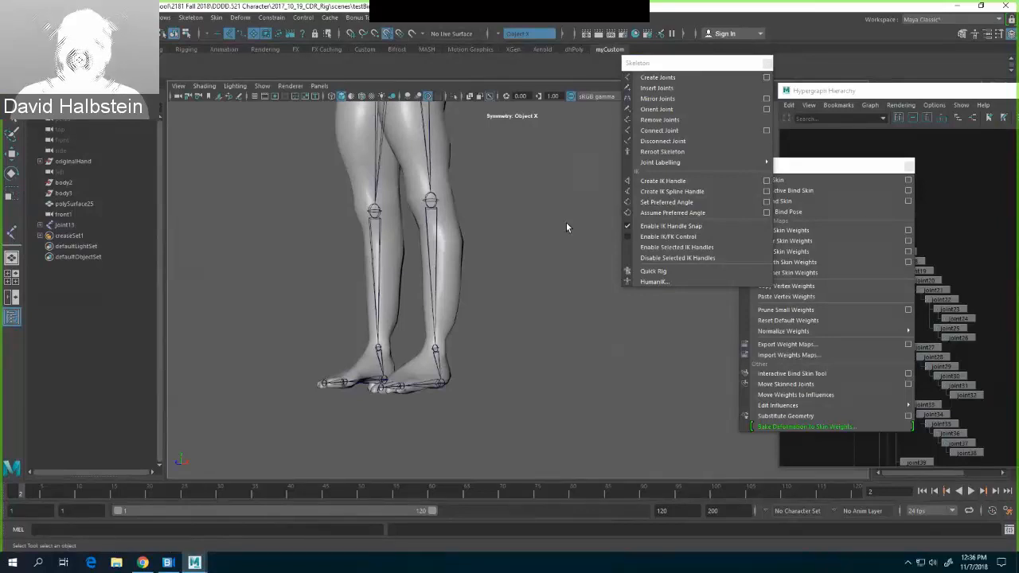
left_click(427, 383)
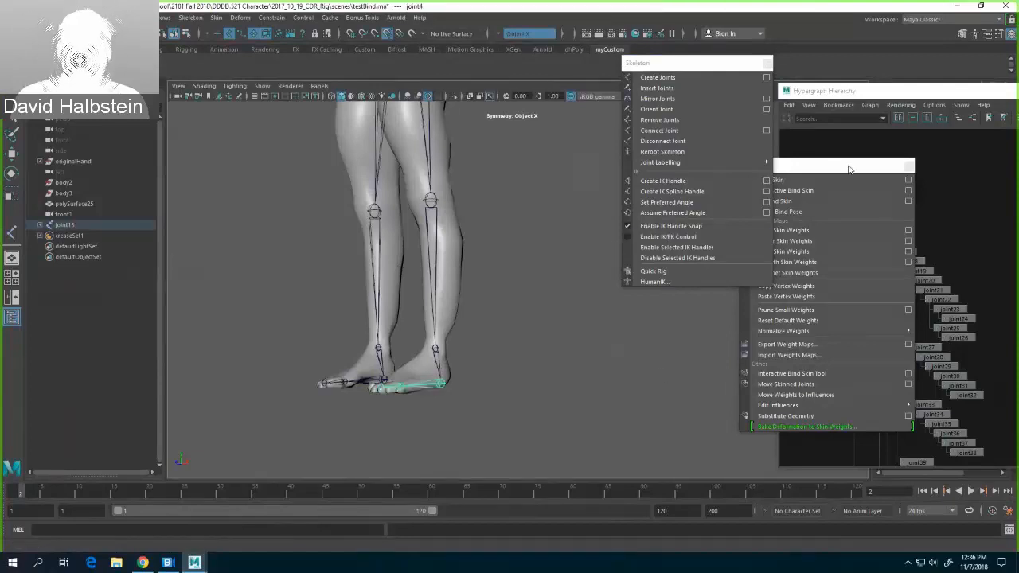
left_click_drag(849, 169, 692, 260)
left_click_drag(930, 96, 679, 245)
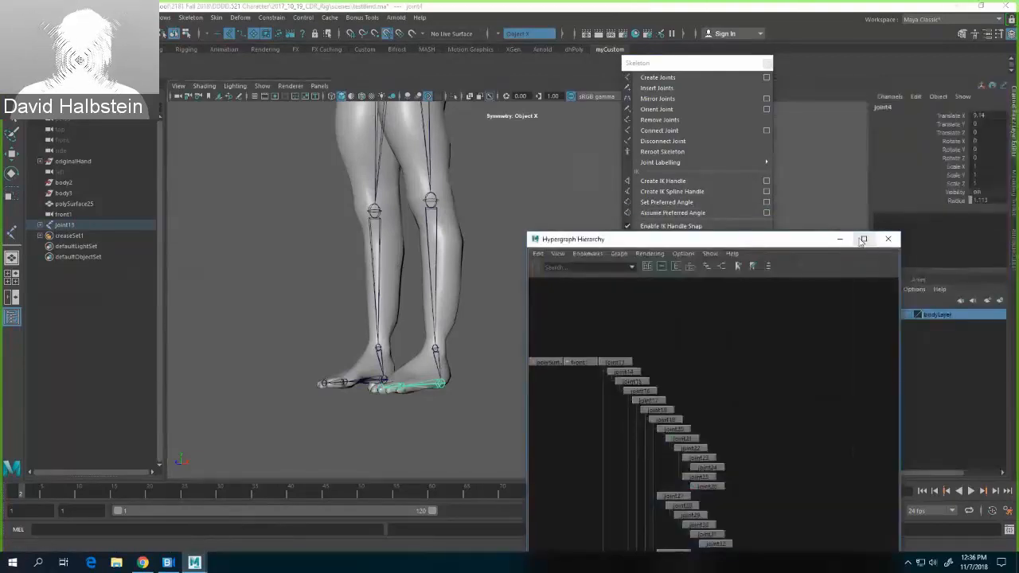
left_click(841, 240)
left_click(987, 36)
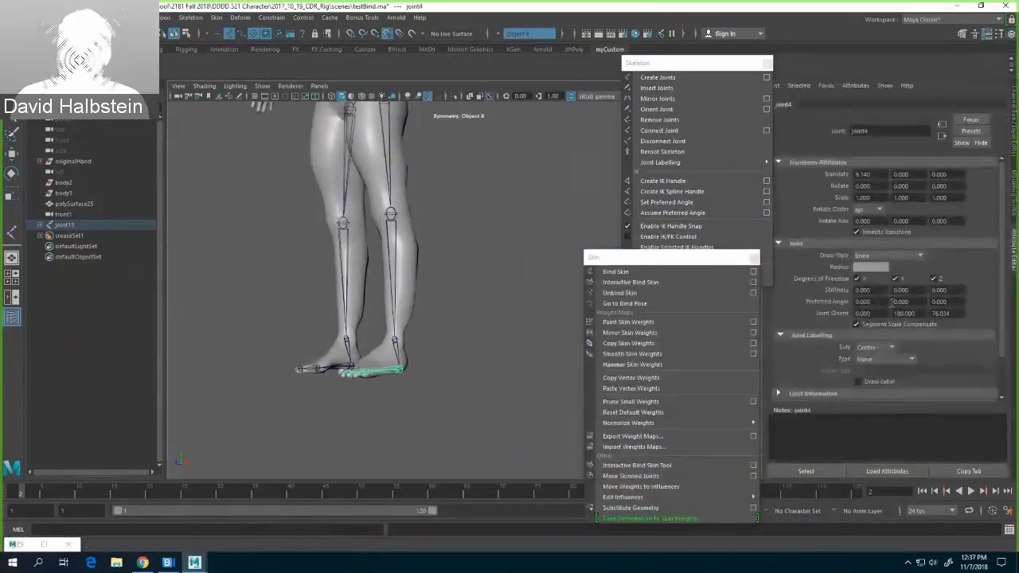
Step: Turn off the X, Y and Z degrees of freedom for the left heel joint, joint4
left_click(858, 280)
left_click(895, 280)
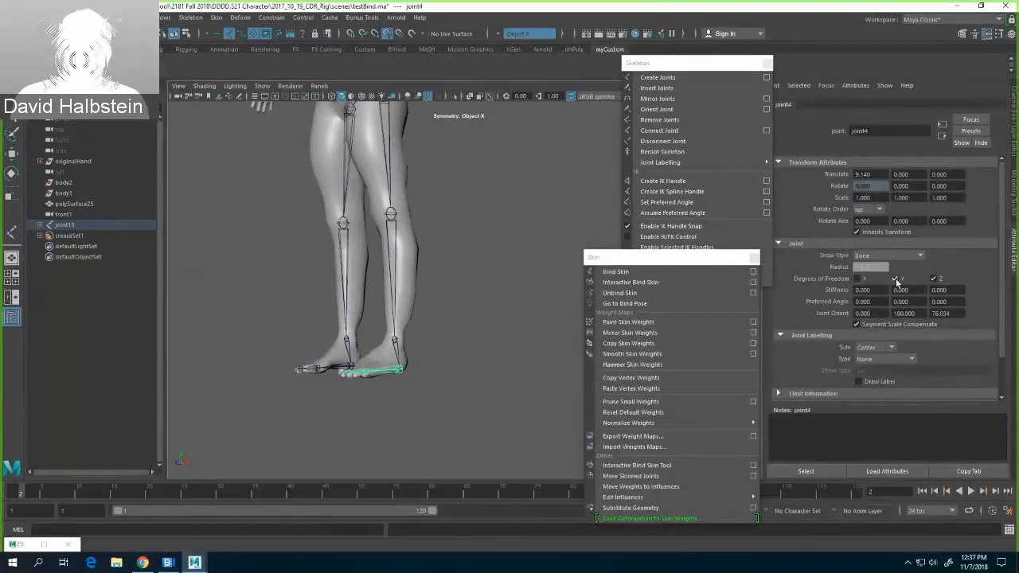
left_click(934, 280)
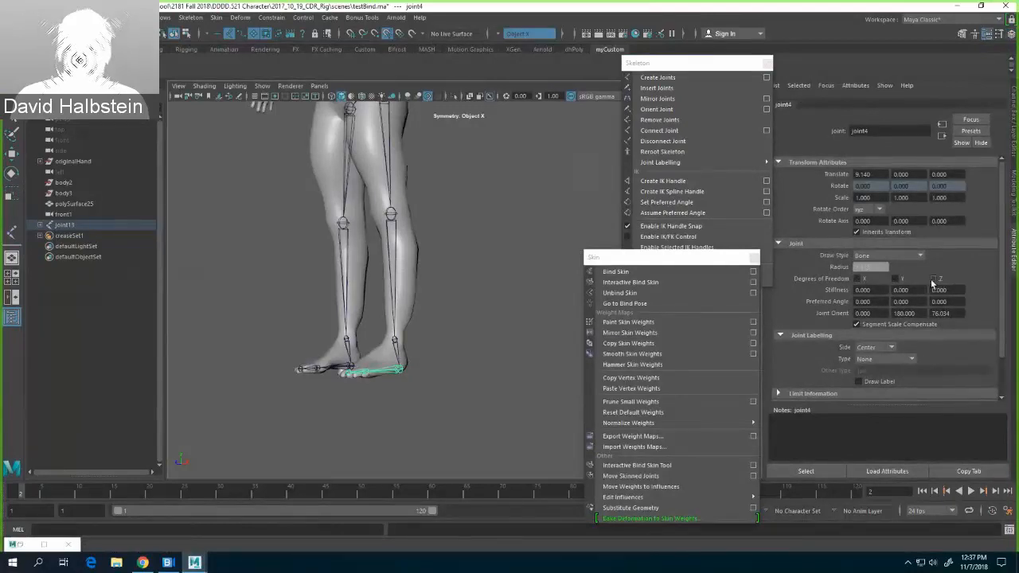
Step: Select the right foot's heel joint, joint10, and turn off its X, Y and Z degrees of freedom
left_click(333, 368)
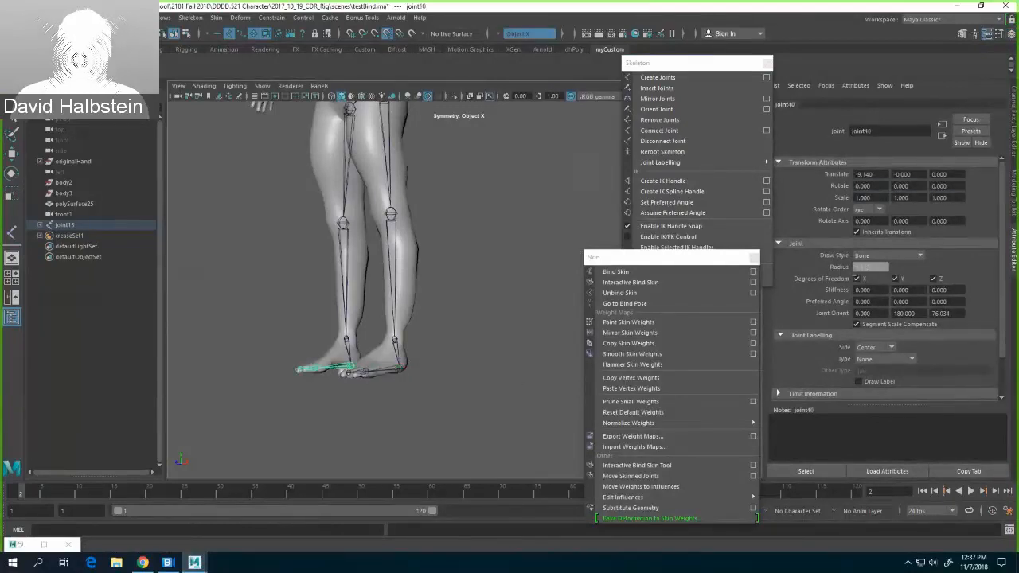
left_click(858, 280)
left_click(895, 280)
left_click(934, 279)
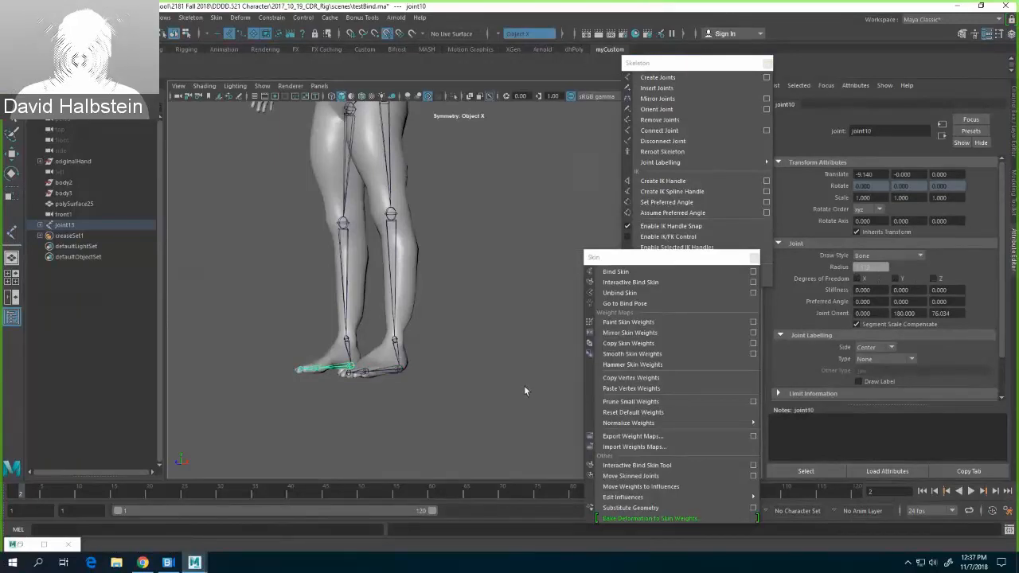
Step: Check the left heel joint, joint4, with the Rotate tool active and clear the selection
left_click(386, 373)
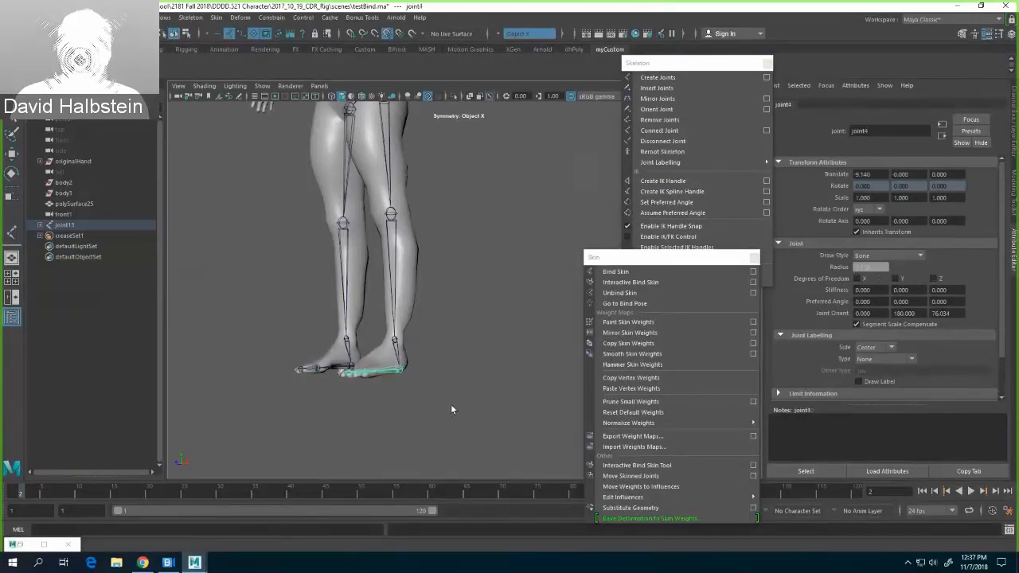
key("e")
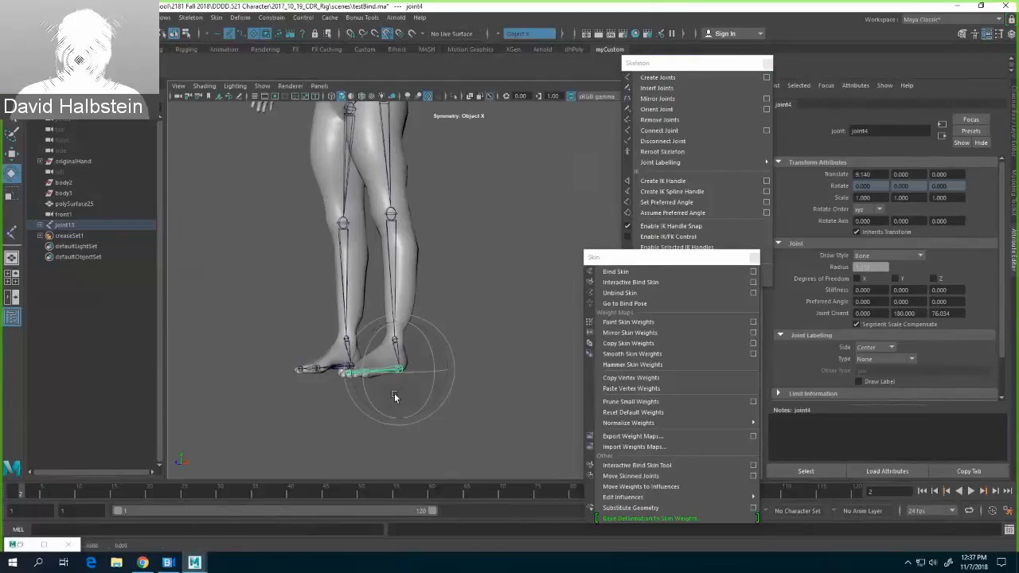
left_click(484, 309)
Step: Bind the body mesh polySurface25 to the skeleton's root joint, joint13, with Bind Skin and clear the selection
left_click_drag(484, 309, 499, 254, "alt")
middle_click_drag(510, 243, 477, 347, "alt")
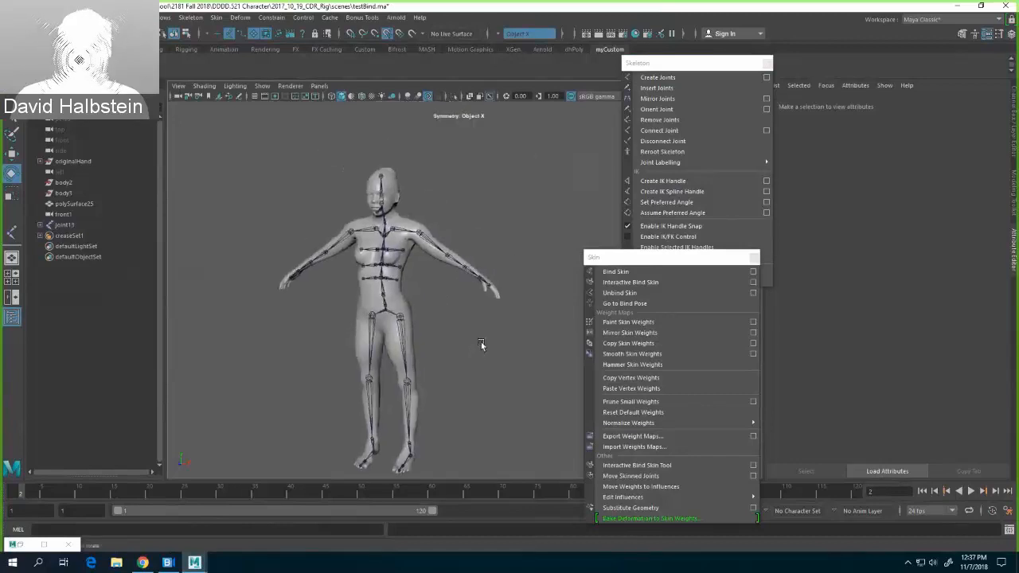
scroll(481, 342, "up", 4)
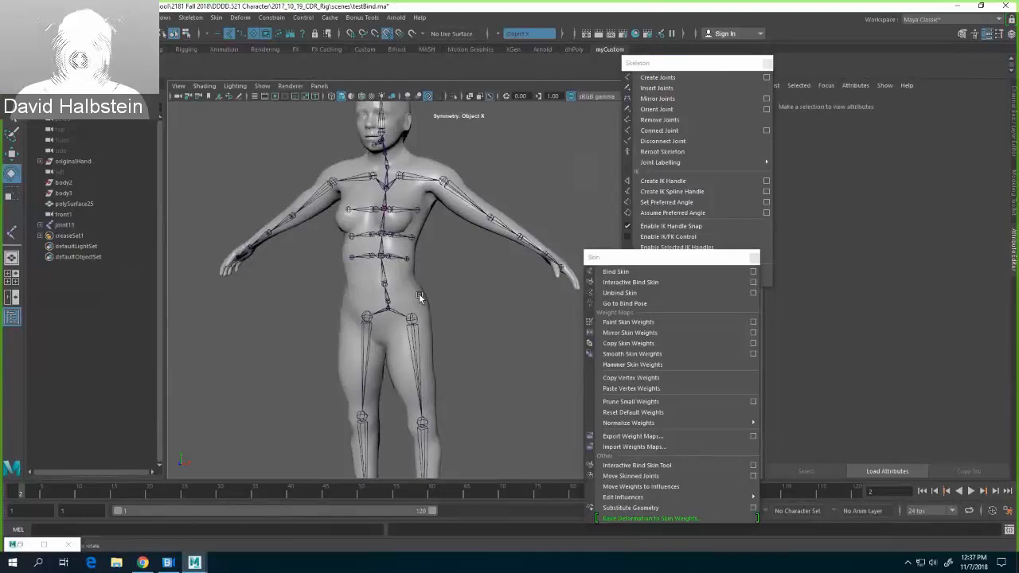
left_click(419, 297)
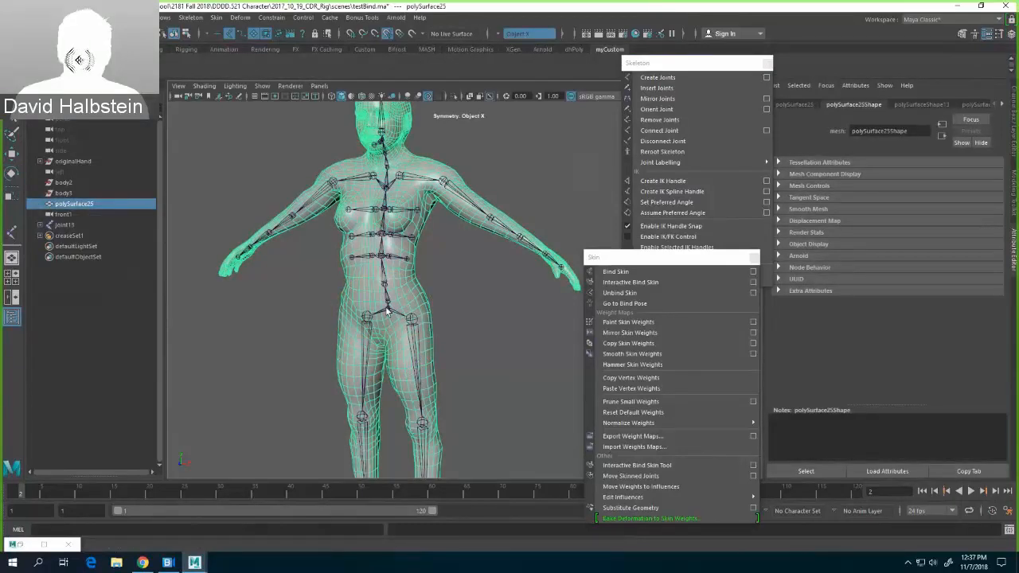
left_click(387, 313, "shift")
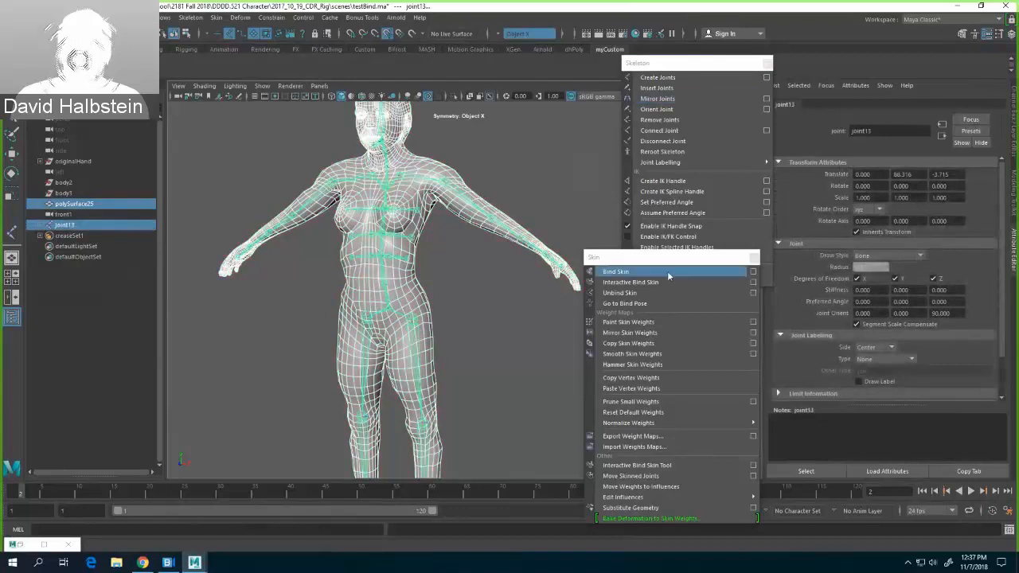
left_click(657, 273)
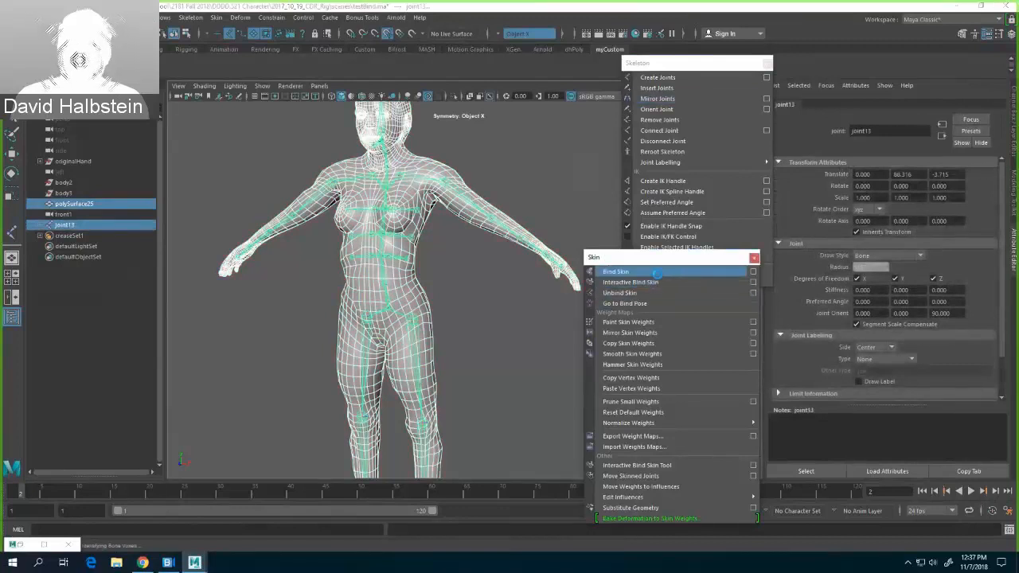
left_click(496, 285)
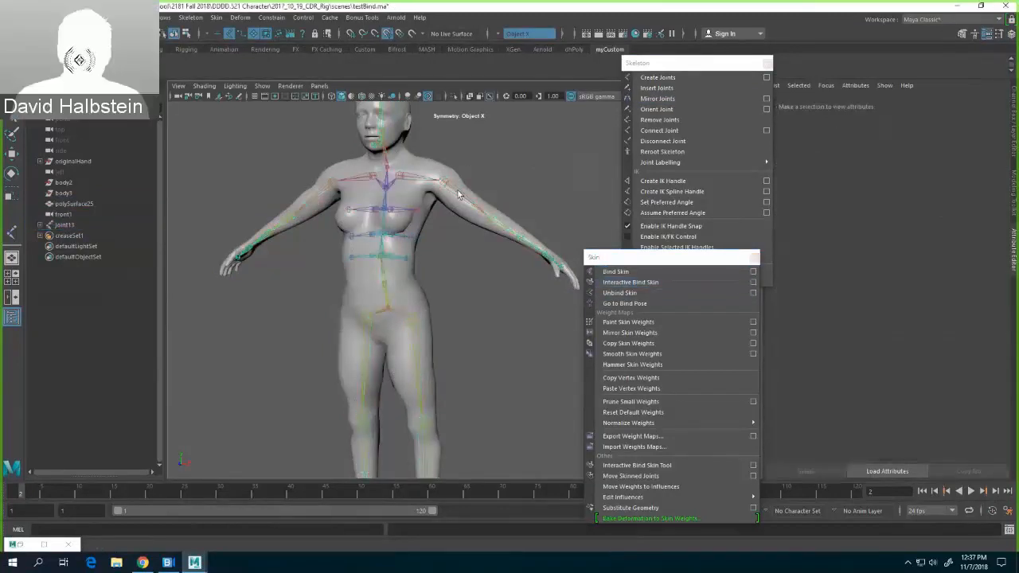
Step: Test the left shoulder's deformation by rotating the collarbone joint, joint27, about 30 degrees in Z and then freely, and undo the rotations
left_click(458, 190)
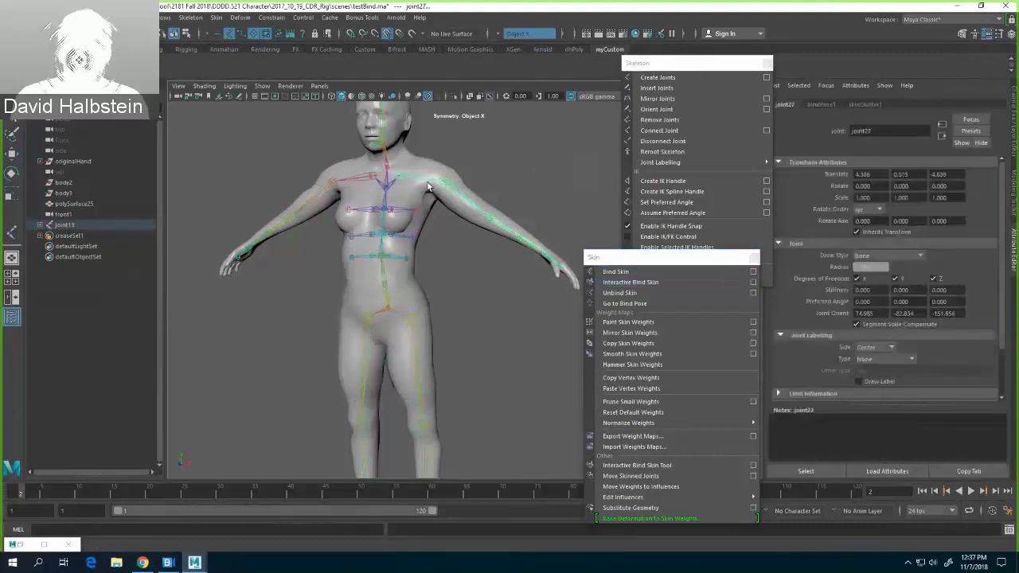
key("e")
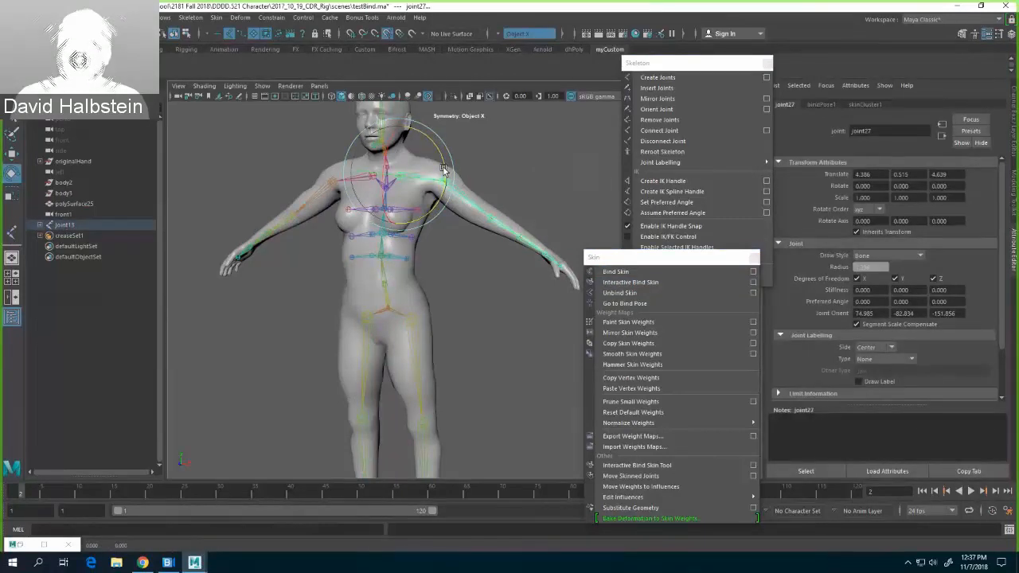
left_click_drag(434, 205, 443, 145)
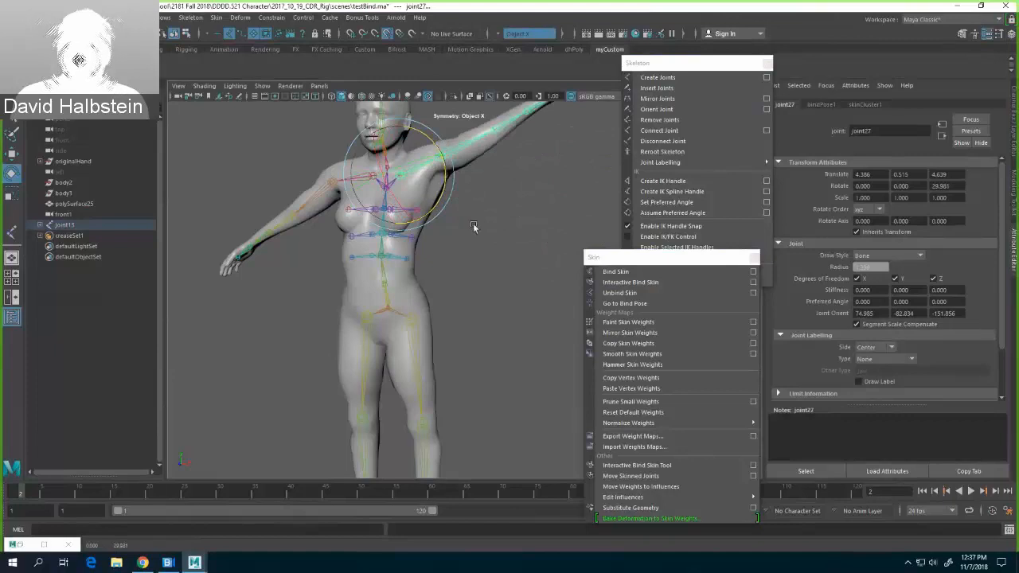
left_click_drag(472, 223, 505, 214, "alt")
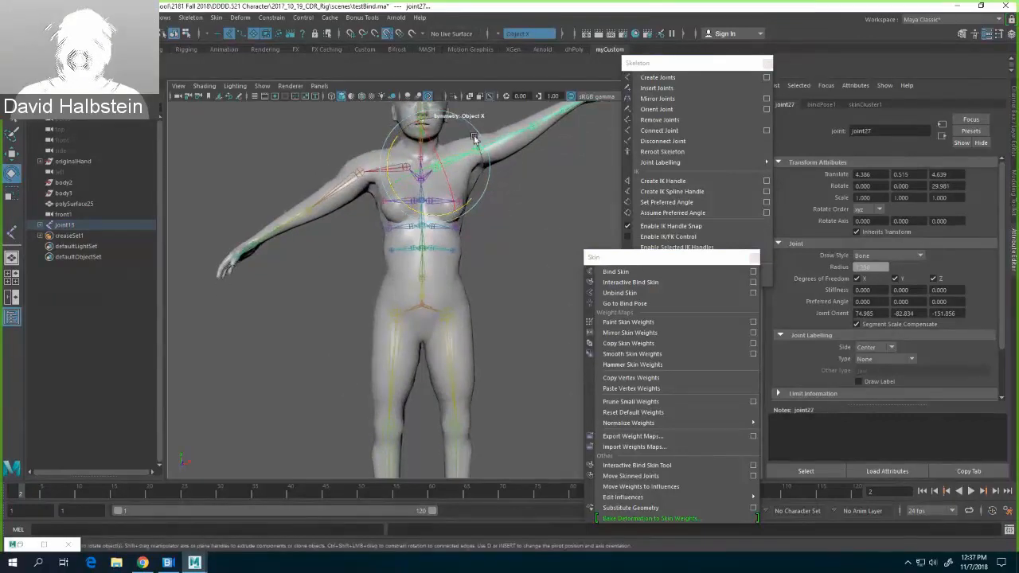
left_click_drag(473, 138, 504, 142)
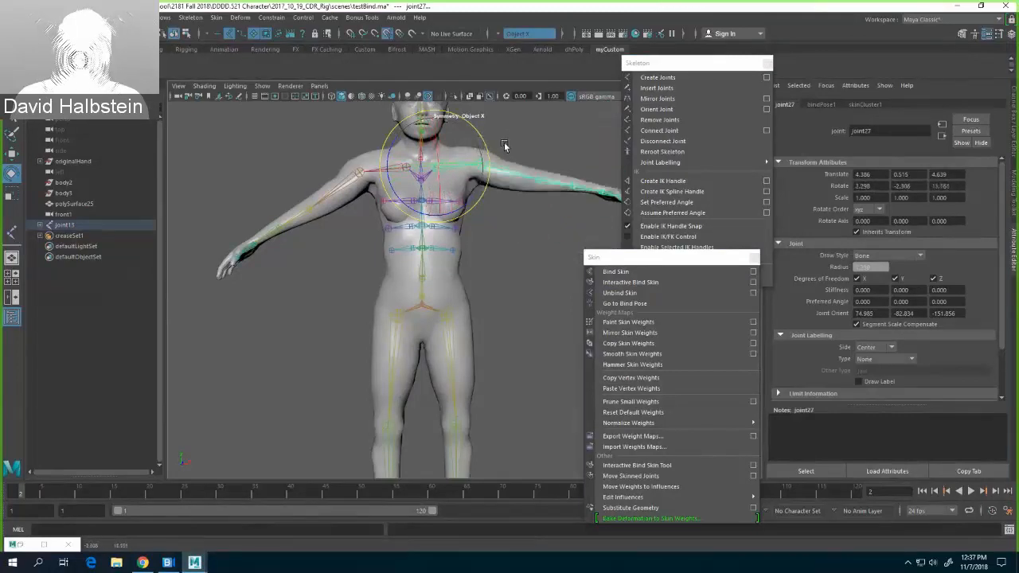
key("ctrl+z")
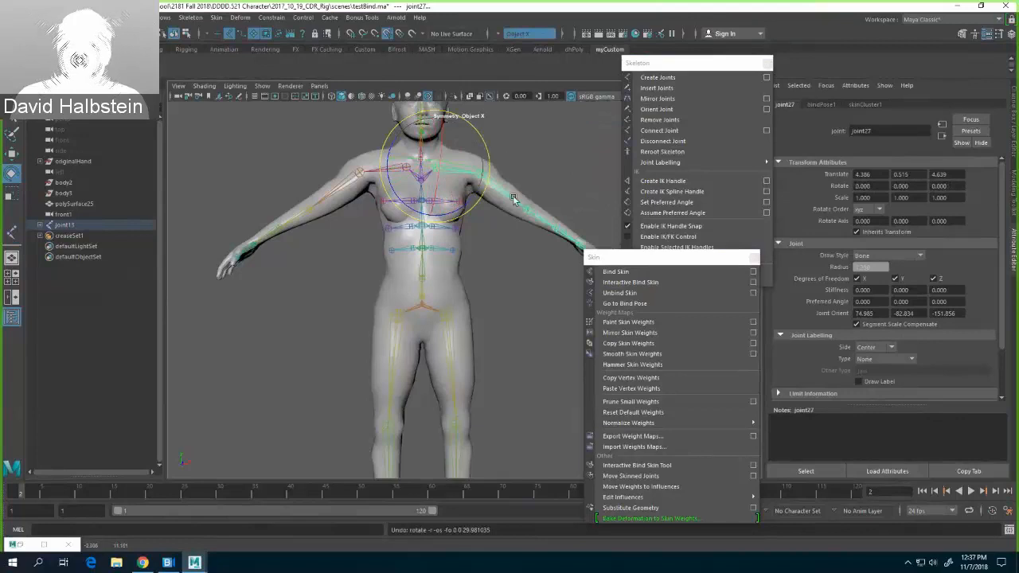
Step: Return the skeleton to its bind pose from root joint13, unbind the skin from the body mesh and clear the selection
left_click(423, 304)
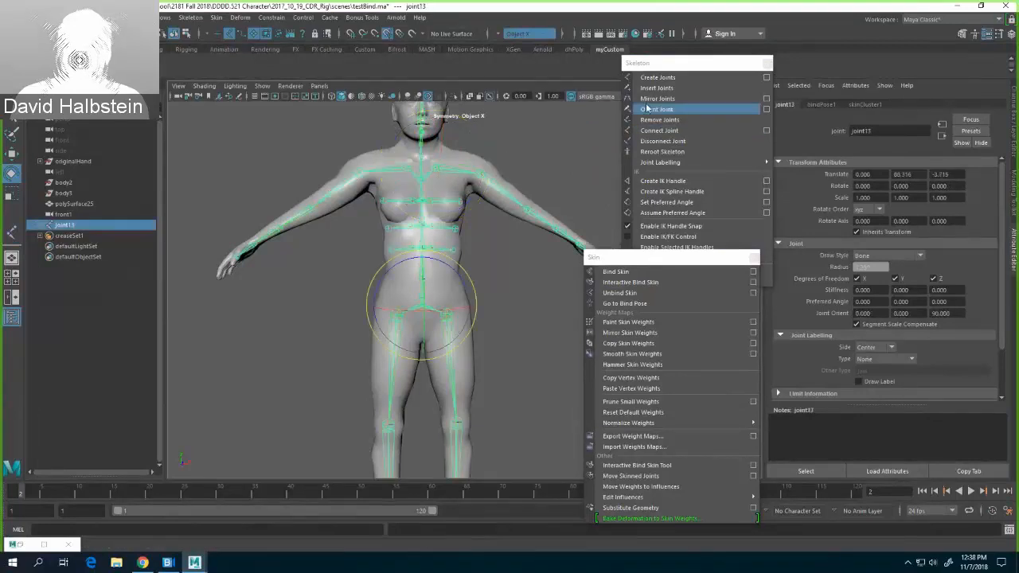
left_click(631, 305)
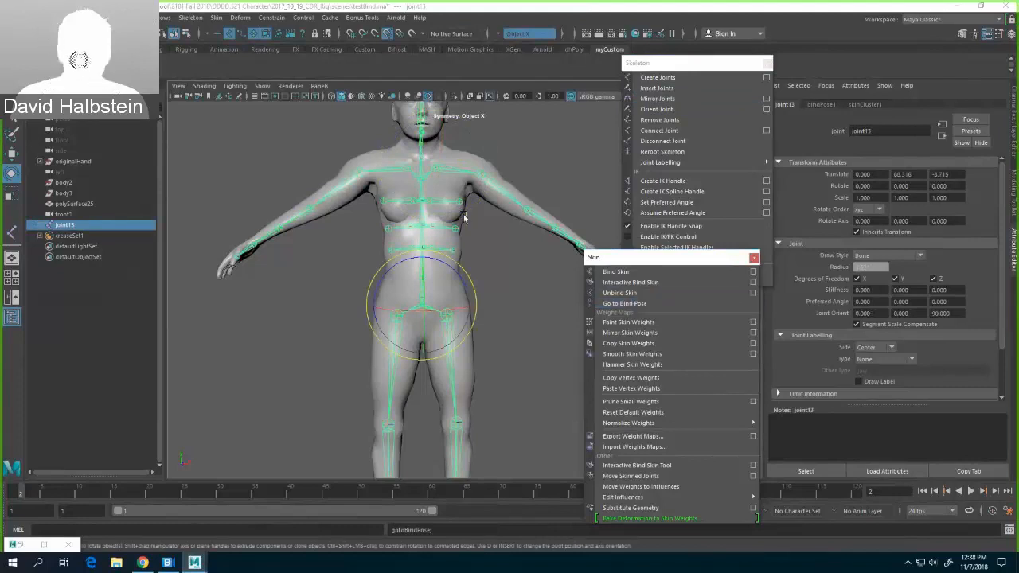
left_click(459, 186)
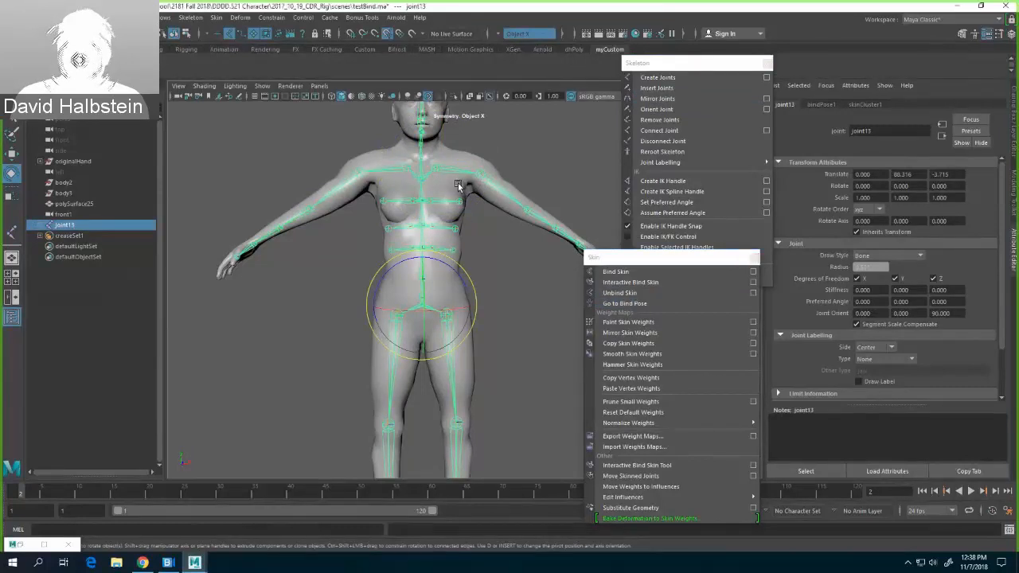
left_click(459, 186, "shift")
left_click(621, 293)
left_click(531, 282)
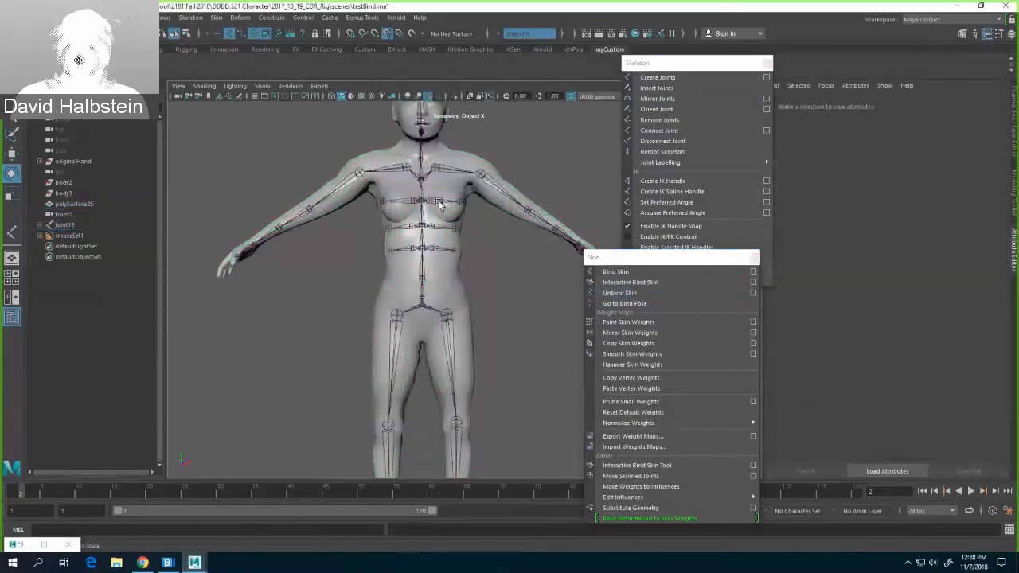
Step: Angle the uppermost rib chains upward on both sides, rotating joint39 to match and joint49 about 11.6 degrees in Z
left_click(438, 205)
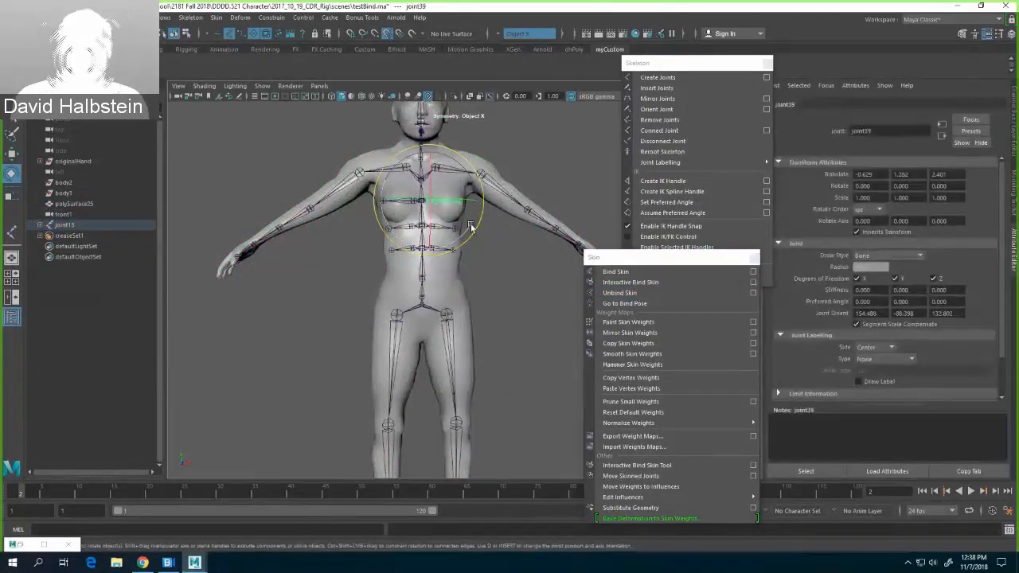
left_click_drag(470, 227, 475, 210)
left_click(477, 210)
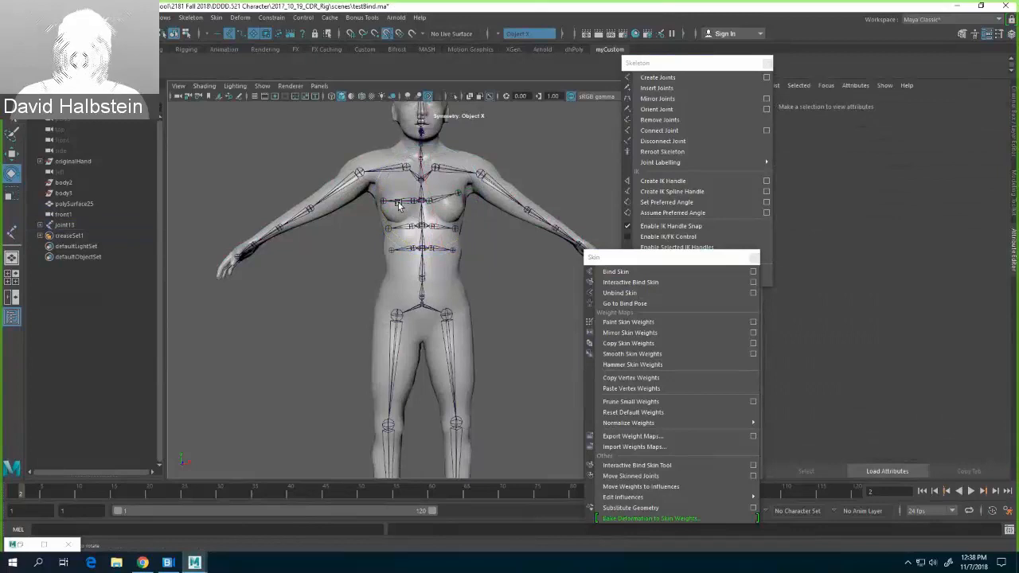
left_click(406, 203)
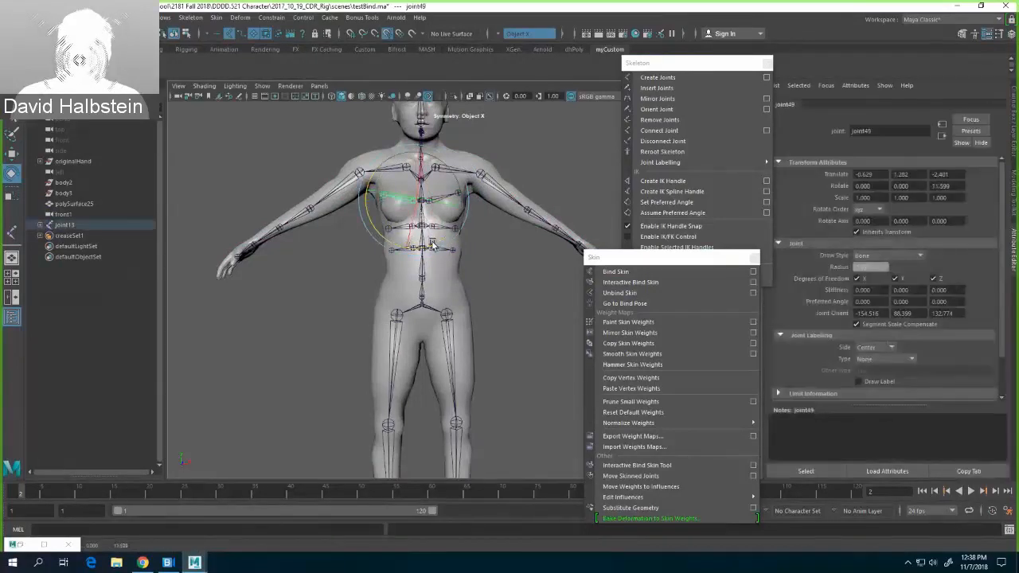
left_click(529, 265)
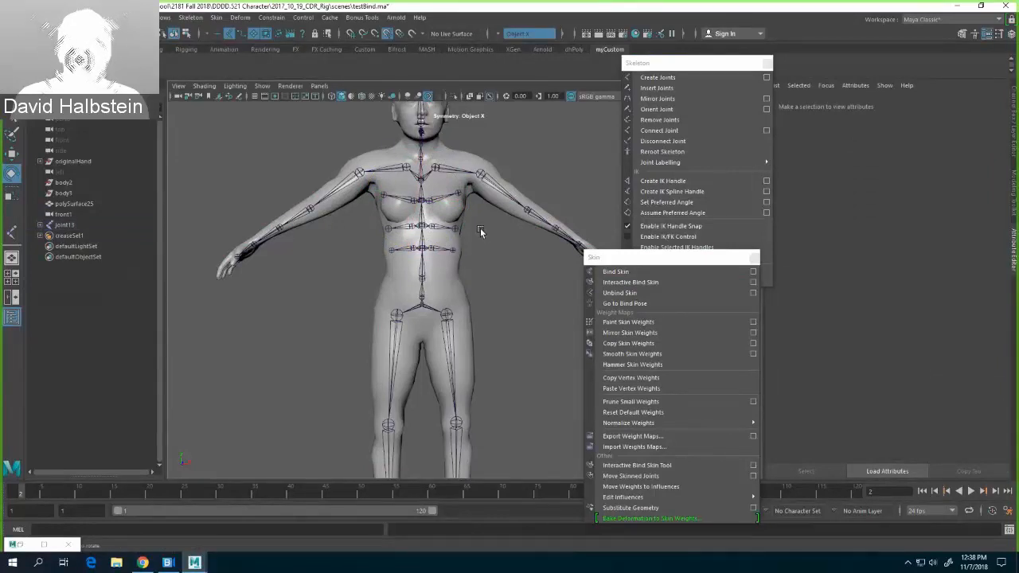
Step: Select root joint13 together with the body mesh polySurface25 and bind the skin with the adjusted upper ribs
left_click(422, 311)
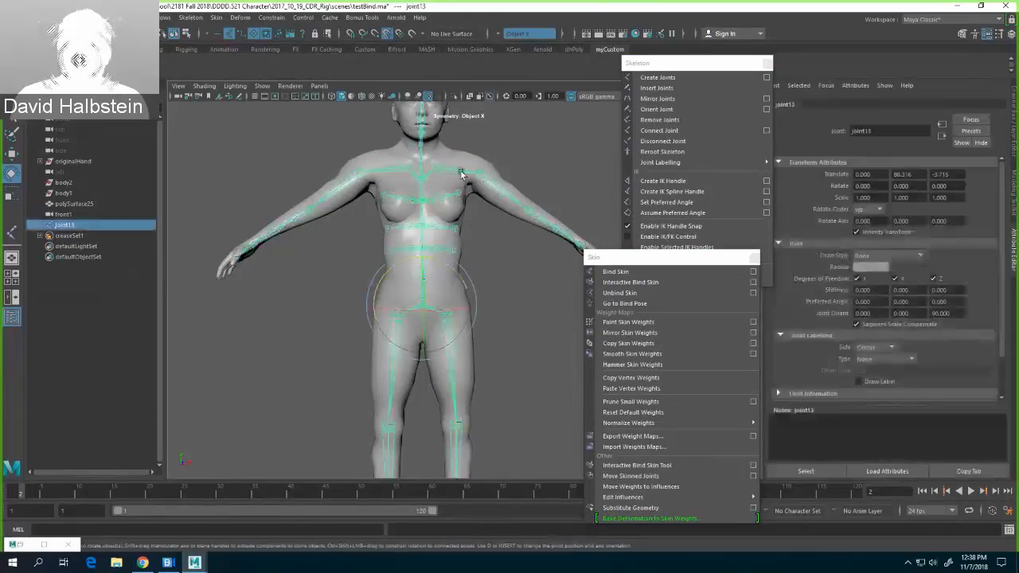
left_click(466, 159, "shift")
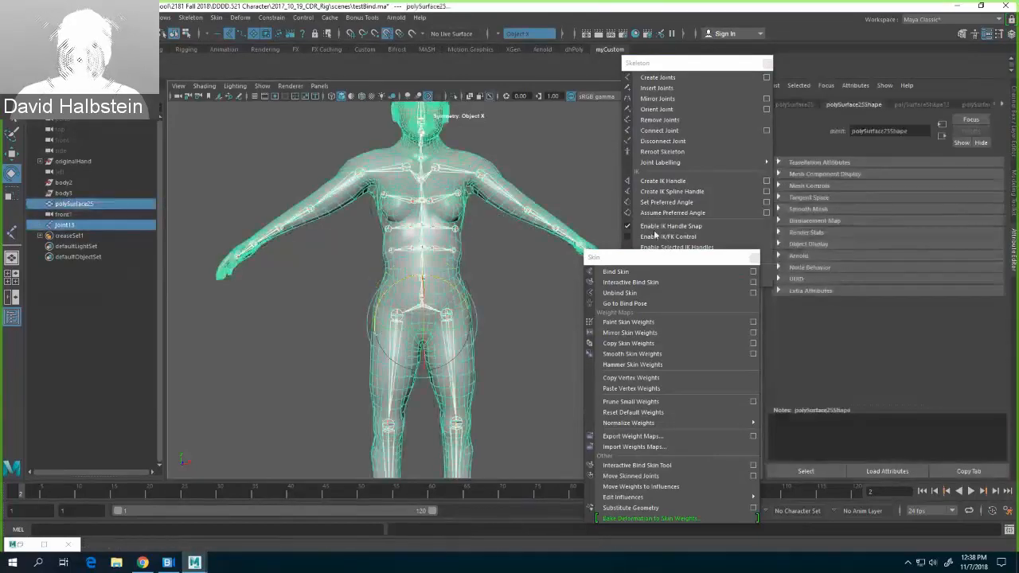
left_click(643, 275)
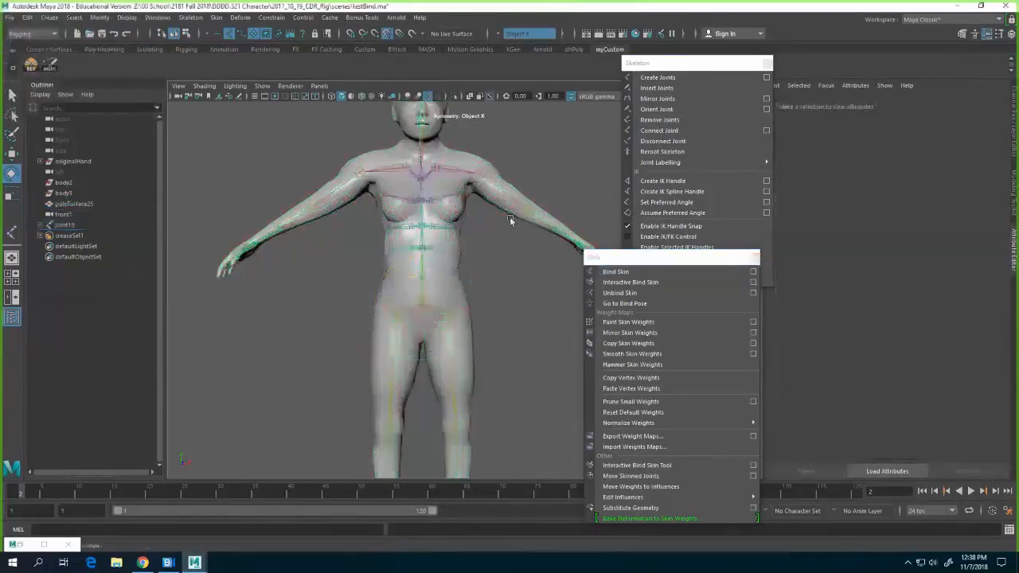
Step: Test the raised left arm by rotating shoulder joint28 about 30 degrees in Z, undo the rotation and clear the selection
left_click(451, 171)
left_click(491, 185)
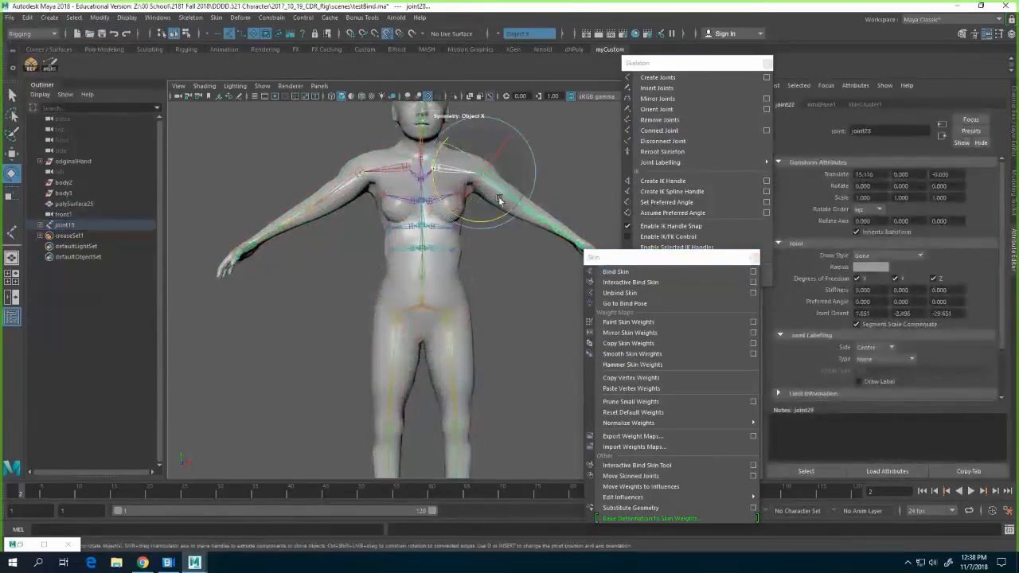
left_click_drag(500, 220, 519, 207)
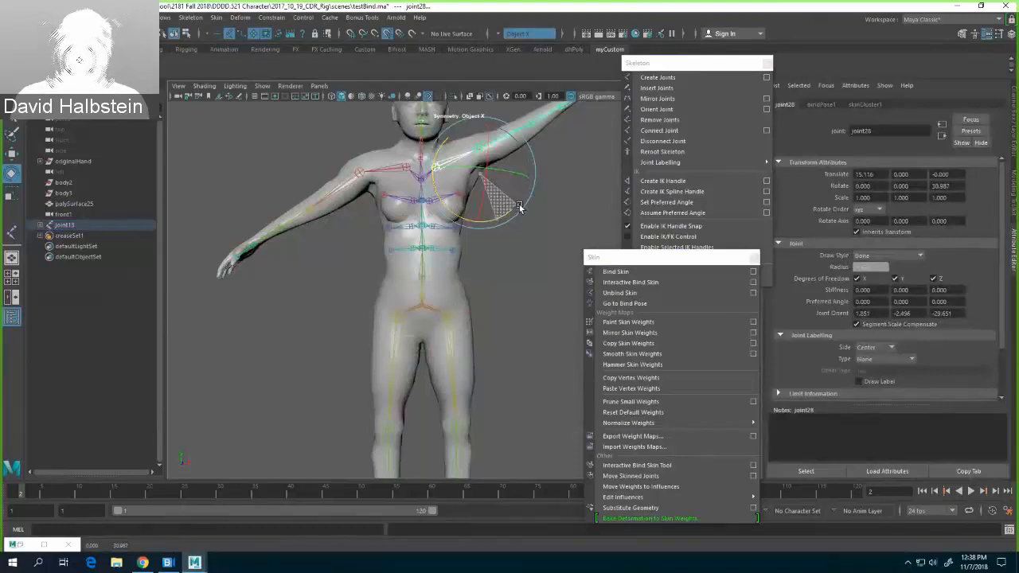
left_click_drag(519, 207, 518, 209)
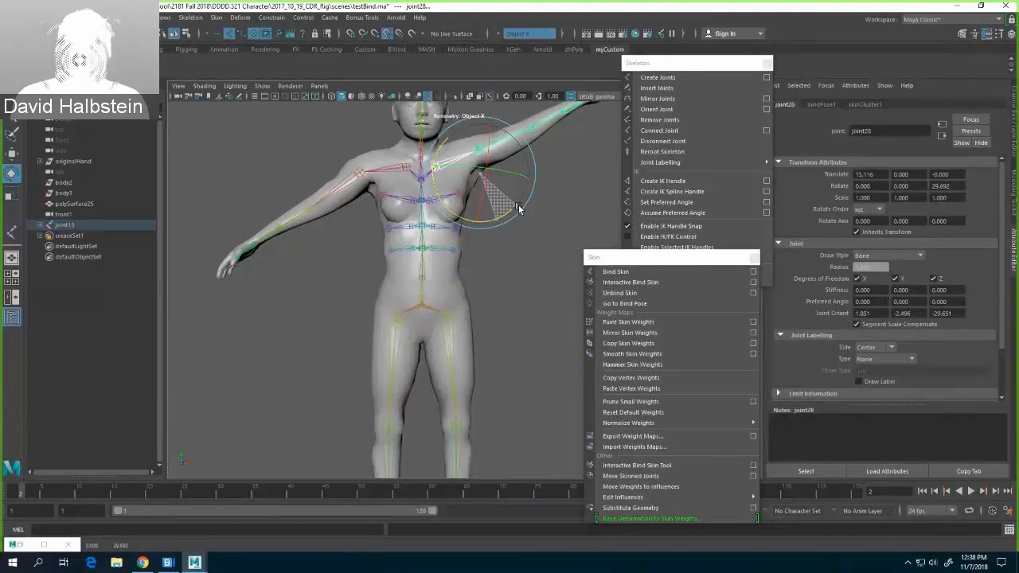
left_click_drag(519, 204, 523, 231)
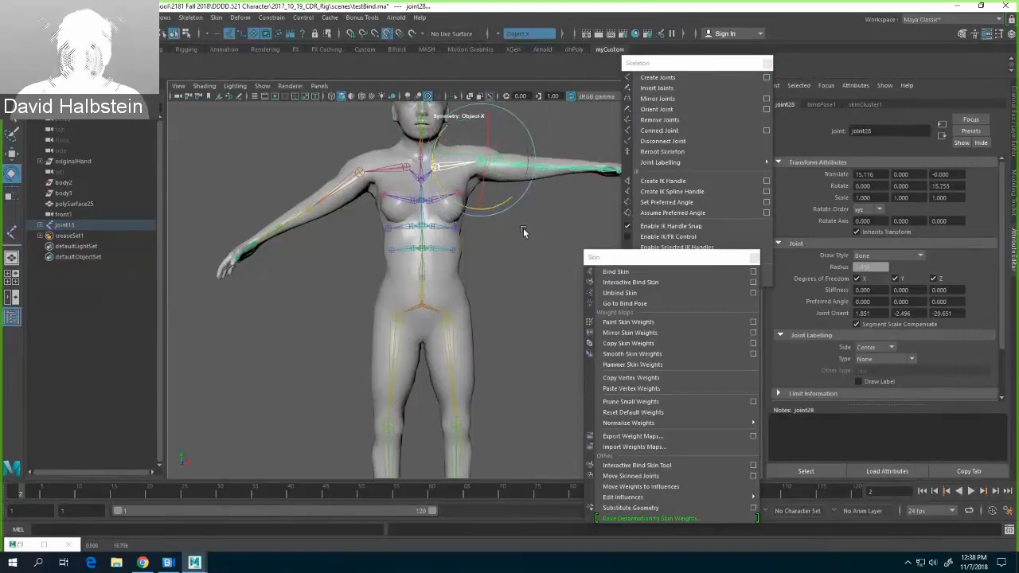
key("ctrl+z")
left_click(525, 255)
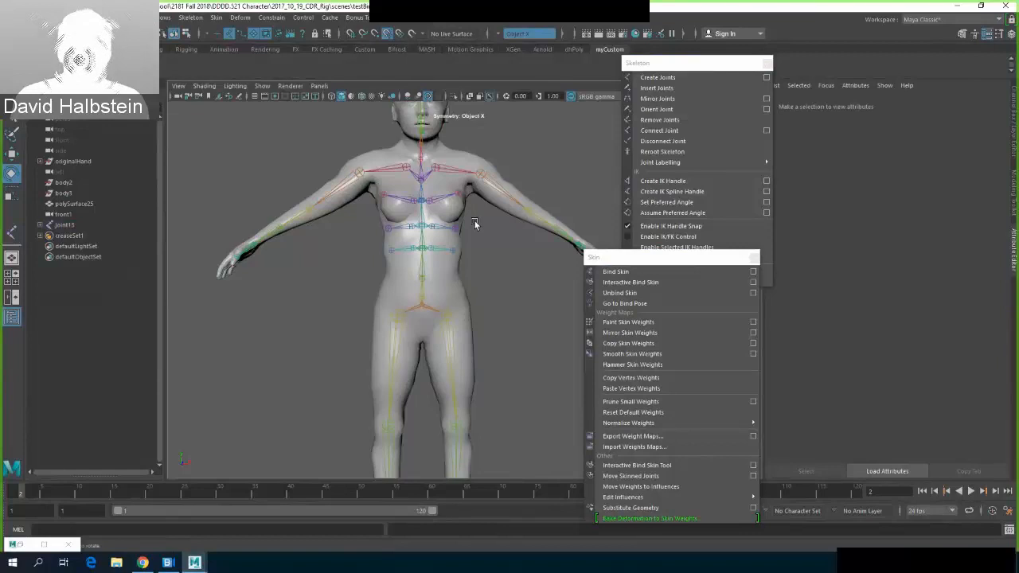
Step: Open the Paint Skin Weights tool settings for the body mesh polySurface25 and display the influence of joint17
left_click(438, 275)
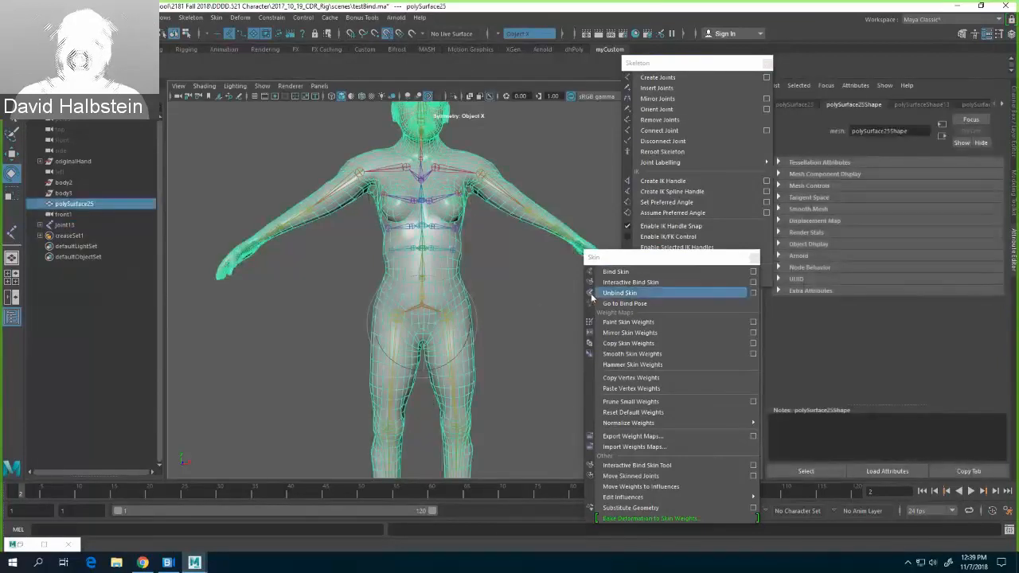
left_click(216, 18)
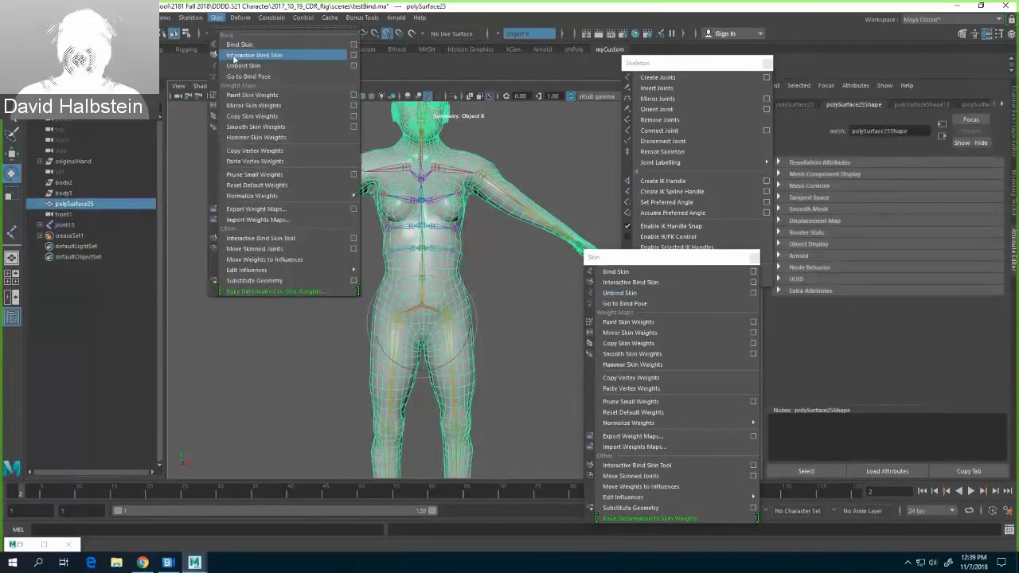
left_click(354, 95)
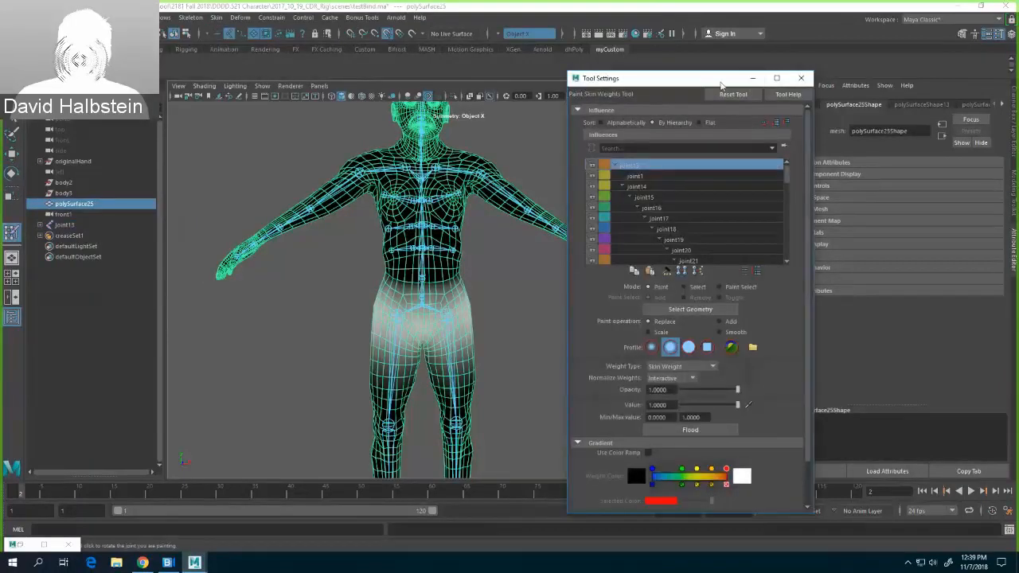
left_click_drag(721, 81, 750, 36)
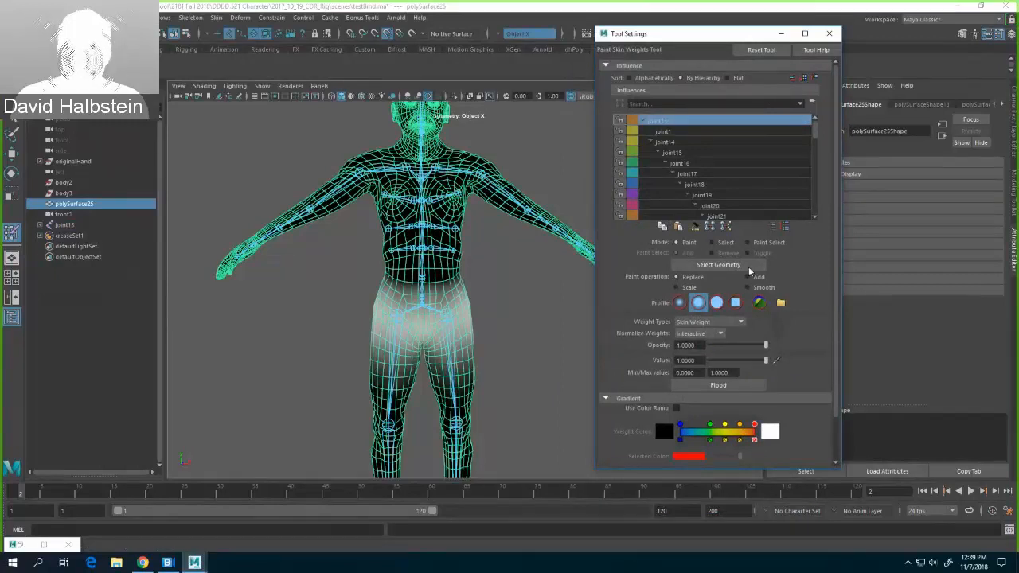
left_click(713, 174)
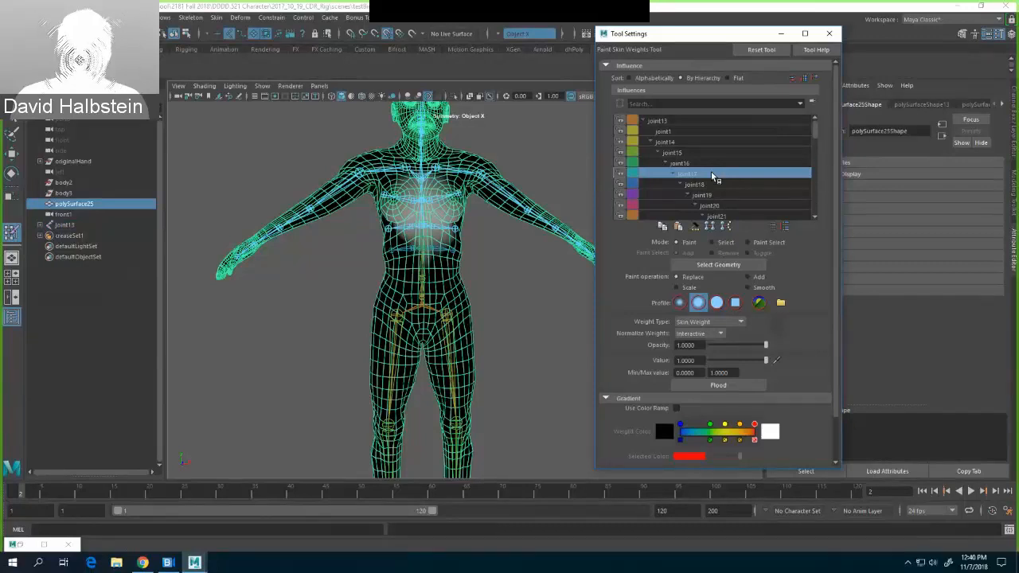
Step: Close the skin weights tool settings, deselect the body mesh, and rename the character's left shoulder joint joint28 as shoulder
left_click(829, 33)
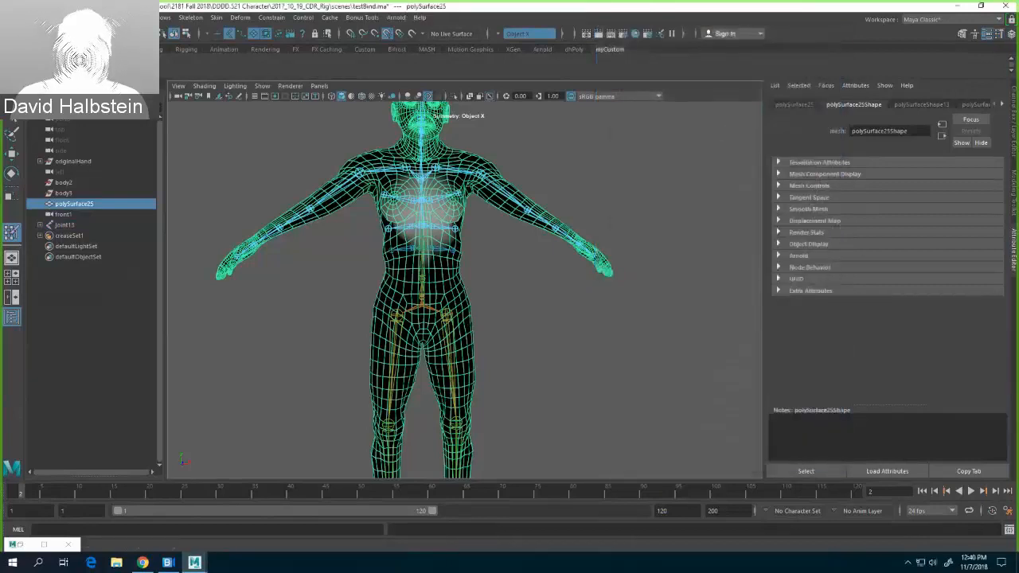
left_click(554, 171)
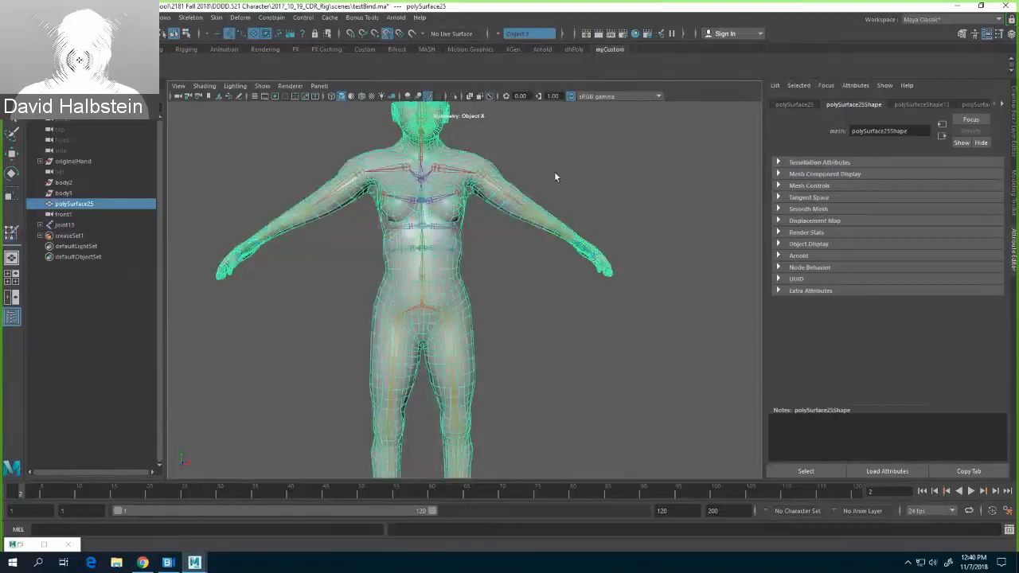
scroll(532, 142, "up", 2)
scroll(530, 136, "down", 1)
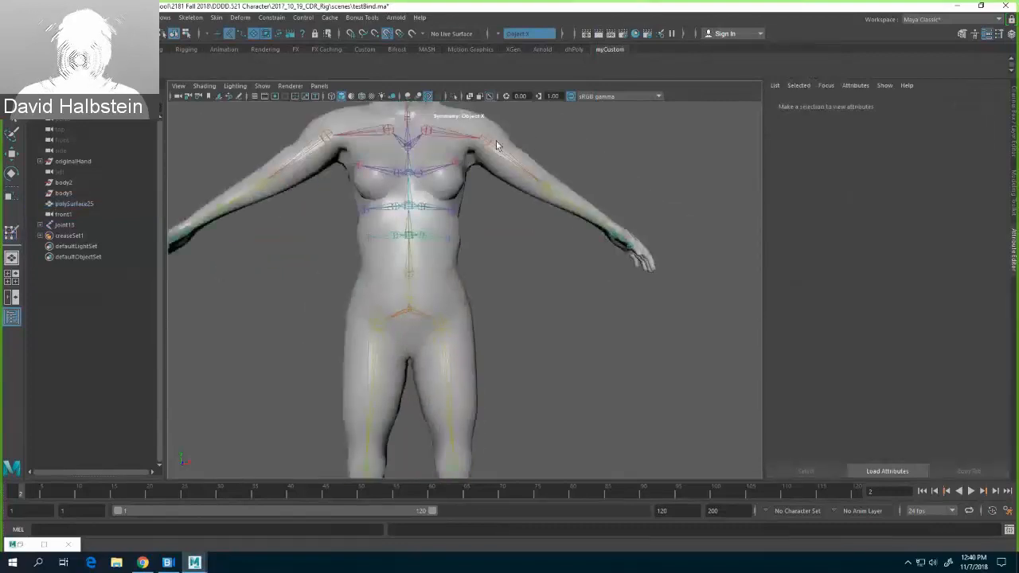
left_click(497, 149)
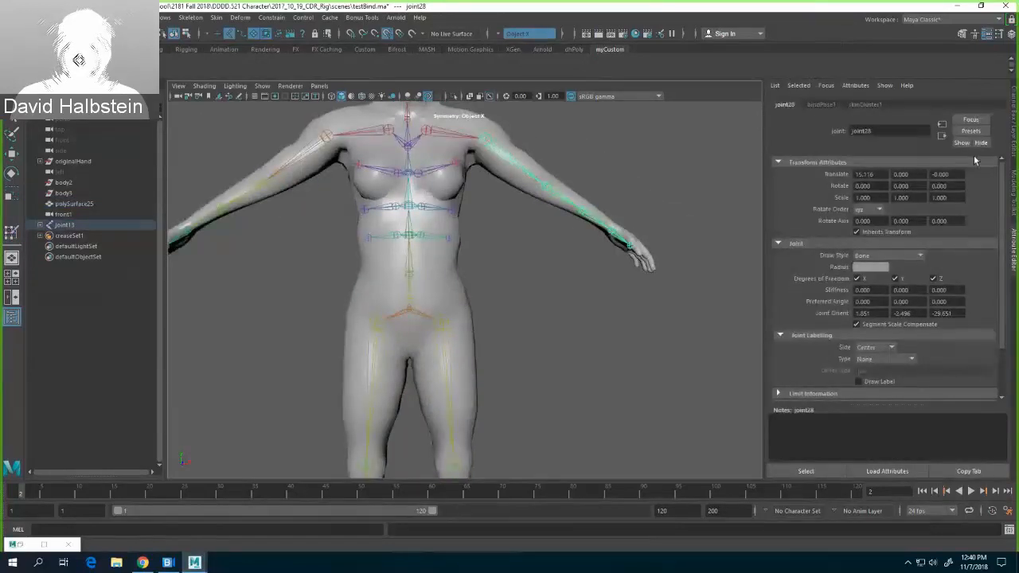
double_click(883, 131)
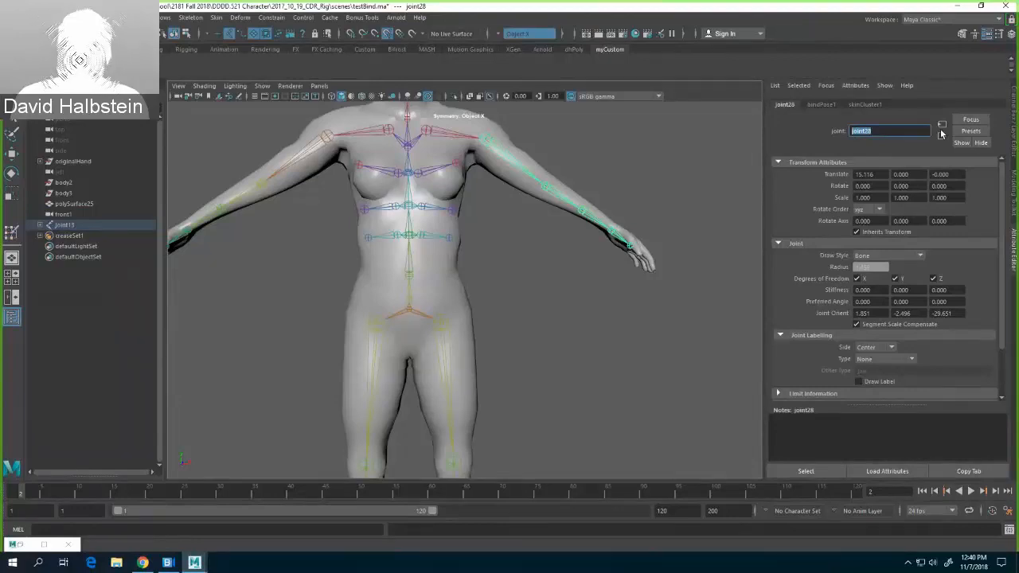
type("shoulder")
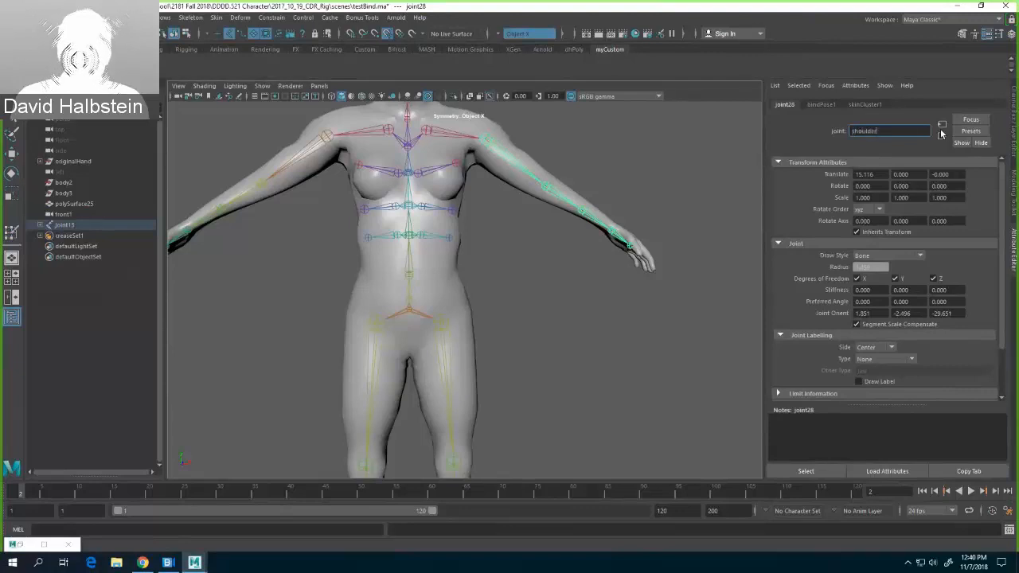
Step: Rename the next two joints down the left arm, joint29 as elbow and joint30 as forearm
left_click(565, 193)
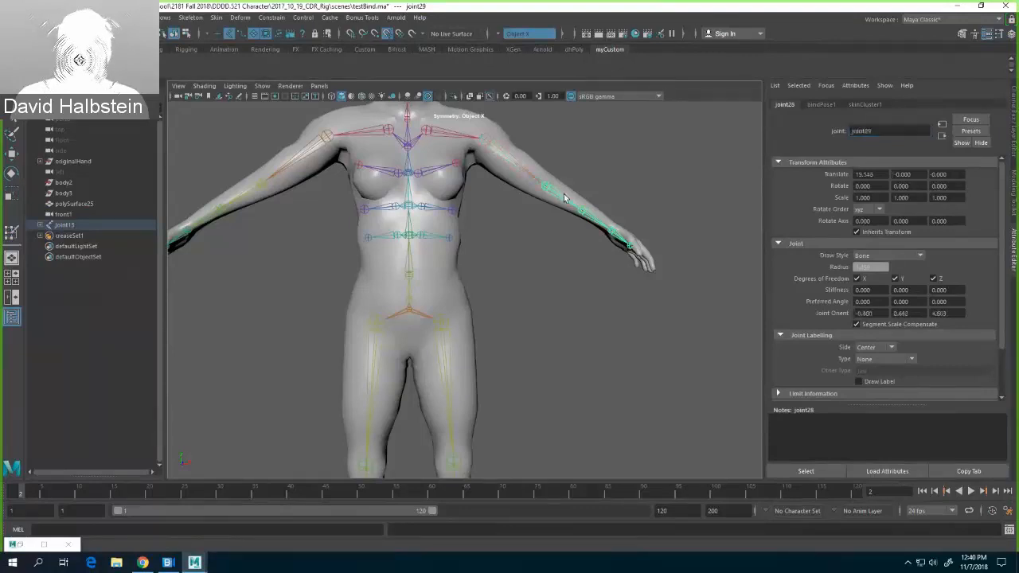
double_click(882, 132)
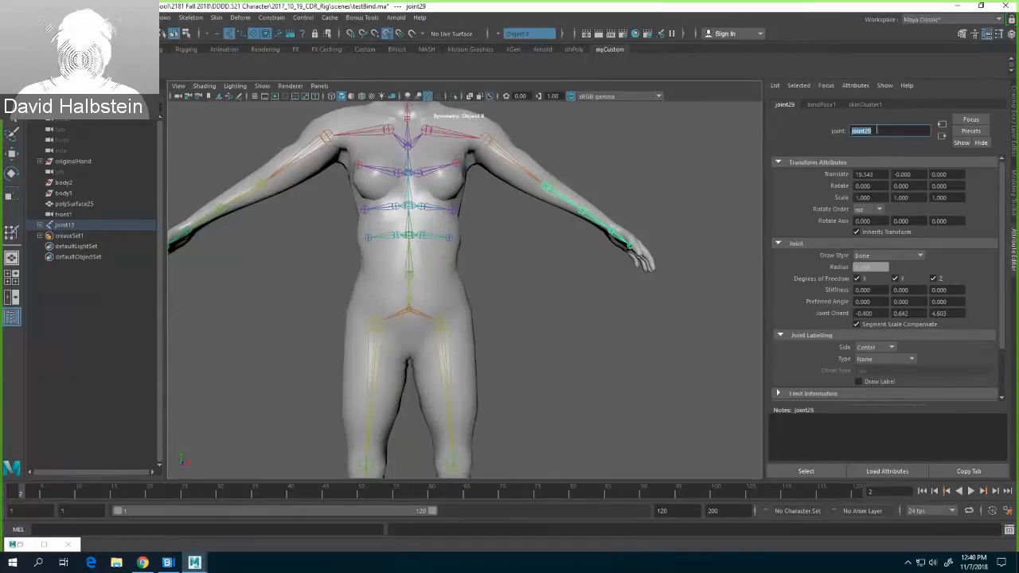
type("elbow")
key("Return")
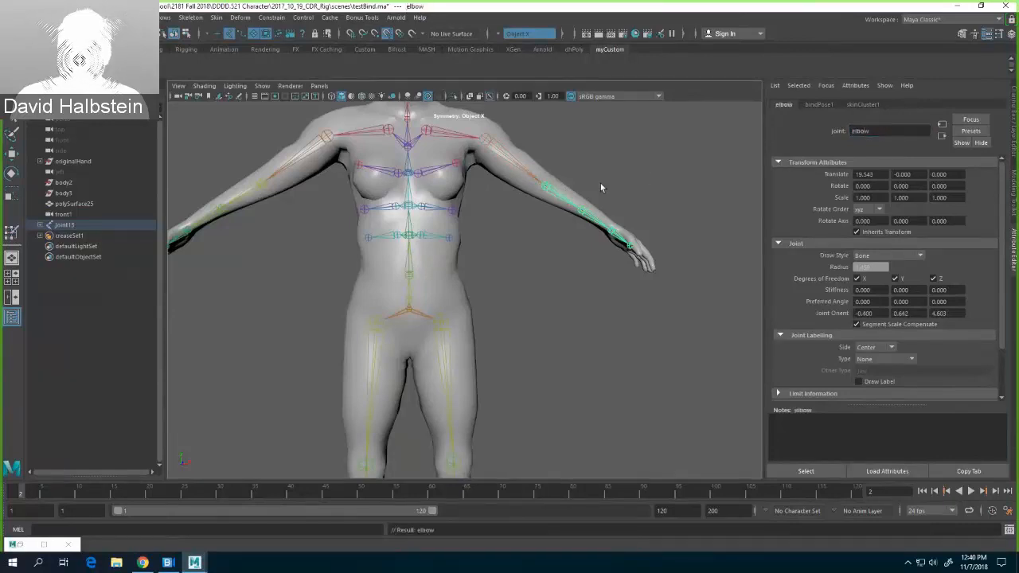
left_click(591, 211)
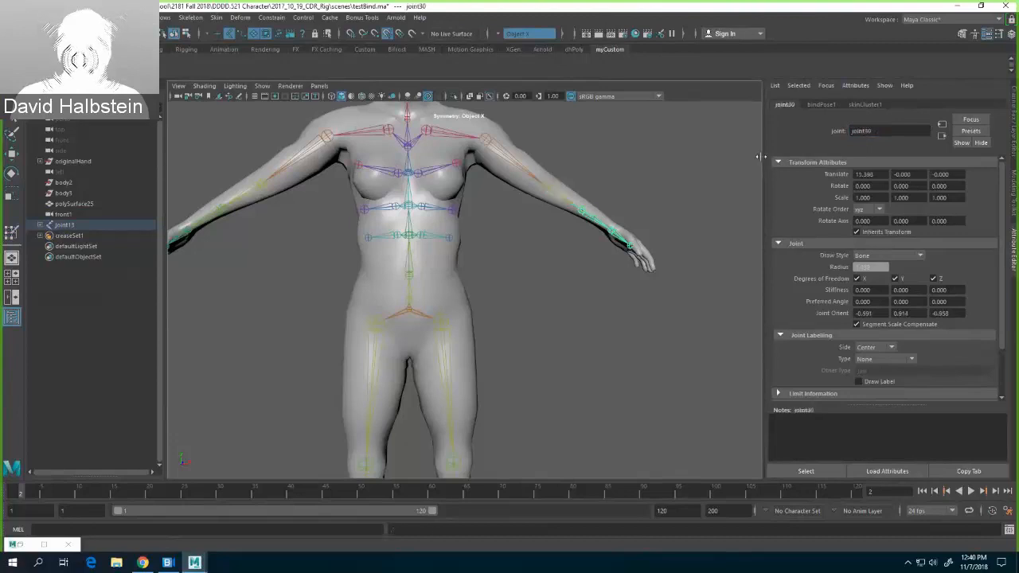
double_click(886, 133)
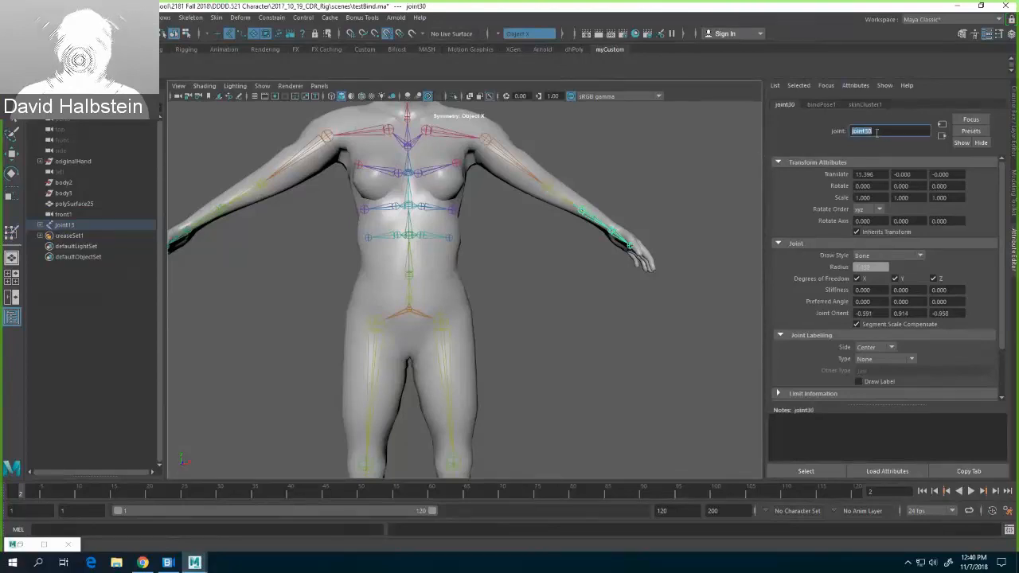
type("forearm")
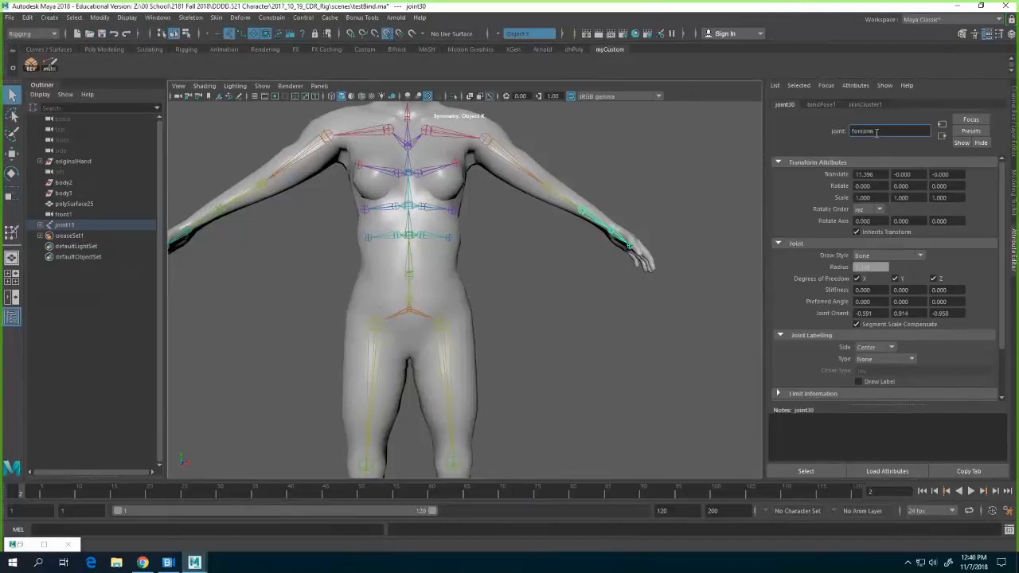
Step: Rename joint31 at the end of the left forearm as wrist
left_click(613, 235)
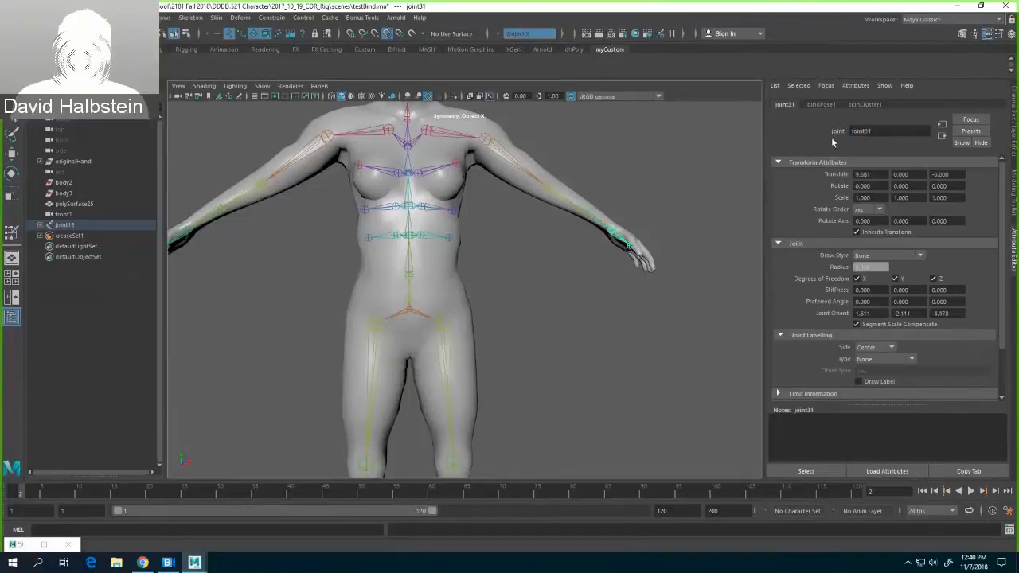
double_click(879, 133)
type("h")
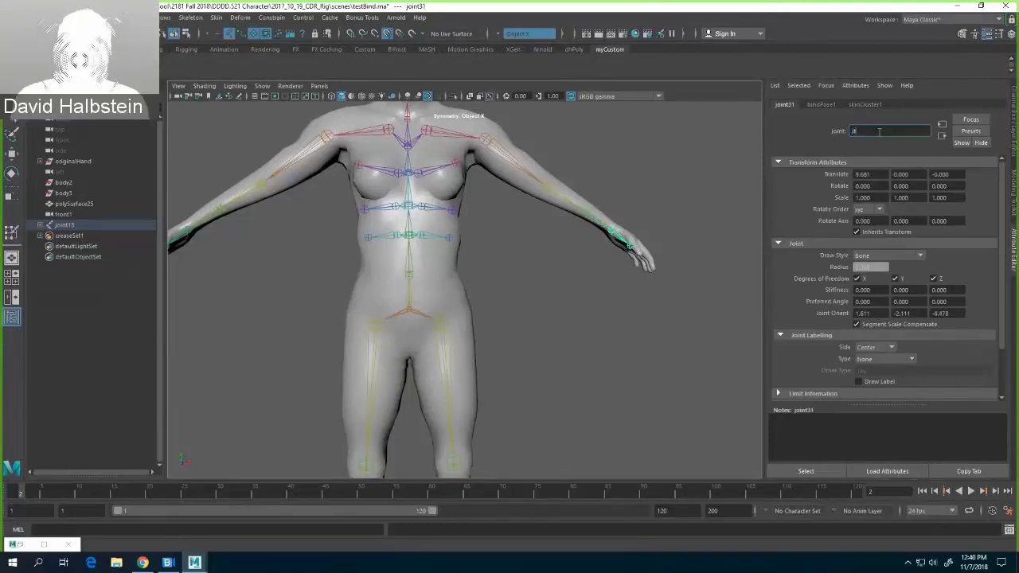
type("rist")
key("Return")
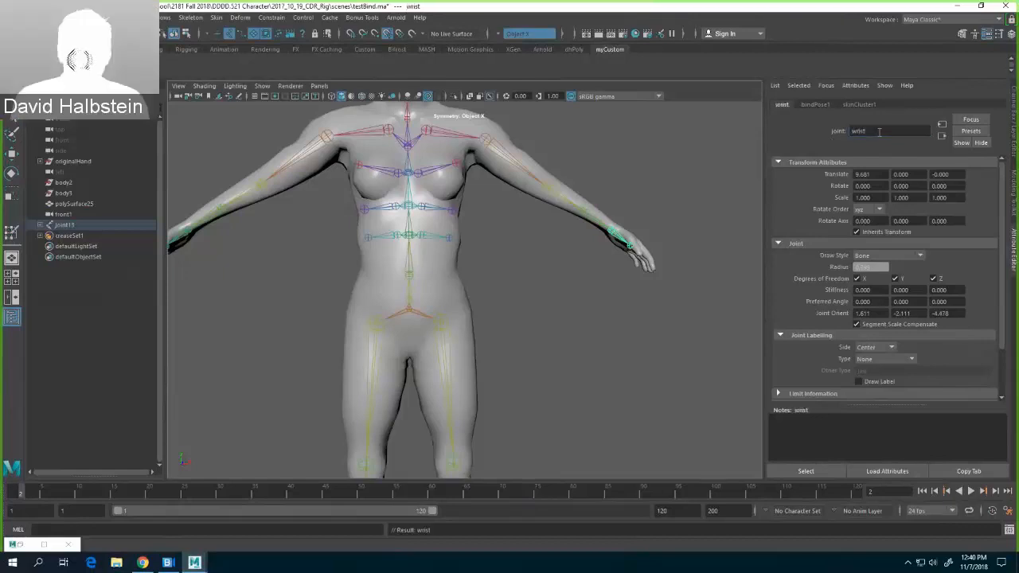
Step: Select the shoulder joint and add the prefix left_ to the names of its whole joint hierarchy
left_click(511, 153)
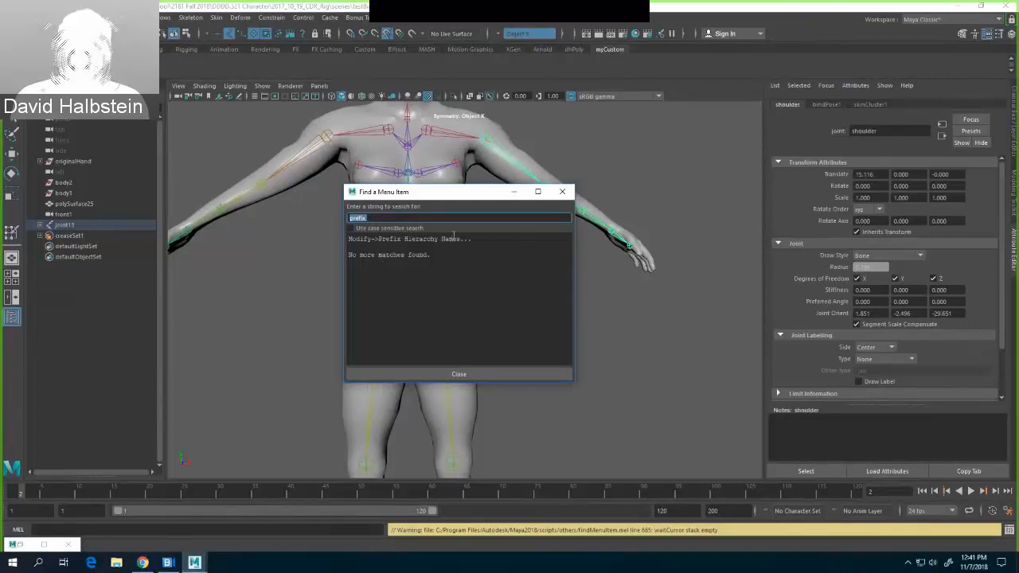
left_click(562, 191)
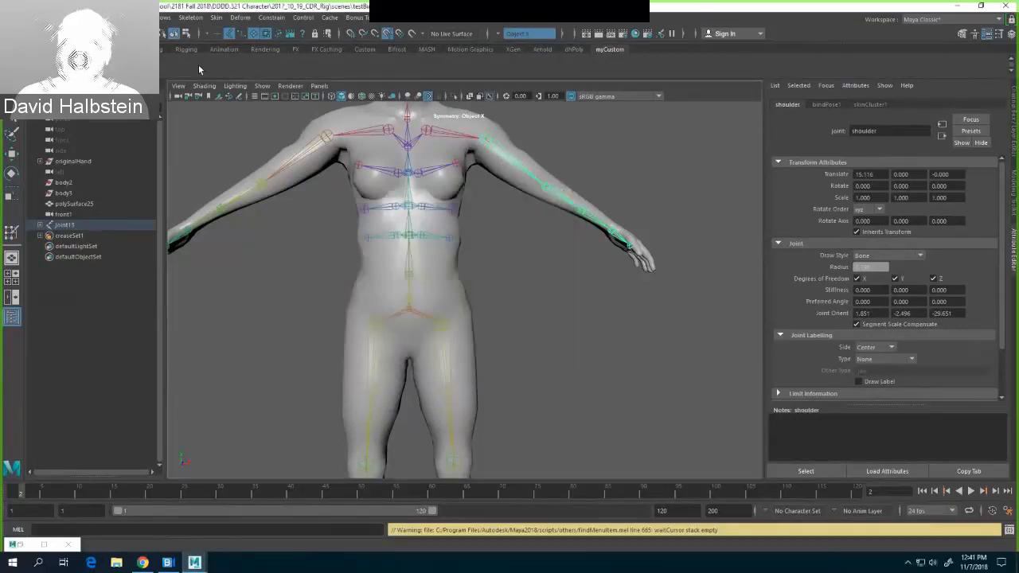
left_click(102, 18)
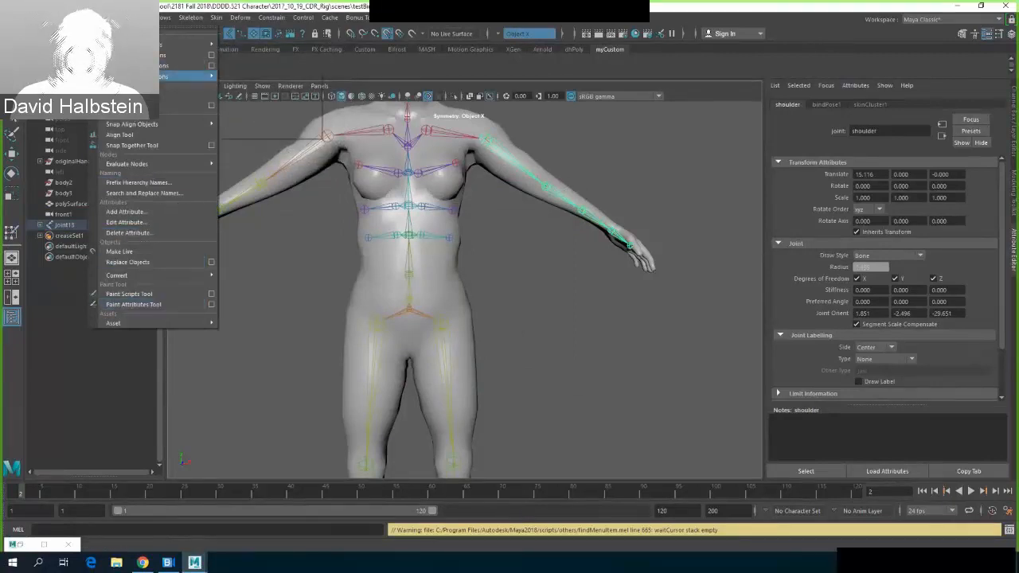
mouse_move(127, 105)
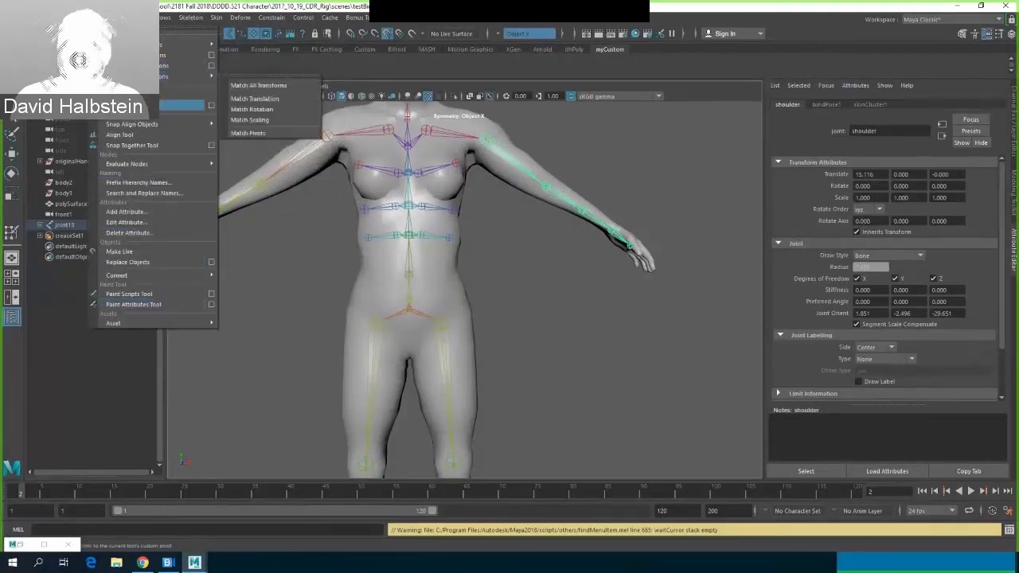
left_click(138, 185)
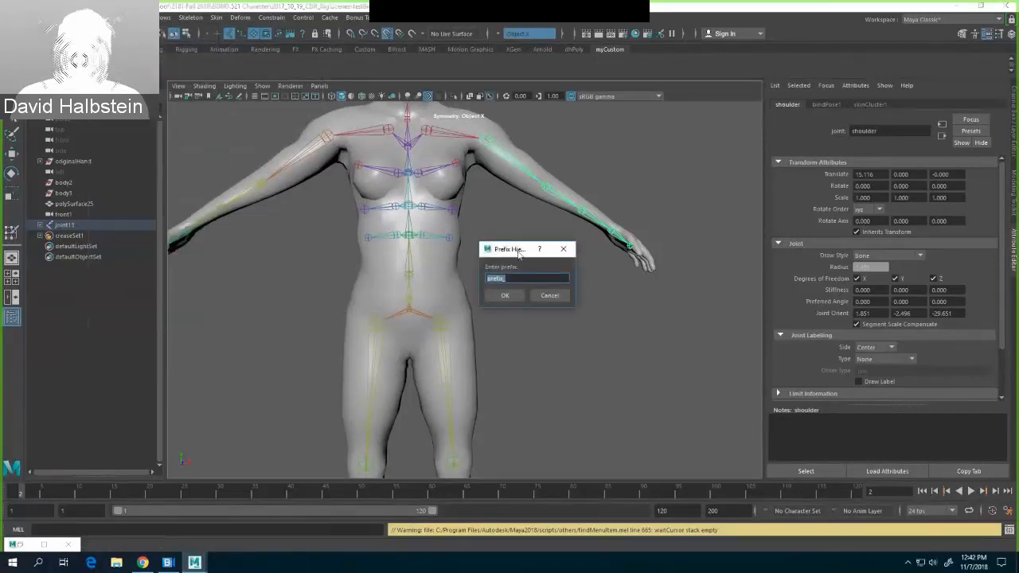
left_click_drag(517, 249, 673, 145)
left_click(672, 175)
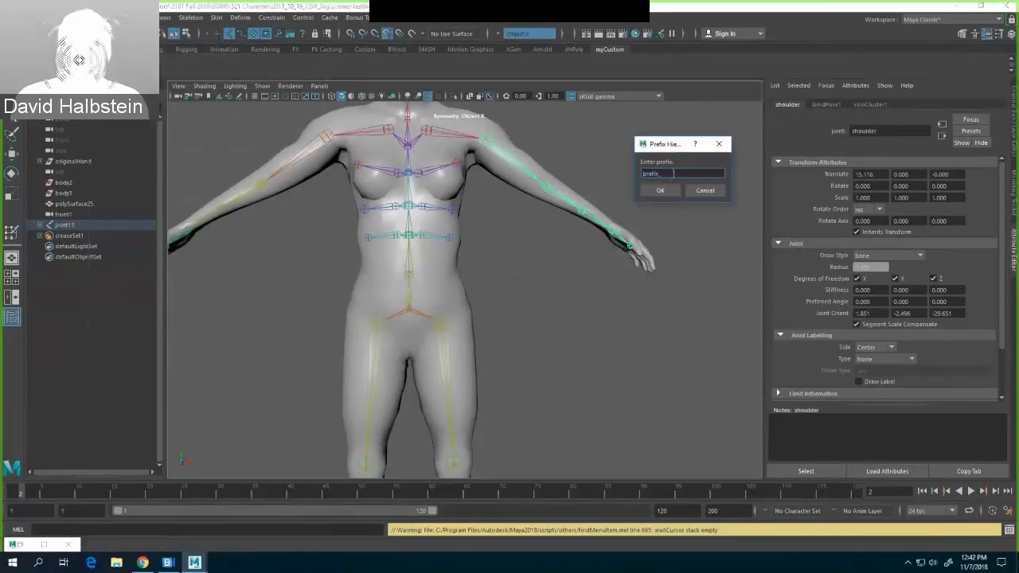
double_click(669, 174)
key("BackSpace")
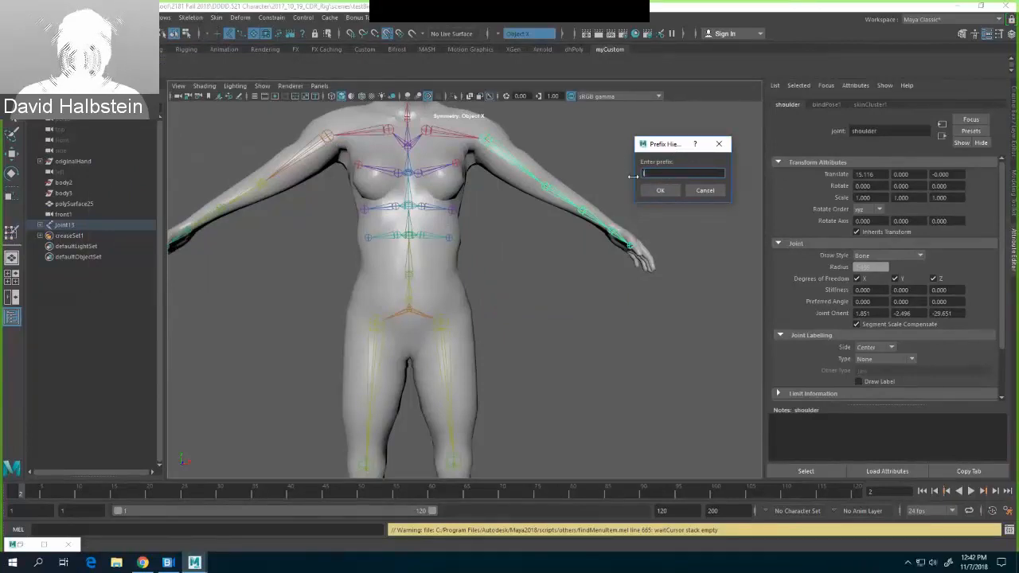
type("left")
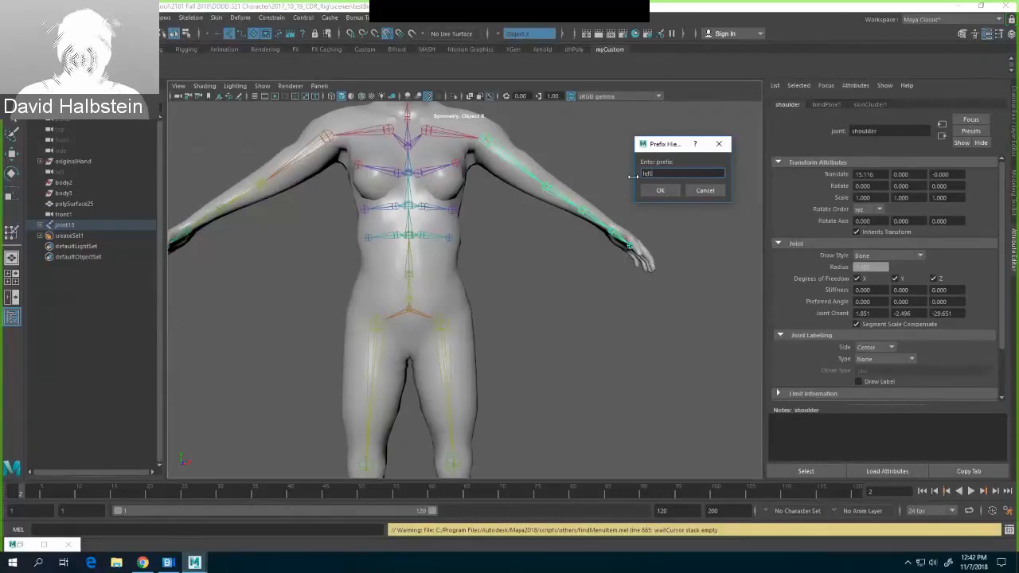
type("_")
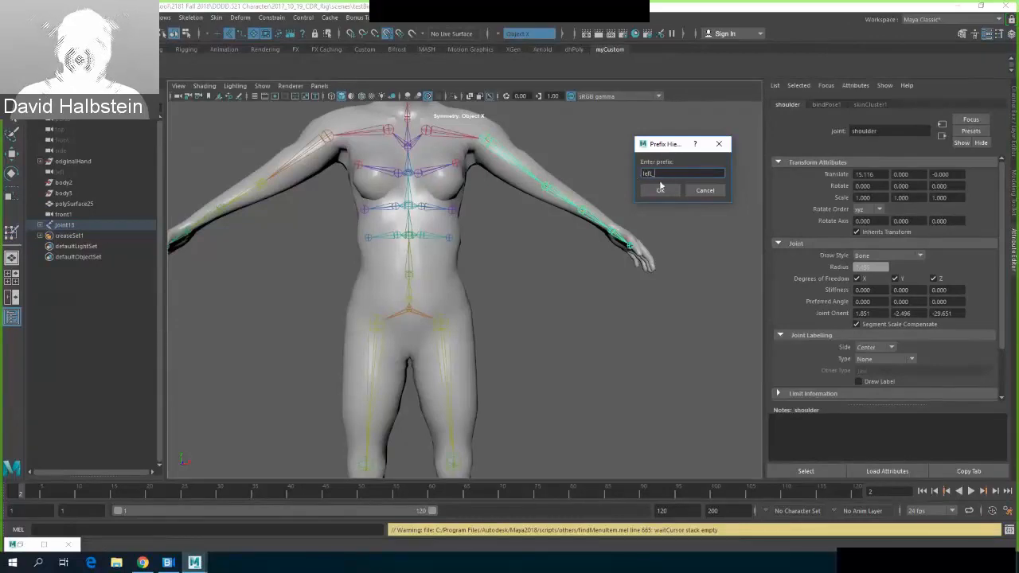
left_click(660, 190)
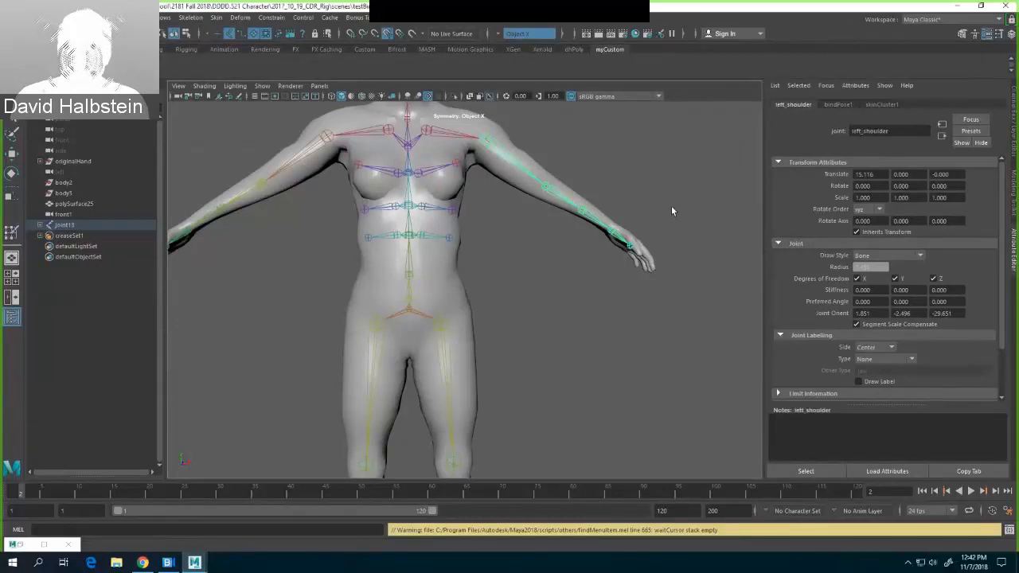
Step: Check the prefixed names of the left elbow and forearm joints, and clear the selection
left_click(554, 188)
left_click(590, 210)
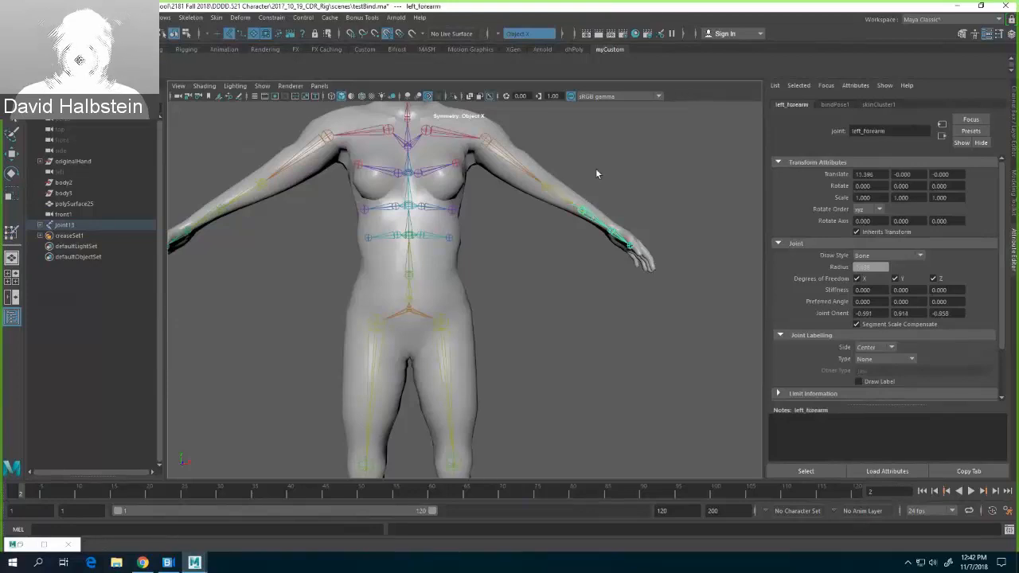
left_click(588, 174)
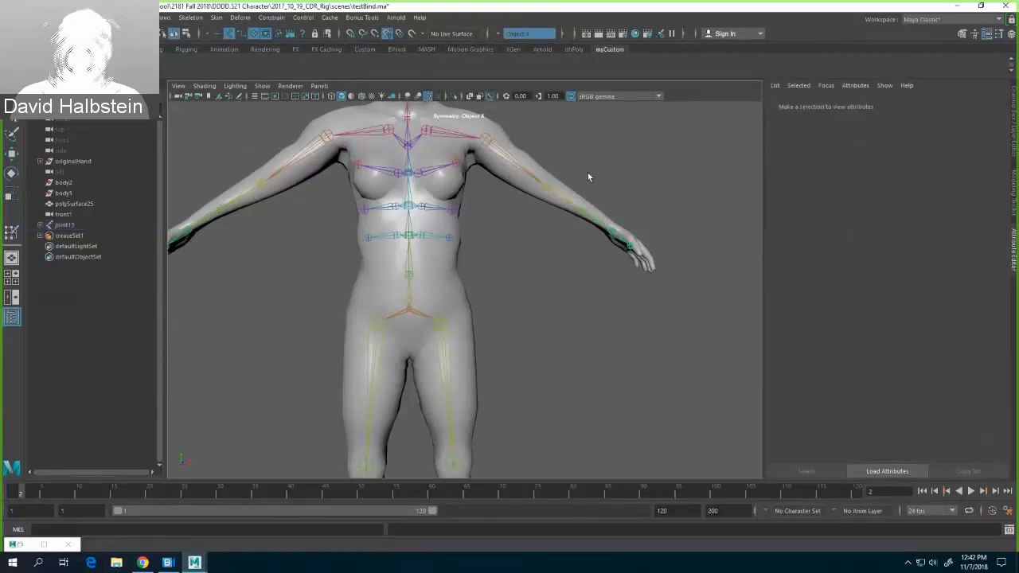